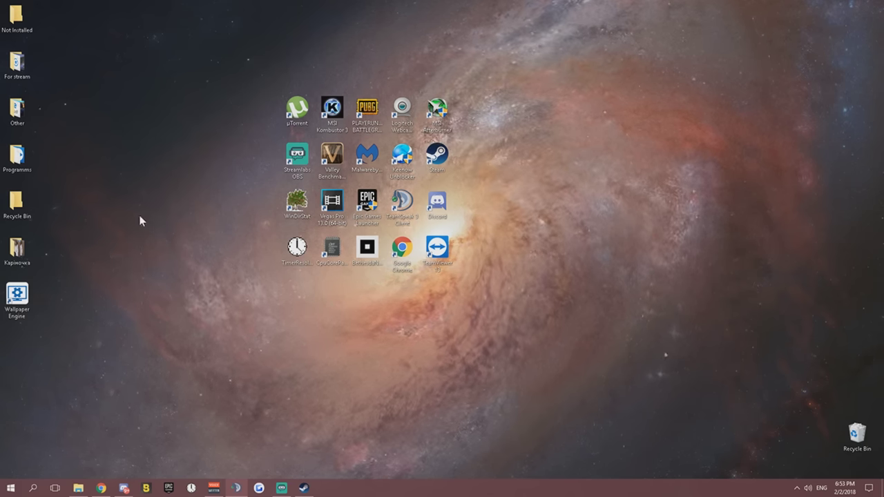
Open the Fortnite FPS by TheVs folder inside the For stream desktop folder and move its window nearer the screen's centre
{"action": "double_click", "coordinate": [28, 70]}
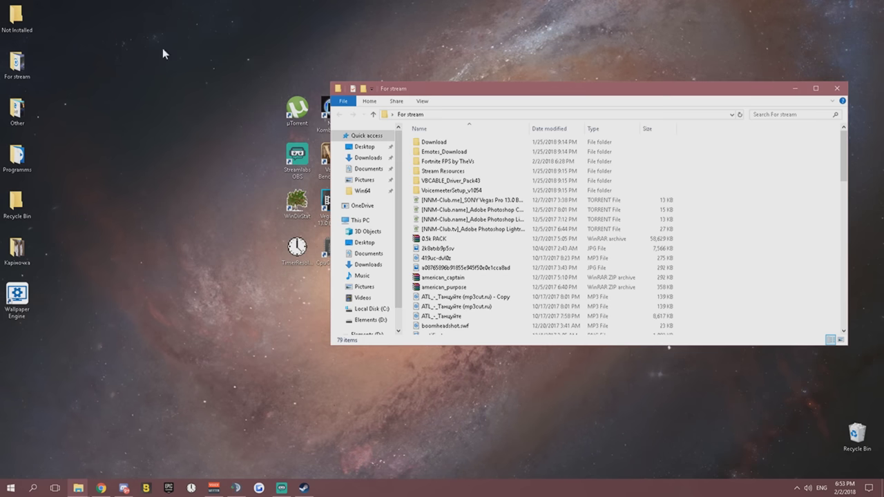
{"action": "double_click", "coordinate": [442, 161]}
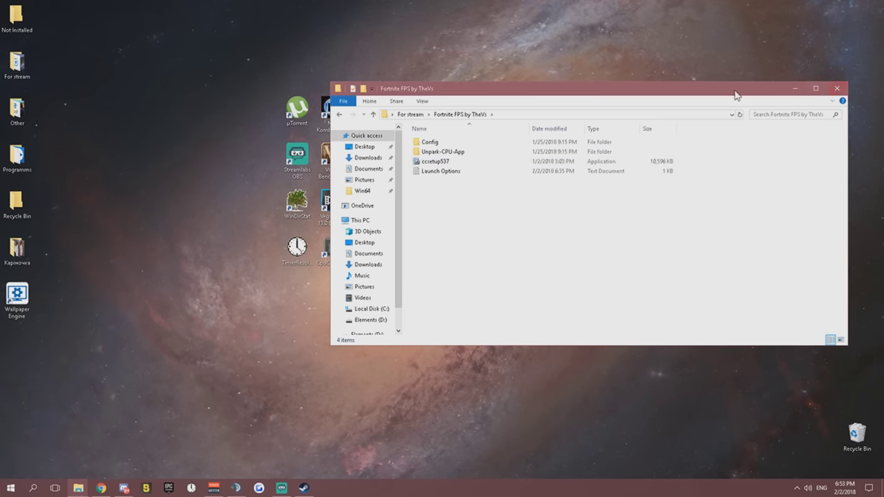
{"action": "left_click_drag", "start_coordinate": [734, 91], "coordinate": [587, 80]}
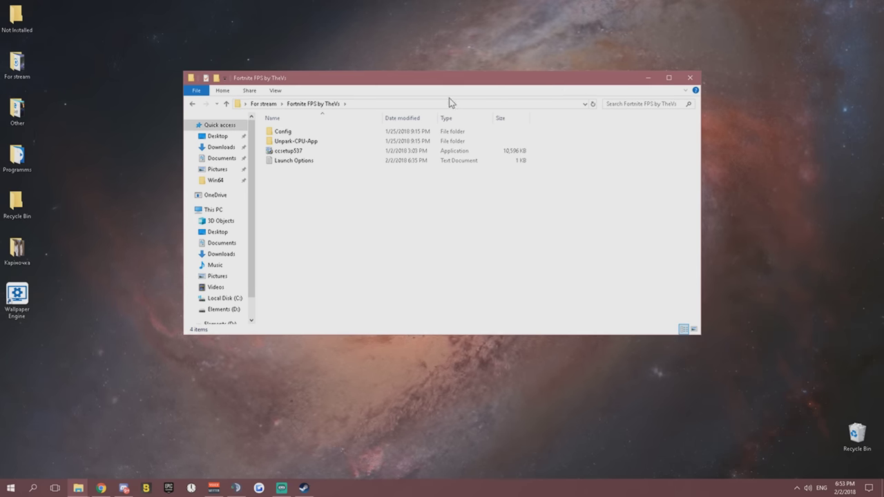
Switch to Chrome, look through the Panjno YouTube channel's home page and video list, and minimize the browser
{"action": "left_click", "coordinate": [100, 488]}
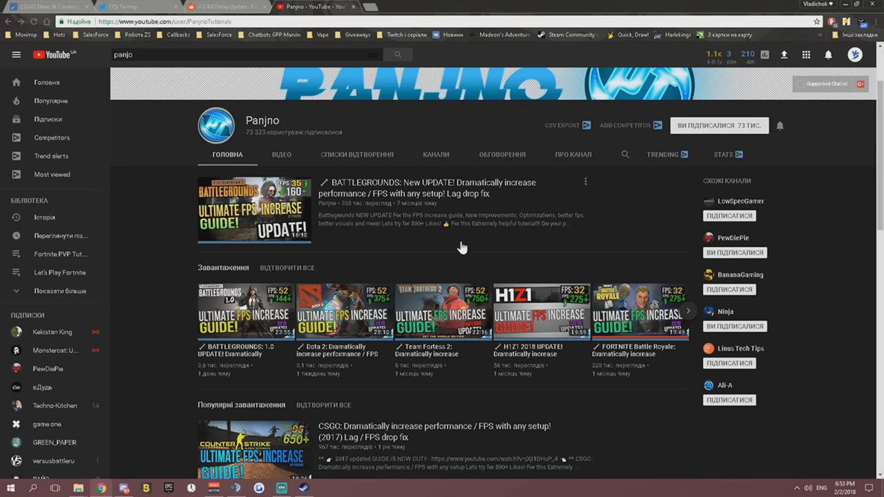
{"action": "scroll", "coordinate": [412, 296], "scroll_direction": "down", "scroll_amount": 1}
{"action": "scroll", "coordinate": [477, 304], "scroll_direction": "up", "scroll_amount": 3}
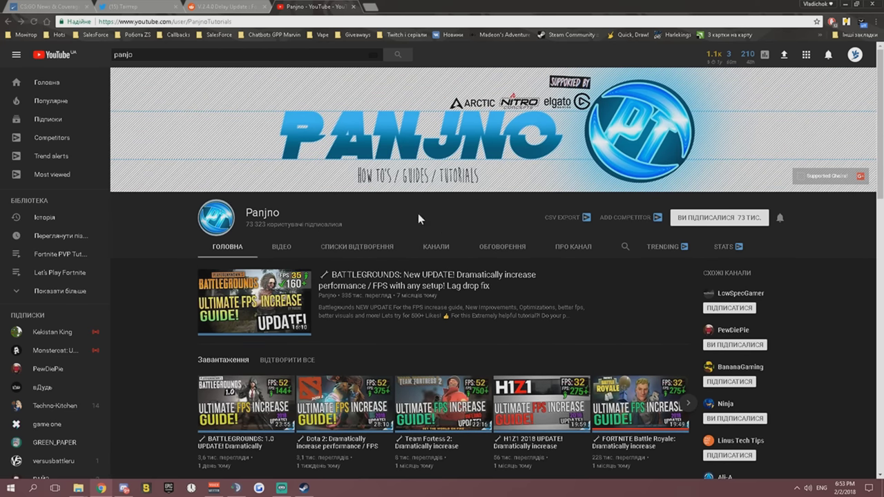
{"action": "scroll", "coordinate": [458, 259], "scroll_direction": "down", "scroll_amount": 5}
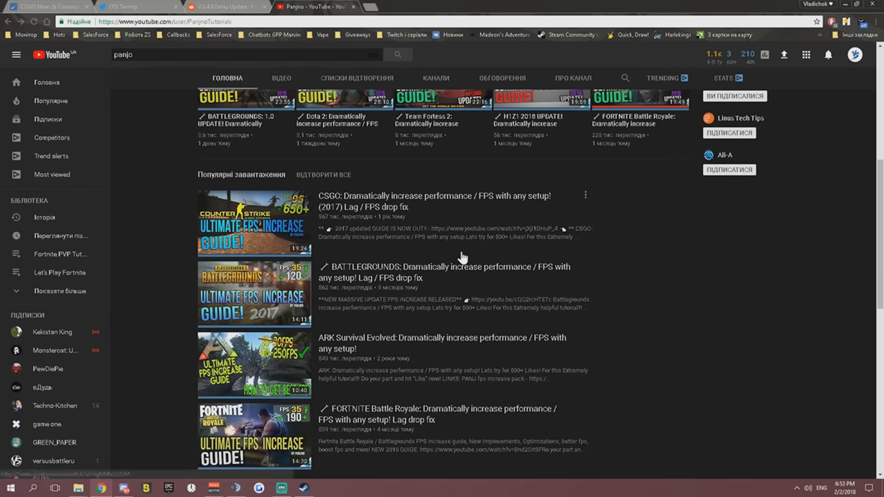
{"action": "scroll", "coordinate": [462, 255], "scroll_direction": "down", "scroll_amount": 2}
{"action": "scroll", "coordinate": [462, 255], "scroll_direction": "up", "scroll_amount": 8}
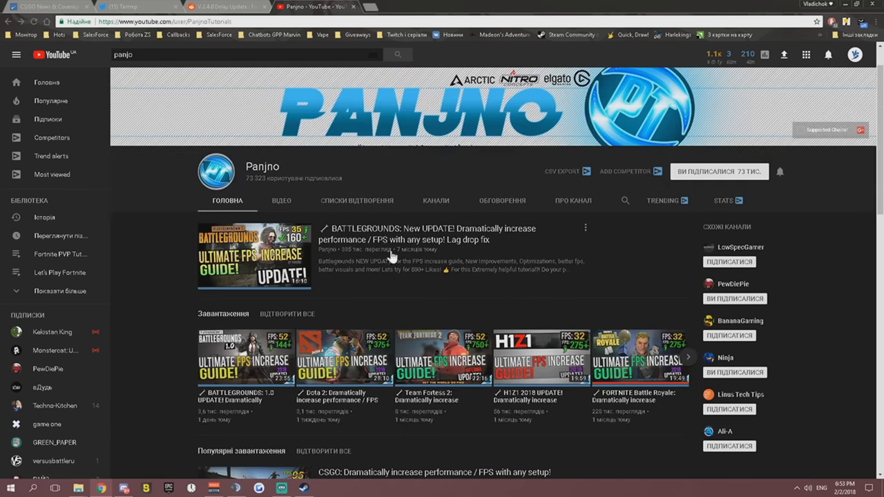
{"action": "left_click", "coordinate": [289, 200]}
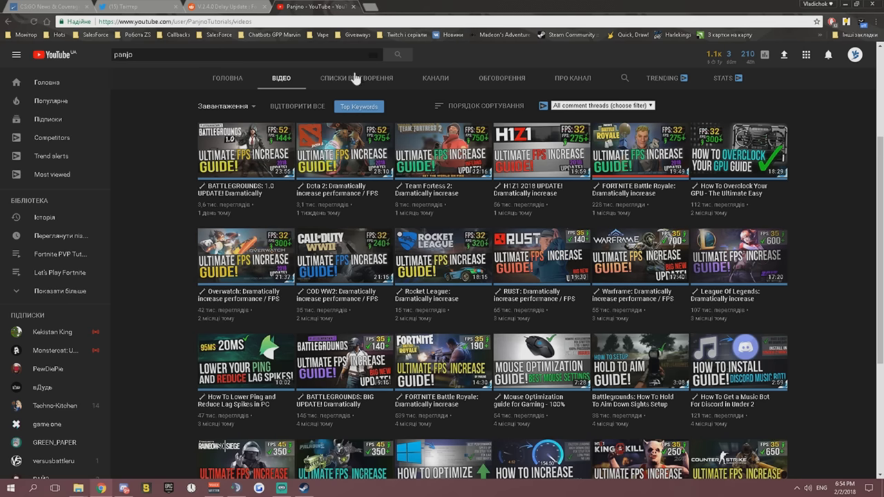
{"action": "left_click", "coordinate": [848, 4]}
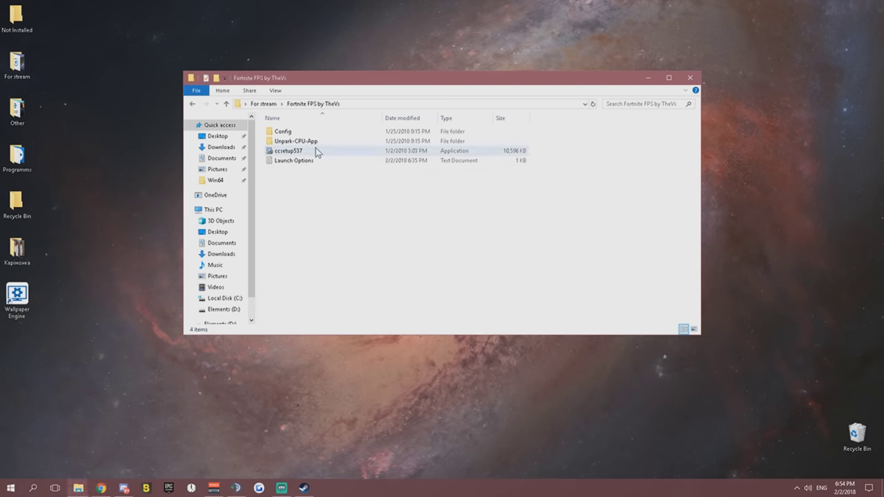
Go to the Super Low Graphics Boost folder inside Config and select the GameUserSettings and Scalability files
{"action": "double_click", "coordinate": [295, 131]}
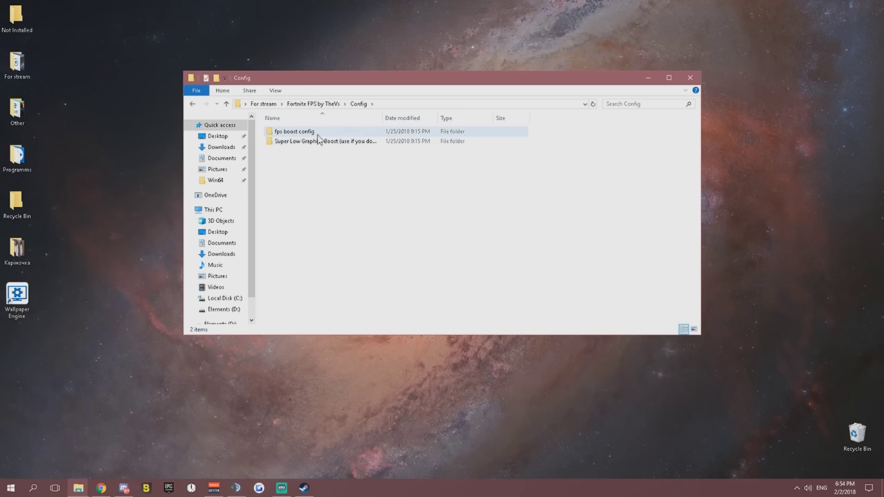
{"action": "double_click", "coordinate": [325, 142]}
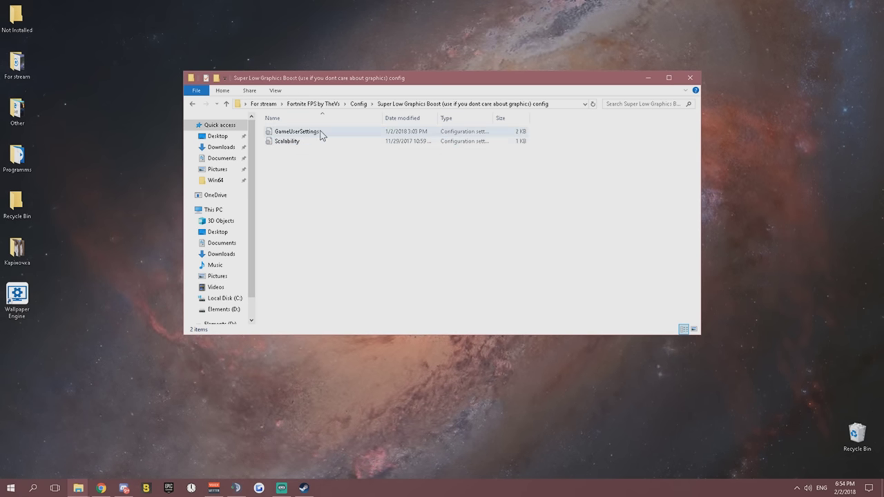
{"action": "left_click_drag", "start_coordinate": [309, 161], "coordinate": [306, 133]}
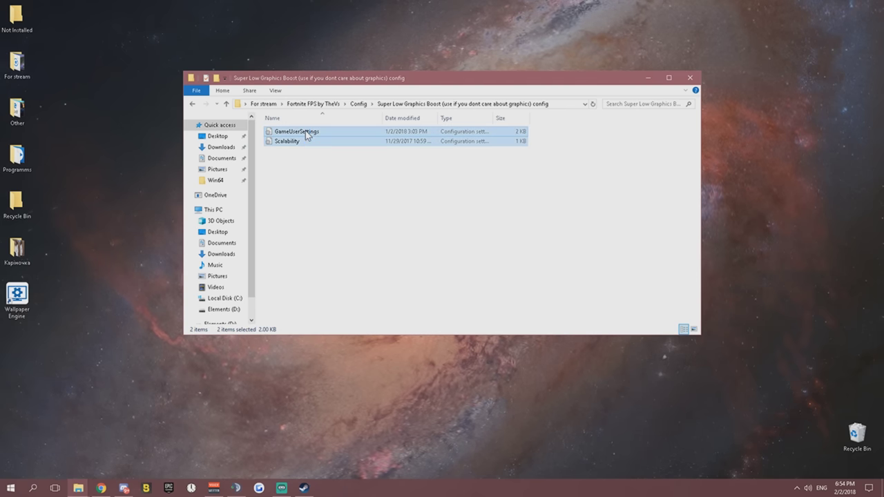
Open a second file browsing window and go to the Local Disk (C:) drive
{"action": "left_click", "coordinate": [78, 487]}
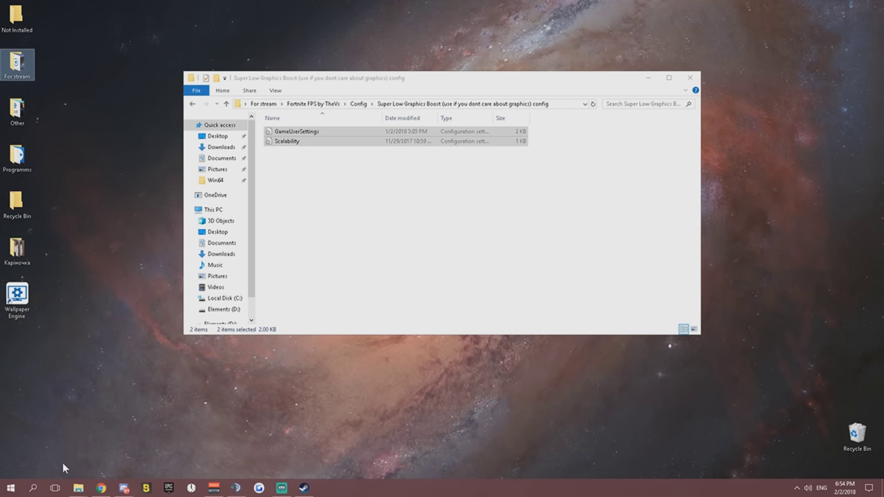
{"action": "right_click", "coordinate": [78, 486]}
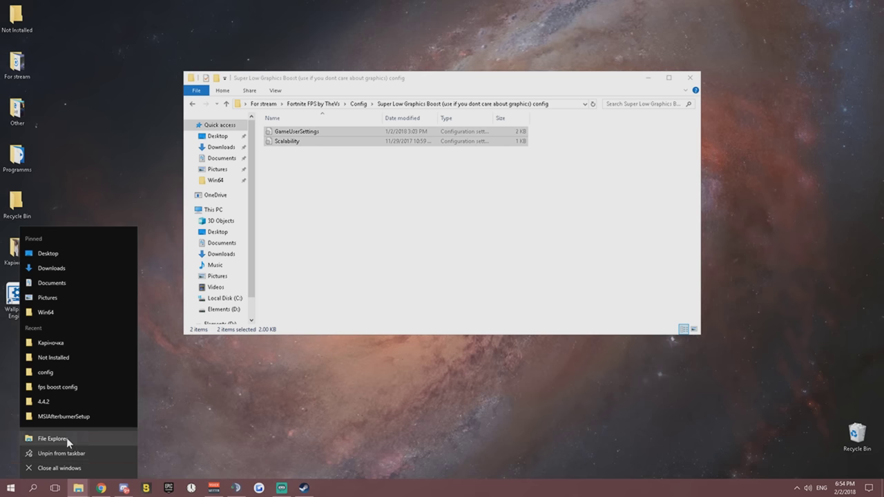
{"action": "left_click", "coordinate": [48, 439]}
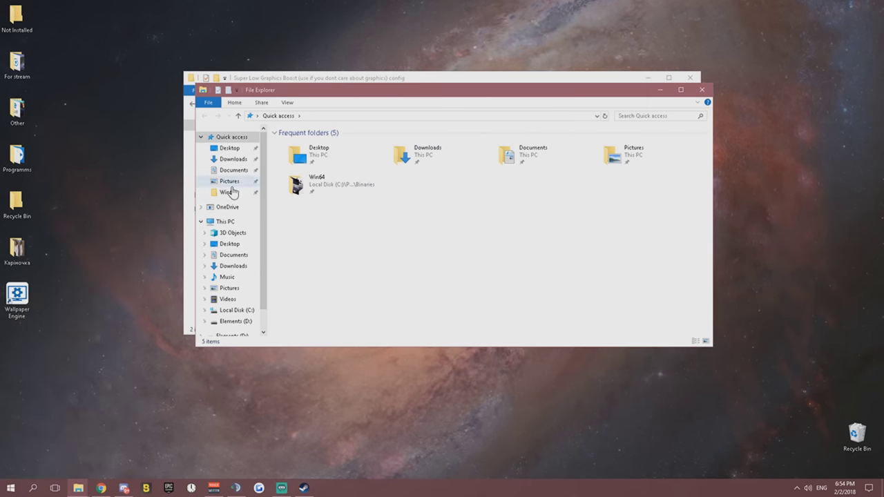
{"action": "left_click", "coordinate": [225, 221]}
{"action": "double_click", "coordinate": [338, 250]}
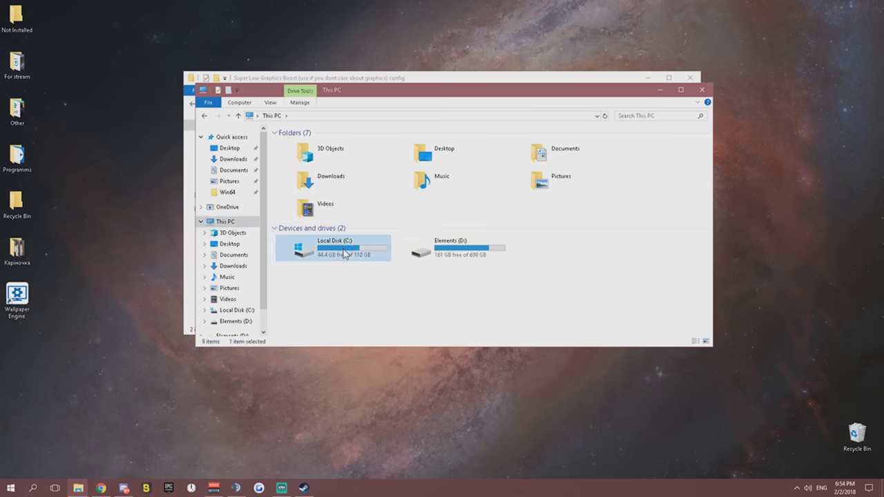
{"action": "left_click", "coordinate": [230, 225]}
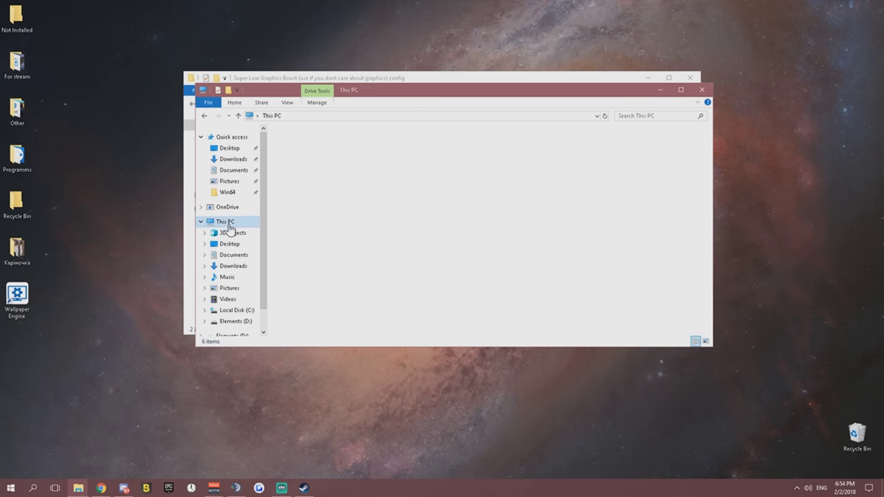
{"action": "double_click", "coordinate": [341, 250]}
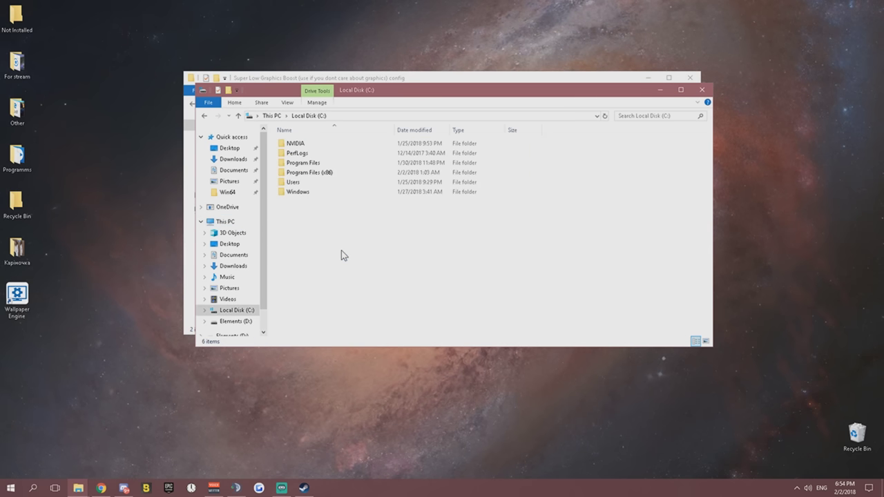
{"action": "left_click", "coordinate": [304, 163]}
{"action": "double_click", "coordinate": [311, 174]}
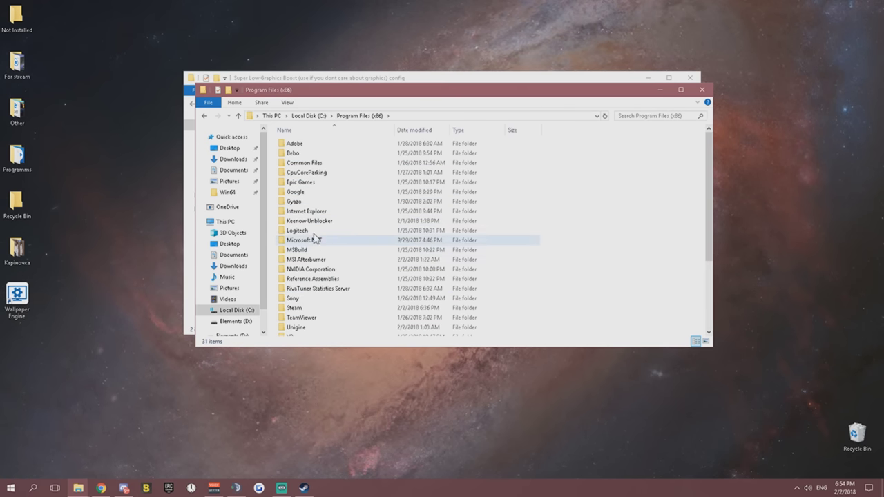
{"action": "double_click", "coordinate": [308, 182]}
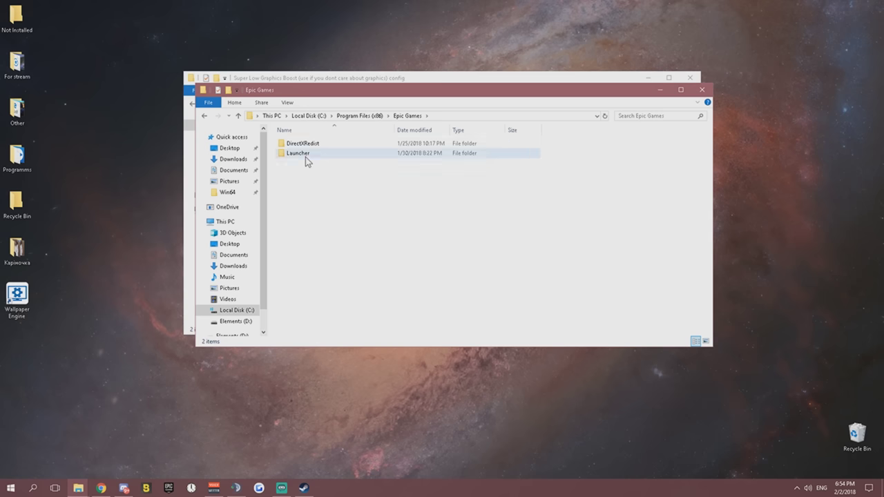
{"action": "left_click", "coordinate": [360, 115]}
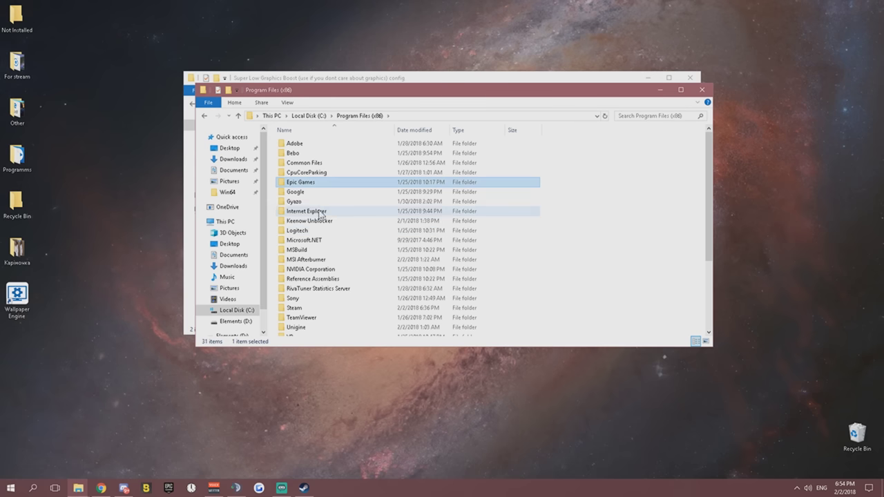
{"action": "left_click", "coordinate": [308, 115]}
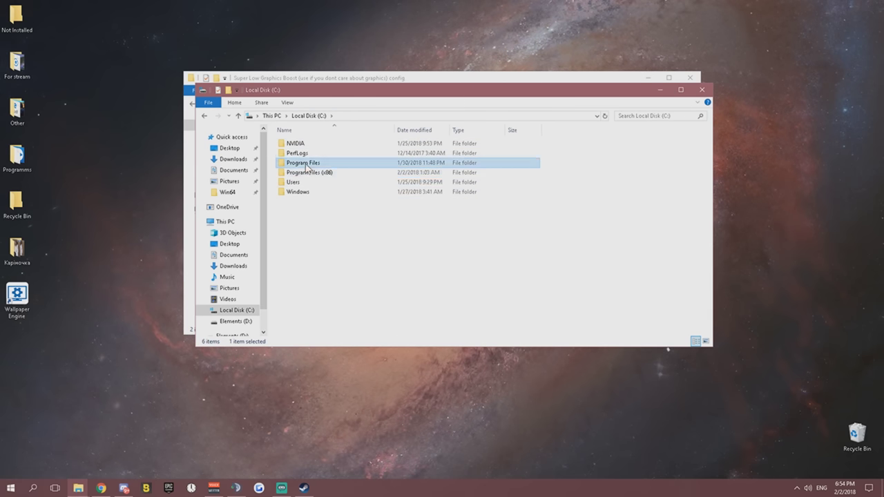
Navigate to Program Files > Epic Games > Fortnite > FortniteGame > Binaries > Win64
{"action": "double_click", "coordinate": [307, 164]}
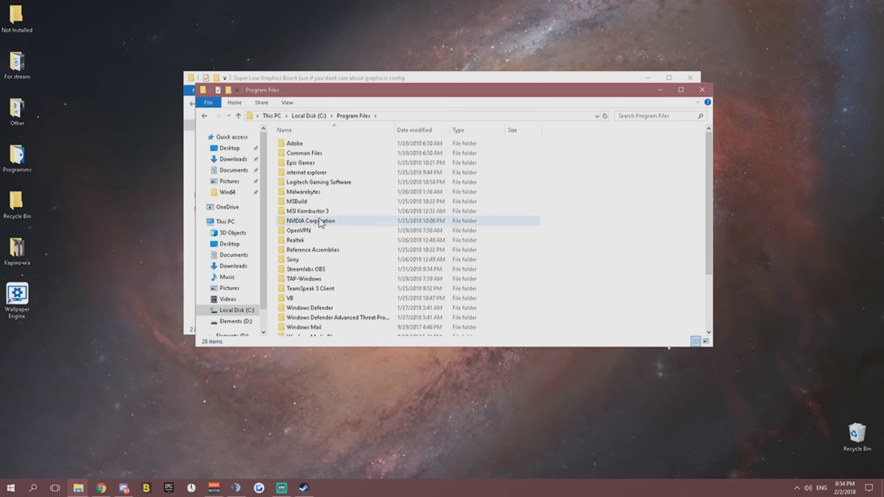
{"action": "double_click", "coordinate": [308, 164]}
{"action": "double_click", "coordinate": [304, 144]}
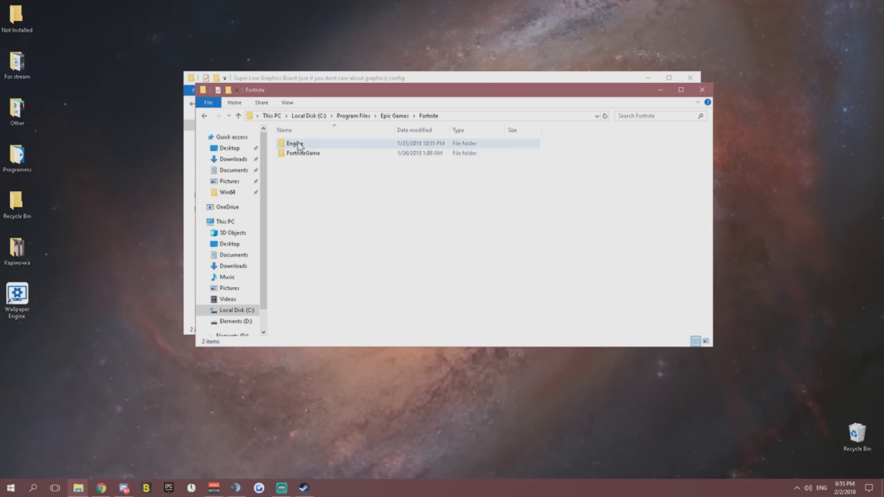
{"action": "double_click", "coordinate": [307, 154]}
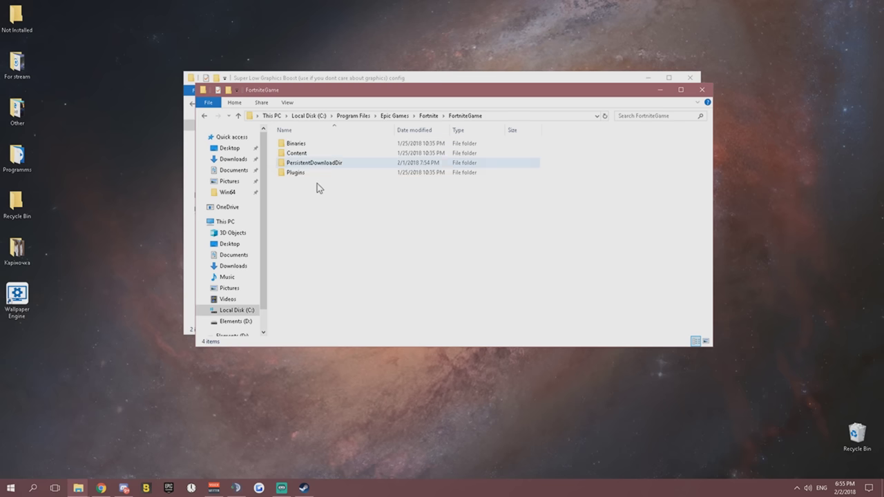
{"action": "left_click", "coordinate": [299, 147]}
{"action": "double_click", "coordinate": [299, 147]}
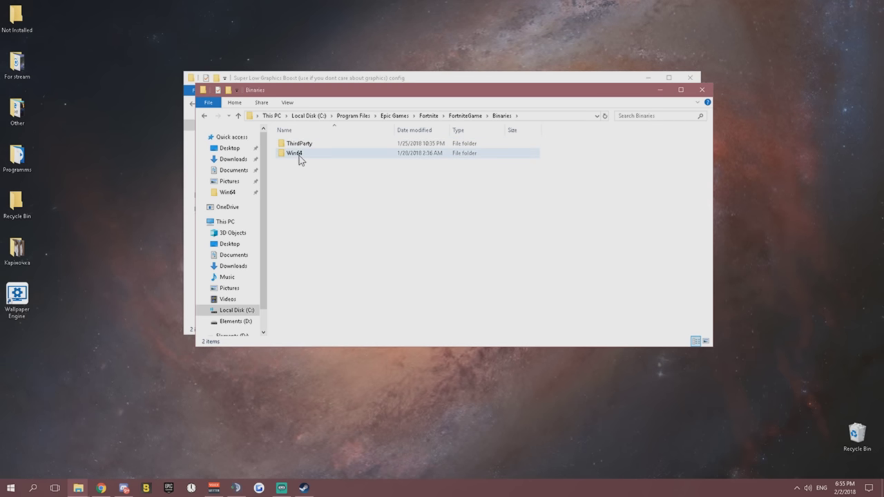
{"action": "double_click", "coordinate": [299, 155]}
Find the FortniteClient-Win64-Shipping application, display the compatibility settings in its properties, and move the dialog higher
{"action": "scroll", "coordinate": [321, 200], "scroll_direction": "down", "scroll_amount": 6}
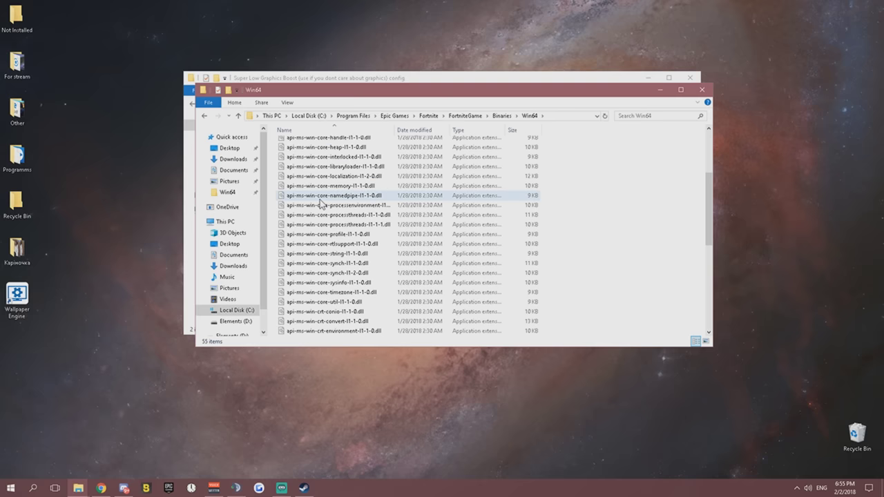
{"action": "scroll", "coordinate": [319, 200], "scroll_direction": "up", "scroll_amount": 6}
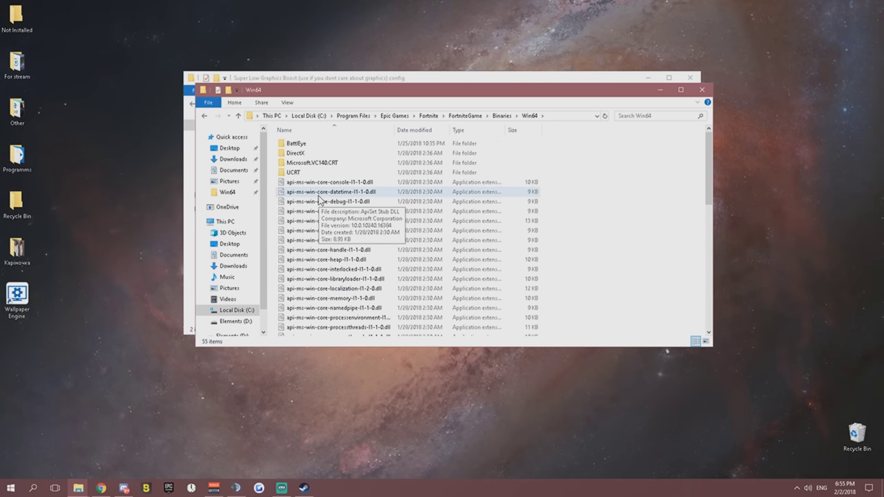
{"action": "scroll", "coordinate": [319, 200], "scroll_direction": "down", "scroll_amount": 11}
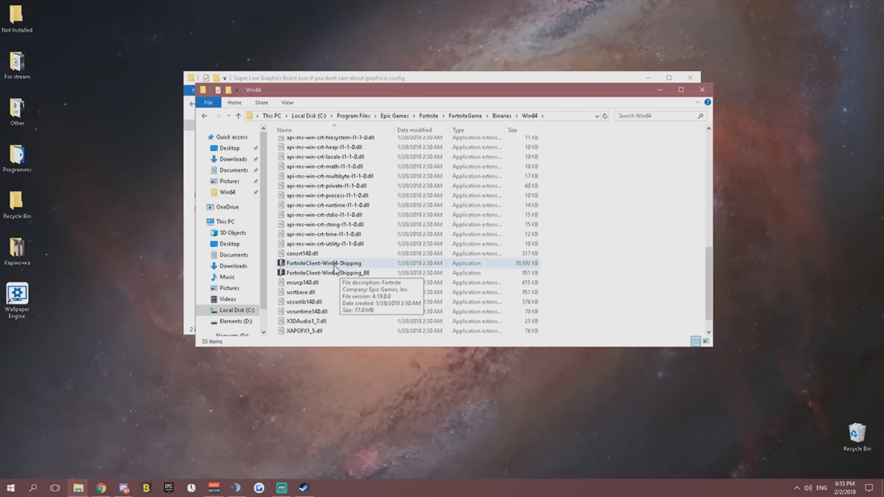
{"action": "left_click", "coordinate": [333, 266]}
{"action": "right_click", "coordinate": [327, 265]}
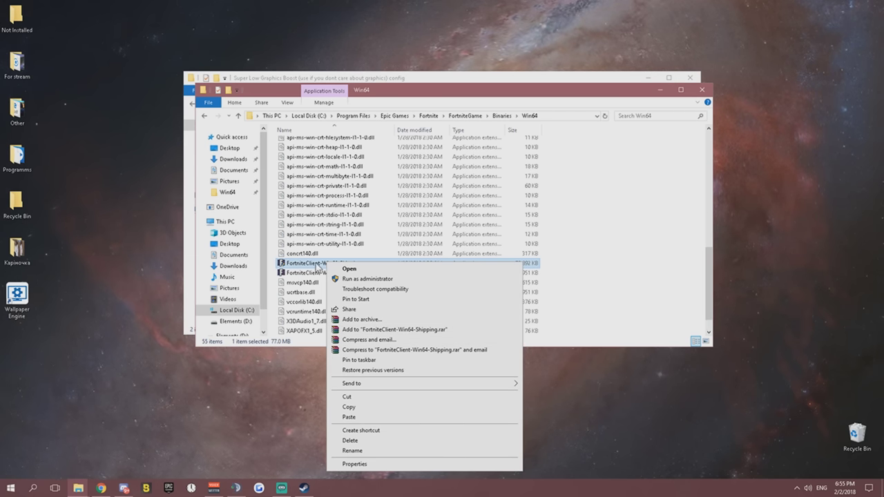
{"action": "left_click", "coordinate": [387, 463]}
{"action": "left_click", "coordinate": [412, 252]}
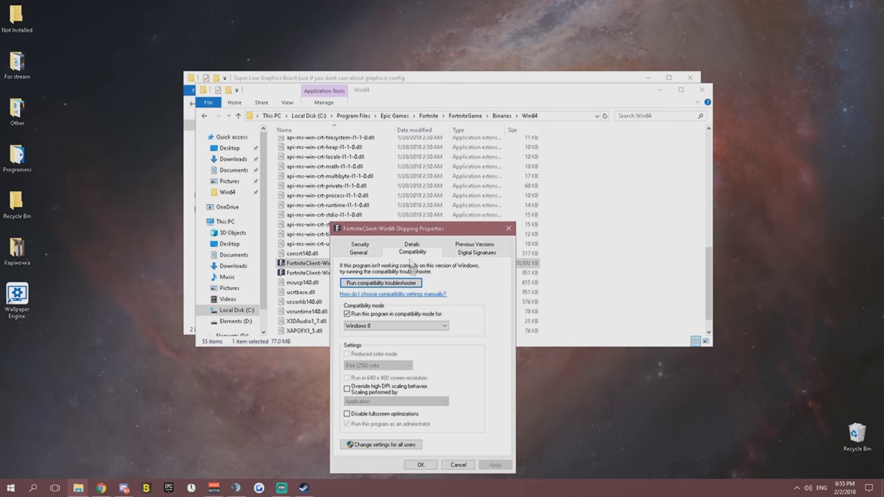
{"action": "left_click_drag", "start_coordinate": [394, 228], "coordinate": [406, 122]}
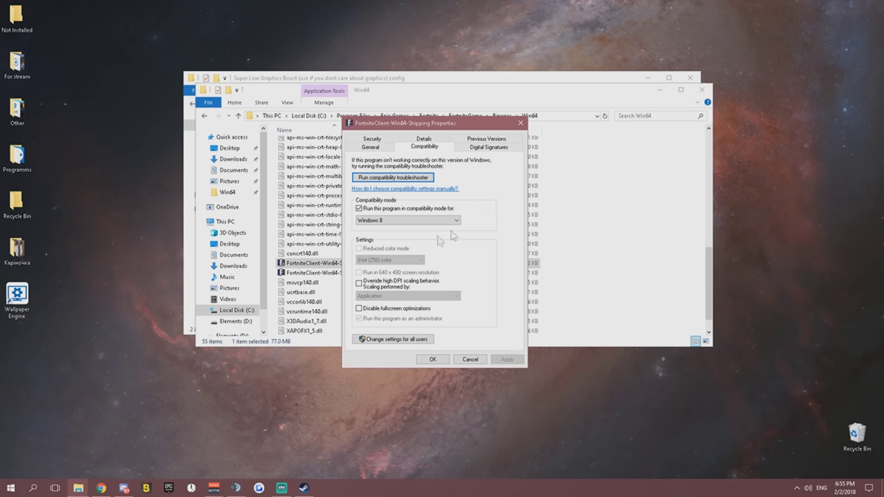
Keep Windows 8 compatibility mode enabled, keep the all-users option to run as administrator enabled, and apply and close the game executable's properties
{"action": "left_click", "coordinate": [359, 208]}
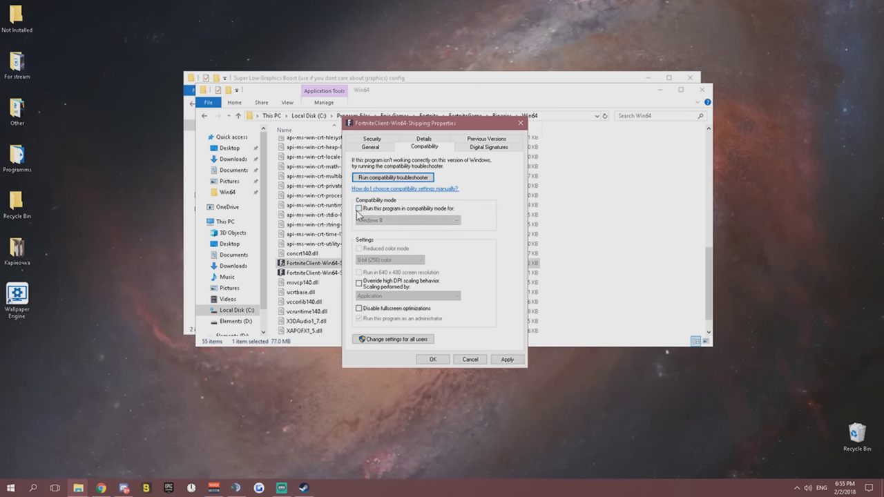
{"action": "left_click", "coordinate": [359, 208]}
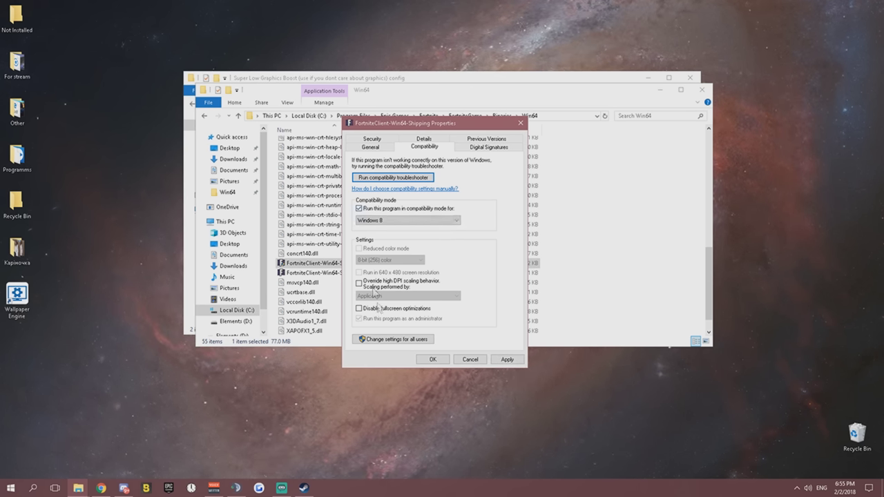
{"action": "left_click", "coordinate": [384, 339]}
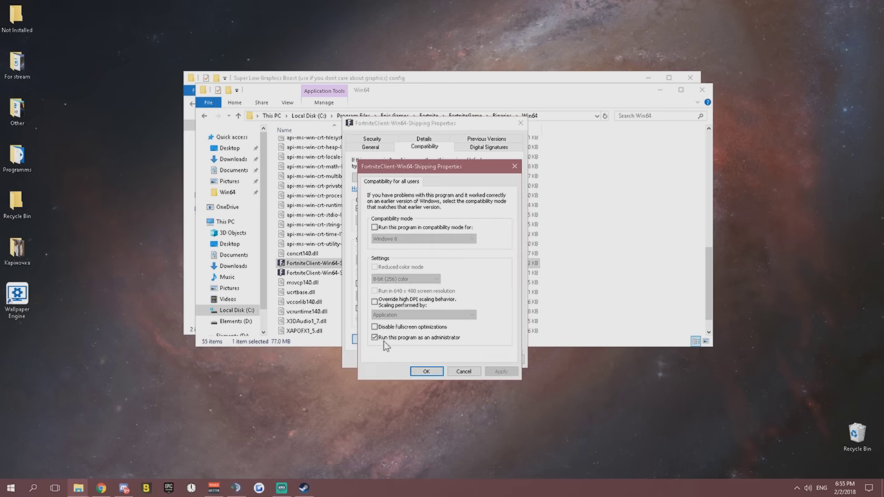
{"action": "left_click", "coordinate": [374, 337]}
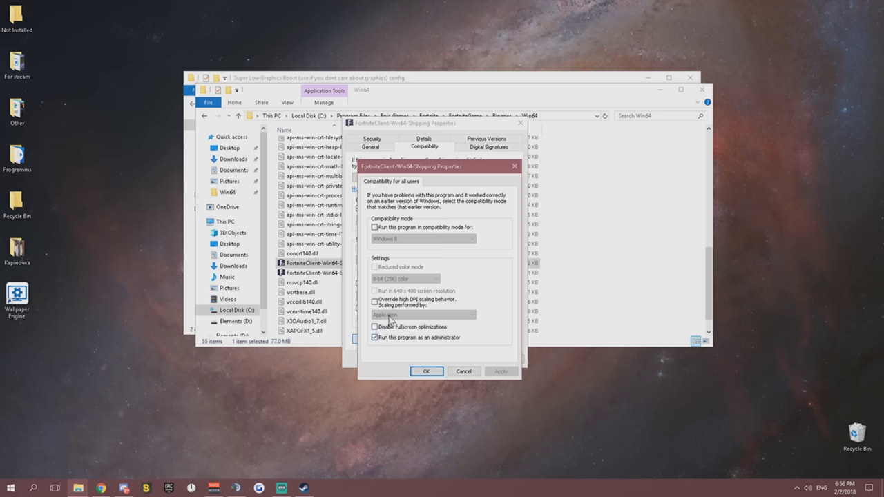
{"action": "left_click", "coordinate": [426, 372]}
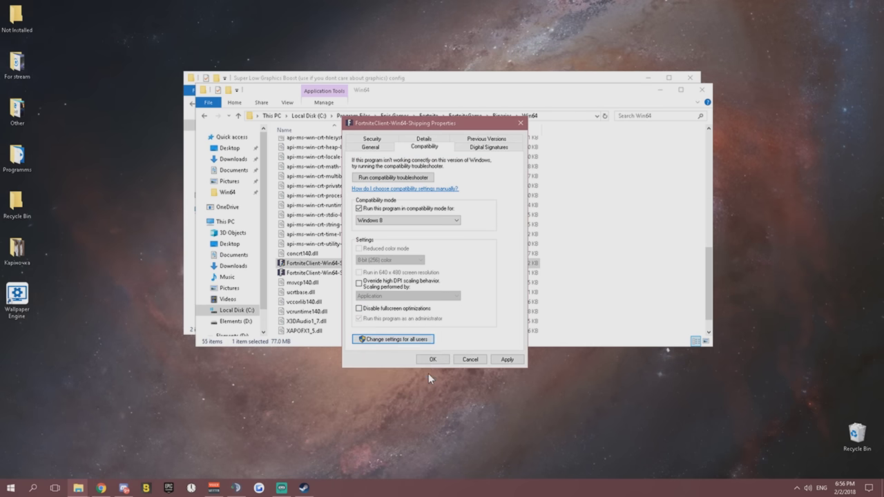
{"action": "left_click", "coordinate": [513, 361]}
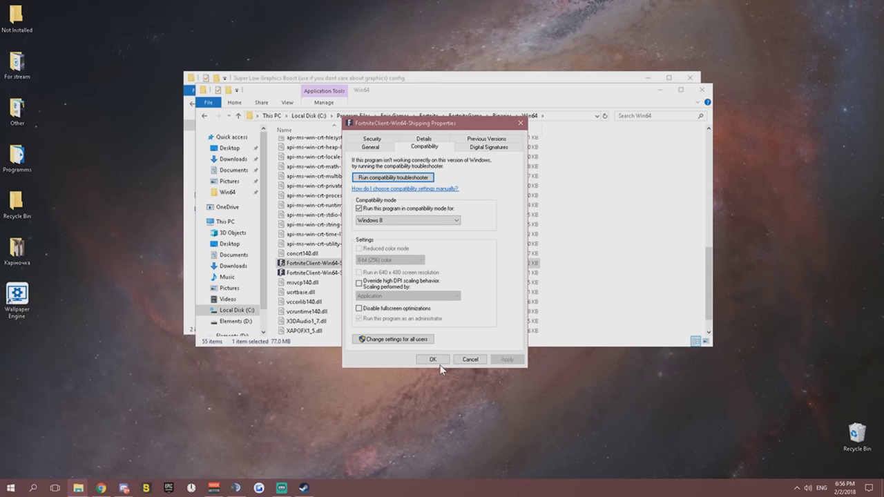
{"action": "left_click", "coordinate": [439, 362]}
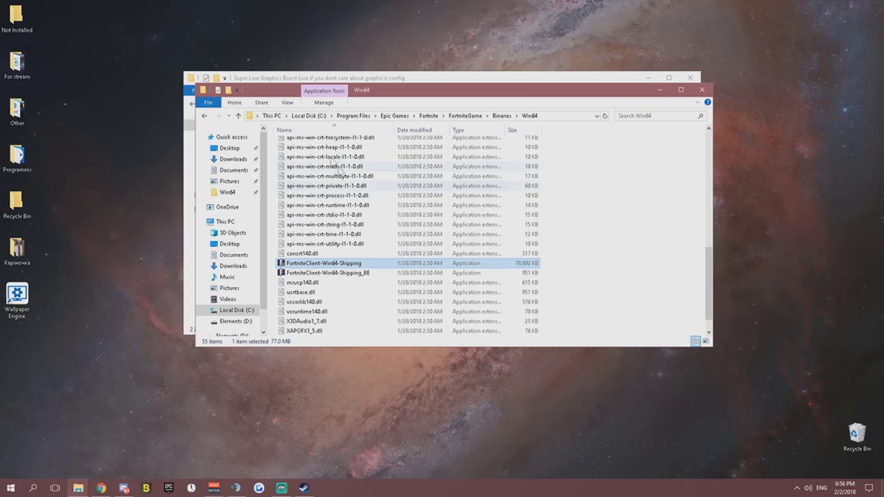
Search Windows for %appdata% and open the matching file folder
{"action": "left_click", "coordinate": [32, 487]}
{"action": "type", "text": "app"}
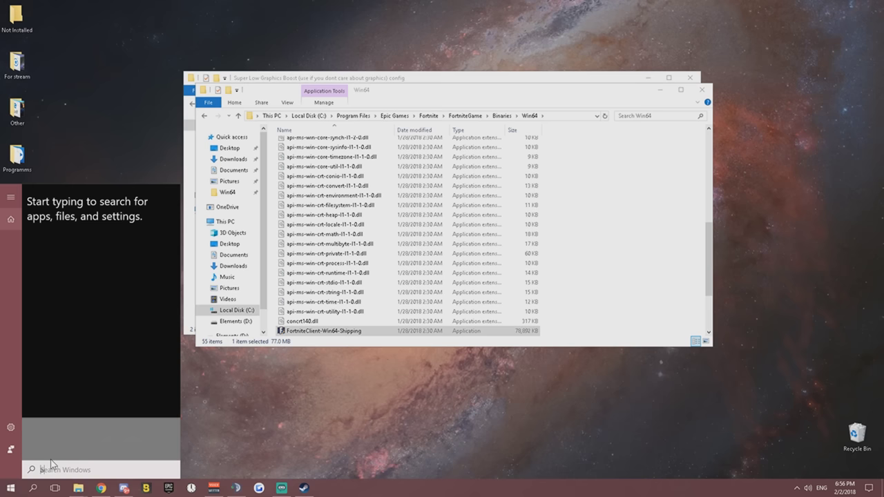
{"action": "type", "text": "dat"}
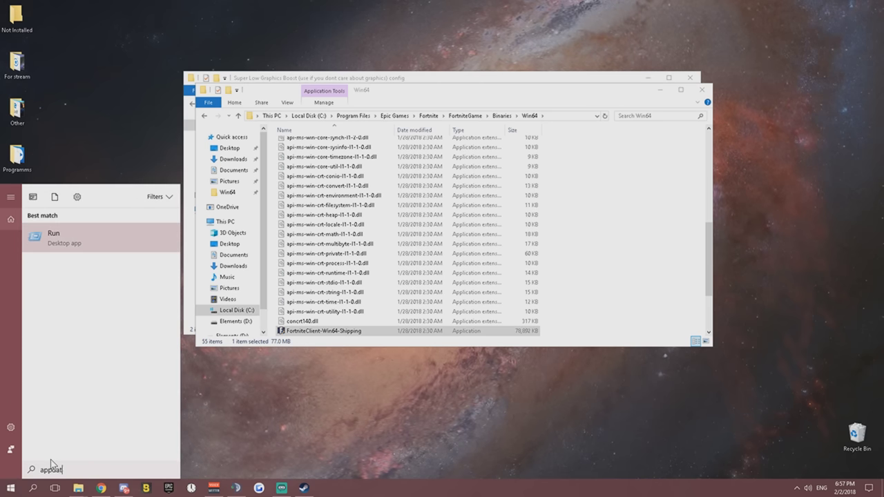
{"action": "type", "text": "a"}
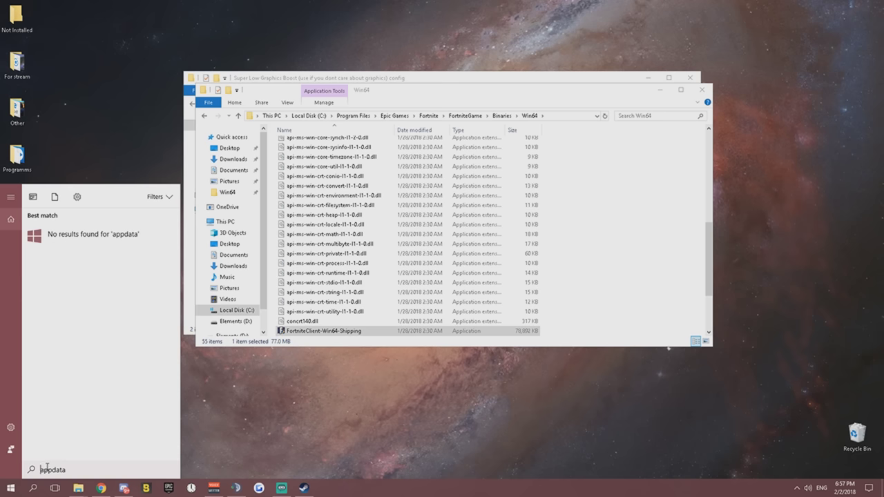
{"action": "type", "text": "$"}
{"action": "key", "text": "BackSpace"}
{"action": "type", "text": "%"}
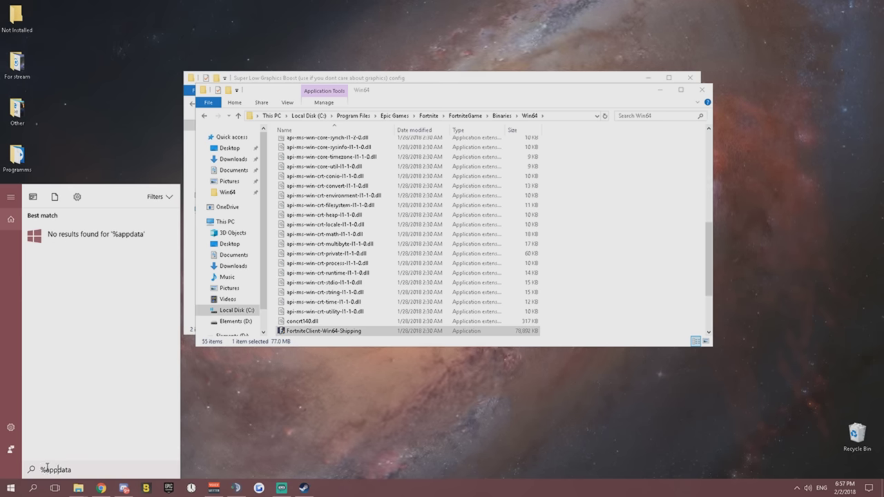
{"action": "key", "text": "End"}
{"action": "key", "text": "Left"}
{"action": "type", "text": "%"}
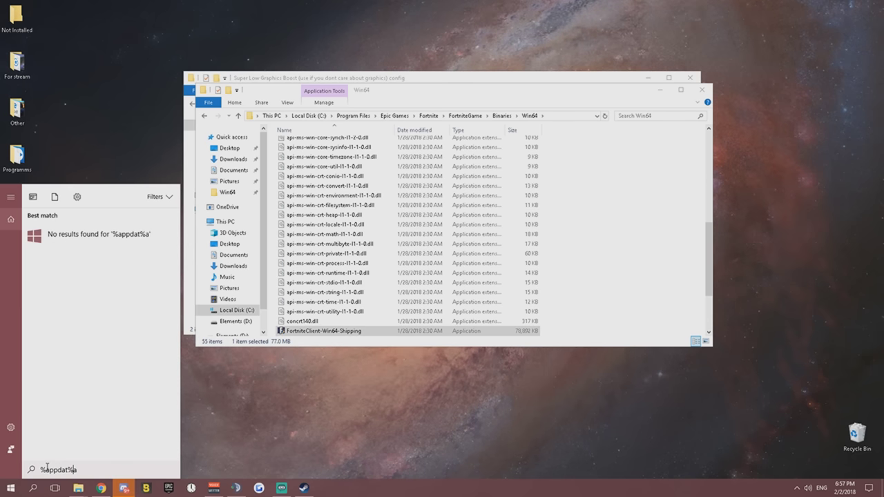
{"action": "key", "text": "BackSpace"}
{"action": "key", "text": "End"}
{"action": "type", "text": "%"}
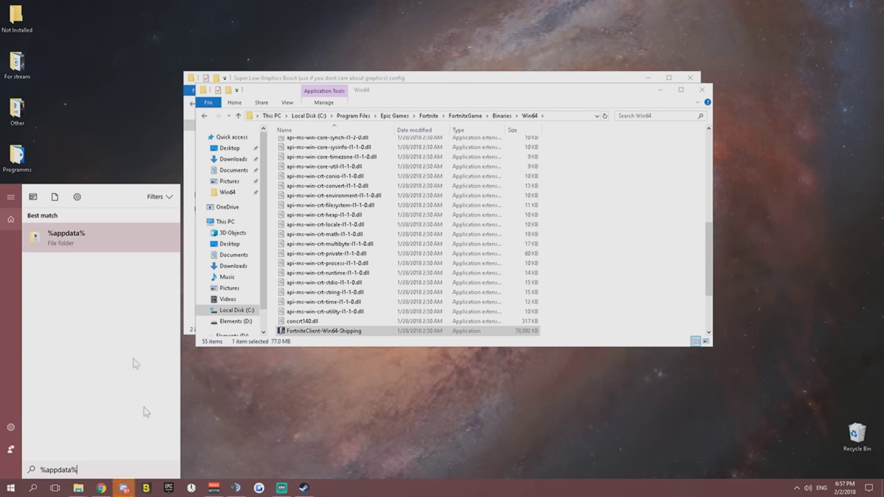
{"action": "left_click", "coordinate": [94, 243]}
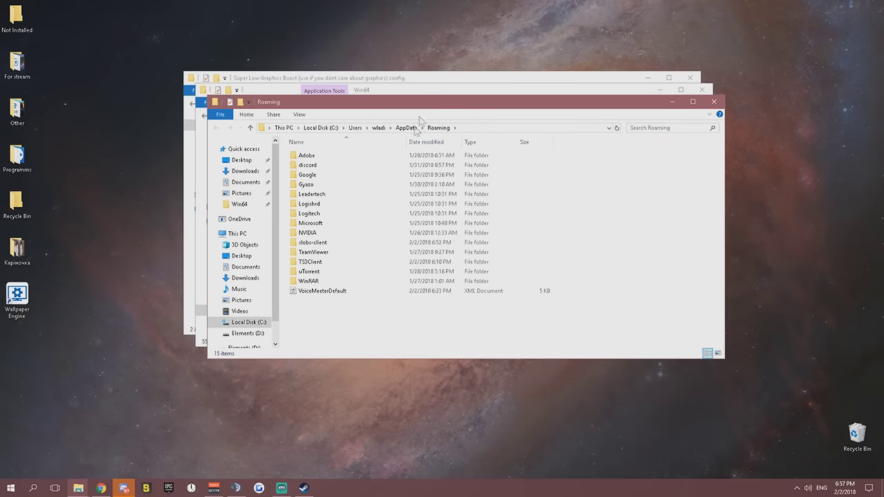
Go up to AppData and navigate to Local > FortniteGame > Saved > Config > WindowsClient
{"action": "left_click_drag", "start_coordinate": [394, 107], "coordinate": [463, 130]}
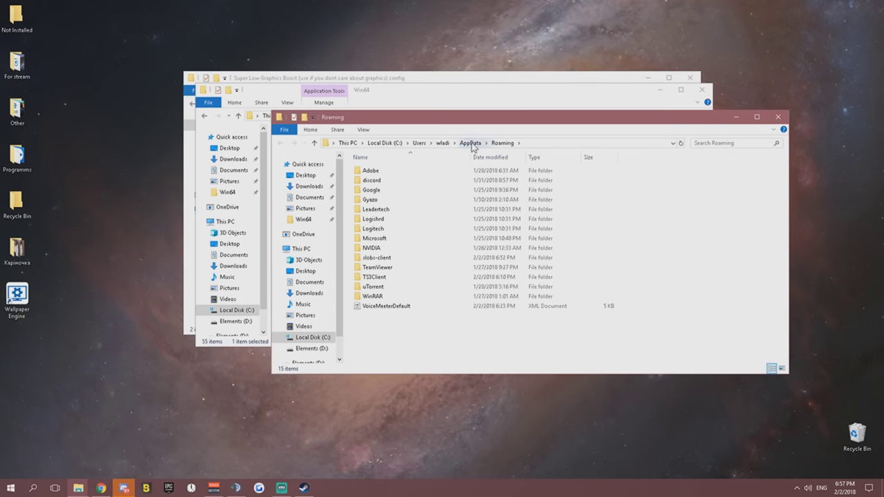
{"action": "left_click", "coordinate": [471, 143]}
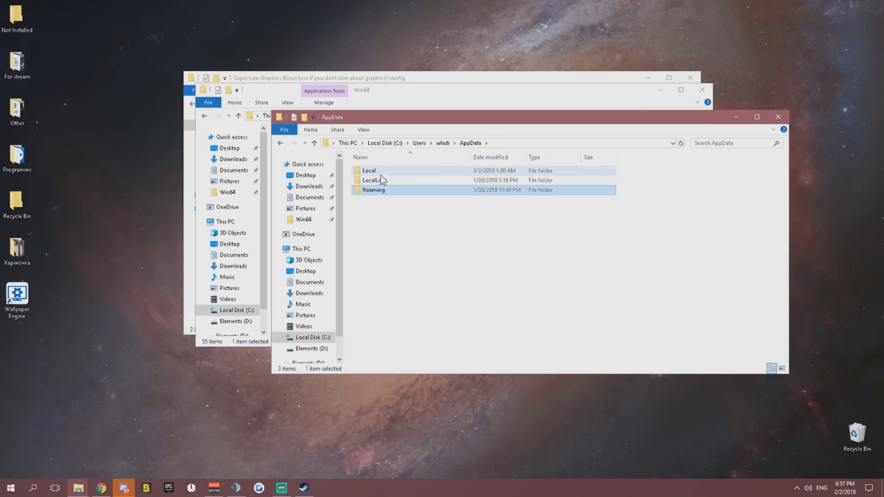
{"action": "double_click", "coordinate": [380, 175]}
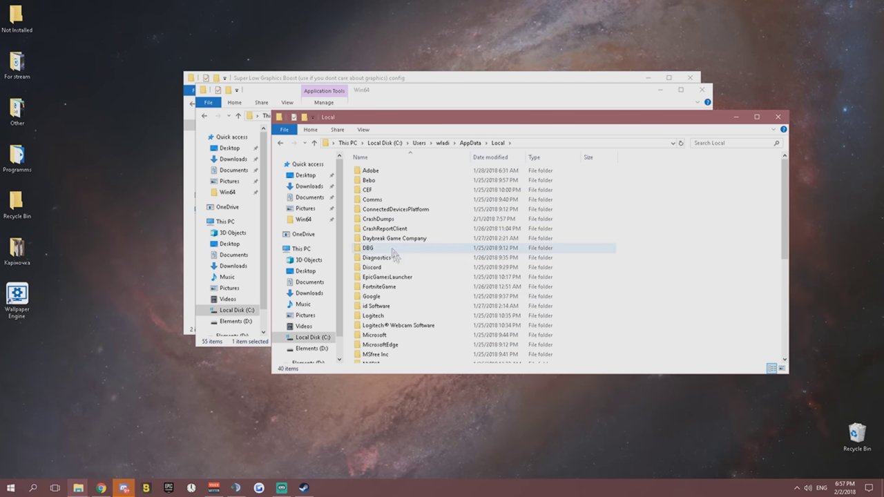
{"action": "scroll", "coordinate": [404, 268], "scroll_direction": "down", "scroll_amount": 1}
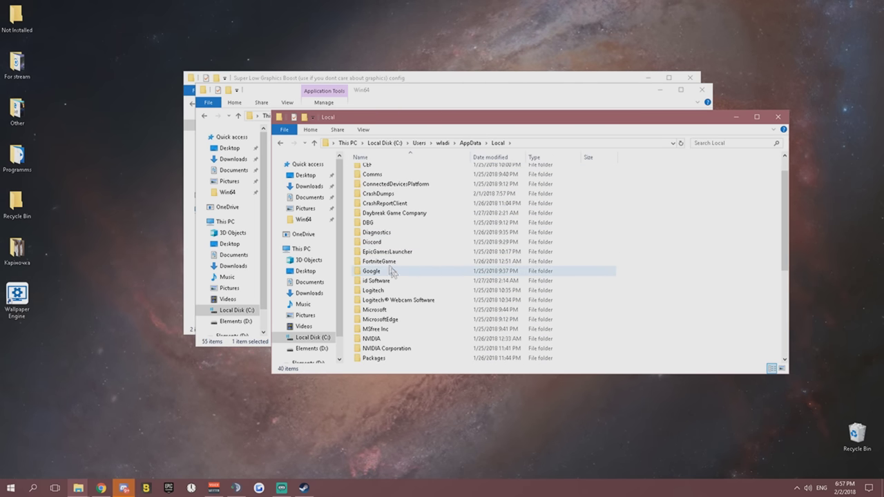
{"action": "double_click", "coordinate": [385, 264]}
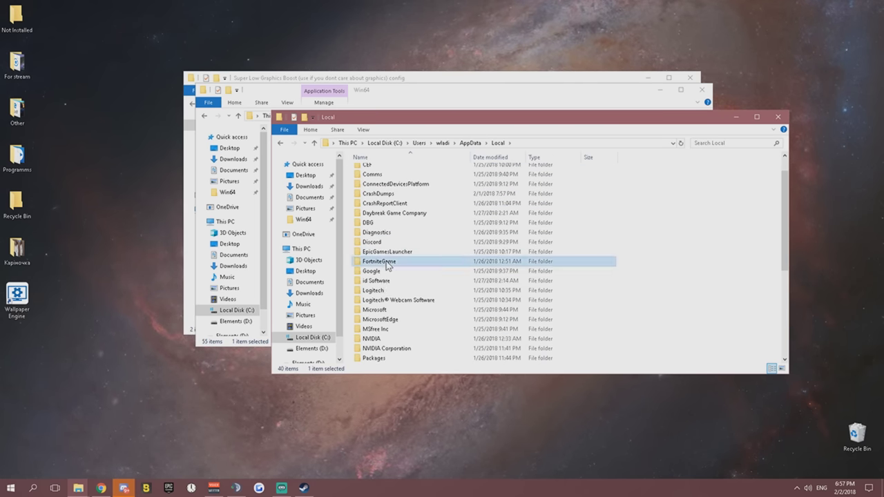
{"action": "double_click", "coordinate": [375, 174]}
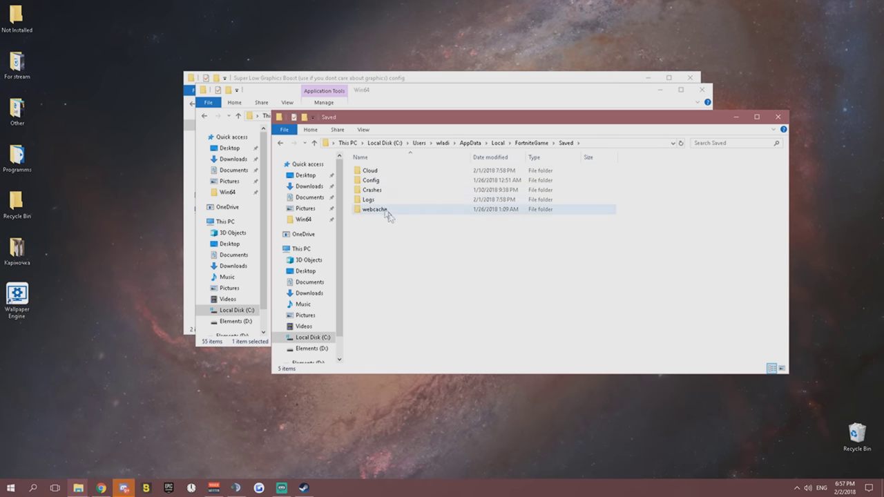
{"action": "double_click", "coordinate": [380, 180]}
{"action": "double_click", "coordinate": [381, 181]}
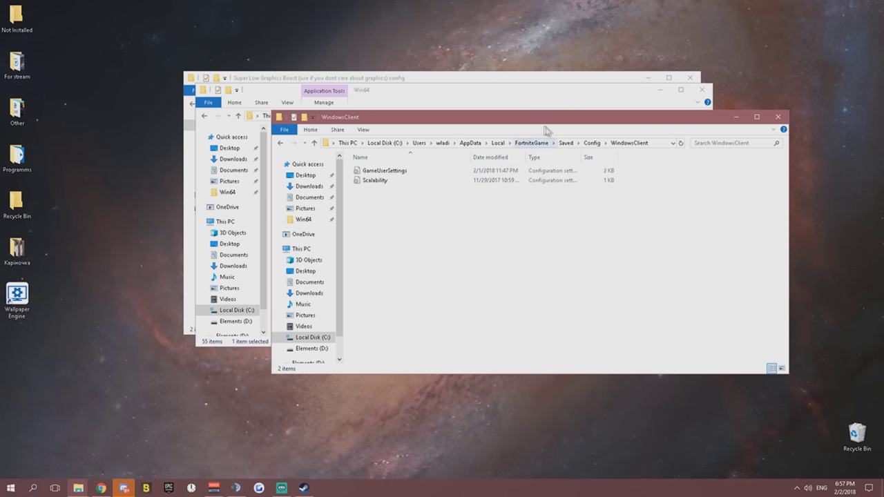
Arrange the WindowsClient and Super Low Graphics Boost windows so that both file lists are visible, with WindowsClient in front
{"action": "left_click_drag", "start_coordinate": [544, 119], "coordinate": [505, 207]}
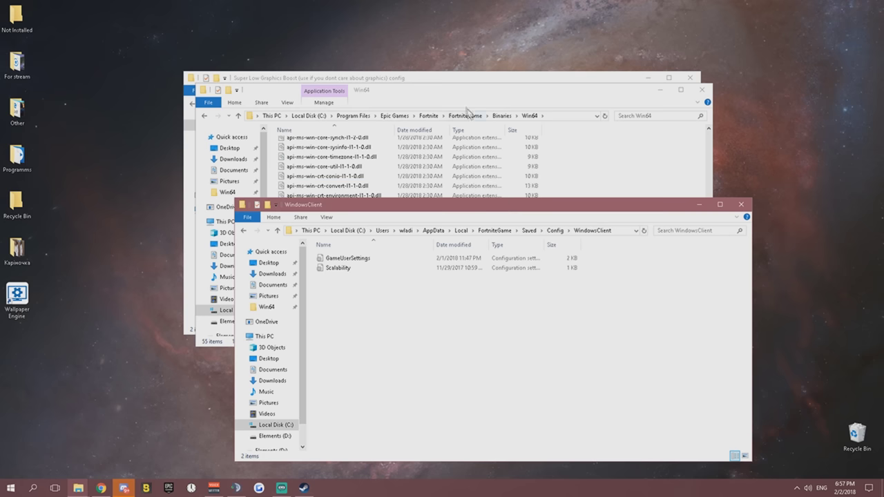
{"action": "left_click", "coordinate": [384, 79]}
{"action": "left_click_drag", "start_coordinate": [432, 84], "coordinate": [383, 30]}
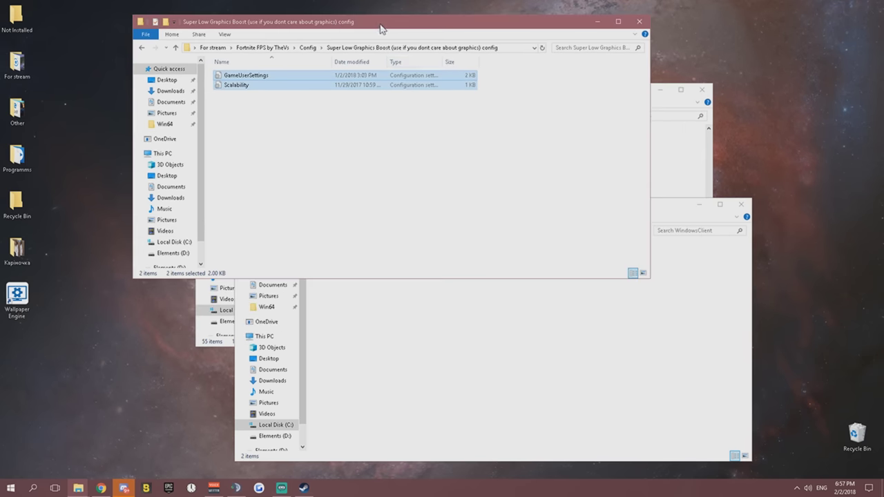
{"action": "left_click", "coordinate": [678, 285]}
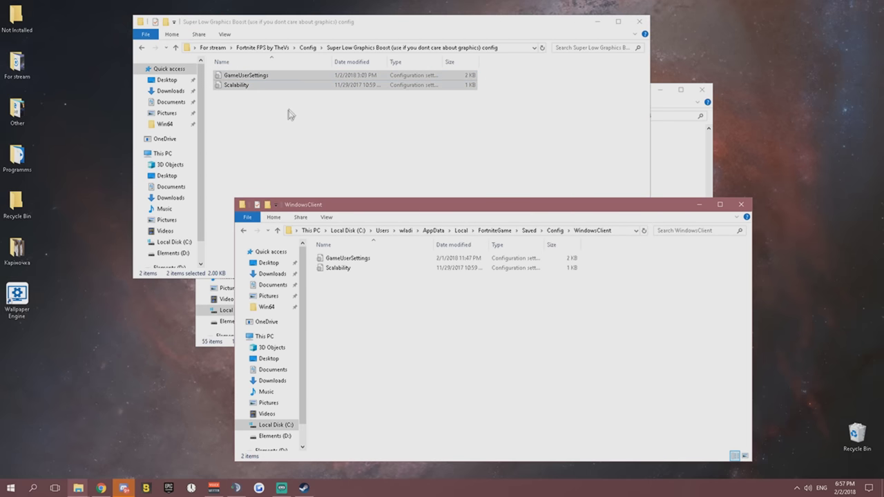
{"action": "left_click_drag", "start_coordinate": [429, 320], "coordinate": [361, 258]}
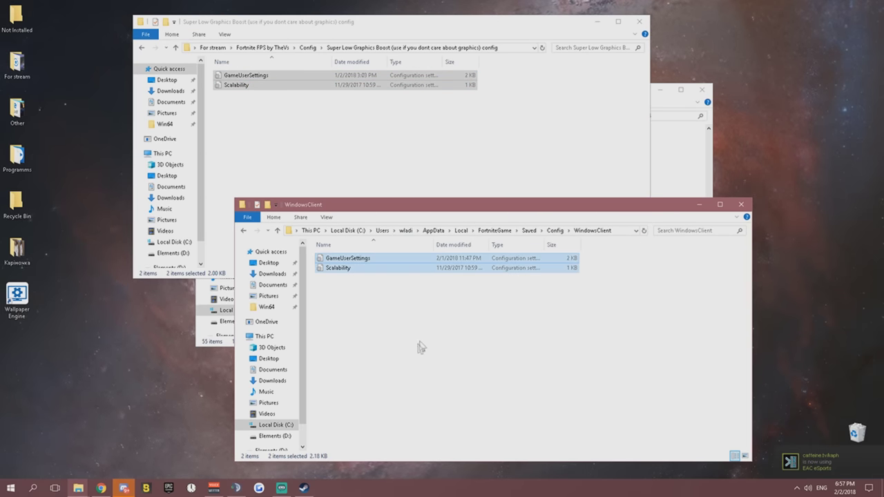
{"action": "left_click", "coordinate": [449, 302]}
{"action": "left_click_drag", "start_coordinate": [395, 296], "coordinate": [337, 257]}
{"action": "right_click", "coordinate": [337, 257]}
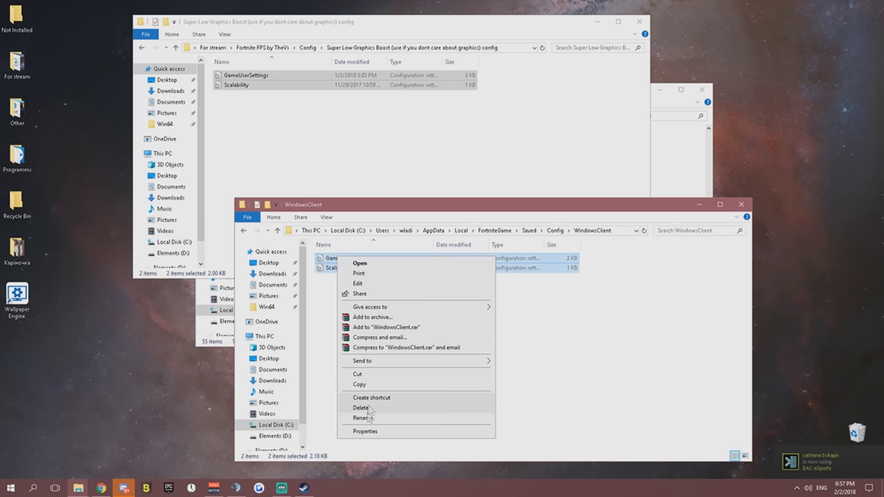
{"action": "left_click", "coordinate": [332, 348]}
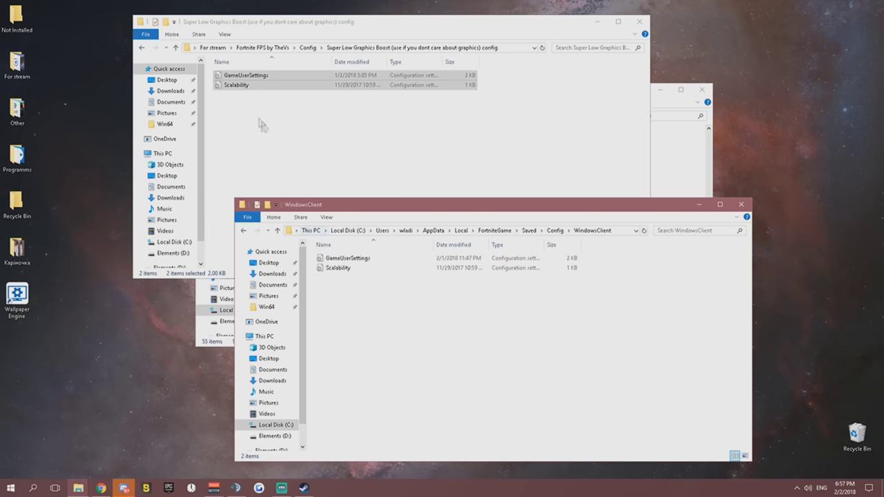
{"action": "left_click_drag", "start_coordinate": [247, 85], "coordinate": [384, 158]}
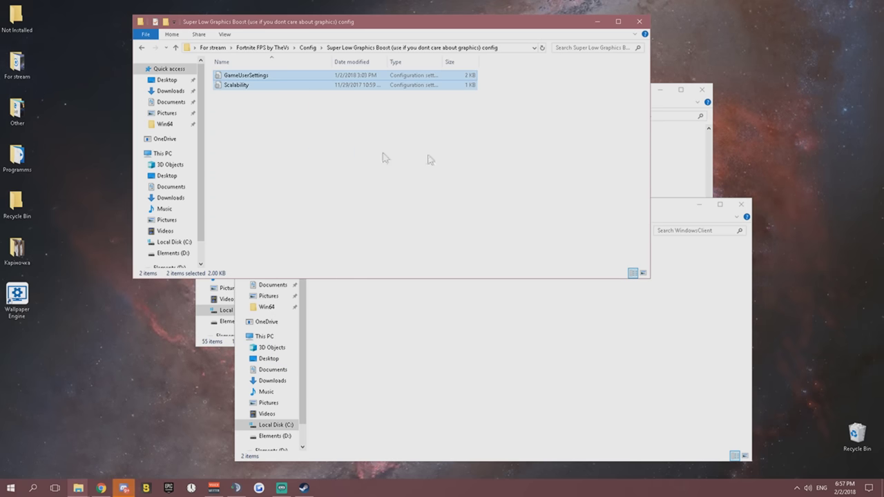
Close the Super Low Graphics Boost, WindowsClient and Win64 folder windows
{"action": "left_click", "coordinate": [638, 22]}
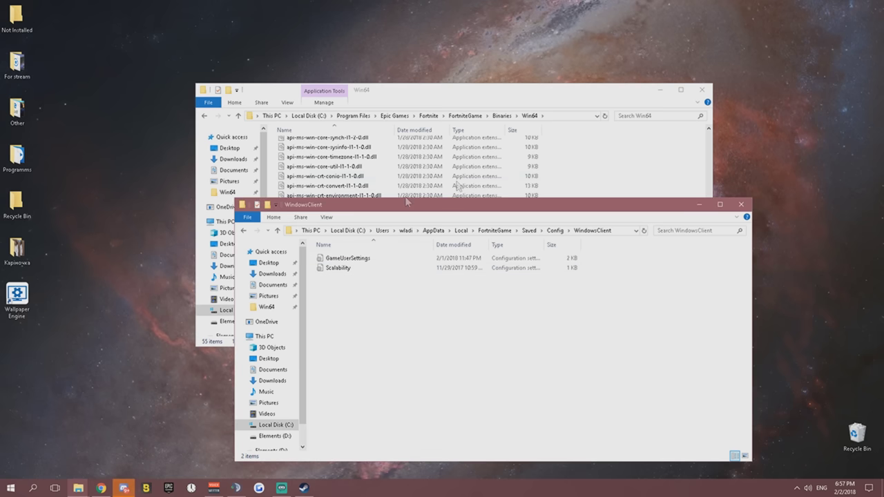
{"action": "left_click", "coordinate": [740, 204]}
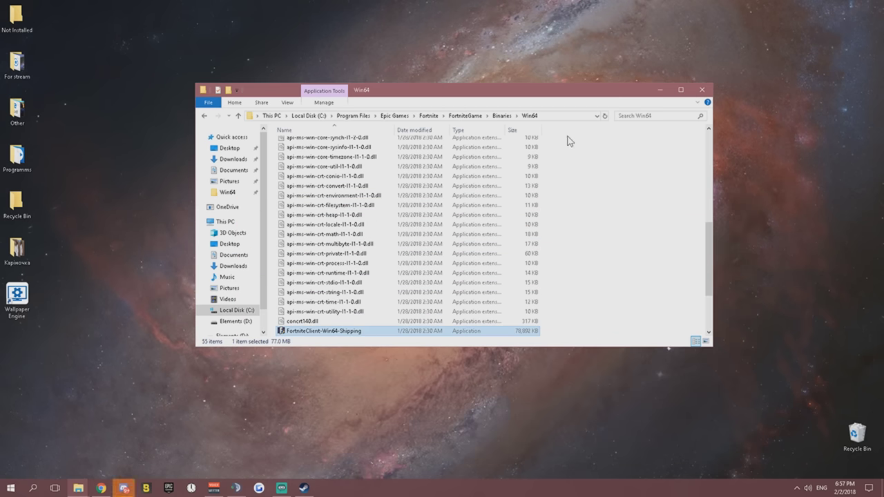
{"action": "scroll", "coordinate": [563, 181], "scroll_direction": "down", "scroll_amount": 3}
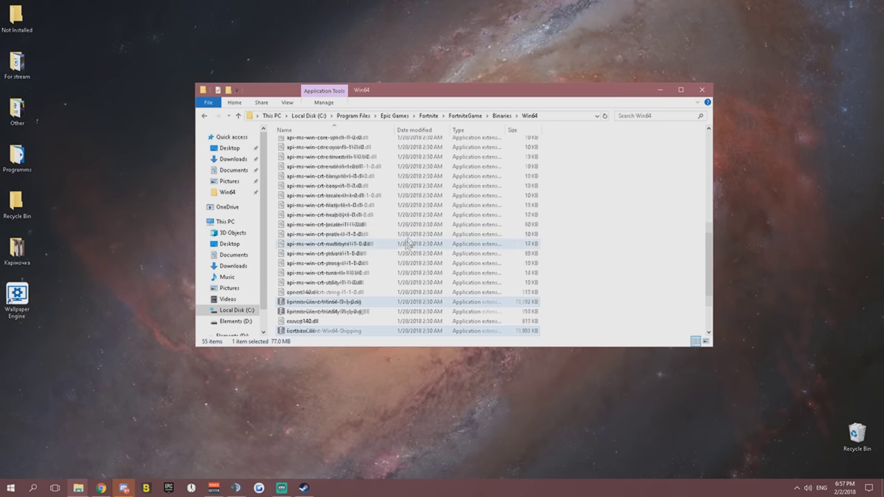
{"action": "left_click", "coordinate": [700, 89]}
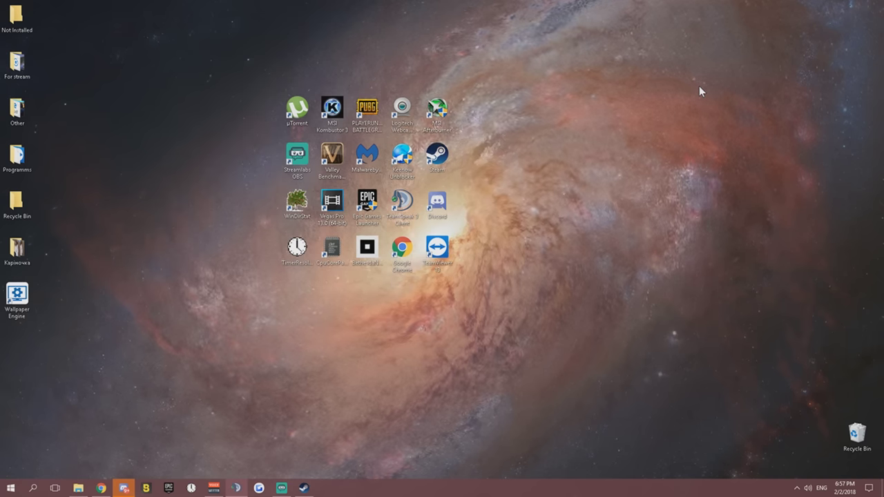
Search Windows for msconfig and open System Configuration
{"action": "left_click", "coordinate": [33, 487]}
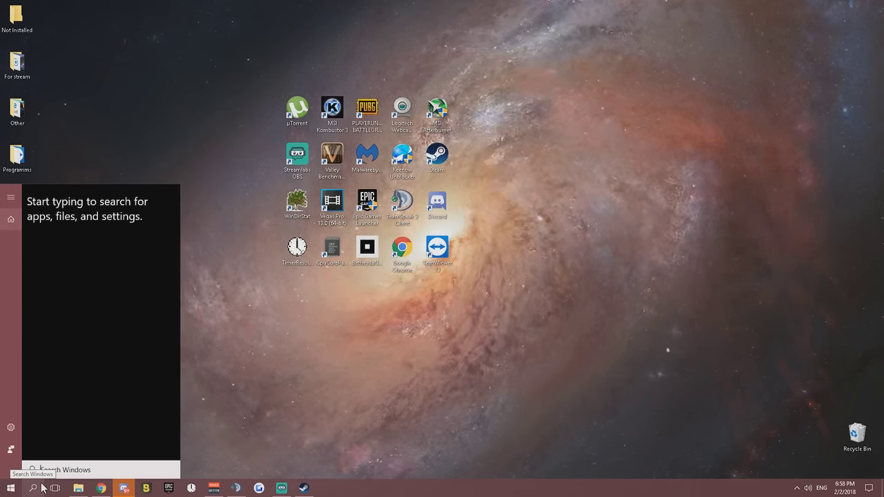
{"action": "type", "text": "msco"}
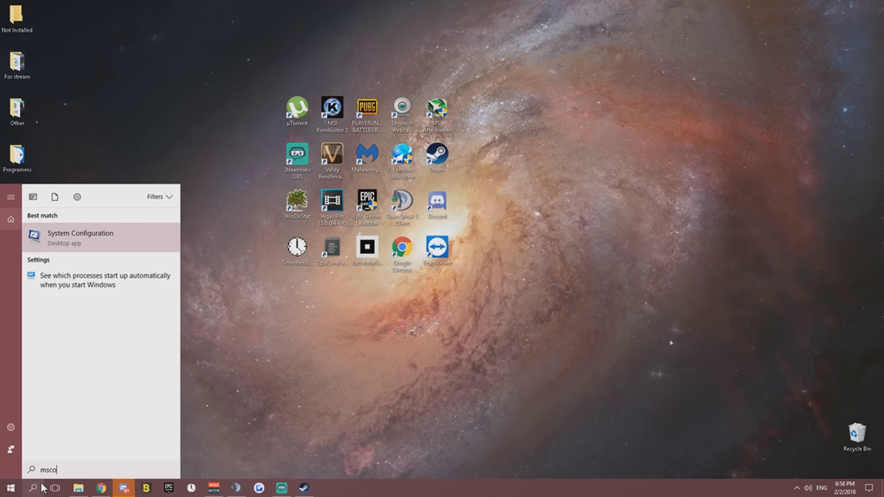
{"action": "type", "text": "nfig"}
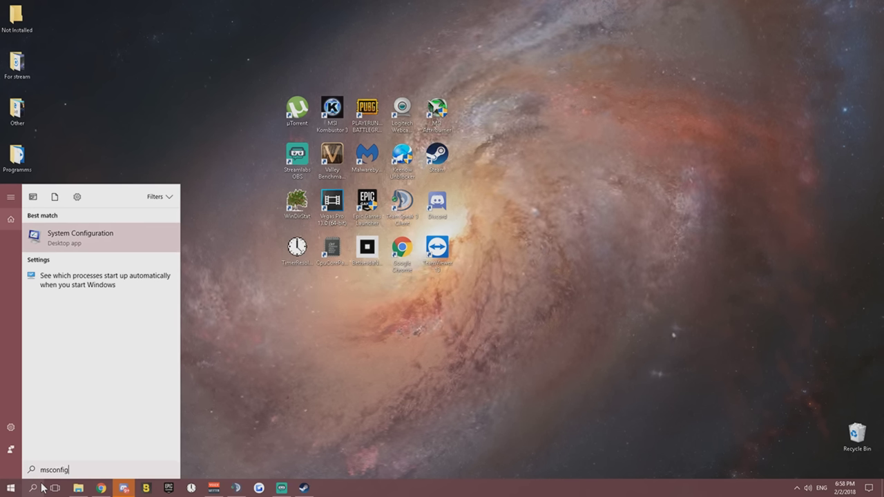
{"action": "left_click", "coordinate": [111, 231]}
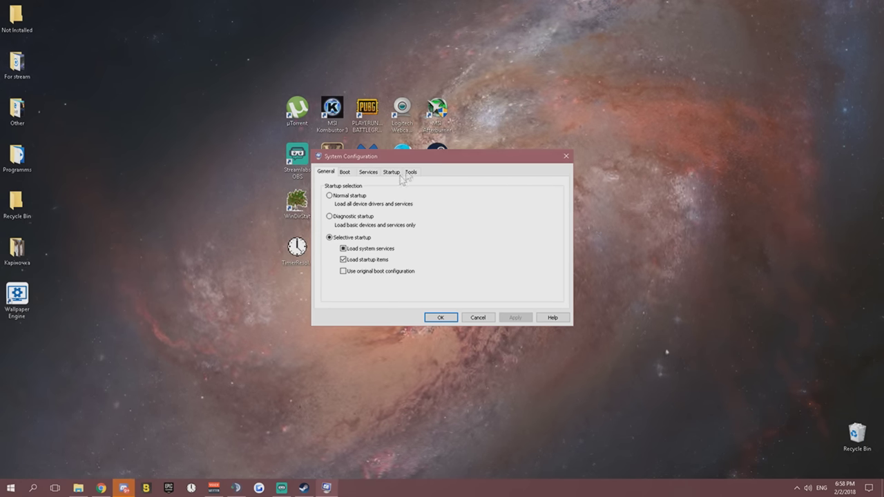
{"action": "left_click_drag", "start_coordinate": [421, 160], "coordinate": [400, 147]}
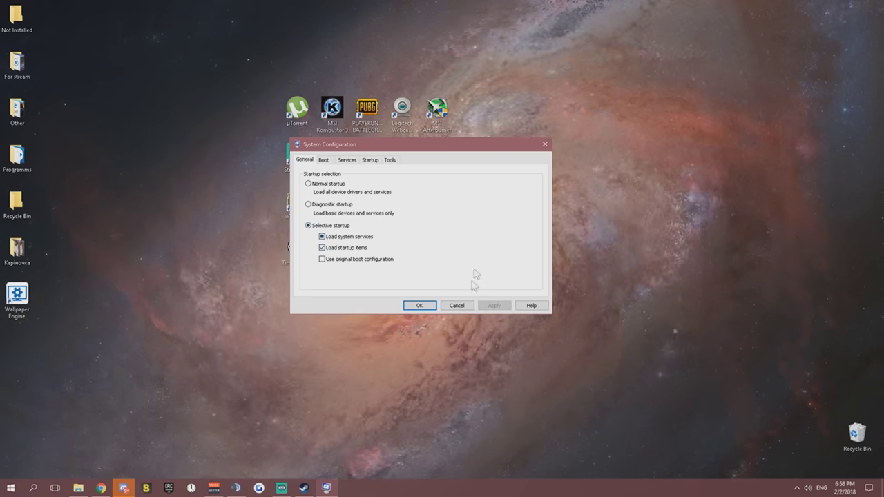
Set the boot timeout to 3 seconds in the System Configuration boot settings and apply the change
{"action": "left_click", "coordinate": [325, 162]}
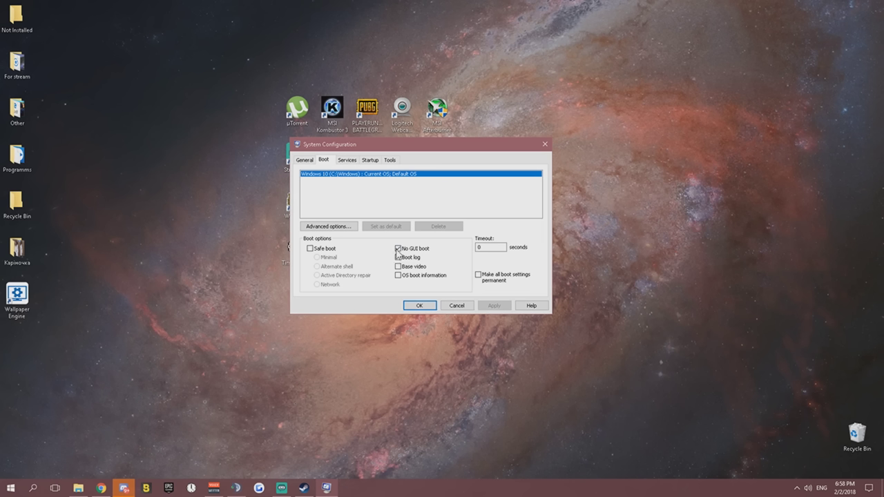
{"action": "left_click", "coordinate": [486, 247]}
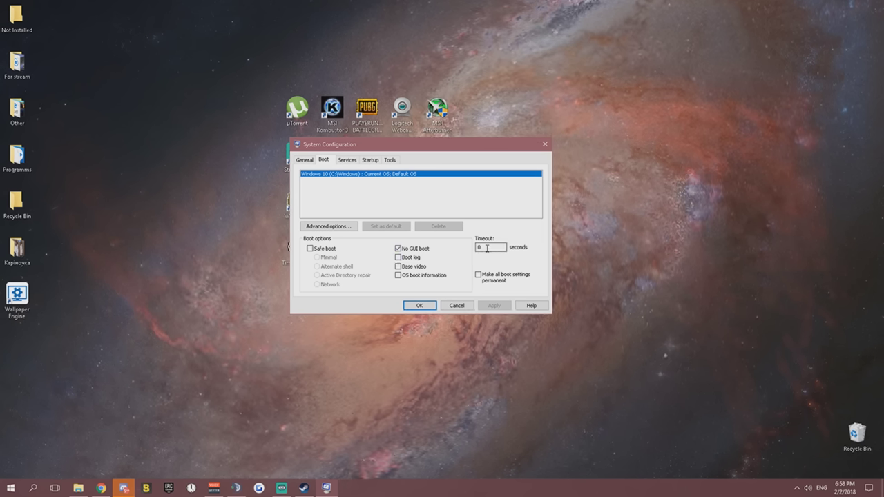
{"action": "left_click", "coordinate": [329, 226]}
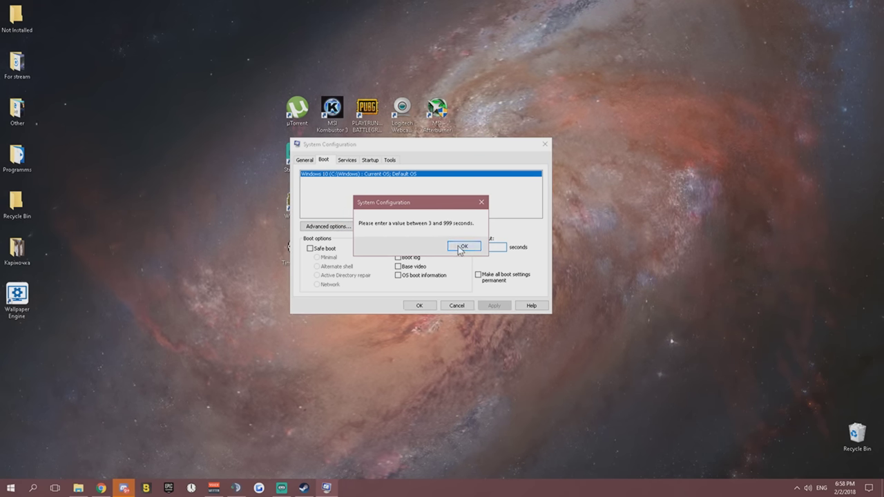
{"action": "left_click", "coordinate": [459, 246]}
{"action": "left_click", "coordinate": [483, 247]}
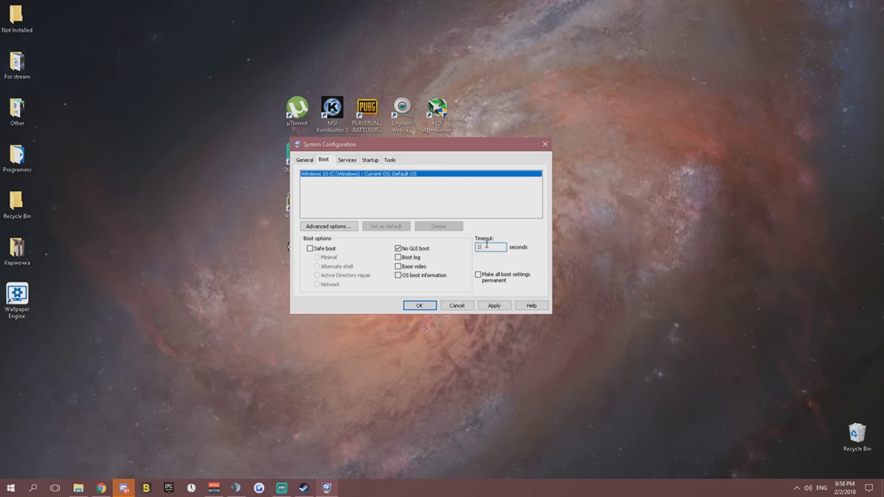
{"action": "left_click", "coordinate": [311, 159]}
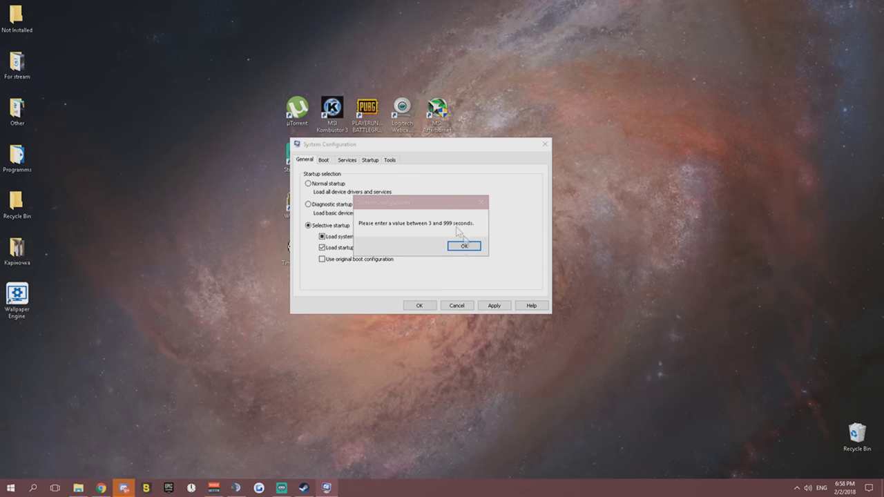
{"action": "left_click", "coordinate": [463, 243]}
{"action": "left_click", "coordinate": [325, 161]}
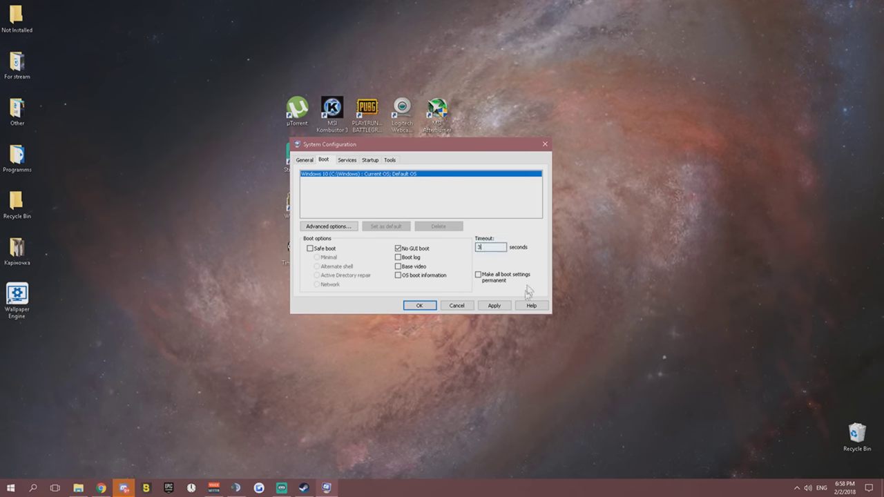
{"action": "left_click", "coordinate": [504, 308]}
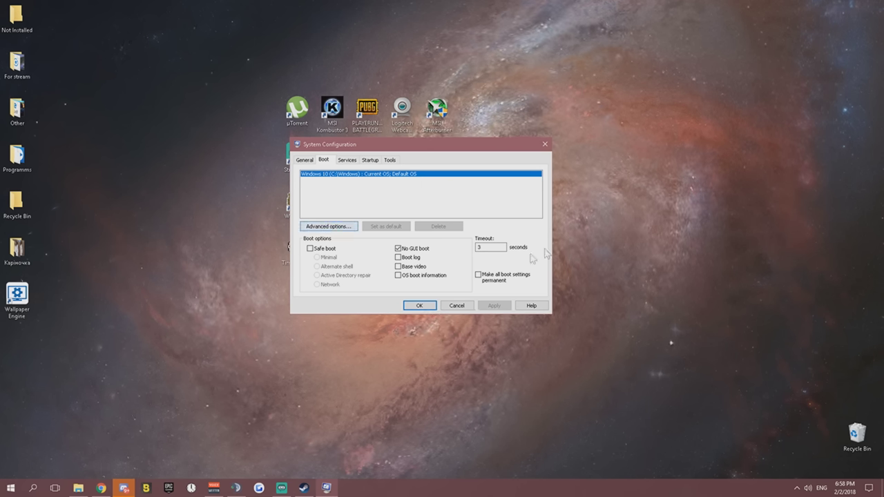
Enable the number of processors in the advanced boot options, set it to 4 and confirm
{"action": "double_click", "coordinate": [478, 247]}
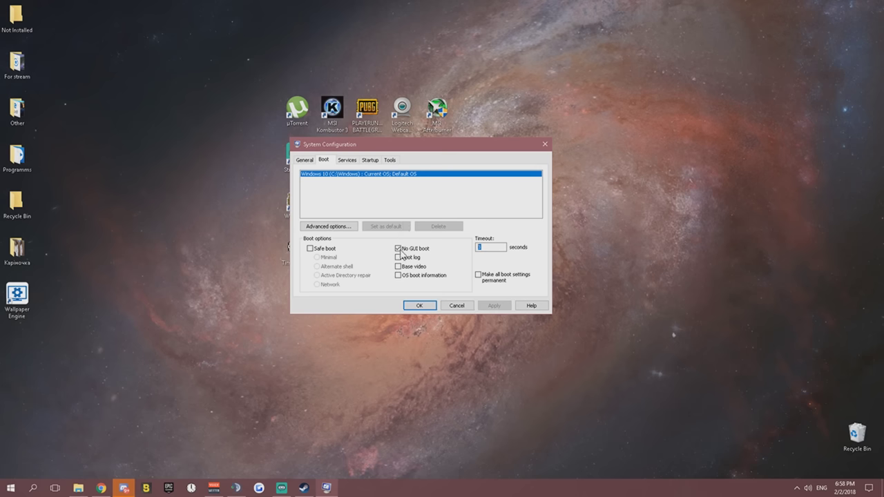
{"action": "left_click", "coordinate": [333, 225]}
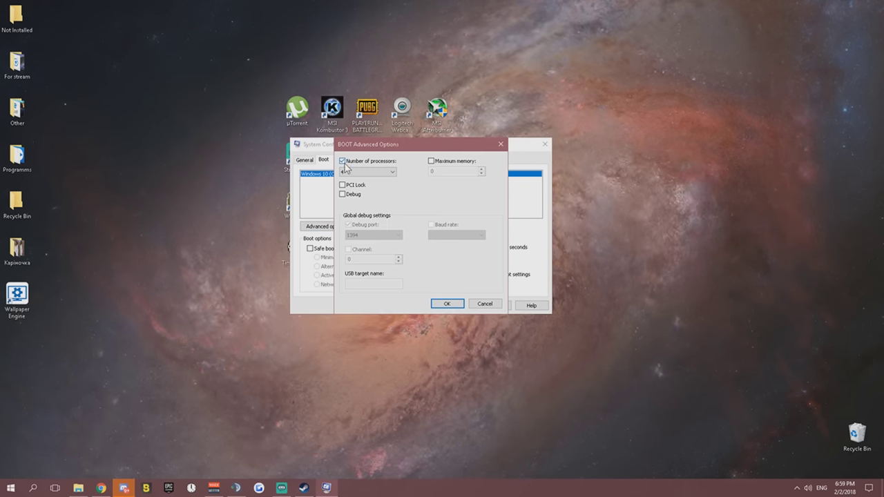
{"action": "left_click", "coordinate": [343, 162]}
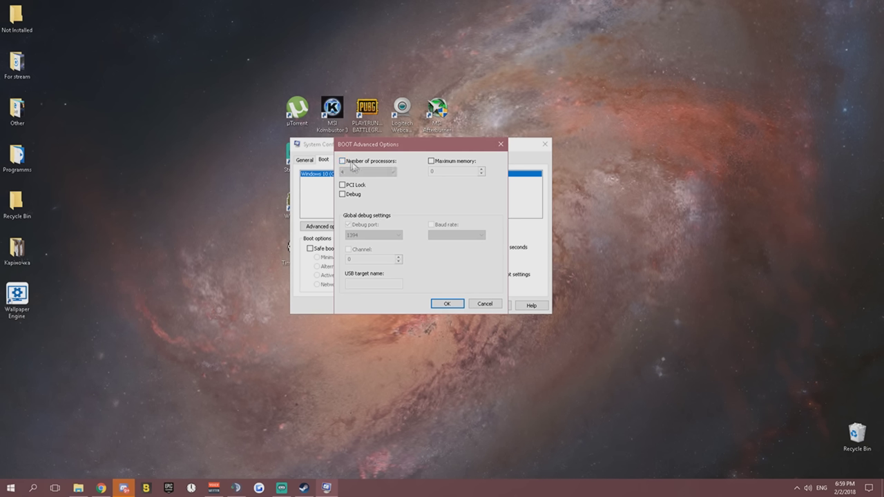
{"action": "left_click", "coordinate": [342, 161]}
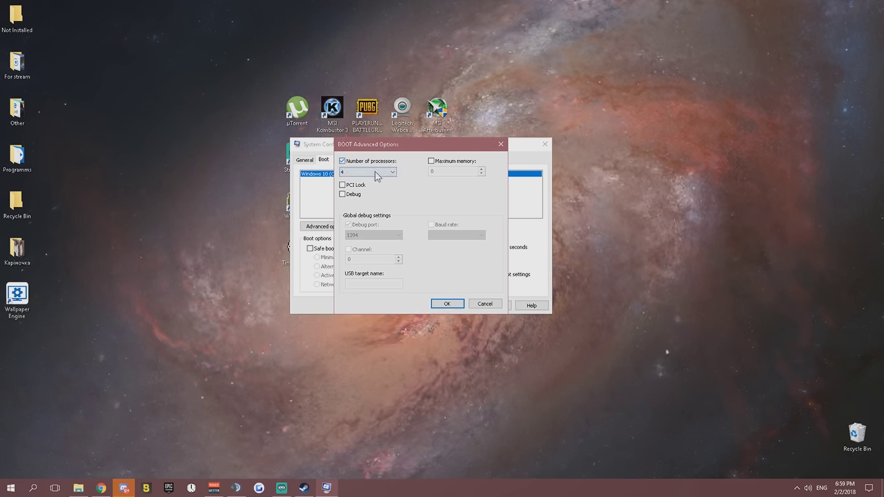
{"action": "left_click", "coordinate": [387, 173]}
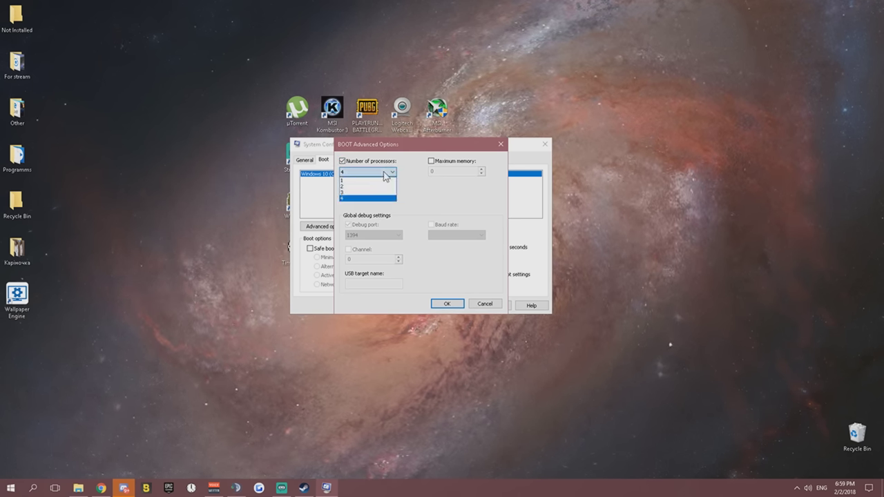
{"action": "left_click", "coordinate": [348, 198]}
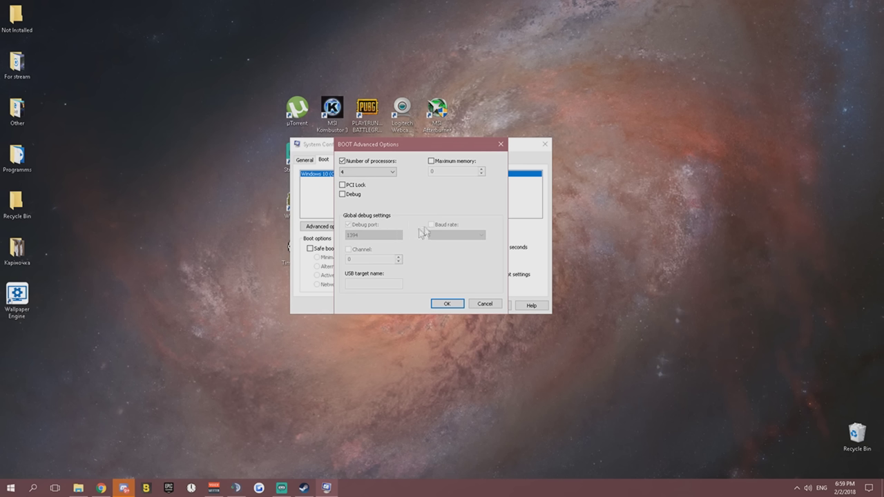
{"action": "left_click", "coordinate": [391, 172]}
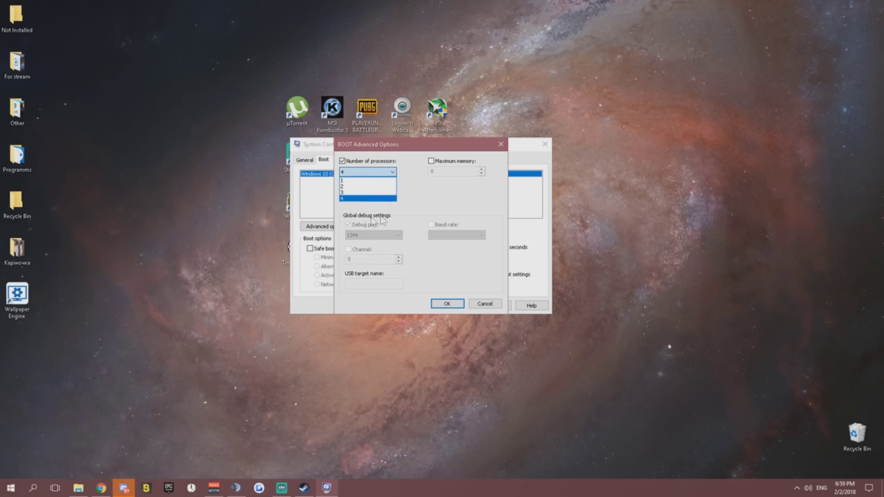
{"action": "left_click", "coordinate": [424, 204]}
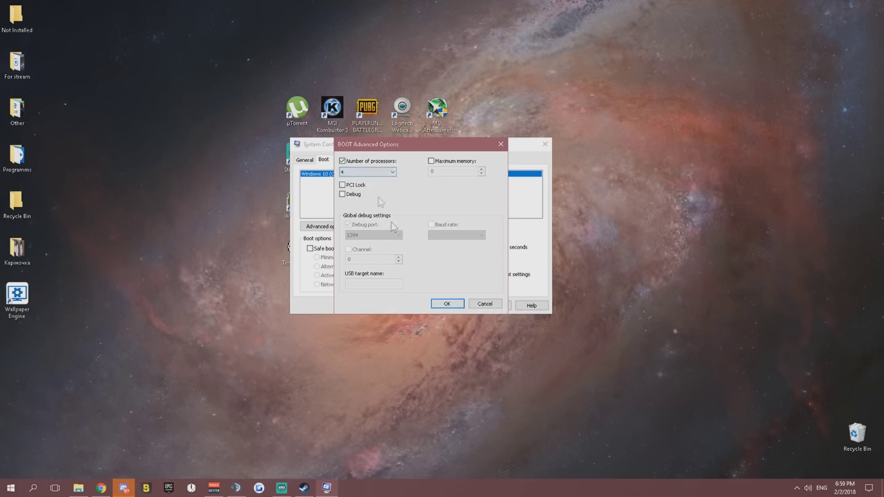
{"action": "left_click", "coordinate": [440, 303]}
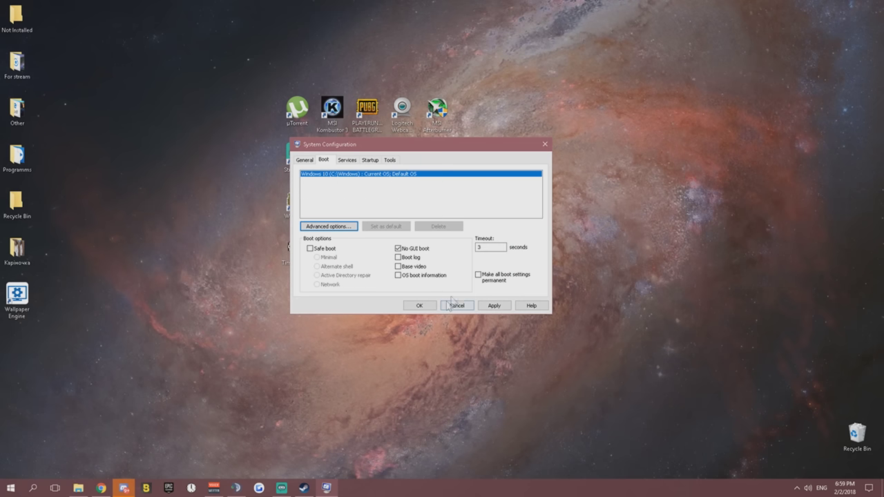
Hide all Microsoft services in the services list, dismiss the mail notification and apply the service settings
{"action": "left_click", "coordinate": [346, 160]}
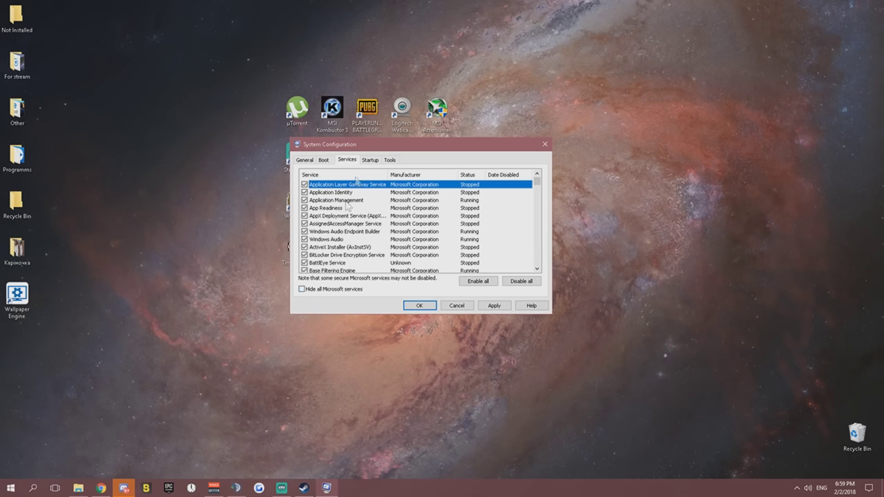
{"action": "left_click", "coordinate": [303, 290]}
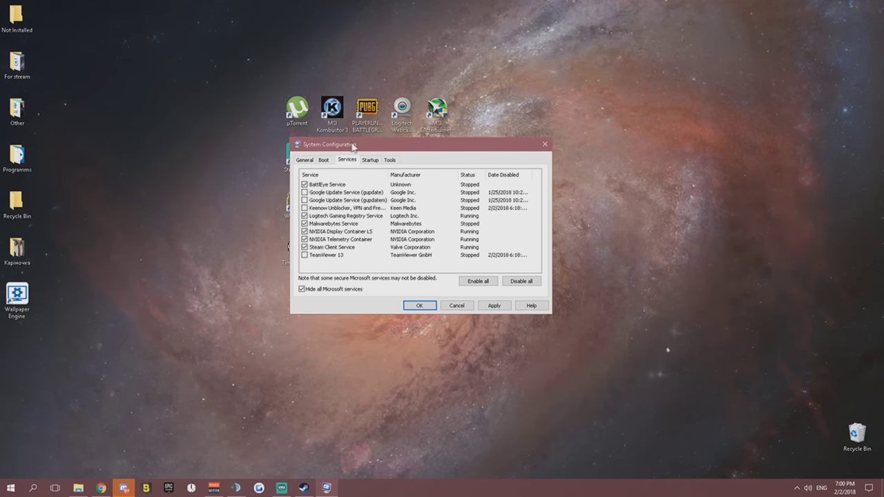
{"action": "left_click_drag", "start_coordinate": [356, 147], "coordinate": [519, 146]}
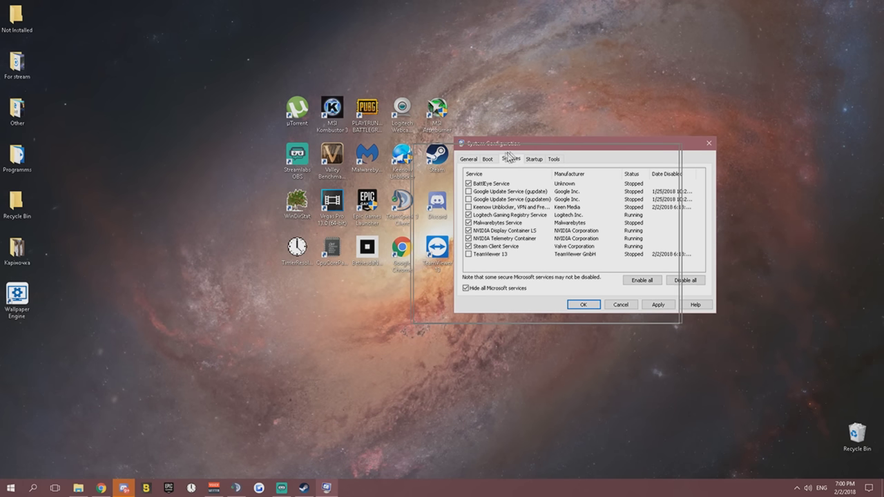
{"action": "left_click_drag", "start_coordinate": [423, 164], "coordinate": [374, 158]}
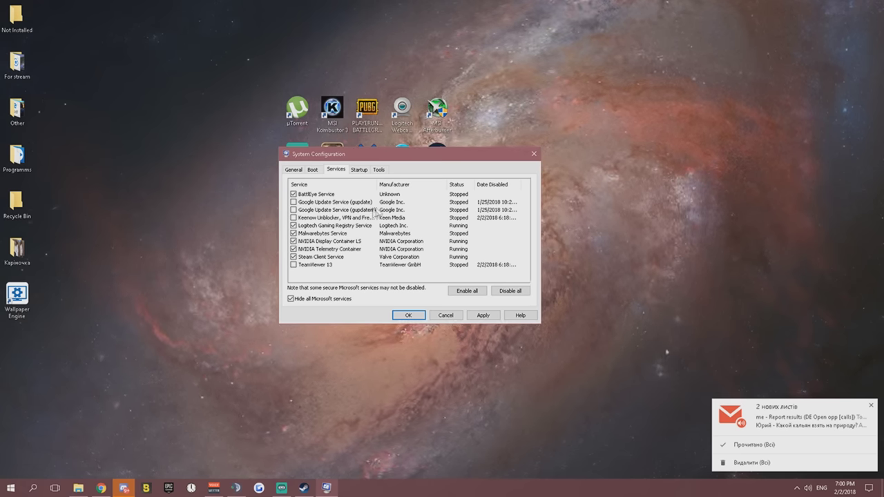
{"action": "left_click", "coordinate": [871, 408]}
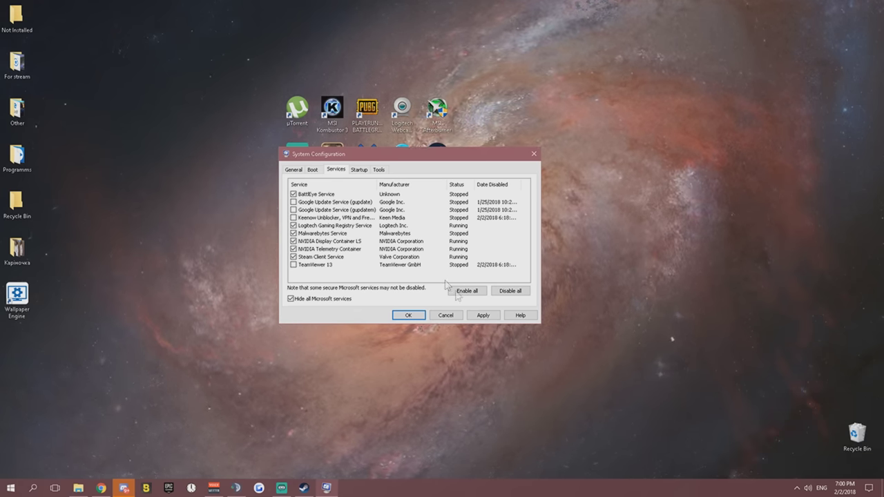
{"action": "left_click", "coordinate": [483, 315]}
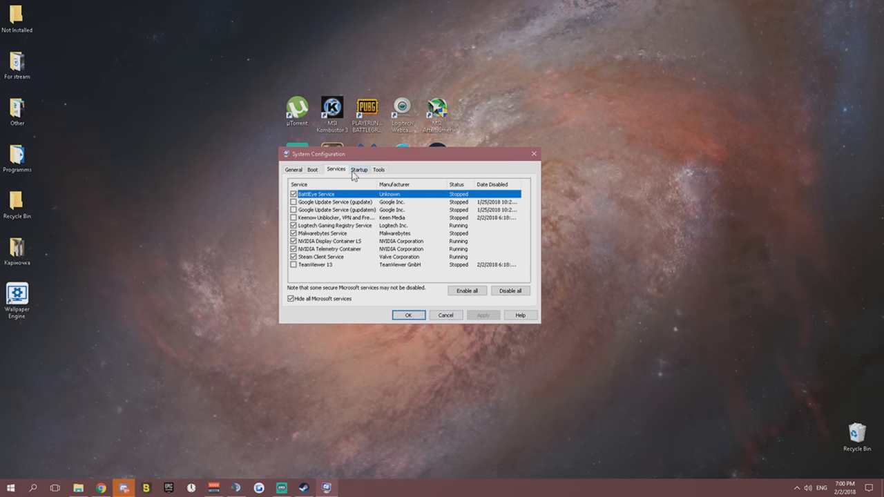
Open Task Manager's startup list from System Configuration, move it aside and close System Configuration, accepting its settings
{"action": "left_click", "coordinate": [358, 172]}
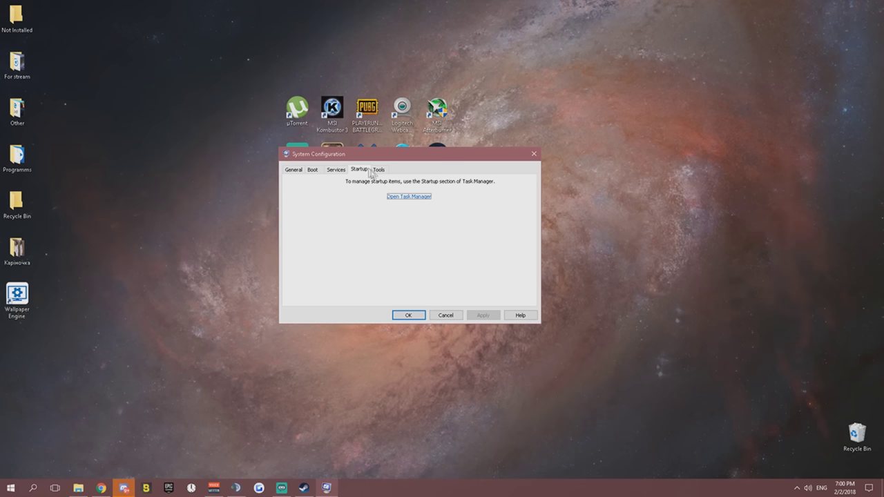
{"action": "left_click", "coordinate": [410, 197]}
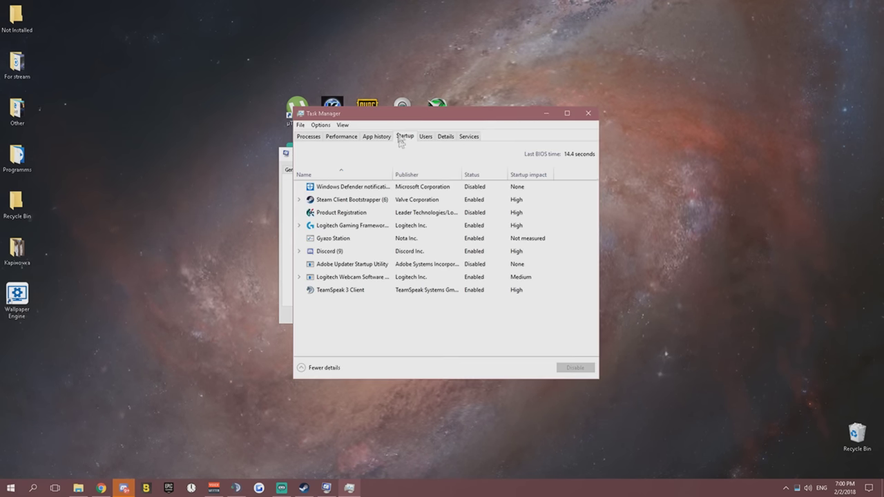
{"action": "left_click_drag", "start_coordinate": [387, 117], "coordinate": [510, 124]}
{"action": "left_click_drag", "start_coordinate": [355, 153], "coordinate": [288, 153]}
{"action": "left_click", "coordinate": [341, 314]}
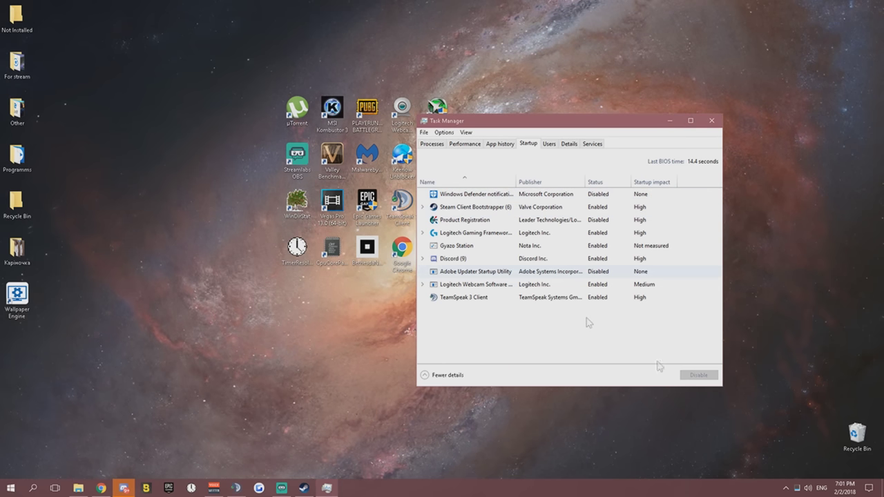
Review the hidden tray programs and check the available startup actions for Steam Client Bootstrapper and Discord, dismissing them without a change
{"action": "left_click", "coordinate": [786, 488]}
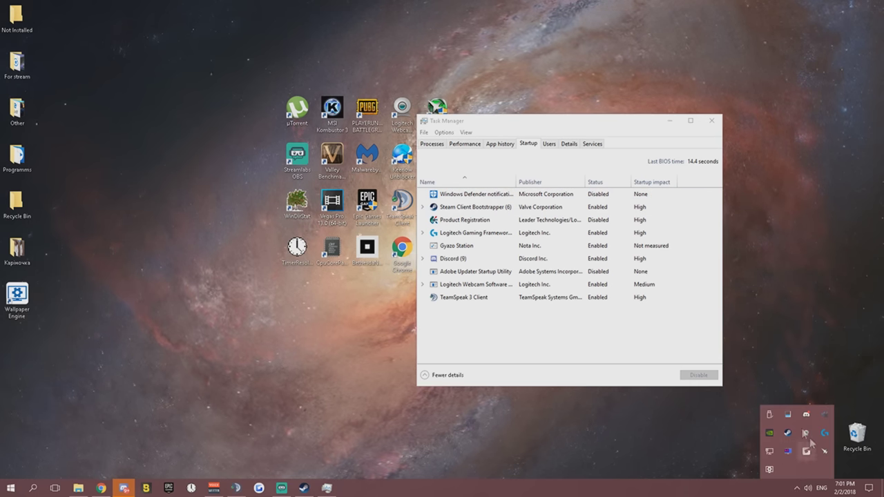
{"action": "left_click", "coordinate": [796, 487]}
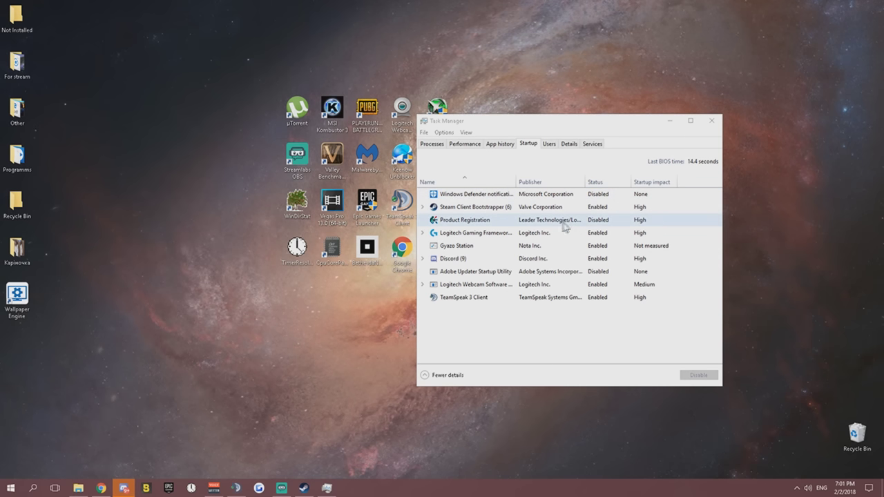
{"action": "right_click", "coordinate": [580, 212]}
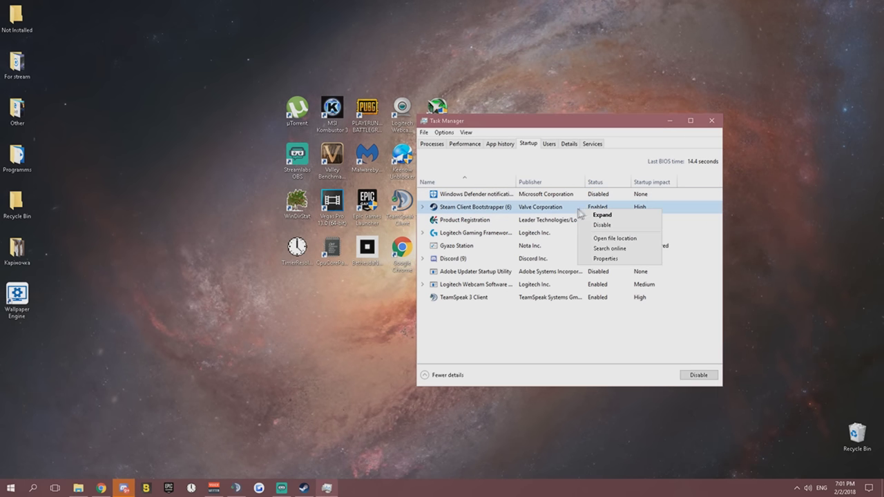
{"action": "left_click", "coordinate": [465, 261]}
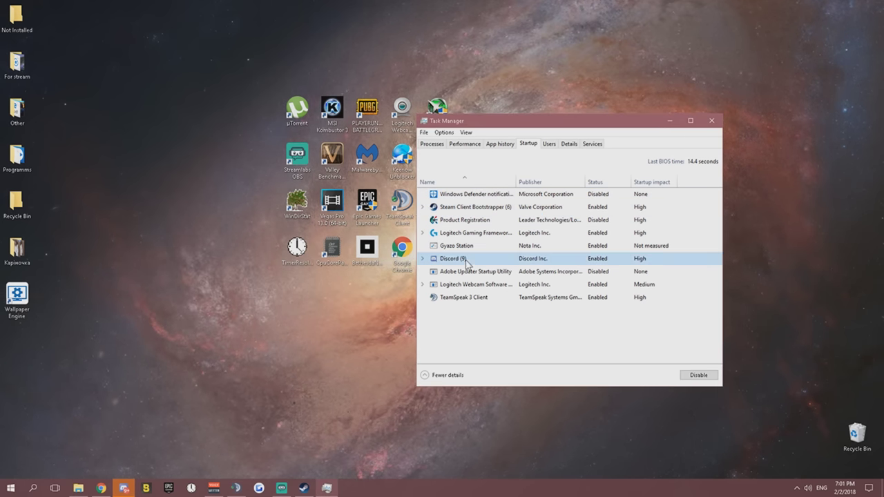
{"action": "right_click", "coordinate": [597, 259]}
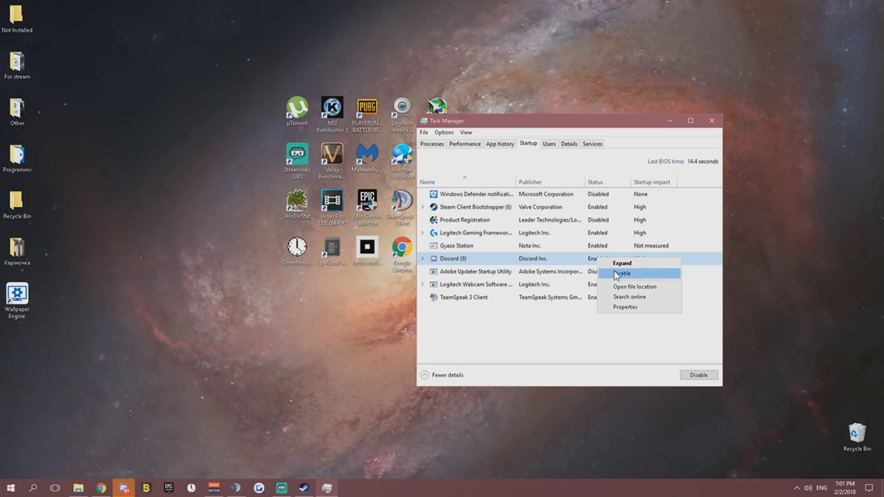
{"action": "left_click", "coordinate": [548, 321]}
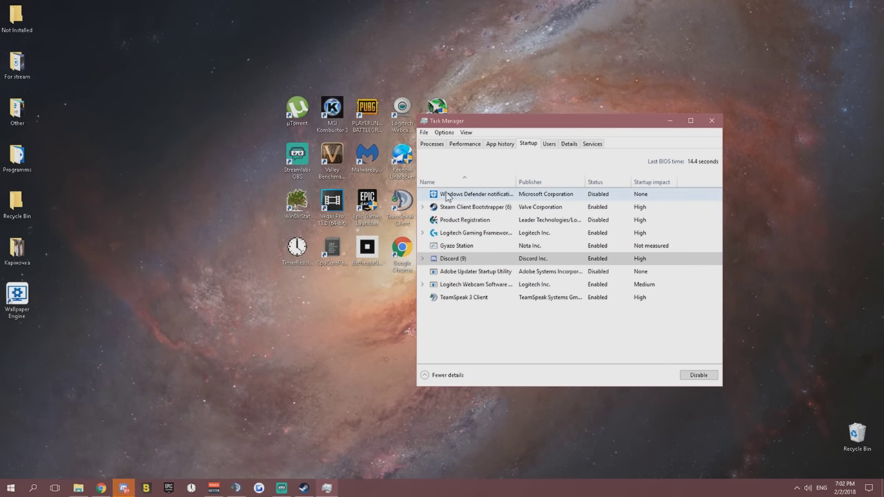
Move Task Manager aside, show the programs running in the hidden tray and close Task Manager
{"action": "left_click_drag", "start_coordinate": [504, 124], "coordinate": [442, 112]}
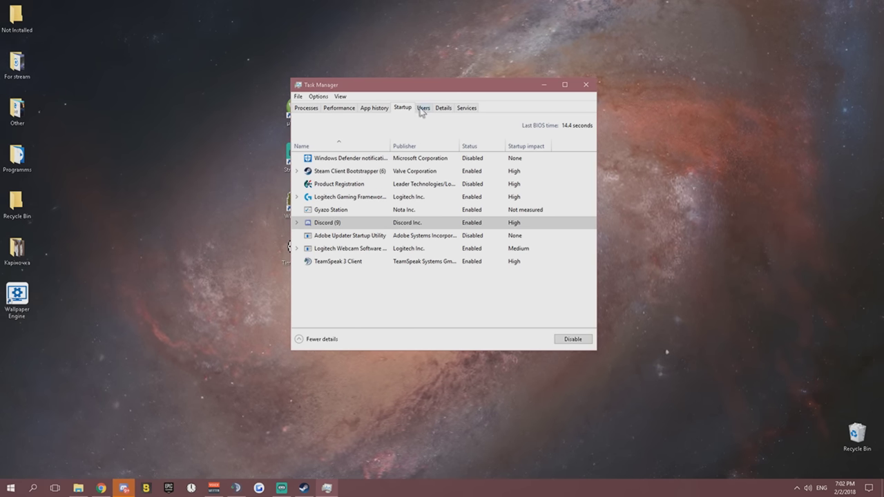
{"action": "left_click", "coordinate": [796, 488]}
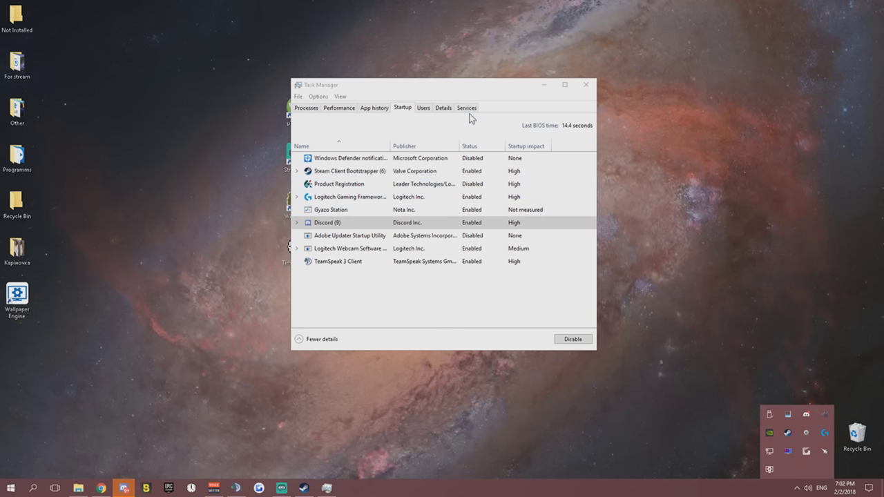
{"action": "left_click", "coordinate": [585, 84]}
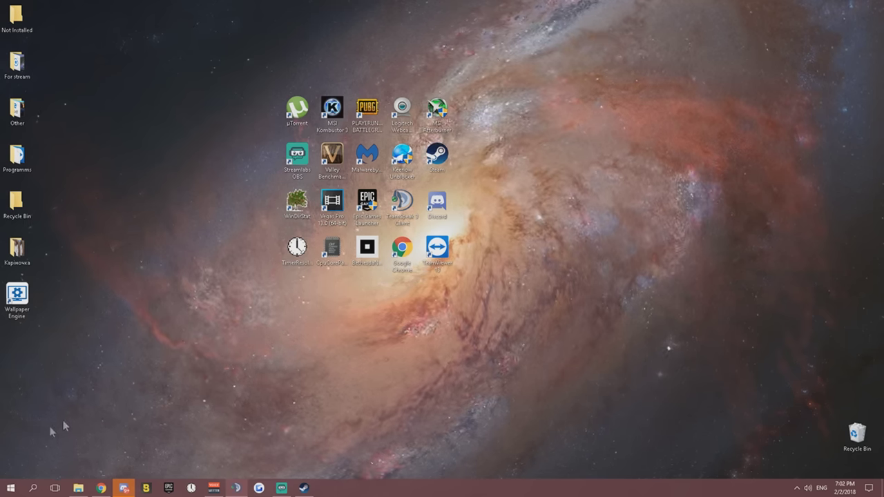
Search Windows for "power options", open the Power & sleep settings and go to the additional power settings
{"action": "left_click", "coordinate": [33, 487]}
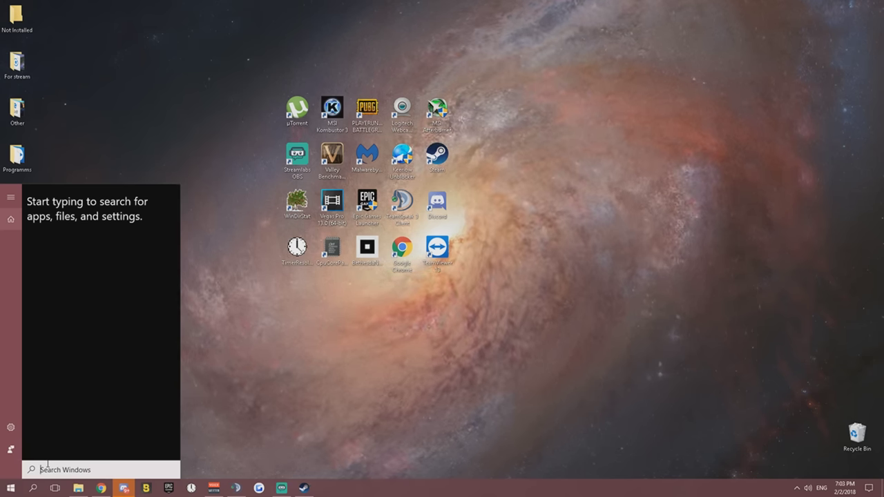
{"action": "type", "text": "power options"}
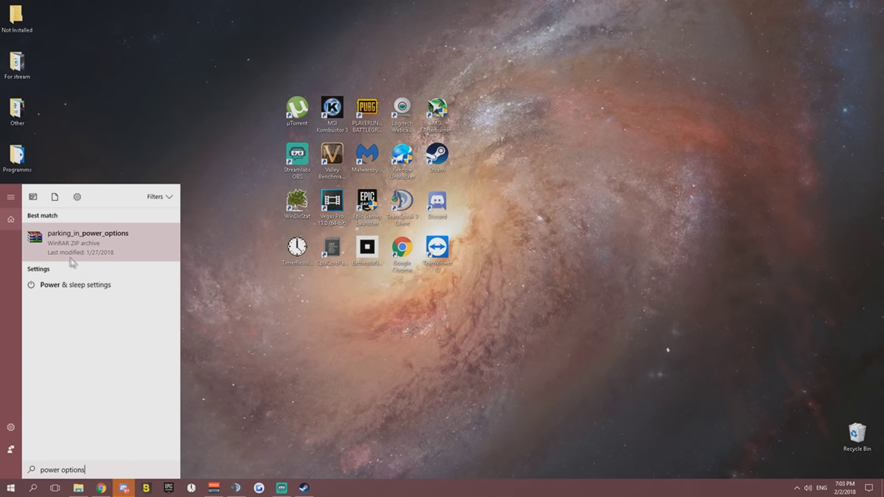
{"action": "left_click", "coordinate": [74, 291]}
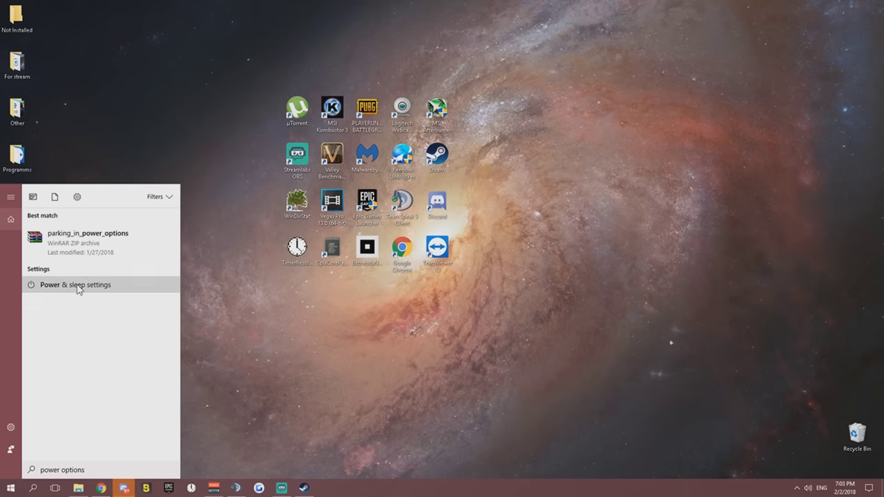
{"action": "scroll", "coordinate": [316, 278], "scroll_direction": "down", "scroll_amount": 3}
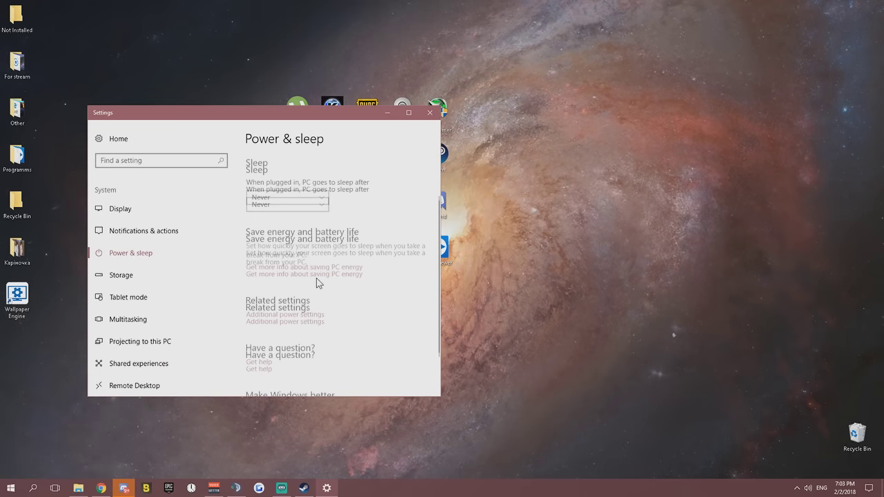
{"action": "scroll", "coordinate": [280, 175], "scroll_direction": "up", "scroll_amount": 2}
{"action": "scroll", "coordinate": [297, 276], "scroll_direction": "down", "scroll_amount": 3}
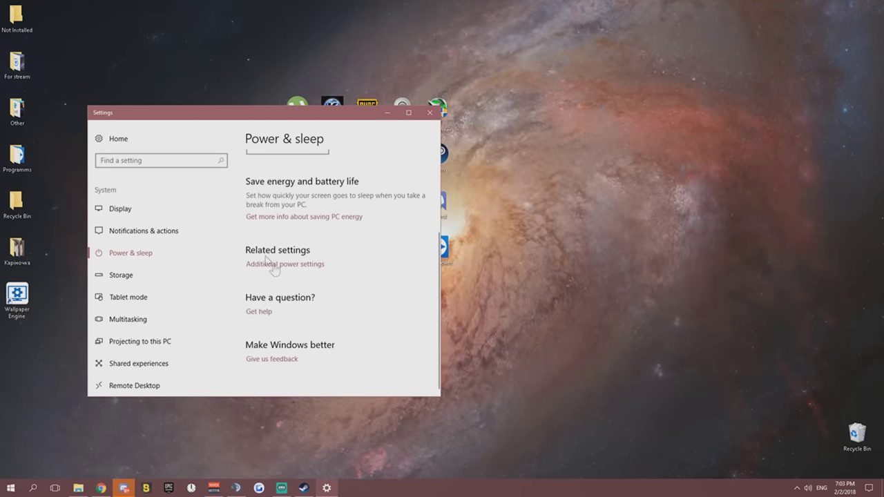
{"action": "left_click", "coordinate": [288, 269]}
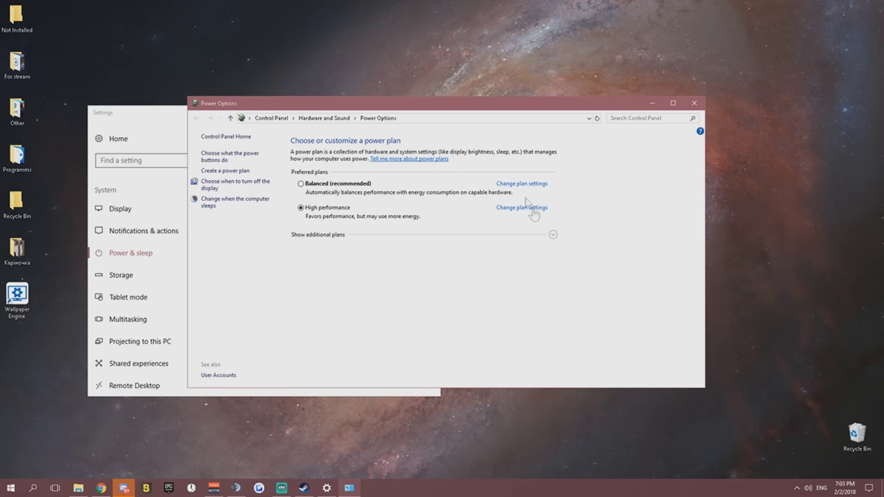
Show the additional power plans and compare the Balanced, High performance and Power saver options
{"action": "left_click", "coordinate": [552, 235]}
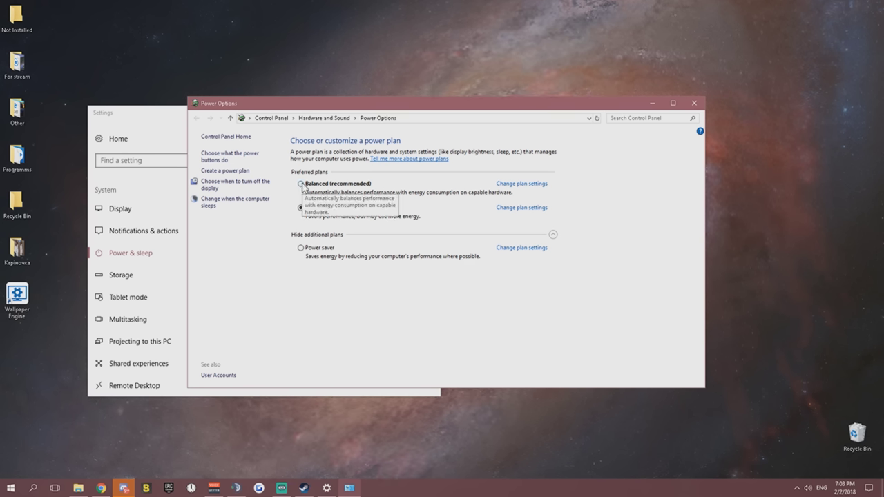
{"action": "left_click", "coordinate": [553, 236]}
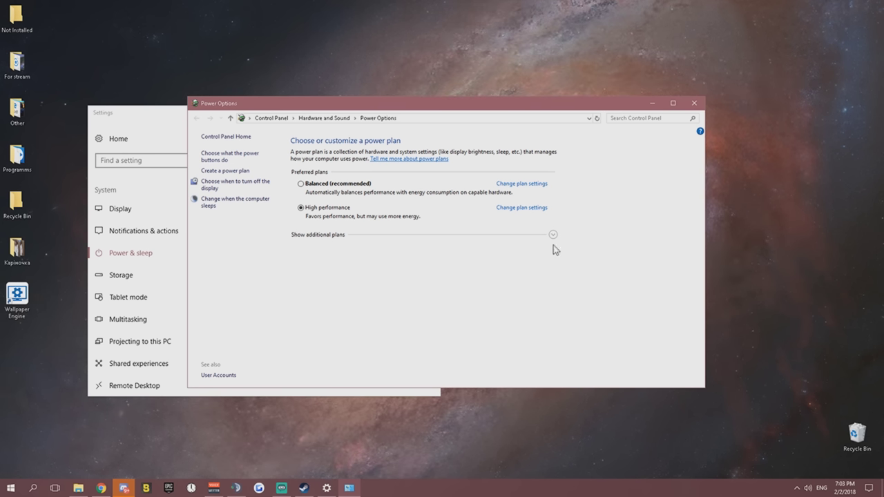
{"action": "left_click", "coordinate": [553, 236]}
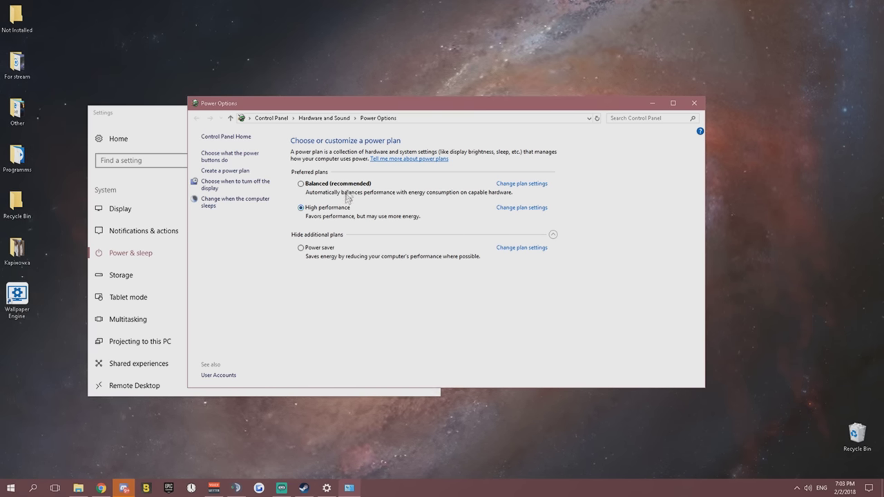
{"action": "left_click", "coordinate": [552, 235]}
{"action": "left_click", "coordinate": [553, 236]}
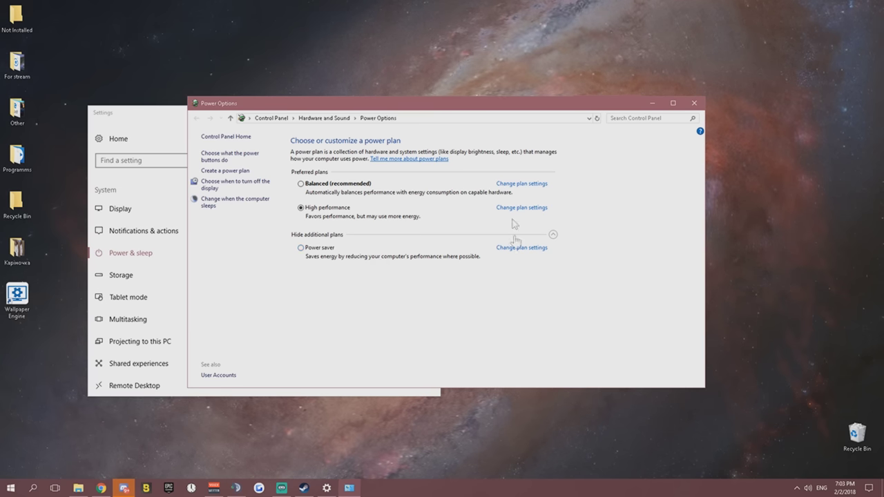
{"action": "left_click", "coordinate": [553, 235]}
{"action": "left_click", "coordinate": [553, 235]}
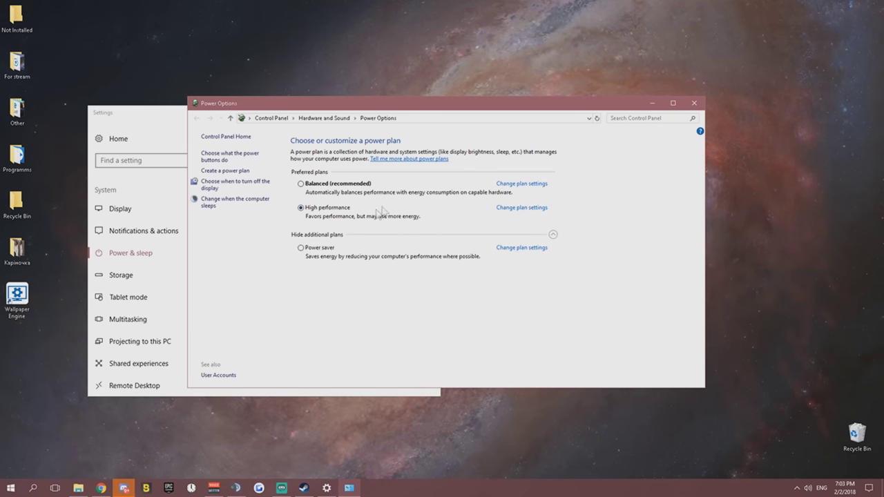
Open the advanced power settings of the High performance plan and move the dialog clear of the desktop icons
{"action": "left_click", "coordinate": [520, 208]}
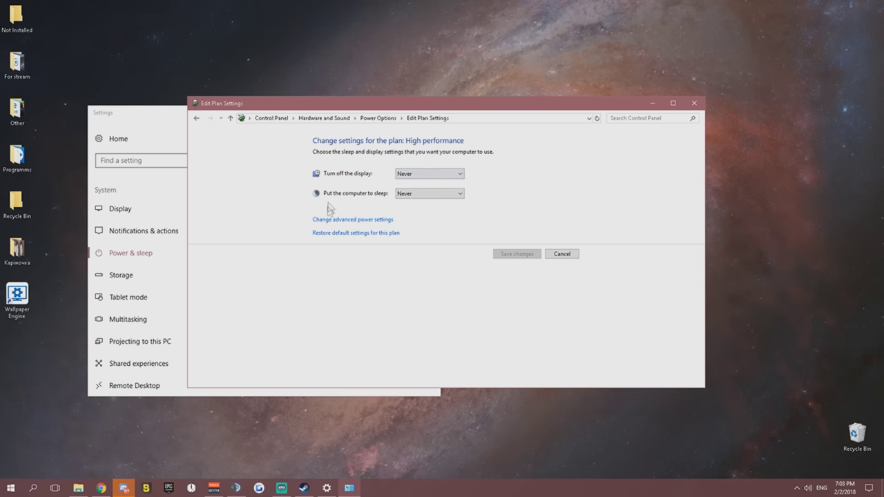
{"action": "left_click", "coordinate": [343, 220]}
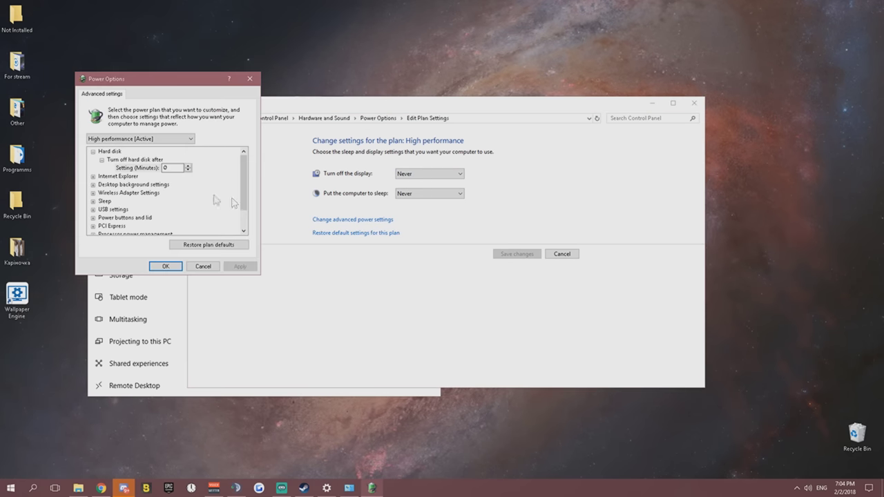
{"action": "left_click_drag", "start_coordinate": [164, 81], "coordinate": [239, 89]}
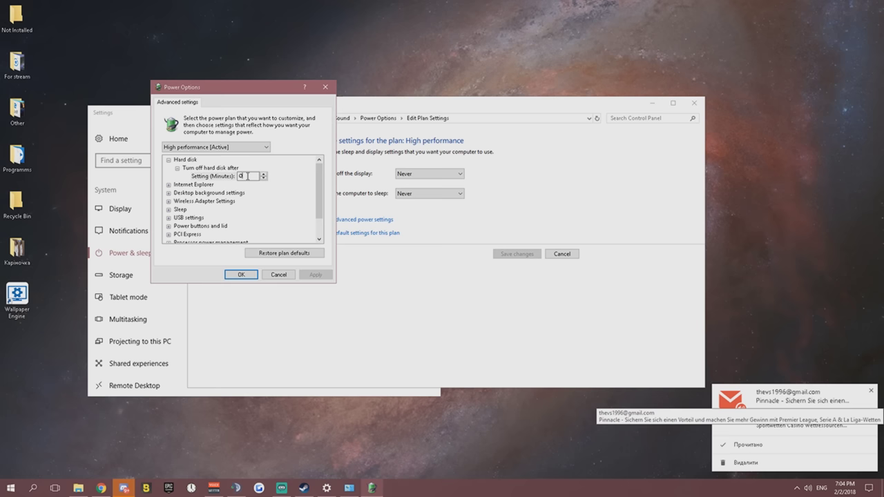
Set the wireless adapter's Power Saving Mode to Maximum Performance and apply the advanced power settings
{"action": "left_click", "coordinate": [169, 193]}
{"action": "left_click", "coordinate": [169, 193]}
{"action": "left_click", "coordinate": [168, 201]}
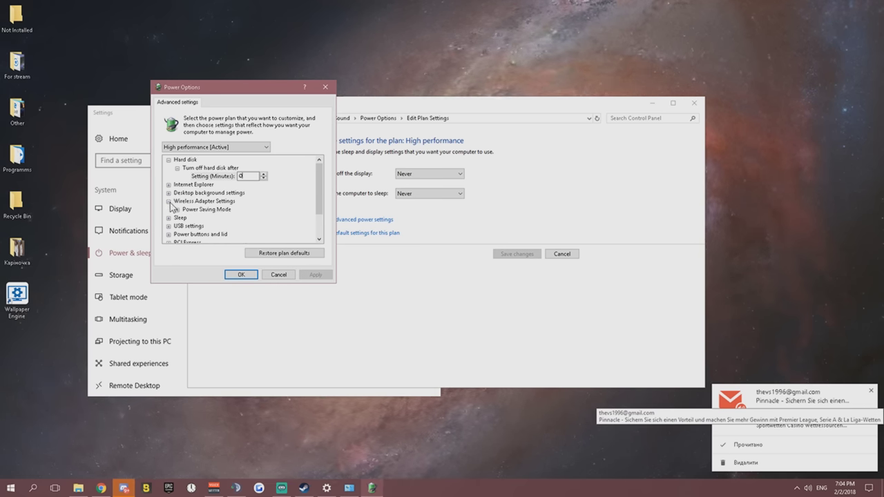
{"action": "left_click", "coordinate": [177, 209]}
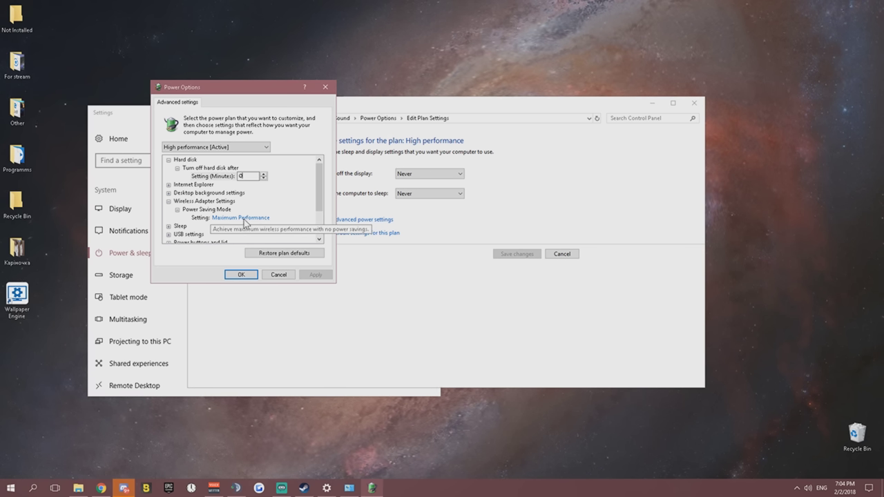
{"action": "left_click", "coordinate": [232, 218]}
{"action": "left_click", "coordinate": [260, 218]}
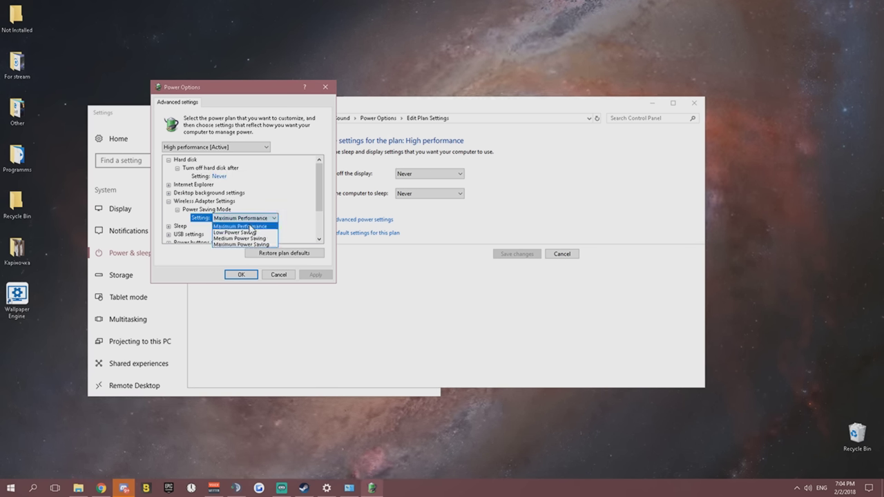
{"action": "left_click", "coordinate": [249, 226]}
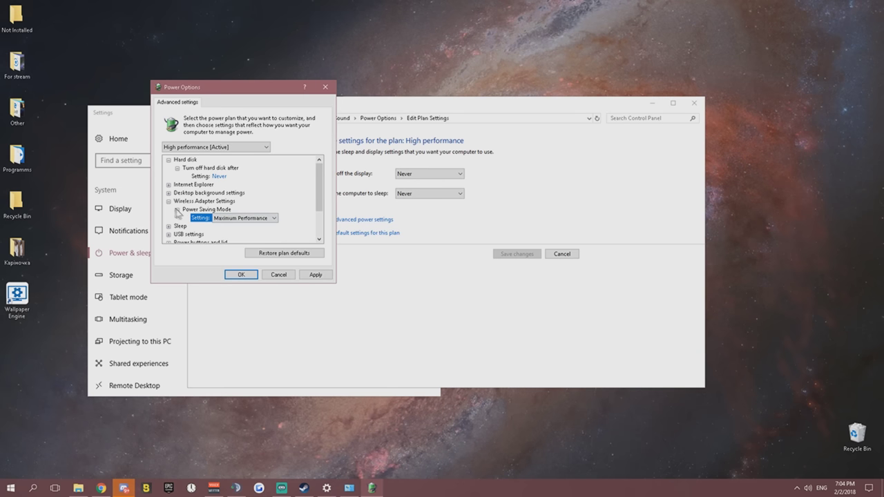
{"action": "scroll", "coordinate": [181, 214], "scroll_direction": "down", "scroll_amount": 1}
{"action": "scroll", "coordinate": [181, 216], "scroll_direction": "down", "scroll_amount": 1}
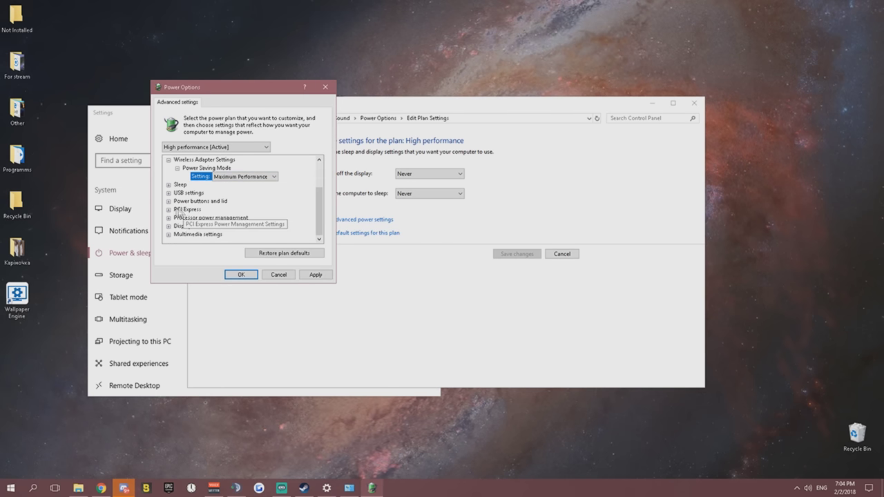
{"action": "left_click", "coordinate": [315, 275]}
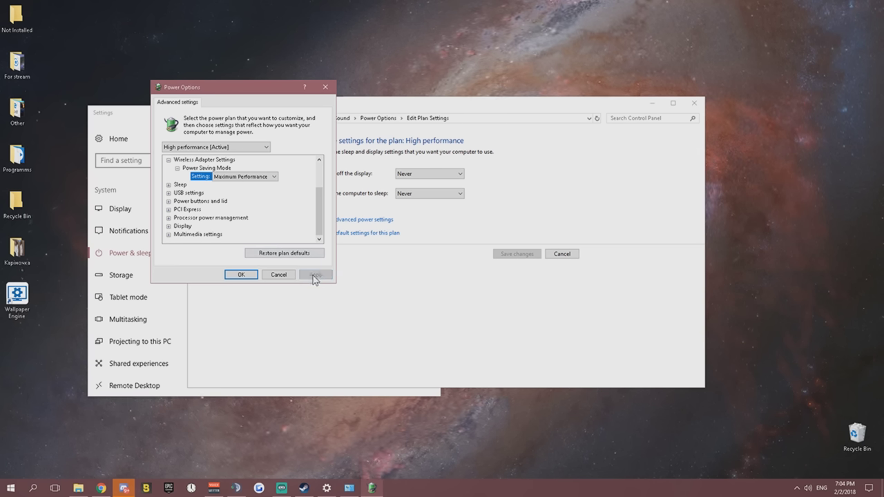
Examine the Power buttons and lid, USB selective suspend and PCI Express Link State Power Management settings
{"action": "left_click", "coordinate": [168, 201]}
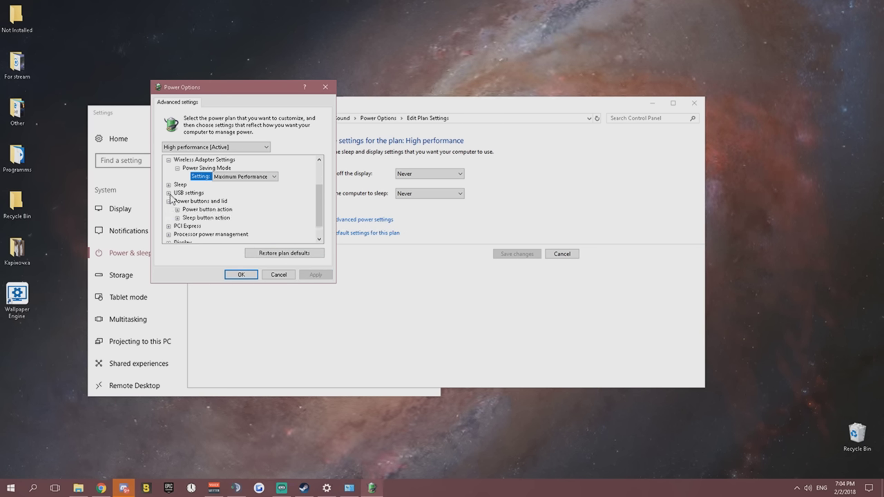
{"action": "left_click", "coordinate": [168, 192]}
{"action": "left_click", "coordinate": [168, 192]}
{"action": "left_click", "coordinate": [168, 201]}
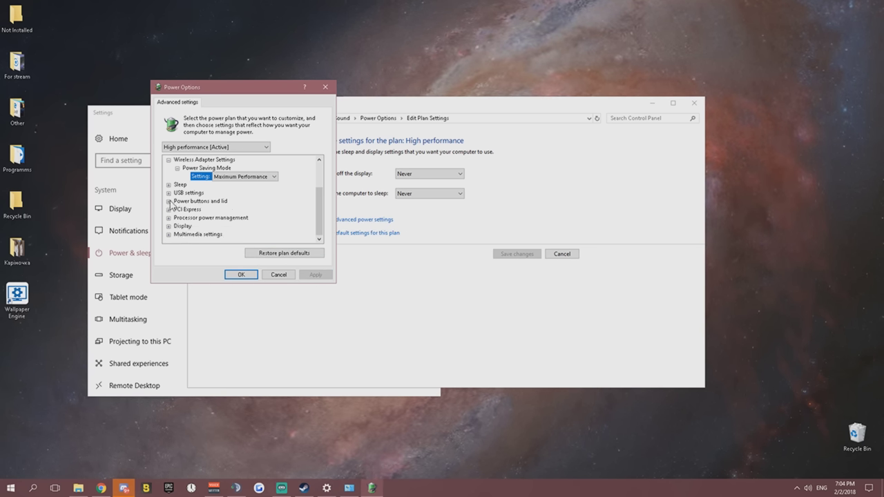
{"action": "left_click", "coordinate": [169, 208]}
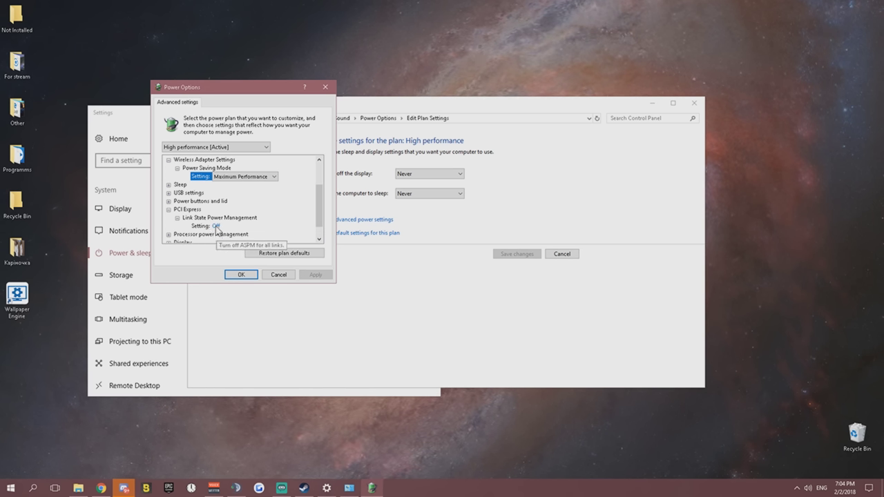
{"action": "left_click", "coordinate": [168, 193]}
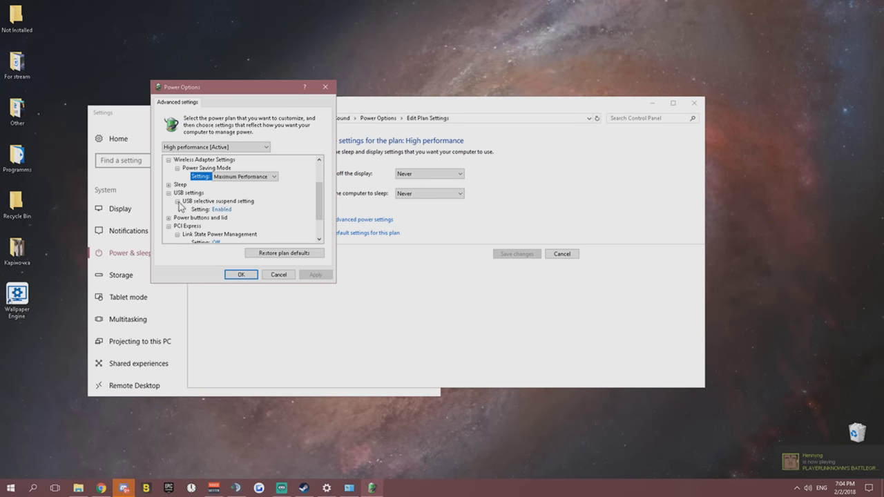
{"action": "left_click", "coordinate": [177, 201]}
{"action": "left_click", "coordinate": [169, 193]}
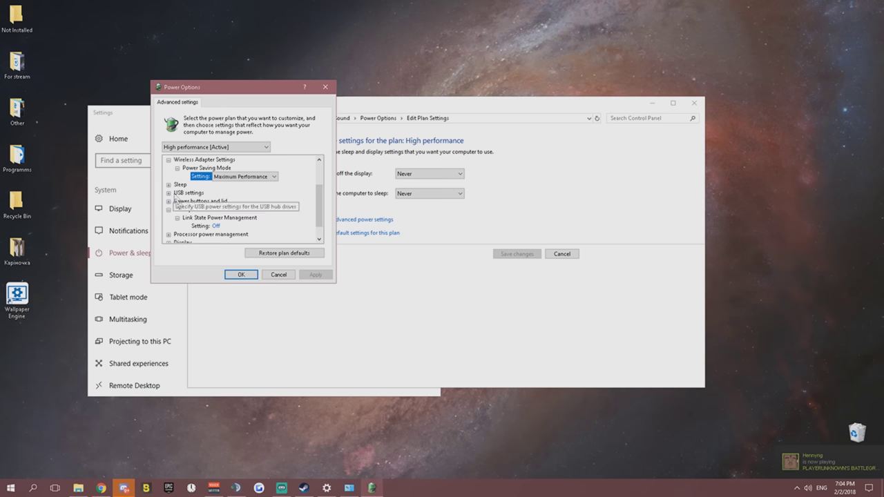
Expand Processor power management and check the core parking min cores and Minimum processor state settings
{"action": "scroll", "coordinate": [180, 216], "scroll_direction": "down", "scroll_amount": 1}
{"action": "left_click", "coordinate": [169, 219]}
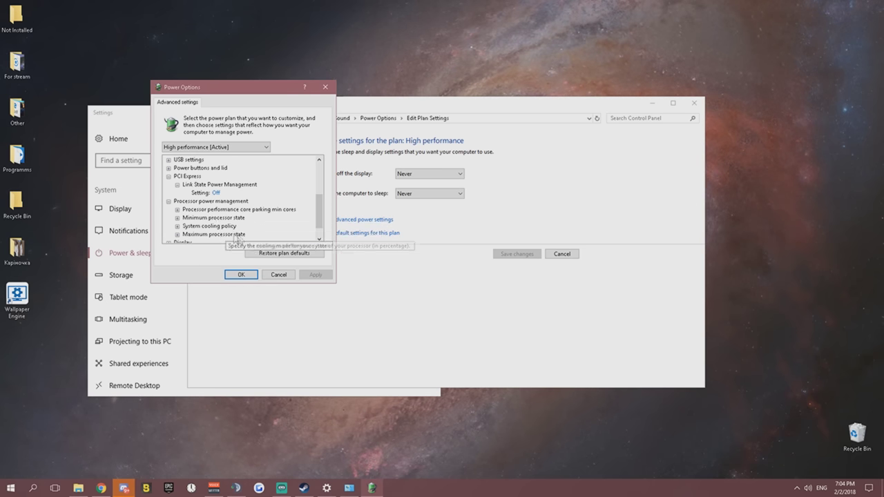
{"action": "left_click", "coordinate": [177, 209]}
{"action": "left_click", "coordinate": [177, 209]}
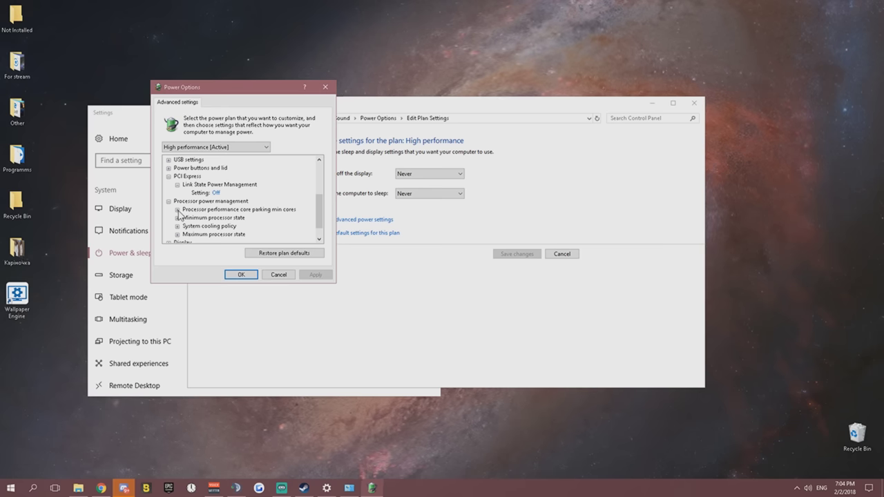
{"action": "scroll", "coordinate": [207, 214], "scroll_direction": "down", "scroll_amount": 1}
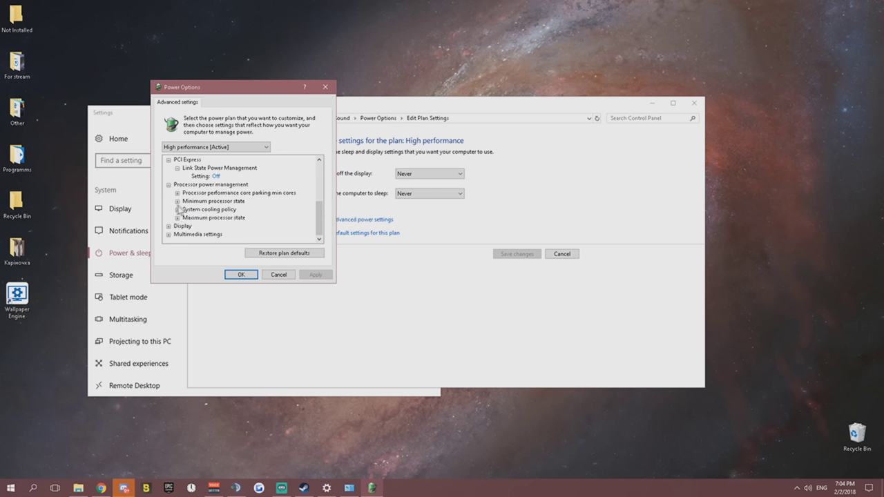
{"action": "double_click", "coordinate": [214, 203]}
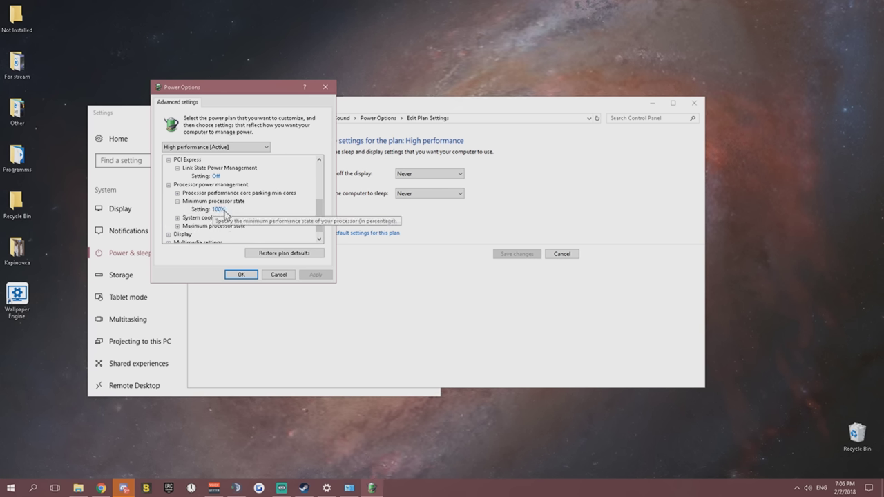
Set the System cooling policy under Processor power management to Active
{"action": "left_click", "coordinate": [176, 218]}
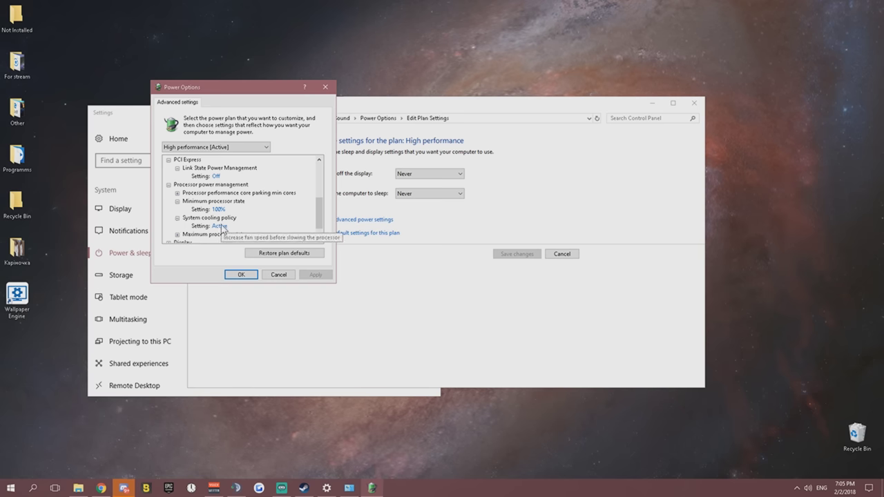
{"action": "left_click", "coordinate": [221, 227]}
{"action": "left_click", "coordinate": [229, 226]}
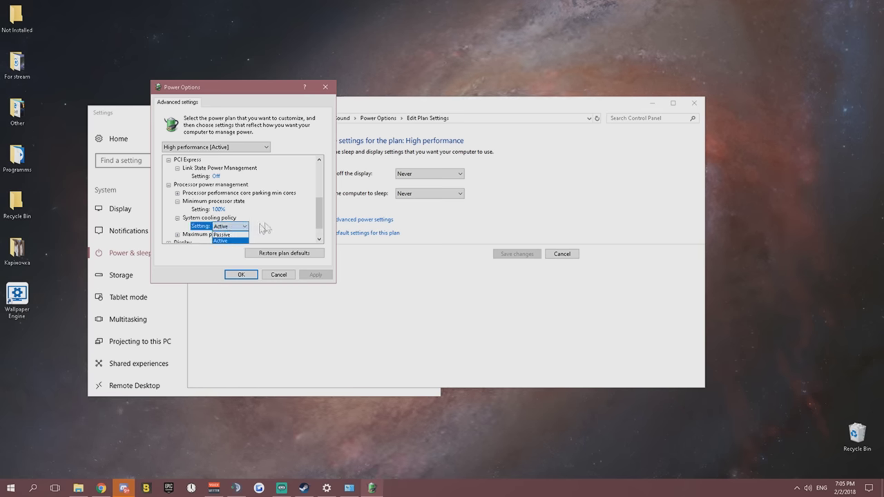
{"action": "left_click", "coordinate": [228, 240]}
{"action": "scroll", "coordinate": [214, 235], "scroll_direction": "down", "scroll_amount": 1}
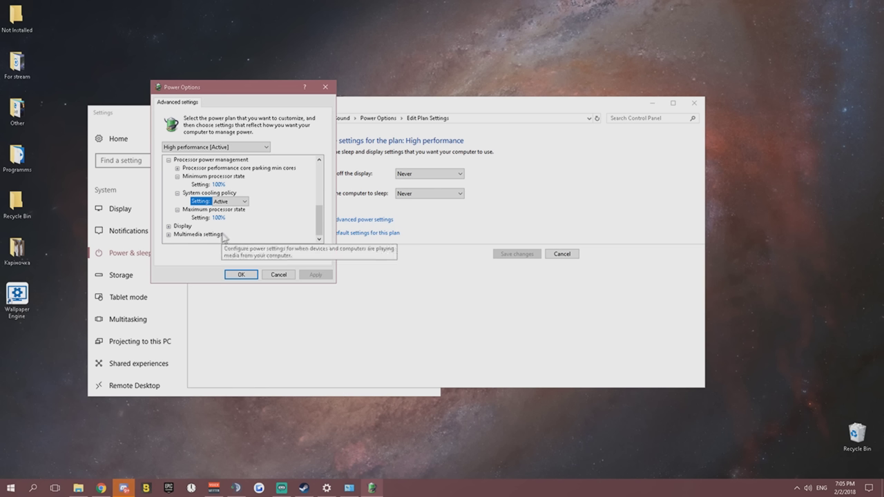
Check the Maximum processor state and the rest of the list, then accept the advanced power settings and close the plan window
{"action": "left_click", "coordinate": [219, 218]}
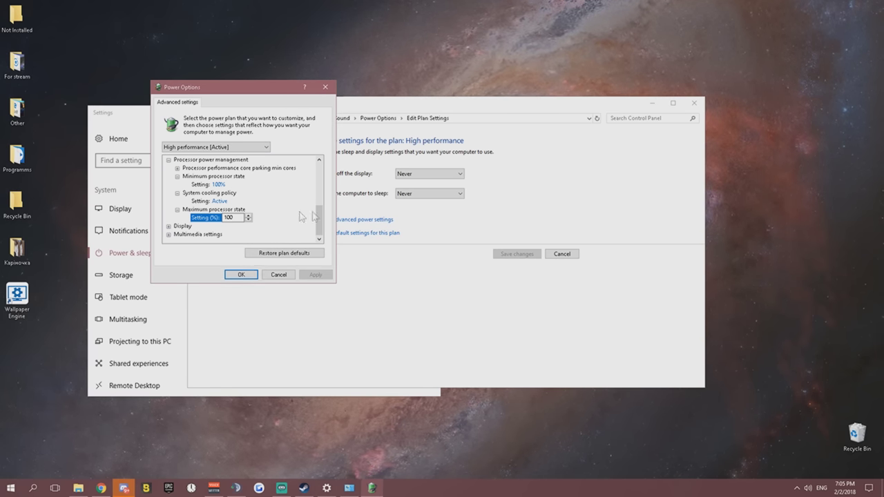
{"action": "left_click_drag", "start_coordinate": [315, 216], "coordinate": [310, 173]}
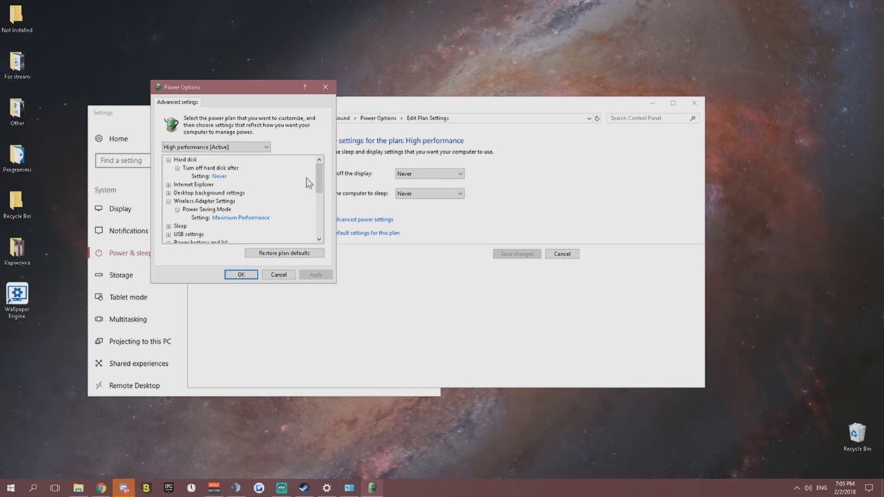
{"action": "scroll", "coordinate": [319, 179], "scroll_direction": "down", "scroll_amount": 4}
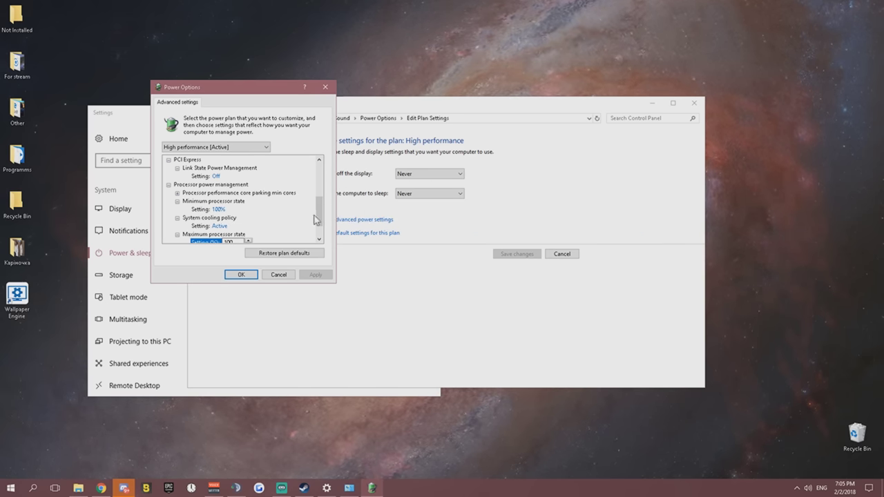
{"action": "scroll", "coordinate": [315, 220], "scroll_direction": "down", "scroll_amount": 2}
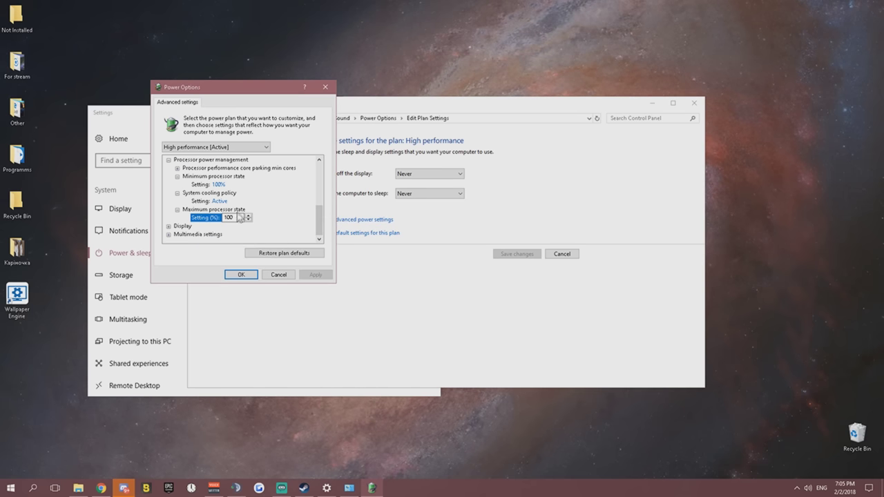
{"action": "left_click", "coordinate": [241, 275]}
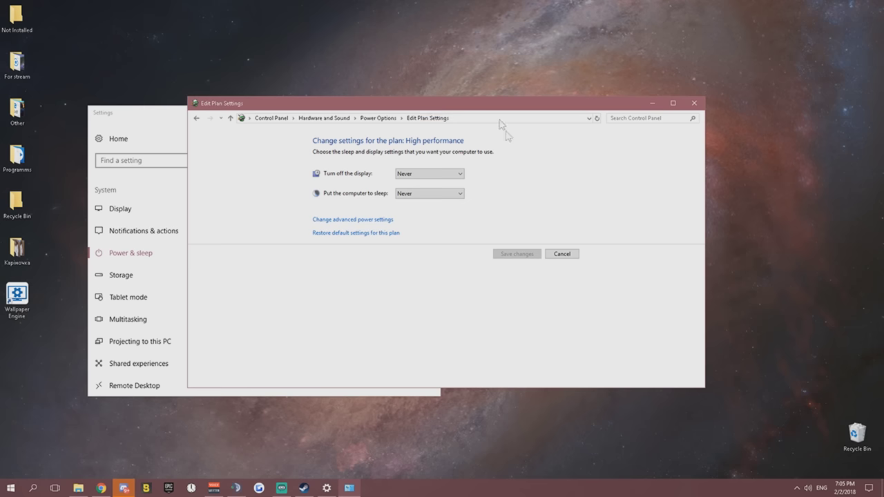
{"action": "left_click", "coordinate": [693, 105]}
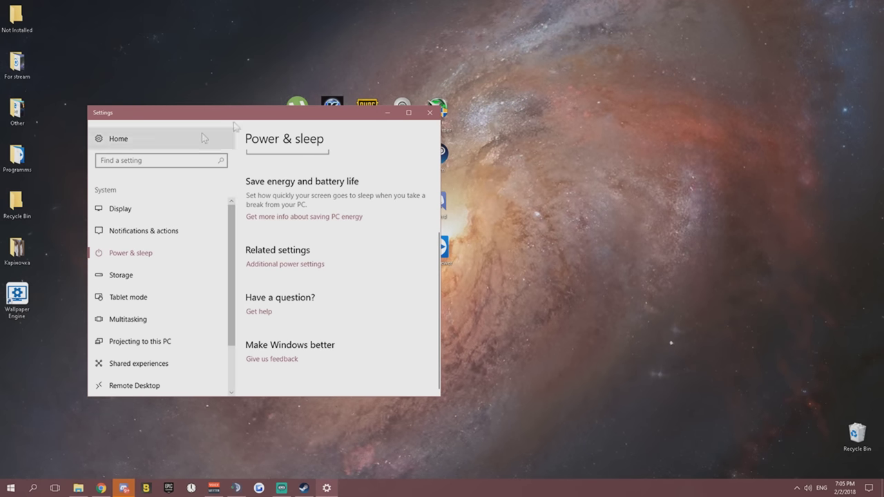
Widen the Settings window and look through the System pages from Display to Multitasking
{"action": "left_click_drag", "start_coordinate": [440, 397], "coordinate": [619, 397]}
{"action": "left_click", "coordinate": [116, 138]}
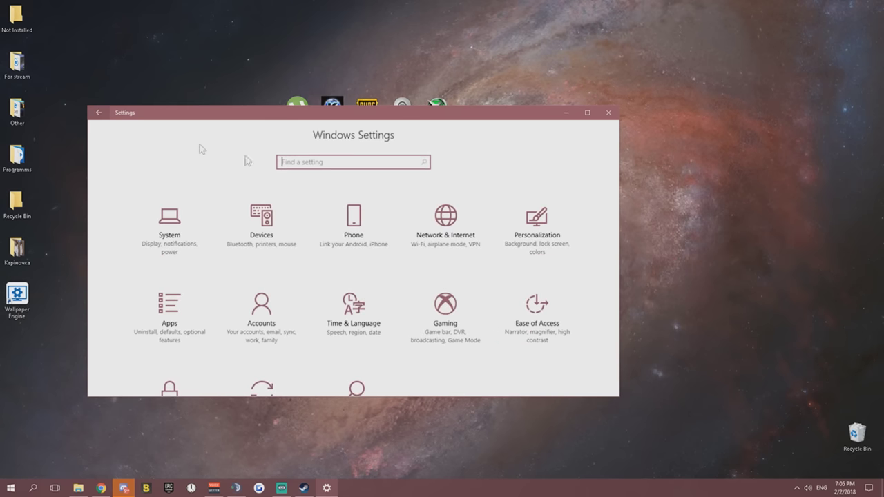
{"action": "left_click", "coordinate": [169, 221]}
{"action": "left_click", "coordinate": [143, 232]}
{"action": "scroll", "coordinate": [143, 238], "scroll_direction": "down", "scroll_amount": 1}
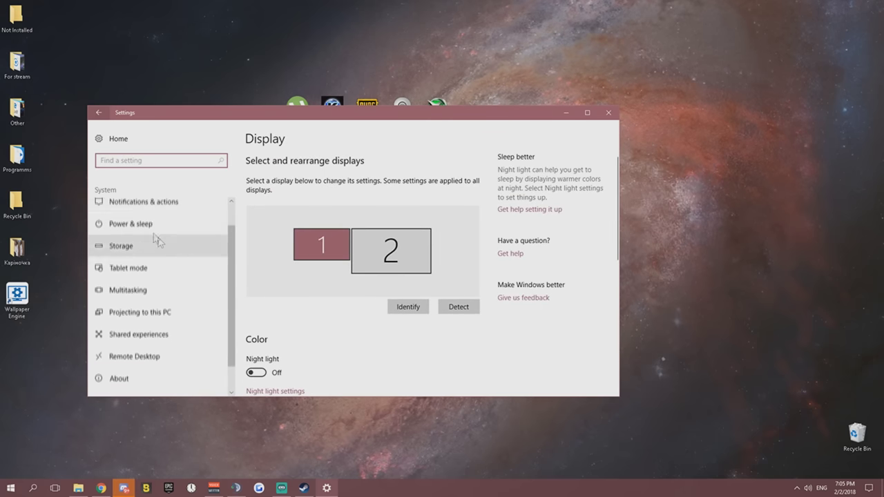
{"action": "left_click", "coordinate": [142, 239]}
{"action": "left_click", "coordinate": [143, 275]}
{"action": "left_click", "coordinate": [144, 298]}
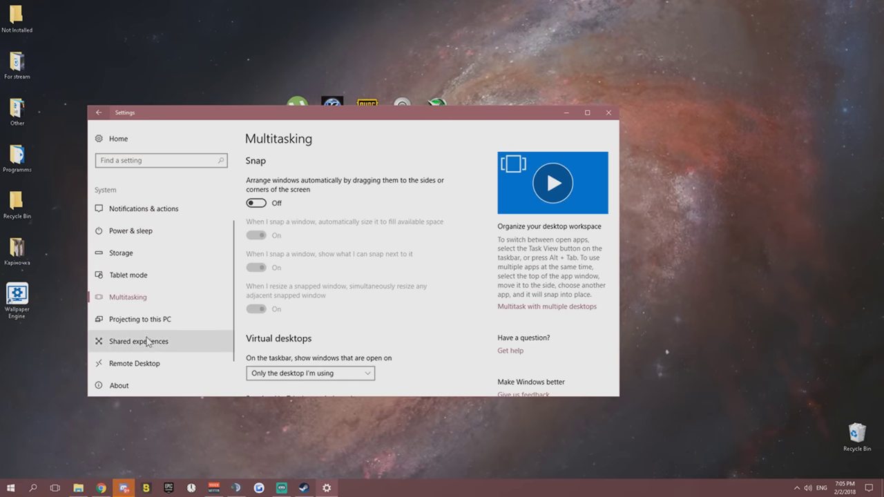
Check the Share across devices option on the Shared experiences page and look at the neighbouring Remote Desktop page
{"action": "left_click", "coordinate": [141, 338]}
{"action": "scroll", "coordinate": [170, 290], "scroll_direction": "down", "scroll_amount": 1}
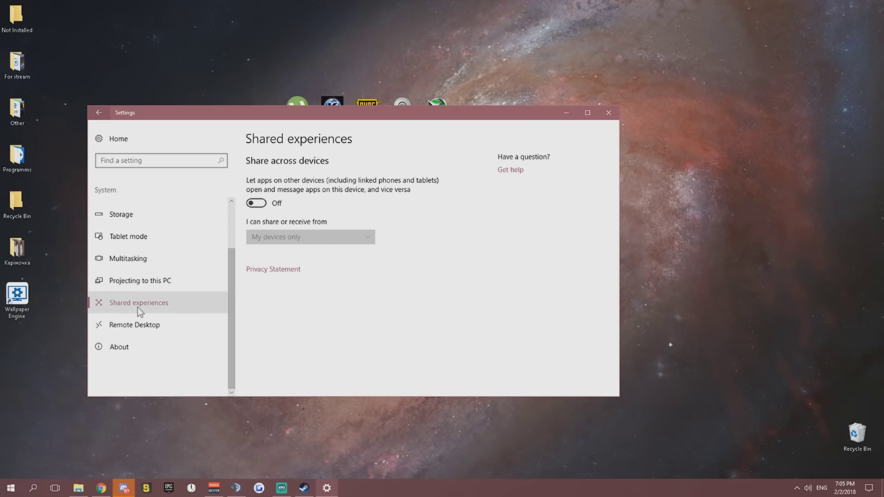
{"action": "left_click", "coordinate": [138, 328]}
{"action": "left_click", "coordinate": [152, 311]}
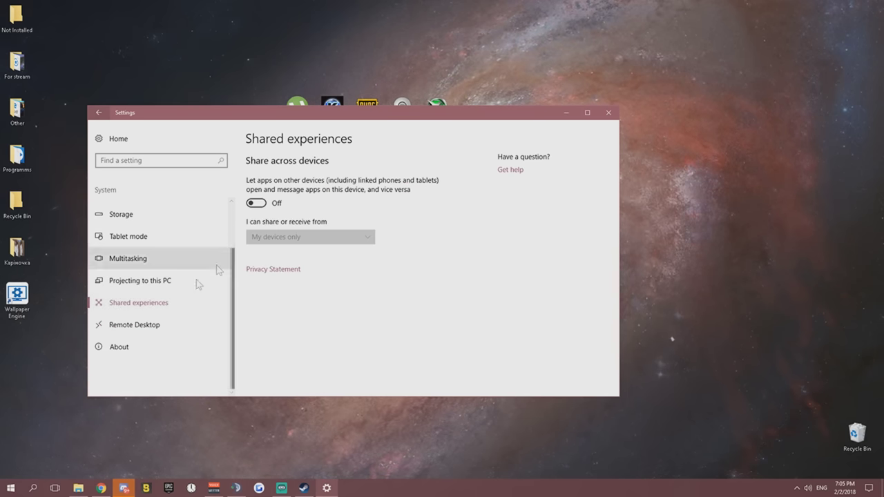
{"action": "left_click", "coordinate": [147, 325]}
{"action": "left_click", "coordinate": [154, 312]}
Review the Devices settings pages, covering Printers & scanners, Mouse, Typing, Pen & Windows Ink, AutoPlay and USB
{"action": "left_click", "coordinate": [99, 112]}
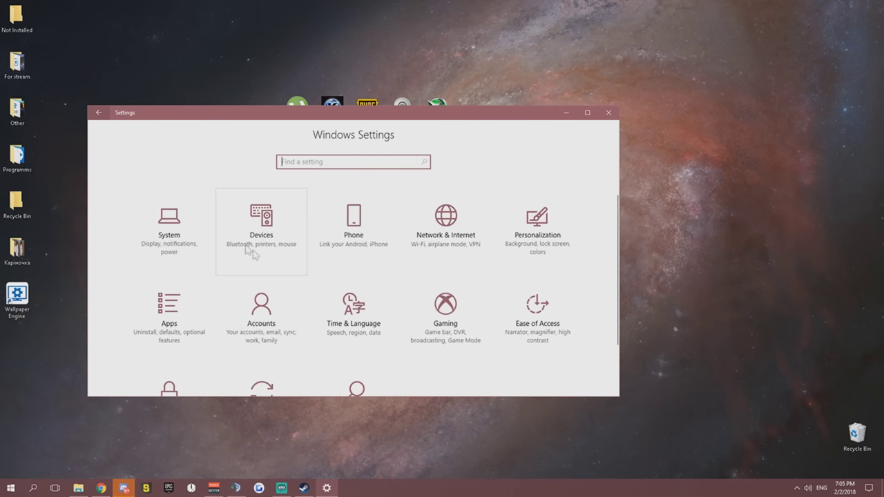
{"action": "left_click", "coordinate": [289, 242]}
{"action": "left_click", "coordinate": [153, 232]}
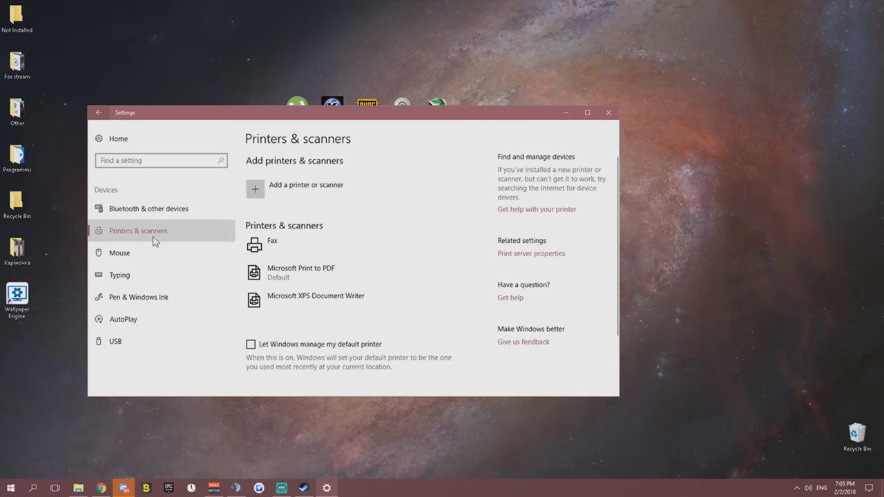
{"action": "left_click", "coordinate": [145, 253]}
{"action": "left_click", "coordinate": [136, 284]}
{"action": "left_click", "coordinate": [140, 299]}
{"action": "left_click", "coordinate": [137, 282]}
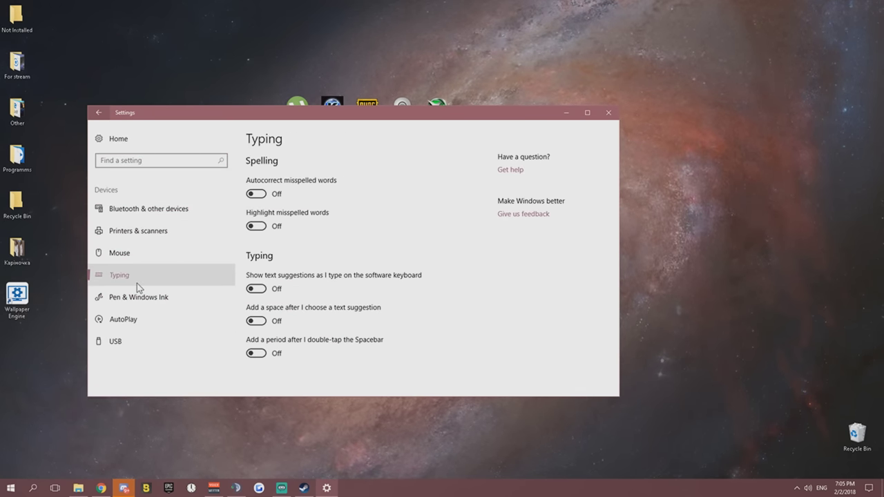
{"action": "left_click", "coordinate": [146, 314]}
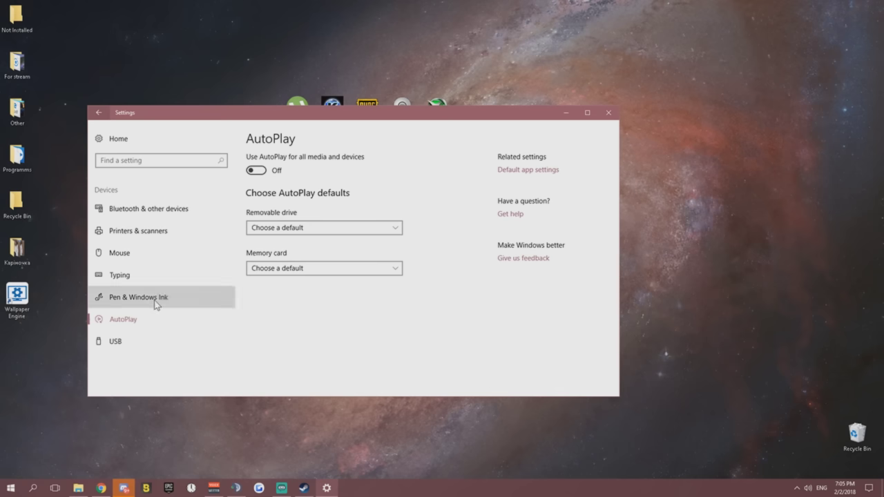
{"action": "left_click", "coordinate": [156, 302]}
{"action": "left_click", "coordinate": [134, 340]}
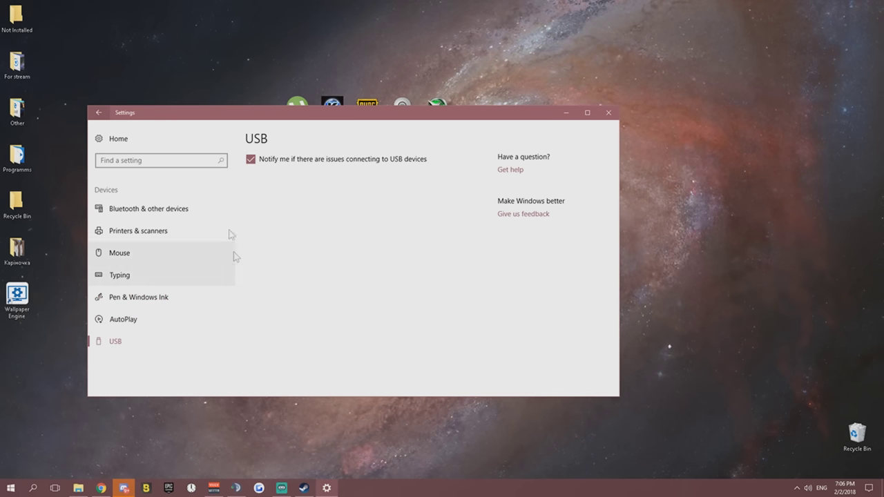
View the Phone settings page and return to the Windows Settings overview
{"action": "left_click", "coordinate": [100, 113]}
{"action": "left_click", "coordinate": [353, 241]}
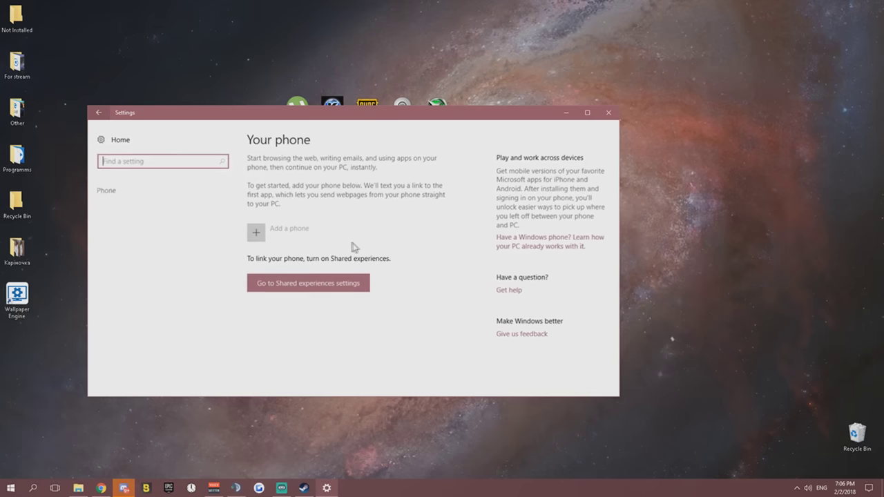
{"action": "left_click", "coordinate": [99, 113]}
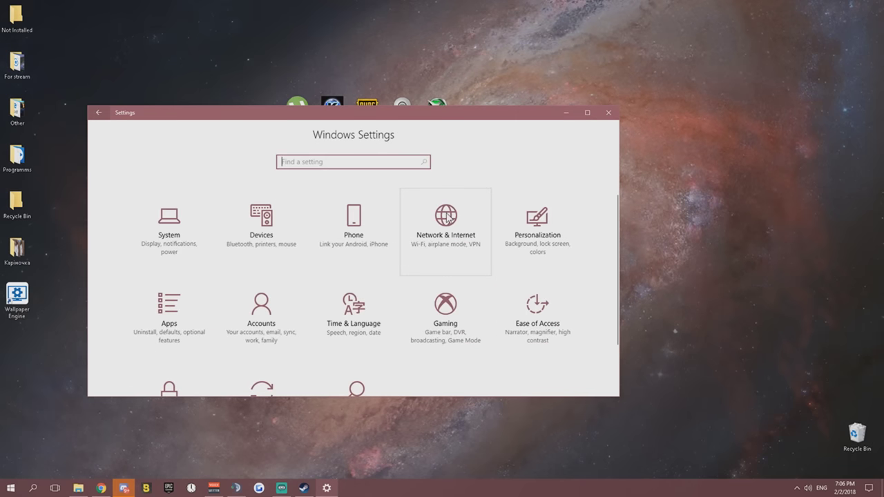
Review the Network & Internet pages for Ethernet, Dial-up, VPN, Data usage, Proxy and Status
{"action": "left_click", "coordinate": [446, 214]}
{"action": "left_click", "coordinate": [138, 231]}
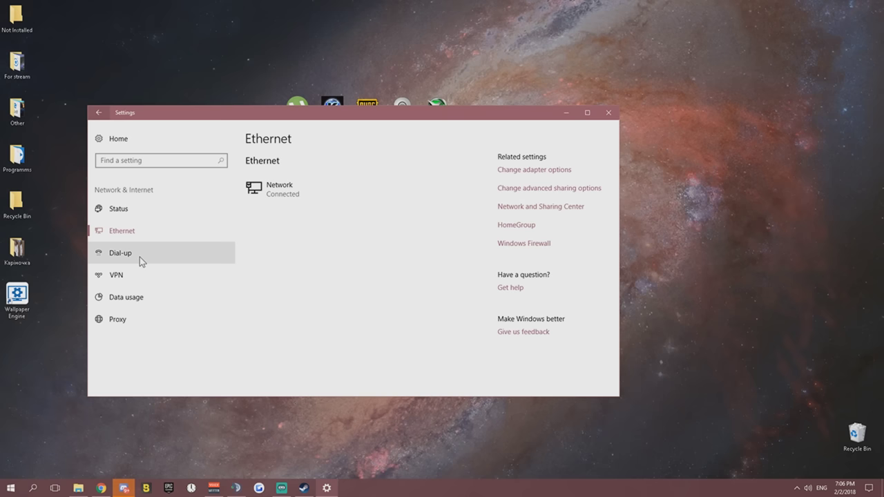
{"action": "left_click", "coordinate": [140, 257]}
{"action": "left_click", "coordinate": [137, 274]}
{"action": "left_click", "coordinate": [138, 298]}
{"action": "left_click", "coordinate": [142, 321]}
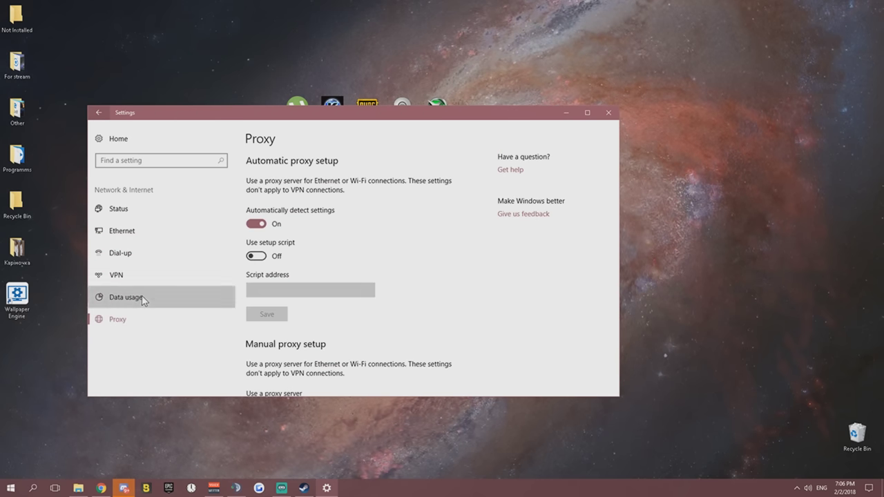
{"action": "left_click", "coordinate": [144, 273]}
{"action": "left_click", "coordinate": [146, 252]}
{"action": "left_click", "coordinate": [149, 231]}
{"action": "left_click", "coordinate": [146, 208]}
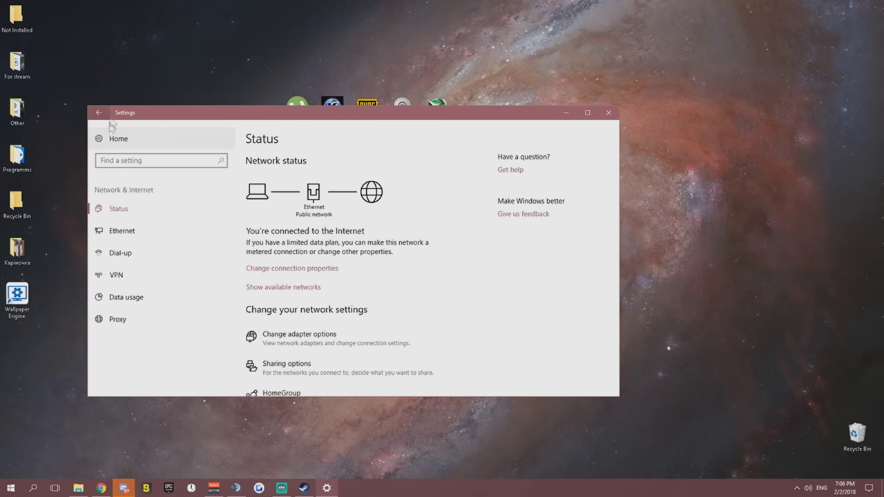
Open the Background page of the Personalization settings and minimize the Settings window to show the desktop
{"action": "left_click", "coordinate": [116, 138]}
{"action": "left_click", "coordinate": [535, 220]}
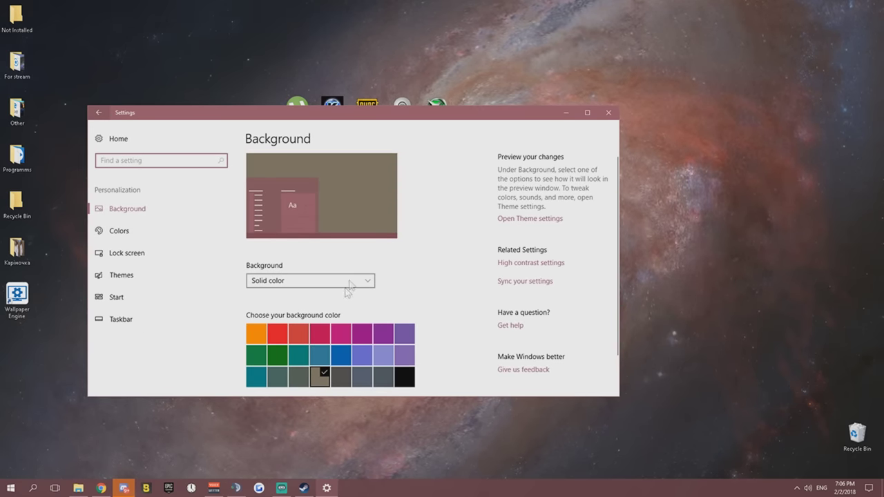
{"action": "left_click", "coordinate": [566, 114]}
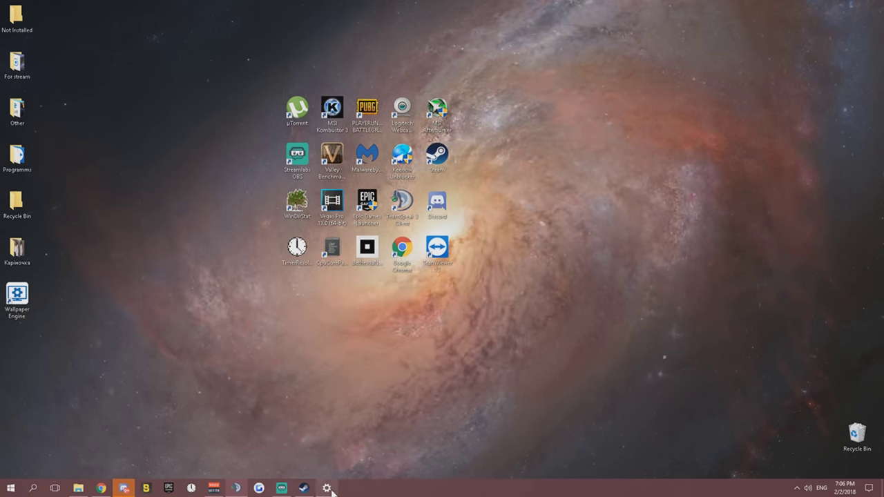
{"action": "mouse_move", "coordinate": [331, 489]}
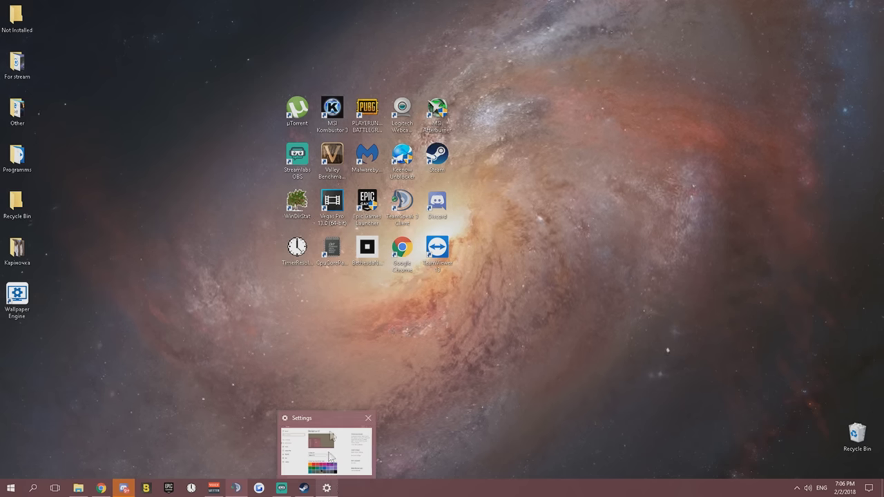
Show the options of the Wallpaper Engine process running in the background, including the one to quit it
{"action": "left_click", "coordinate": [797, 488]}
{"action": "right_click", "coordinate": [823, 471]}
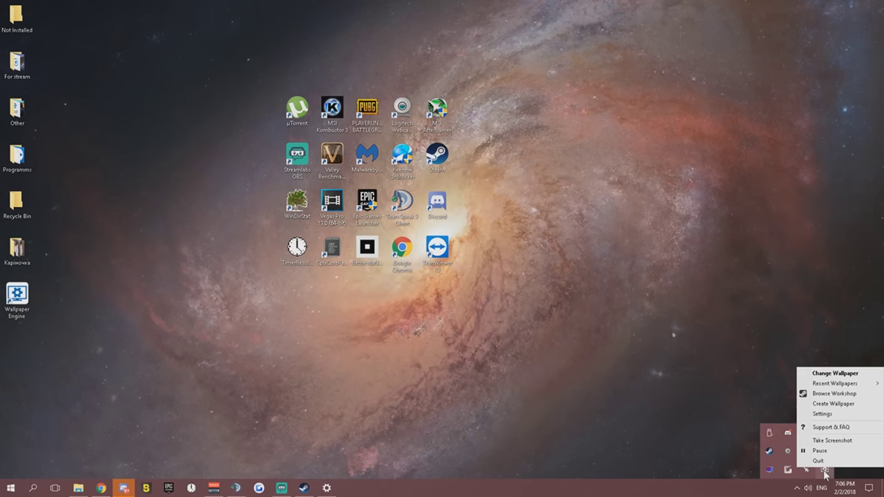
{"action": "left_click", "coordinate": [817, 461]}
Bring back the Settings window, choose Solid color as the desktop background type and show the full color palette
{"action": "left_click", "coordinate": [327, 488]}
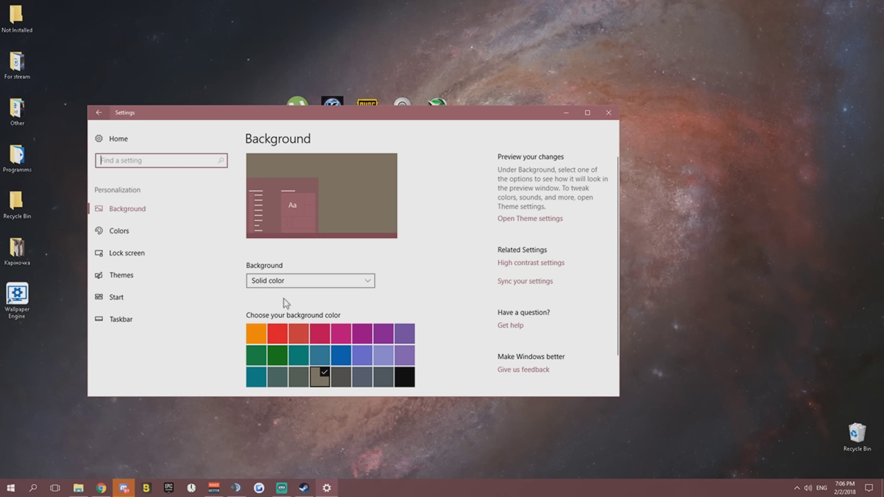
{"action": "left_click", "coordinate": [362, 287]}
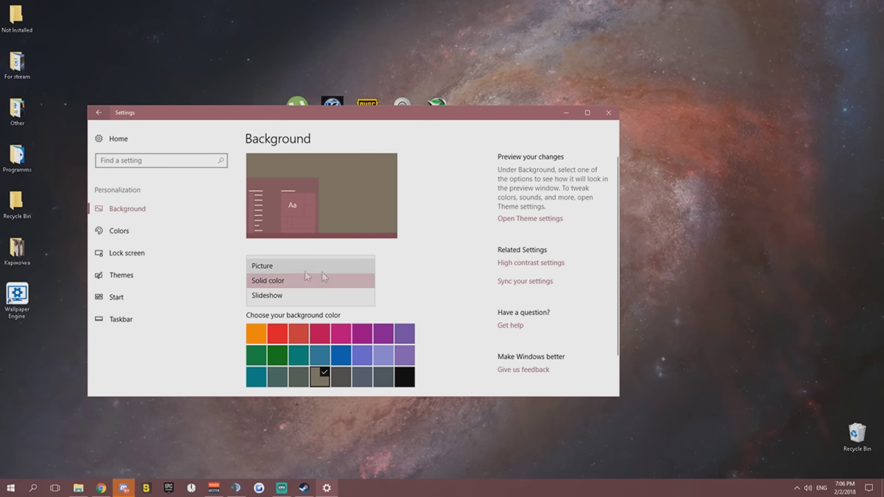
{"action": "left_click", "coordinate": [276, 281]}
{"action": "scroll", "coordinate": [341, 288], "scroll_direction": "down", "scroll_amount": 1}
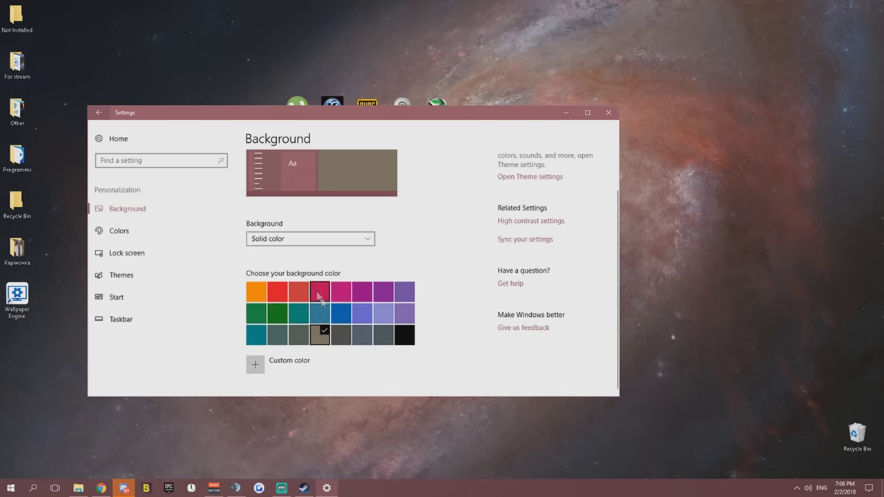
Minimize the Settings window and quit the Wallpaper Engine process running in the background
{"action": "left_click", "coordinate": [796, 487]}
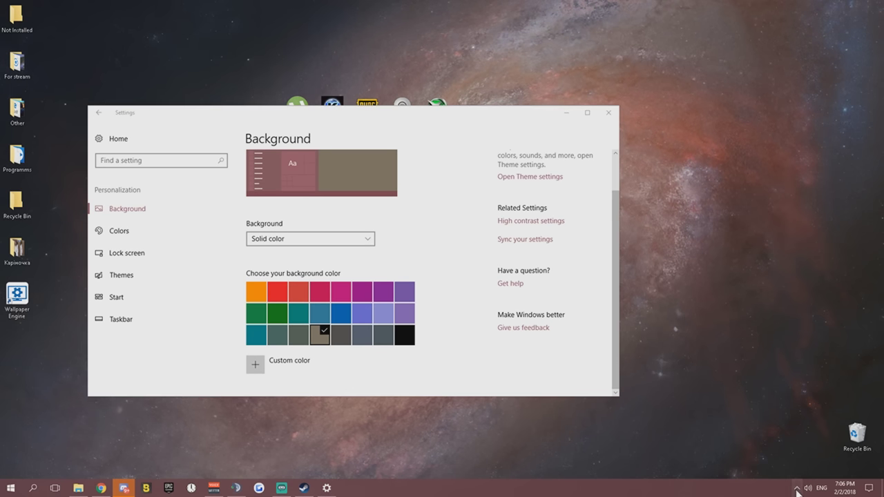
{"action": "left_click", "coordinate": [572, 123]}
{"action": "left_click", "coordinate": [565, 112]}
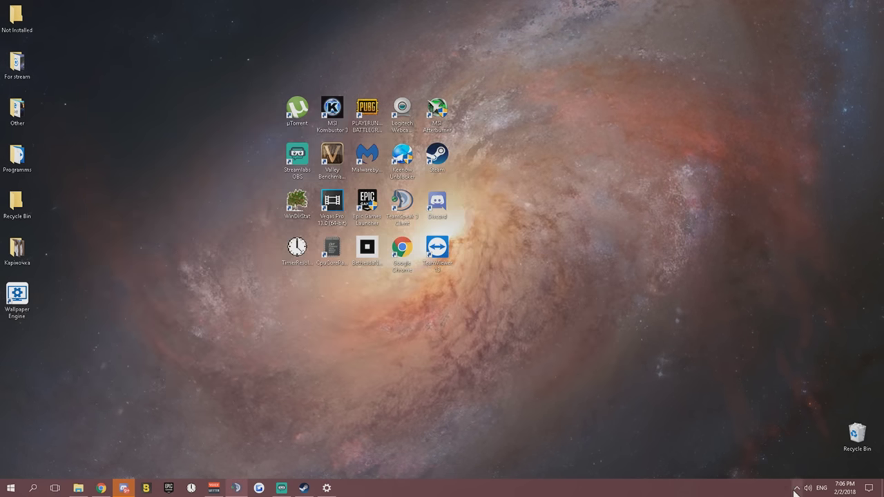
{"action": "left_click", "coordinate": [796, 487]}
{"action": "right_click", "coordinate": [824, 469]}
{"action": "left_click", "coordinate": [828, 461]}
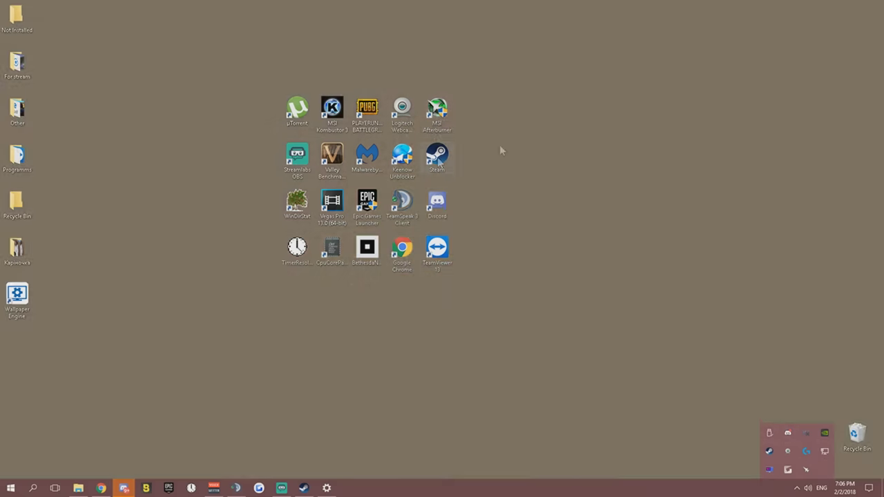
Restore the Settings window and review the Colors, Lock screen, Themes, Start and Taskbar pages of Personalization
{"action": "left_click", "coordinate": [327, 488]}
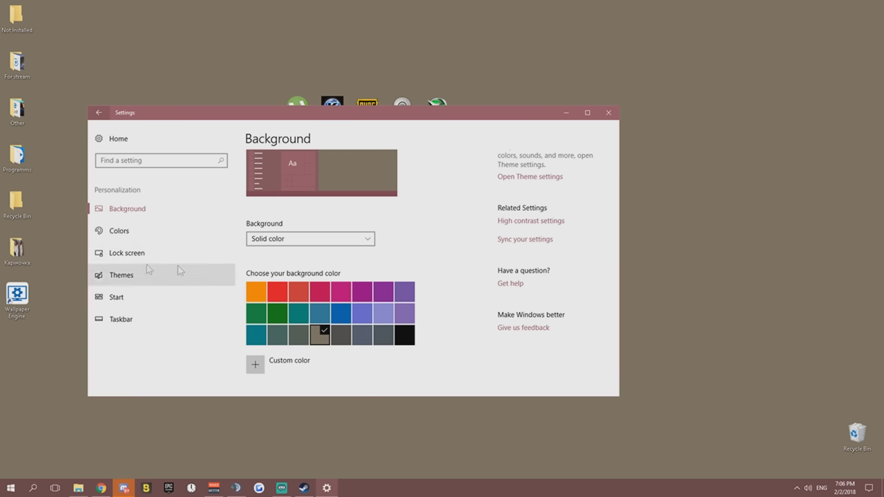
{"action": "left_click", "coordinate": [128, 234]}
{"action": "left_click", "coordinate": [139, 254]}
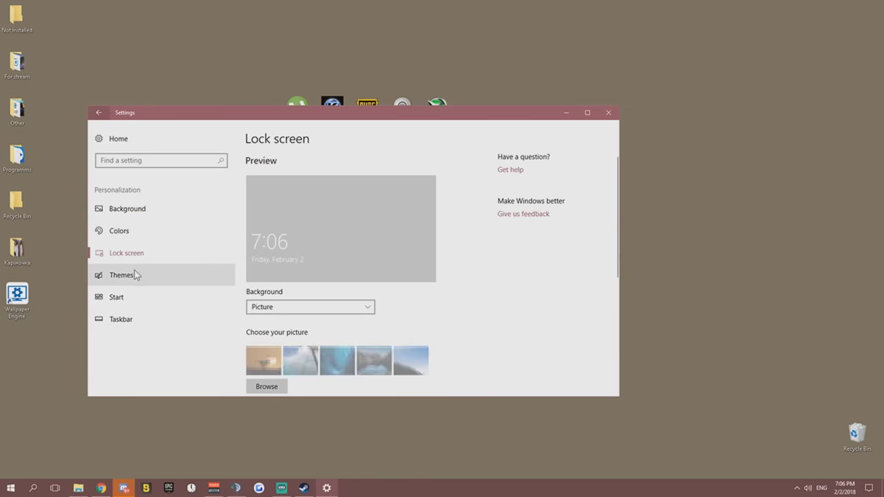
{"action": "left_click", "coordinate": [134, 272]}
{"action": "left_click", "coordinate": [132, 301]}
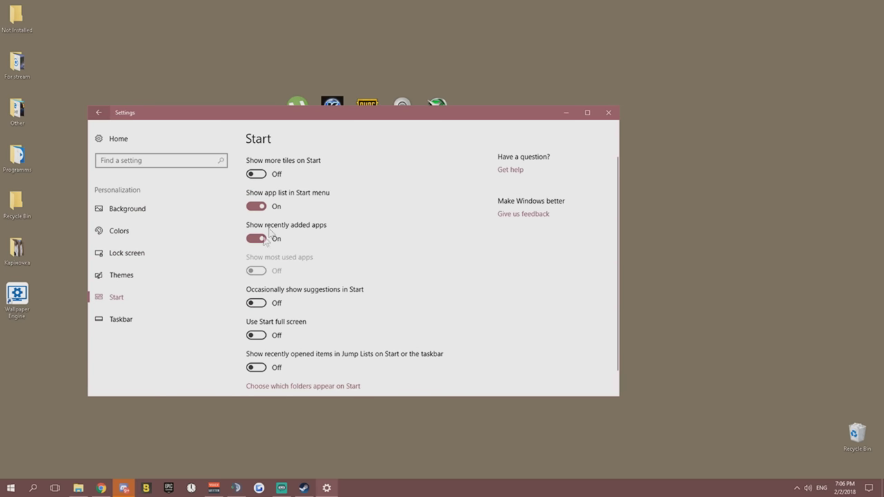
{"action": "left_click", "coordinate": [146, 317]}
{"action": "scroll", "coordinate": [269, 263], "scroll_direction": "down", "scroll_amount": 2}
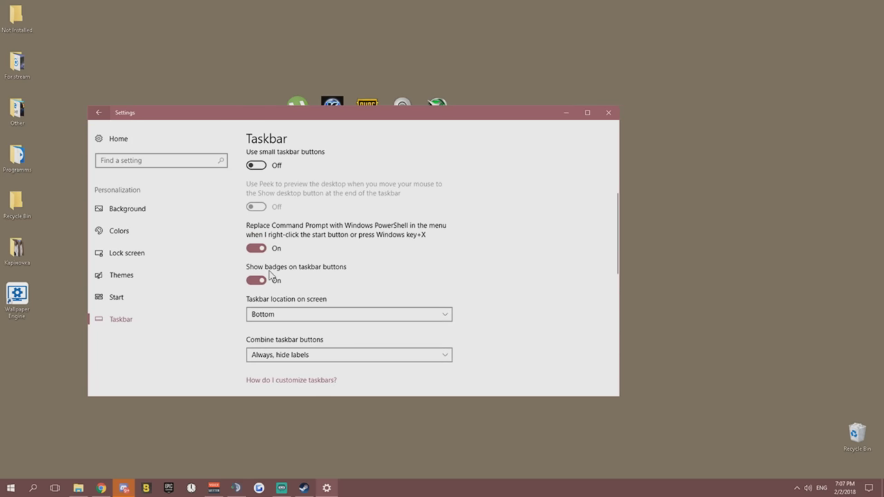
{"action": "scroll", "coordinate": [242, 273], "scroll_direction": "up", "scroll_amount": 4}
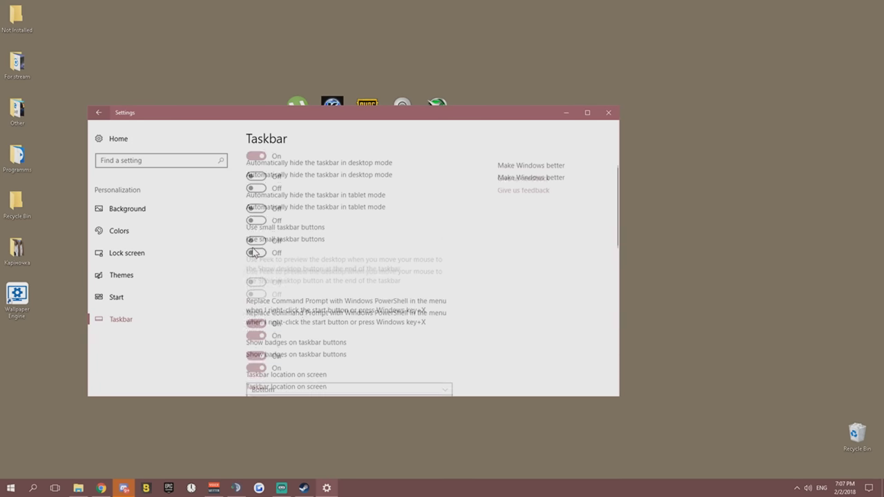
Review the Apps settings, covering Apps & features, Default apps, Offline maps, Apps for websites and Video playback
{"action": "left_click", "coordinate": [98, 114]}
{"action": "left_click", "coordinate": [178, 291]}
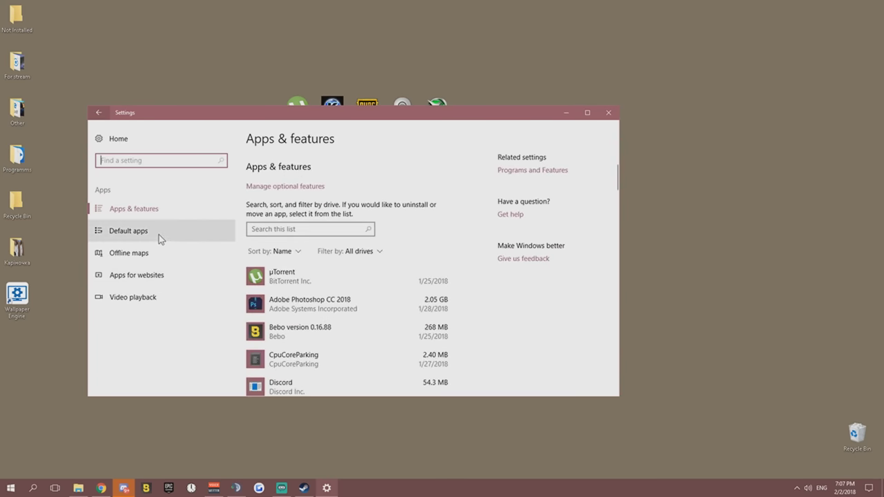
{"action": "left_click", "coordinate": [159, 237]}
{"action": "left_click", "coordinate": [156, 253]}
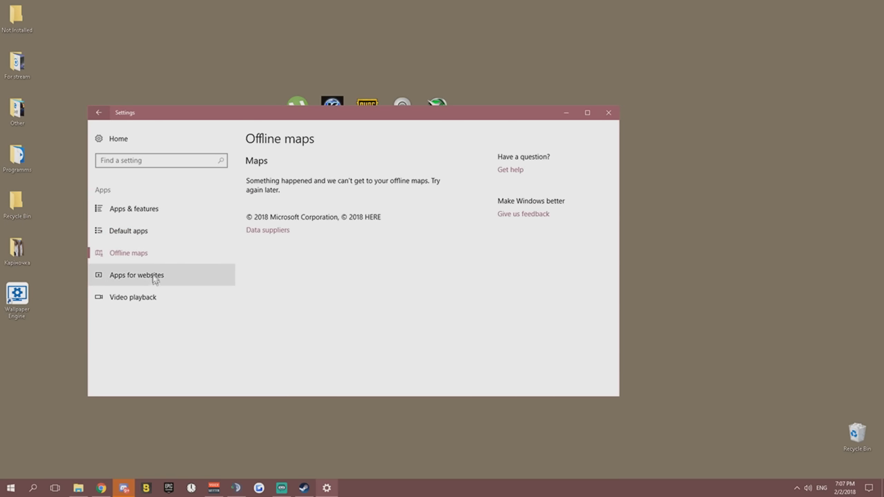
{"action": "left_click", "coordinate": [154, 276]}
{"action": "left_click", "coordinate": [154, 296]}
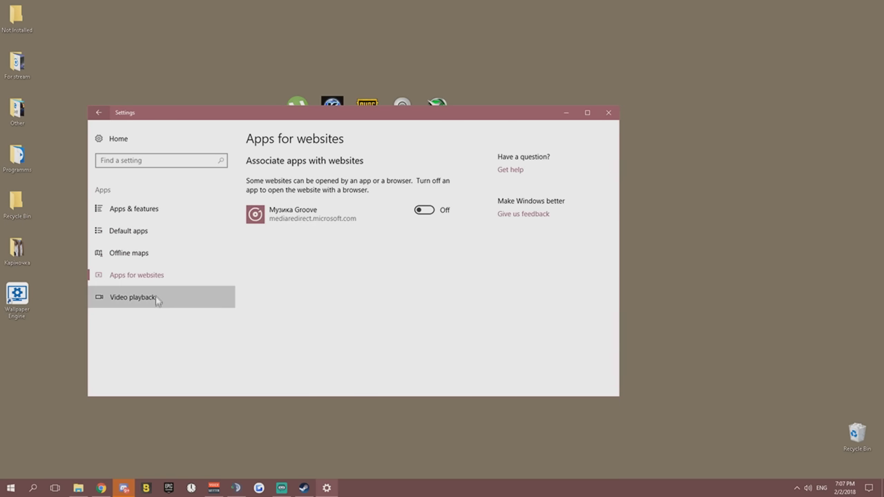
{"action": "left_click", "coordinate": [163, 279]}
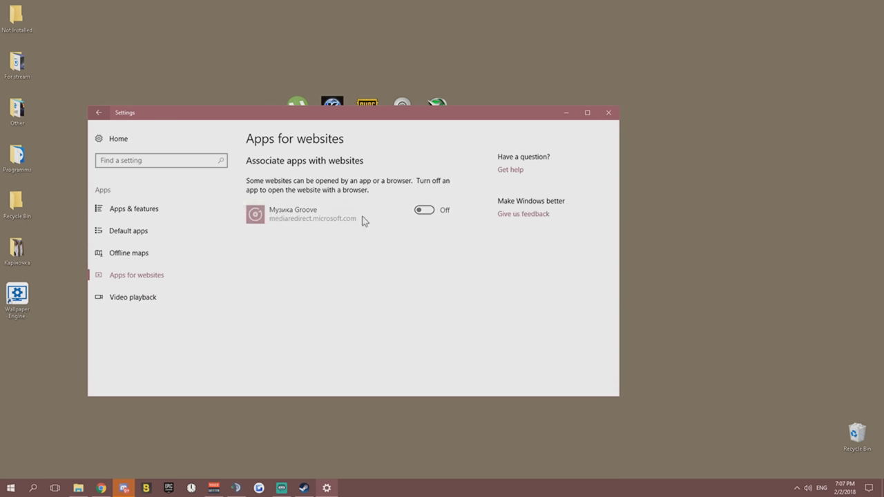
{"action": "left_click", "coordinate": [168, 297]}
{"action": "scroll", "coordinate": [242, 262], "scroll_direction": "down", "scroll_amount": 2}
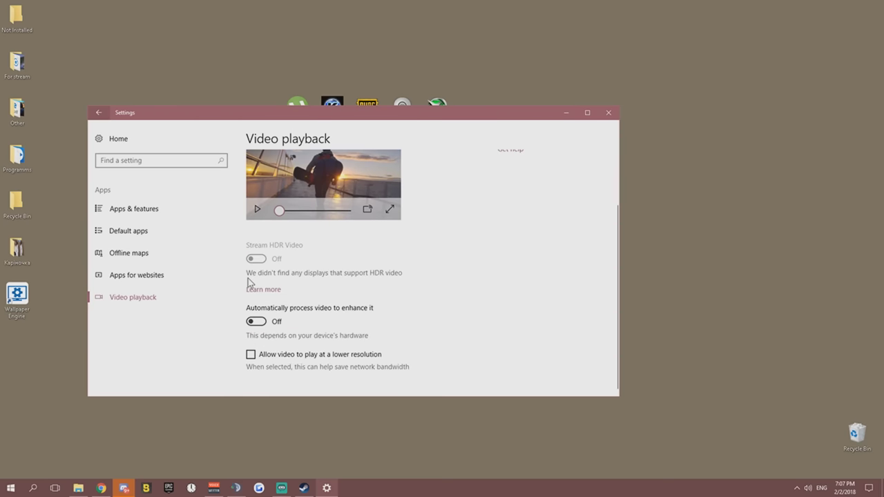
{"action": "left_click", "coordinate": [138, 210]}
Look through the Accounts settings and the Date & time page of Time & Language
{"action": "left_click", "coordinate": [107, 138]}
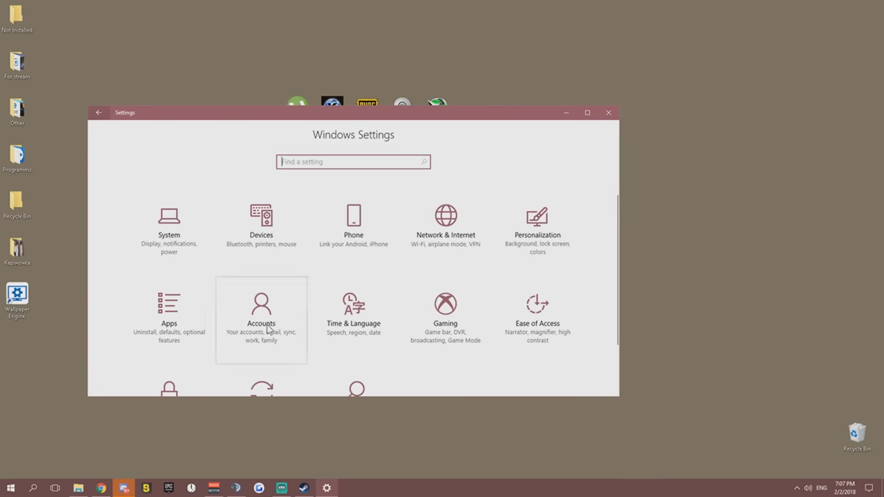
{"action": "left_click", "coordinate": [247, 318]}
{"action": "left_click", "coordinate": [196, 230]}
{"action": "left_click", "coordinate": [104, 139]}
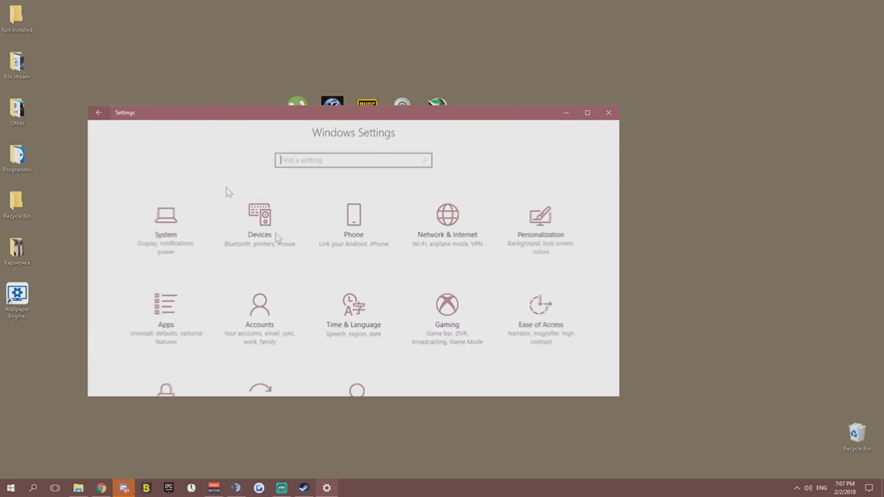
{"action": "left_click", "coordinate": [353, 314]}
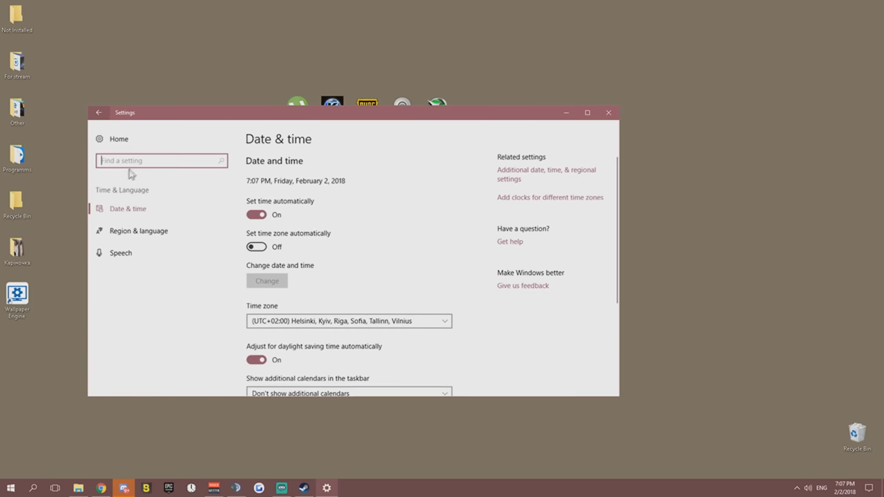
Open the Gaming settings and review the Game bar, Game Mode, TruePlay and Xbox Networking pages
{"action": "left_click", "coordinate": [107, 139]}
{"action": "left_click", "coordinate": [446, 324]}
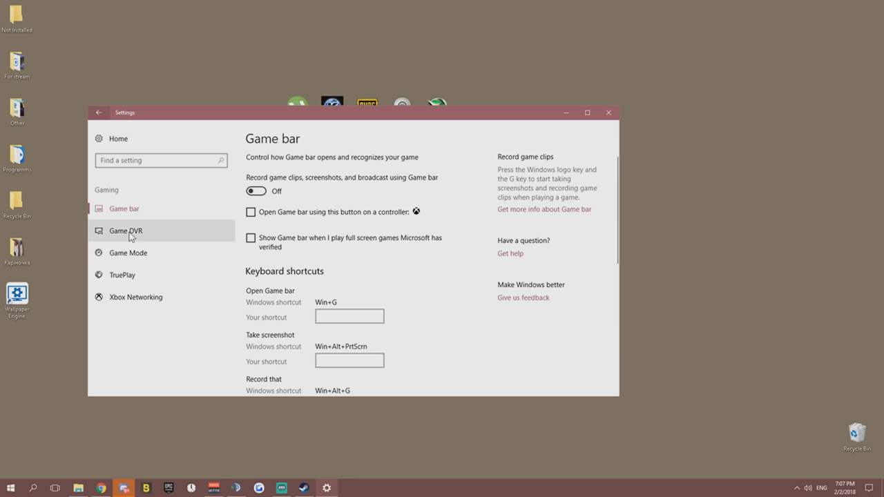
{"action": "left_click", "coordinate": [138, 253]}
{"action": "left_click", "coordinate": [123, 274]}
{"action": "left_click", "coordinate": [138, 302]}
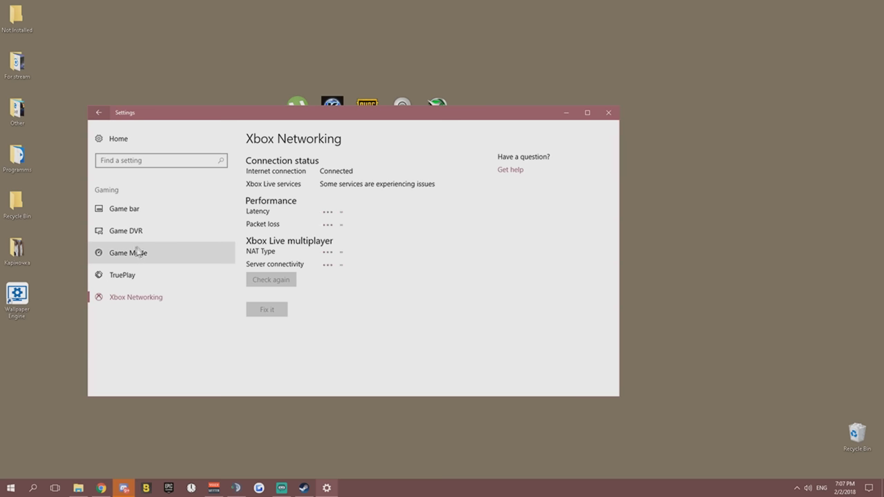
{"action": "left_click", "coordinate": [145, 216]}
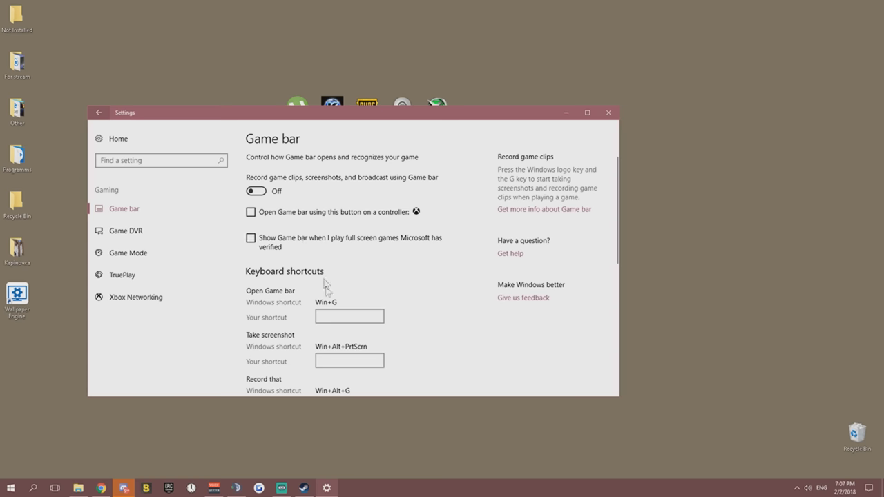
Recheck the Game Mode, TruePlay, Xbox Networking and Game bar pages, and examine the Game DVR background recording option
{"action": "left_click", "coordinate": [137, 252]}
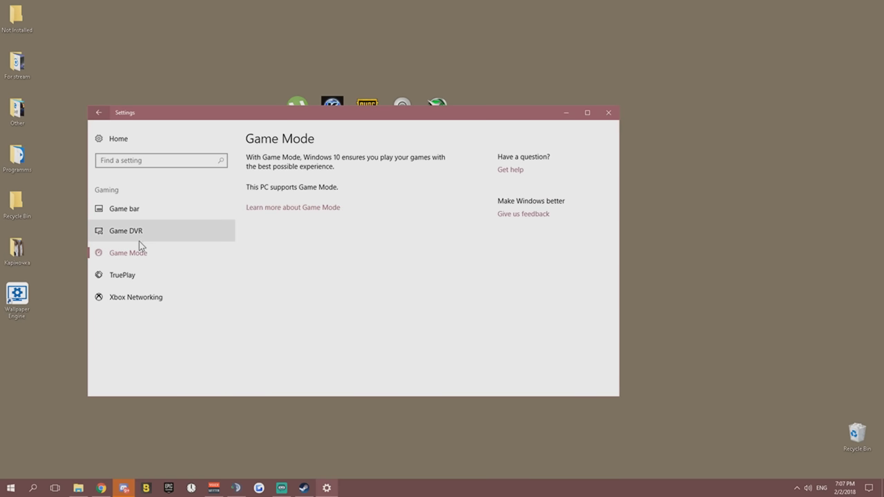
{"action": "left_click", "coordinate": [134, 275]}
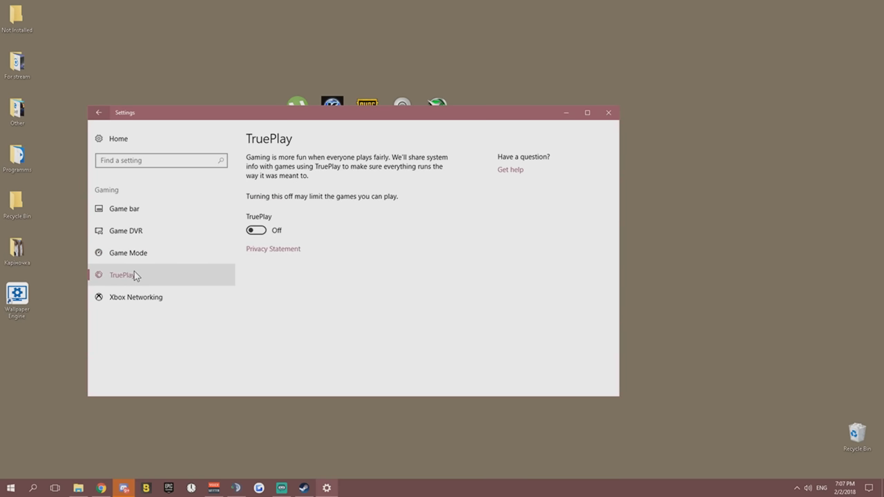
{"action": "left_click", "coordinate": [146, 298]}
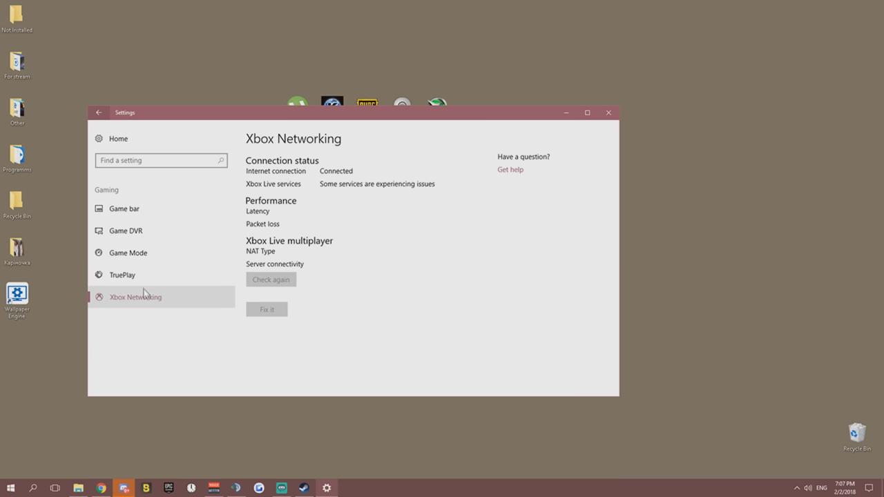
{"action": "left_click", "coordinate": [141, 210]}
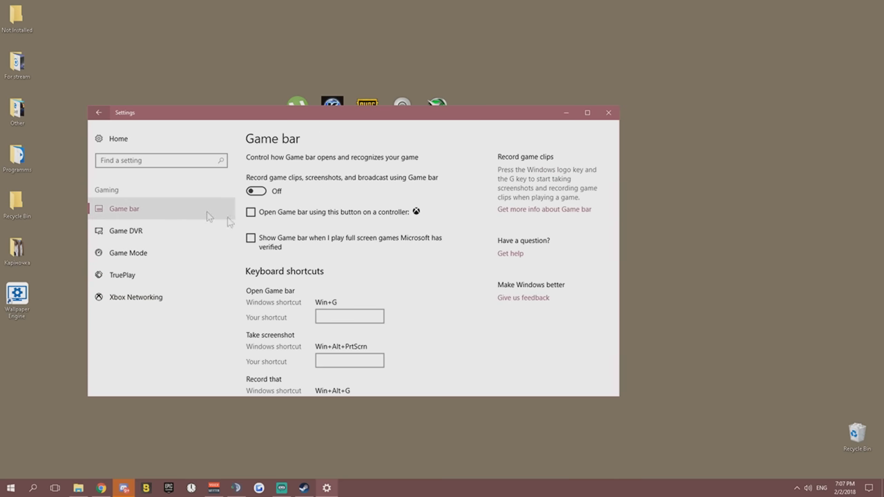
{"action": "left_click", "coordinate": [138, 232]}
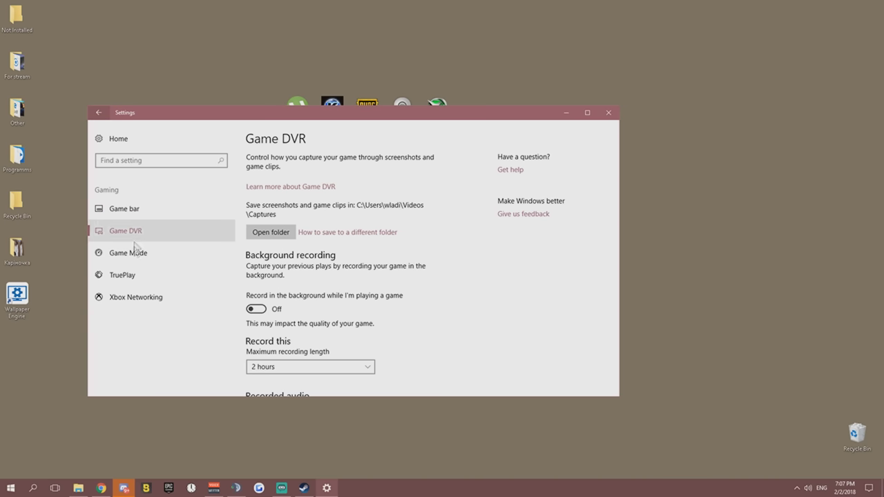
{"action": "key", "text": "alt+Left"}
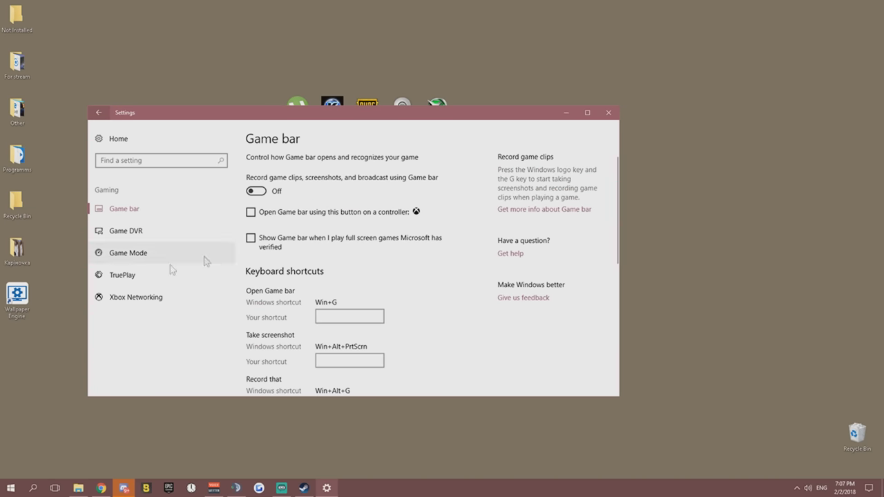
Go through all five Gaming pages once more, finishing on the Game DVR page
{"action": "left_click", "coordinate": [142, 276]}
{"action": "left_click", "coordinate": [142, 296]}
{"action": "left_click", "coordinate": [153, 252]}
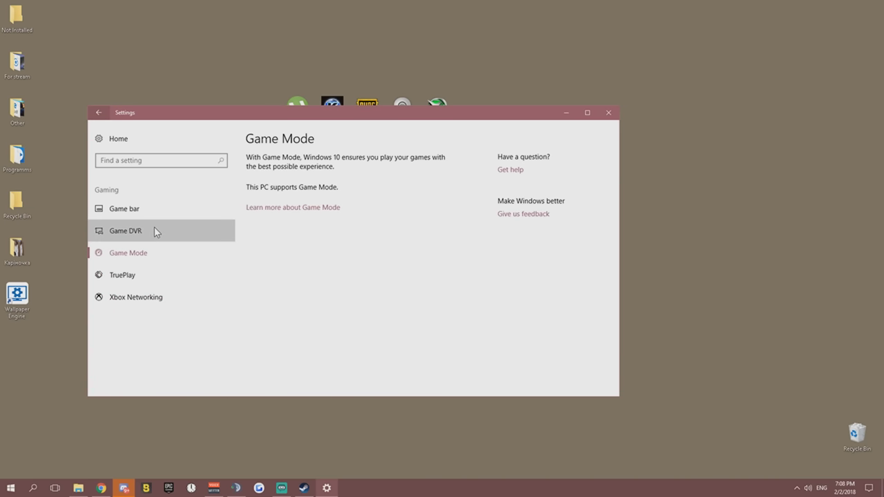
{"action": "left_click", "coordinate": [155, 231]}
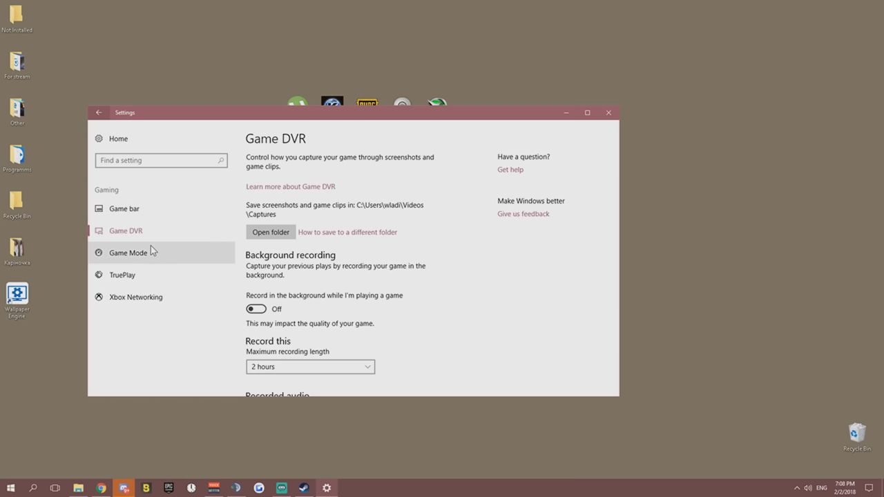
{"action": "left_click", "coordinate": [152, 251]}
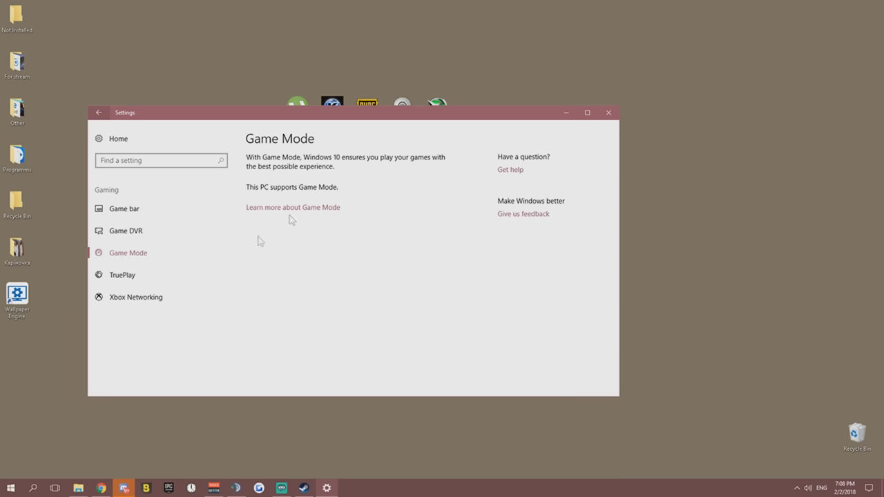
{"action": "left_click", "coordinate": [145, 276]}
{"action": "left_click", "coordinate": [148, 298]}
{"action": "left_click", "coordinate": [146, 215]}
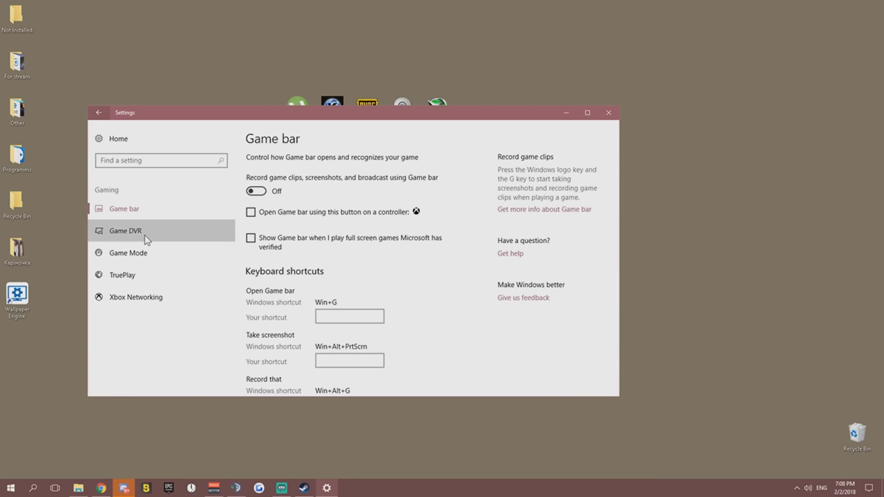
{"action": "left_click", "coordinate": [145, 235]}
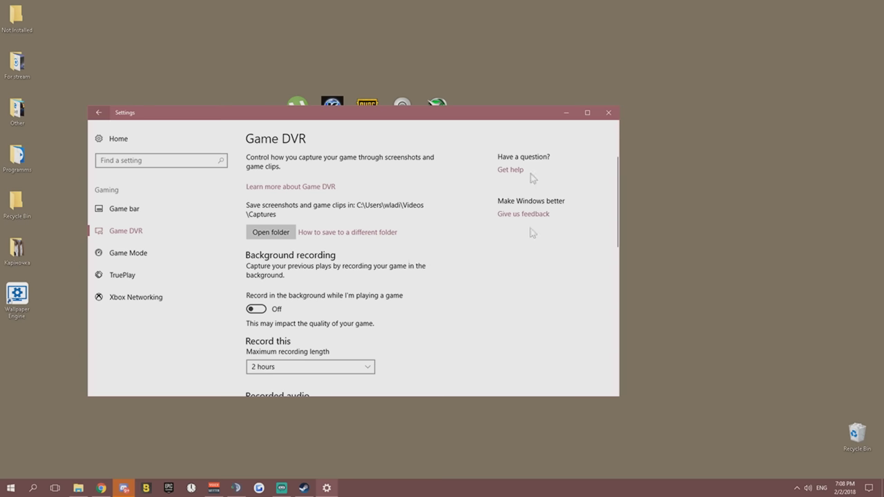
Open the Ease of Access settings and look through the Magnifier, Color & high contrast and Closed captions pages
{"action": "left_click", "coordinate": [98, 113]}
{"action": "scroll", "coordinate": [483, 293], "scroll_direction": "down", "scroll_amount": 1}
{"action": "left_click", "coordinate": [529, 287]}
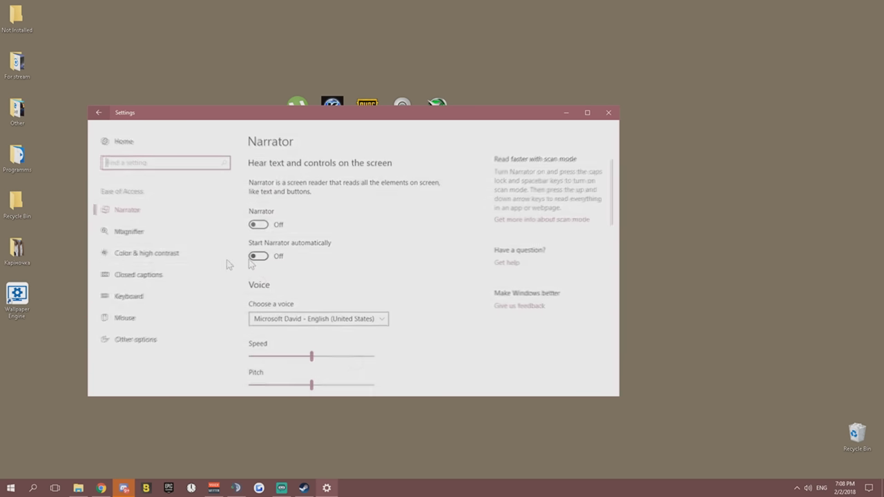
{"action": "left_click", "coordinate": [143, 229]}
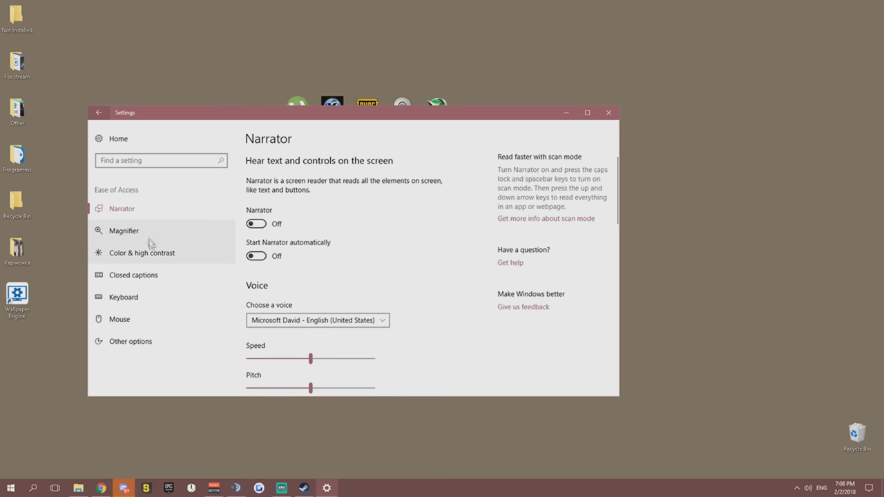
{"action": "left_click", "coordinate": [145, 253]}
{"action": "left_click", "coordinate": [142, 275]}
{"action": "left_click", "coordinate": [153, 228]}
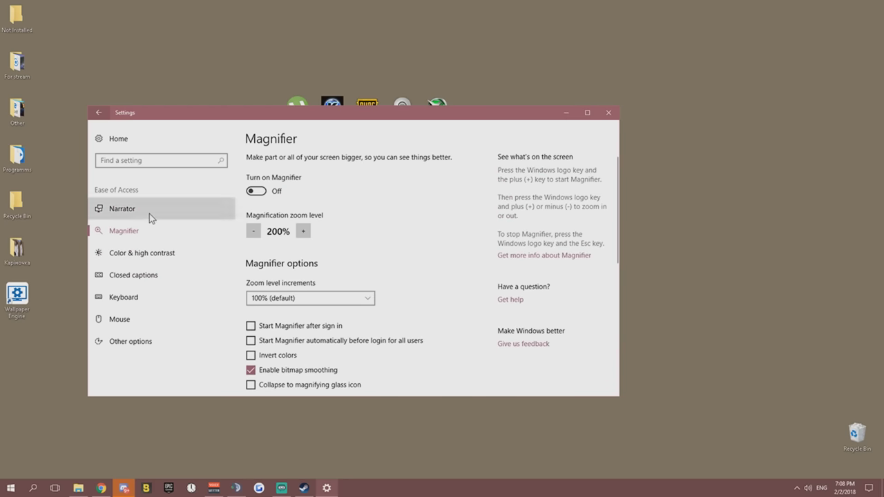
Examine all the Narrator options in Ease of Access, from the main switch down to the Braille section
{"action": "left_click", "coordinate": [149, 208]}
{"action": "scroll", "coordinate": [318, 251], "scroll_direction": "down", "scroll_amount": 10}
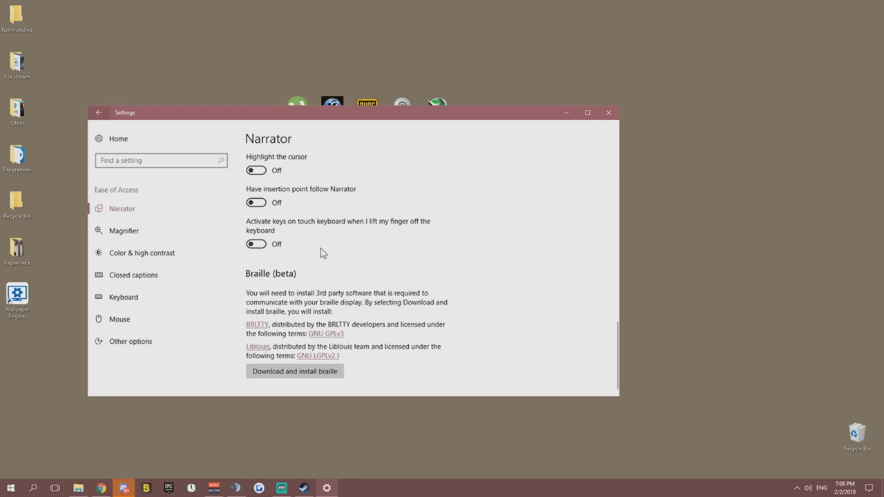
{"action": "scroll", "coordinate": [320, 248], "scroll_direction": "up", "scroll_amount": 2}
{"action": "scroll", "coordinate": [320, 248], "scroll_direction": "down", "scroll_amount": 2}
{"action": "scroll", "coordinate": [325, 257], "scroll_direction": "up", "scroll_amount": 5}
{"action": "scroll", "coordinate": [327, 264], "scroll_direction": "up", "scroll_amount": 5}
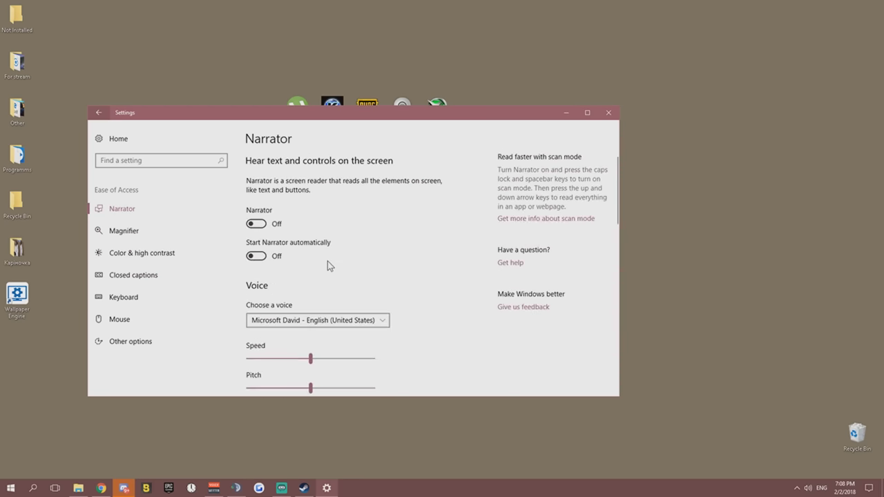
Examine the Magnifier page in Ease of Access, including its zoom options, magnifier mode, tracking options and keyboard shortcuts
{"action": "left_click", "coordinate": [169, 230]}
{"action": "scroll", "coordinate": [274, 269], "scroll_direction": "down", "scroll_amount": 4}
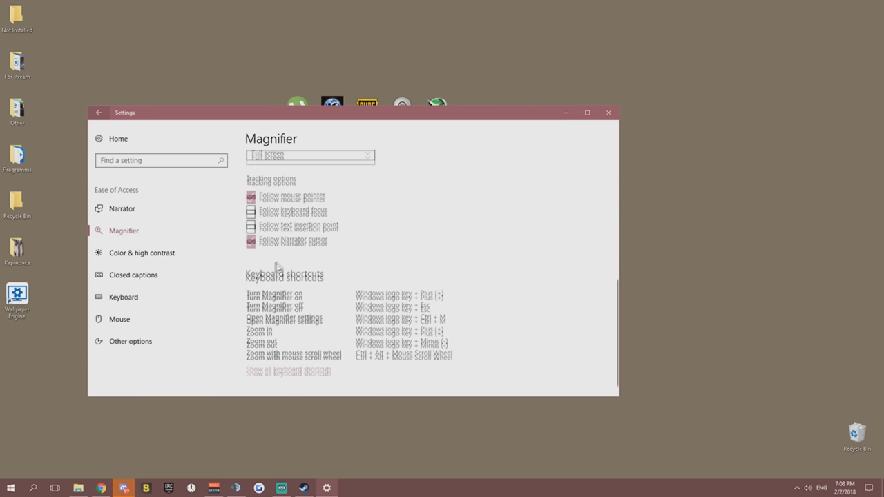
{"action": "scroll", "coordinate": [277, 251], "scroll_direction": "up", "scroll_amount": 2}
{"action": "scroll", "coordinate": [277, 251], "scroll_direction": "up", "scroll_amount": 2}
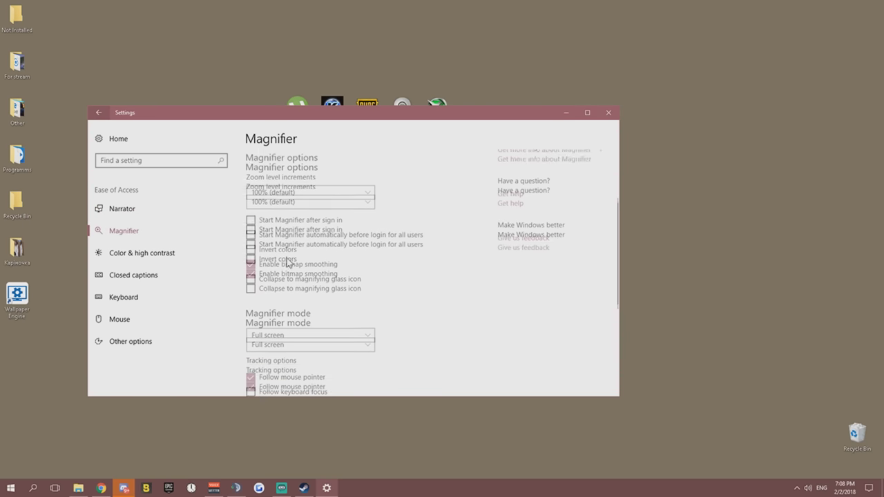
{"action": "scroll", "coordinate": [300, 266], "scroll_direction": "down", "scroll_amount": 1}
{"action": "scroll", "coordinate": [300, 265], "scroll_direction": "down", "scroll_amount": 2}
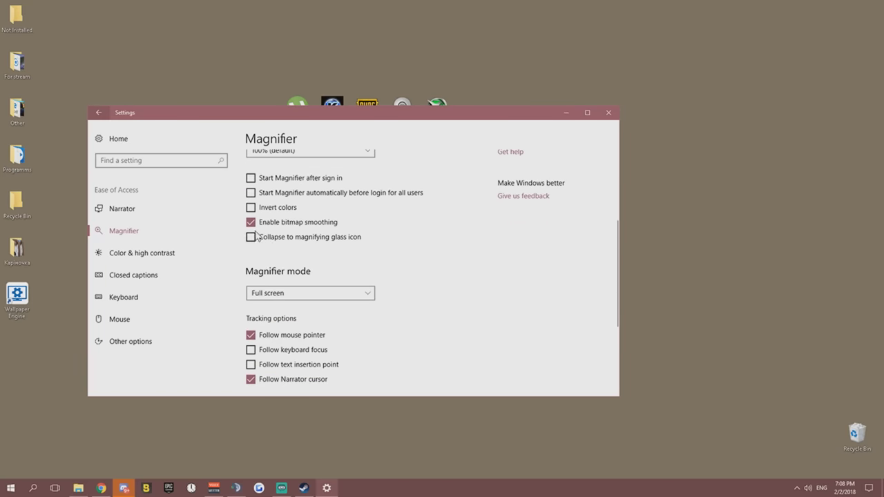
Go through the Closed captions, Keyboard and Mouse pages and check the visual and audio settings under Other options
{"action": "left_click", "coordinate": [148, 276]}
{"action": "left_click", "coordinate": [138, 297]}
{"action": "left_click", "coordinate": [146, 321]}
{"action": "left_click", "coordinate": [147, 339]}
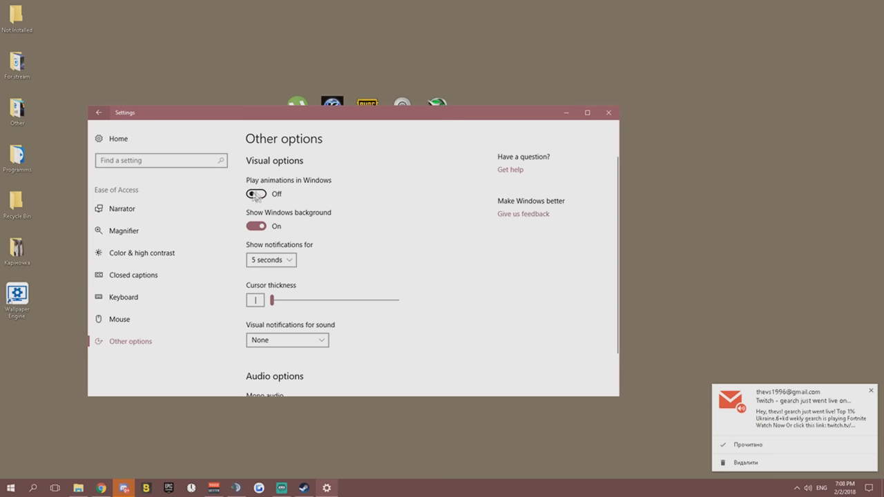
{"action": "scroll", "coordinate": [342, 228], "scroll_direction": "down", "scroll_amount": 2}
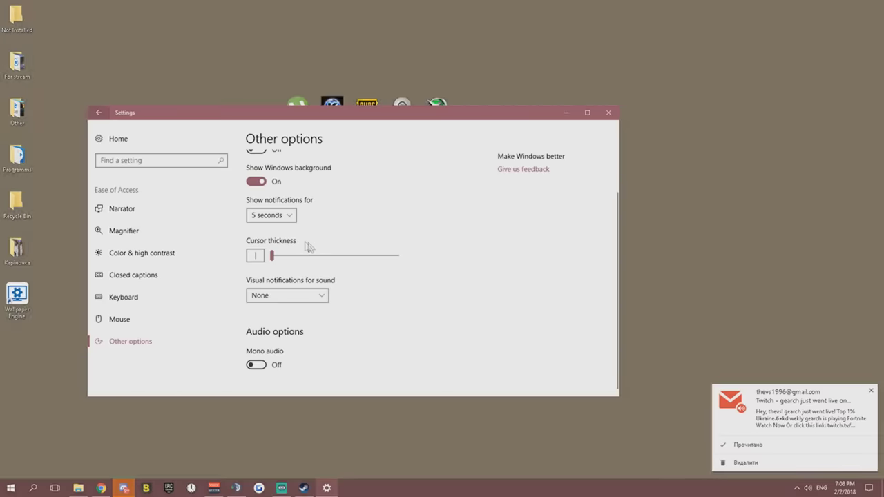
{"action": "scroll", "coordinate": [265, 201], "scroll_direction": "up", "scroll_amount": 1}
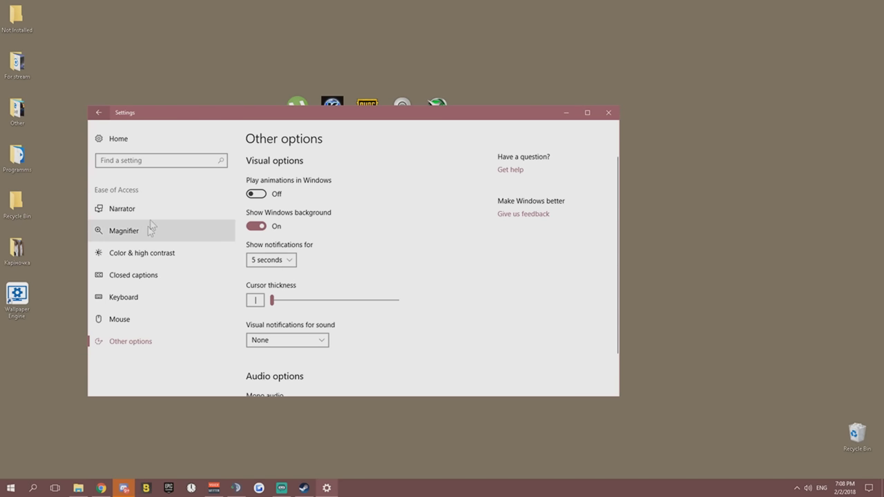
Open the Privacy settings and examine the General privacy options and the Location page
{"action": "left_click", "coordinate": [101, 138]}
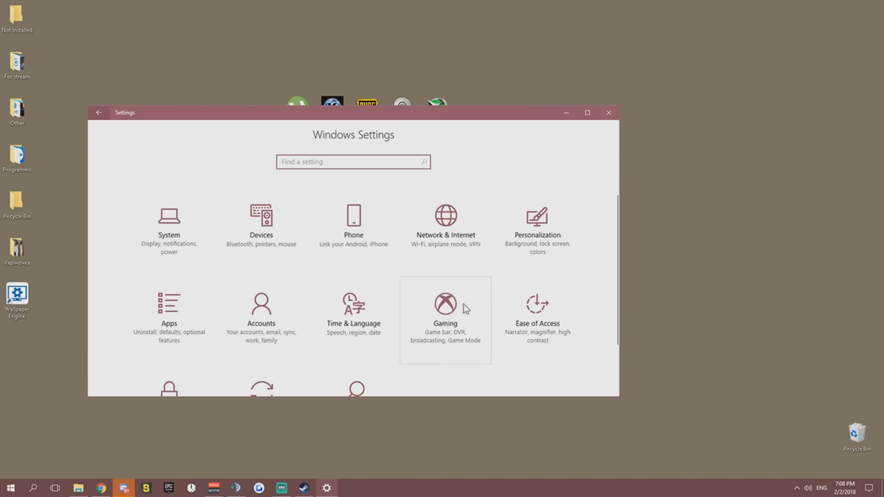
{"action": "scroll", "coordinate": [463, 304], "scroll_direction": "down", "scroll_amount": 2}
{"action": "left_click", "coordinate": [182, 345]}
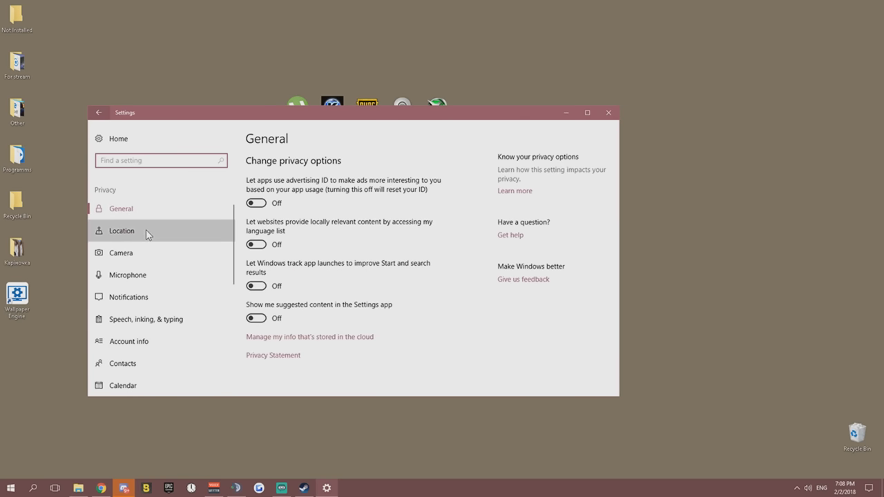
{"action": "left_click", "coordinate": [156, 215]}
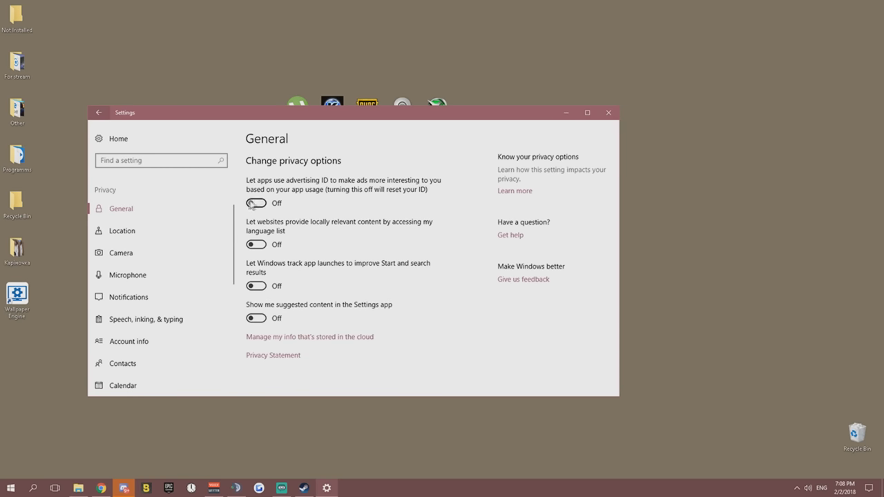
{"action": "left_click", "coordinate": [137, 232]}
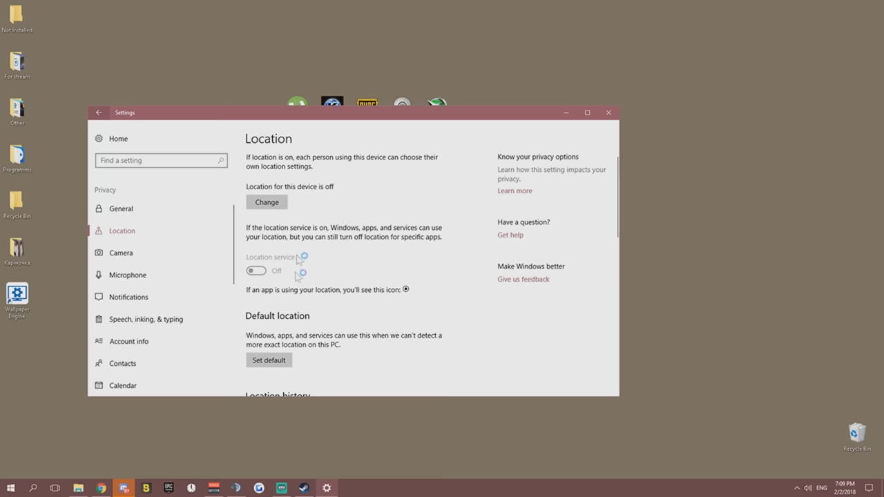
Check the Camera and Microphone privacy pages, including the lists of apps allowed to use each device
{"action": "left_click", "coordinate": [143, 255]}
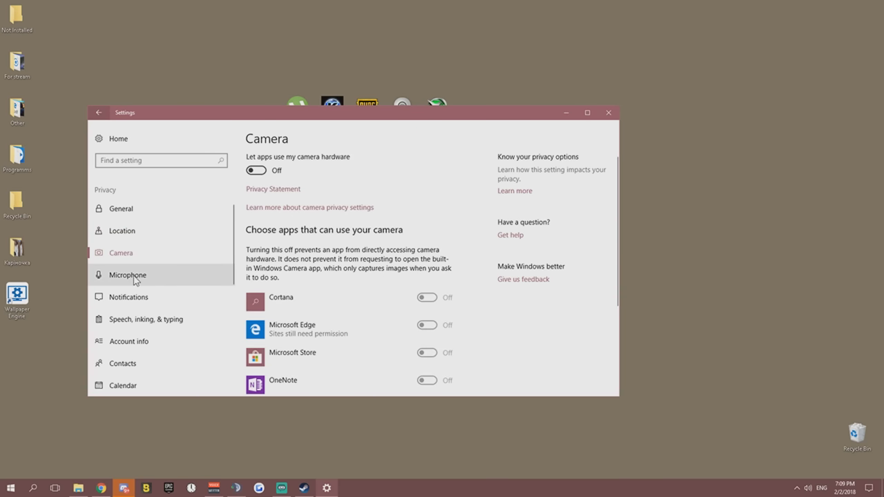
{"action": "scroll", "coordinate": [295, 283], "scroll_direction": "down", "scroll_amount": 2}
{"action": "scroll", "coordinate": [286, 289], "scroll_direction": "up", "scroll_amount": 2}
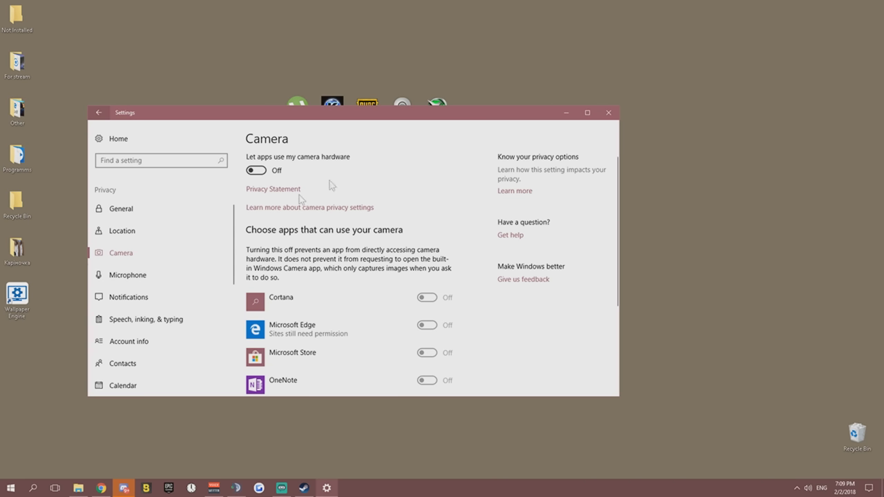
{"action": "left_click", "coordinate": [145, 278]}
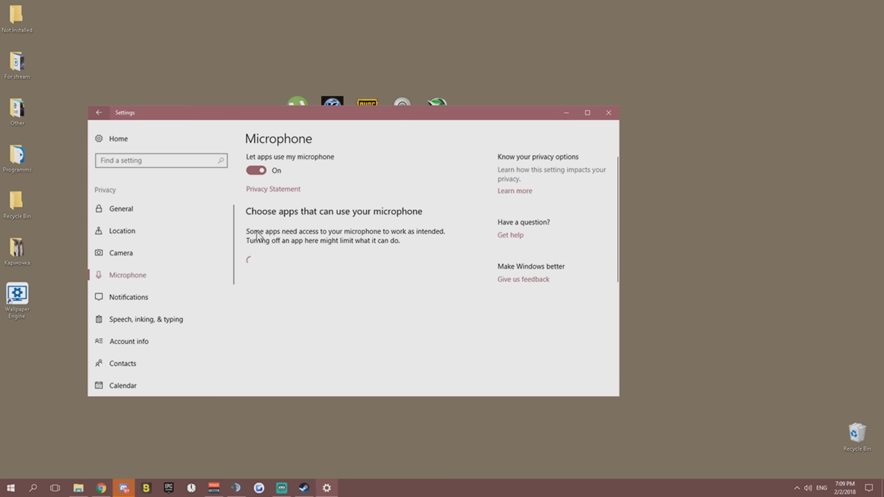
{"action": "scroll", "coordinate": [374, 316], "scroll_direction": "down", "scroll_amount": 5}
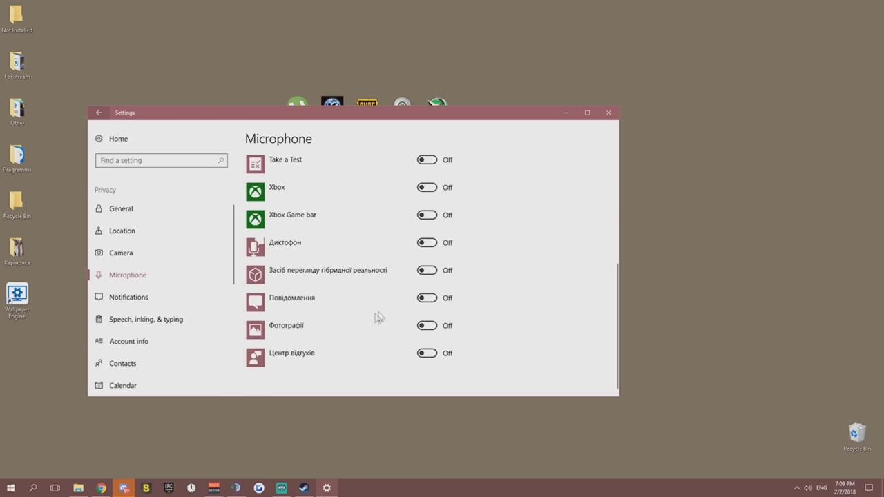
{"action": "scroll", "coordinate": [375, 315], "scroll_direction": "up", "scroll_amount": 5}
{"action": "scroll", "coordinate": [346, 304], "scroll_direction": "down", "scroll_amount": 2}
Look through the Notifications, Speech, inking, & typing, Account info and Contacts privacy pages
{"action": "left_click", "coordinate": [128, 297]}
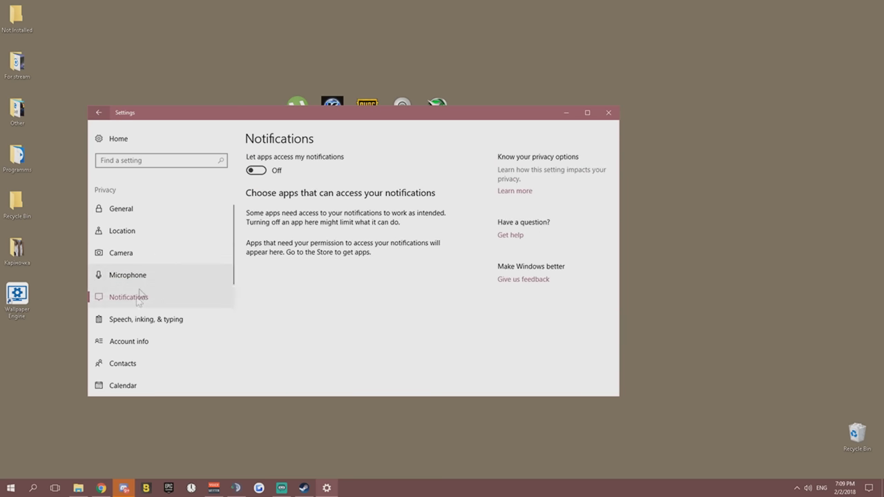
{"action": "left_click", "coordinate": [177, 319]}
{"action": "left_click", "coordinate": [152, 338]}
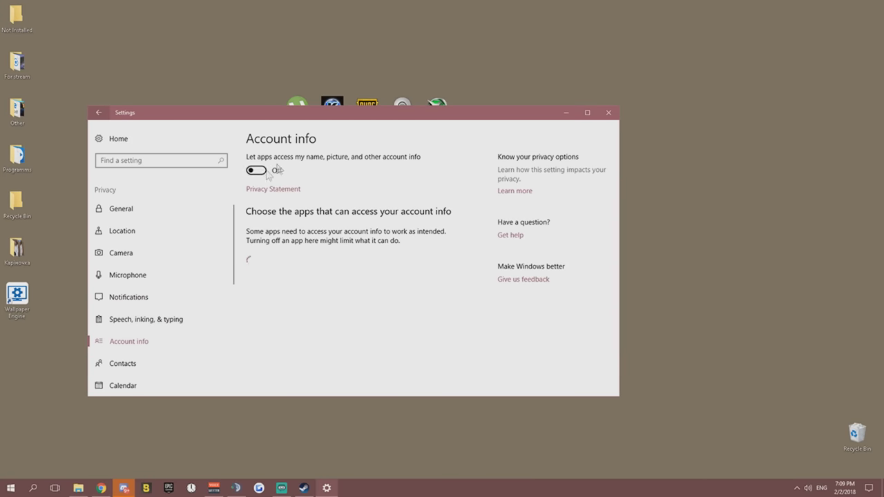
{"action": "left_click", "coordinate": [133, 361]}
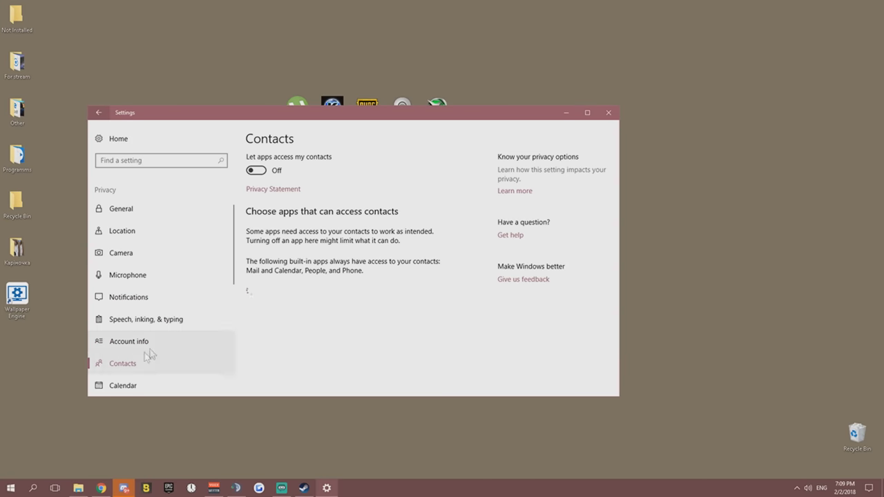
Check app access on the Calendar and Call history privacy pages, then recheck the Contacts page
{"action": "scroll", "coordinate": [204, 304], "scroll_direction": "down", "scroll_amount": 1}
{"action": "scroll", "coordinate": [187, 299], "scroll_direction": "down", "scroll_amount": 2}
{"action": "left_click", "coordinate": [151, 298]}
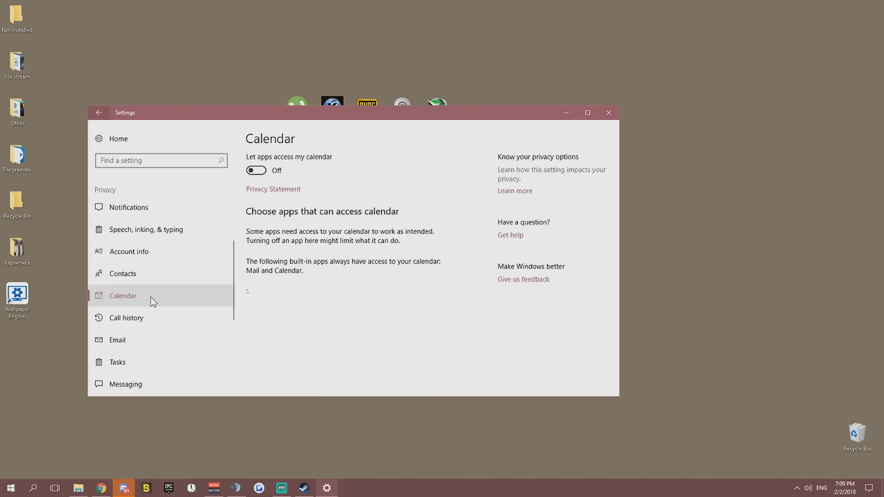
{"action": "left_click", "coordinate": [153, 277]}
{"action": "left_click", "coordinate": [157, 297]}
{"action": "left_click", "coordinate": [165, 319]}
{"action": "left_click", "coordinate": [169, 298]}
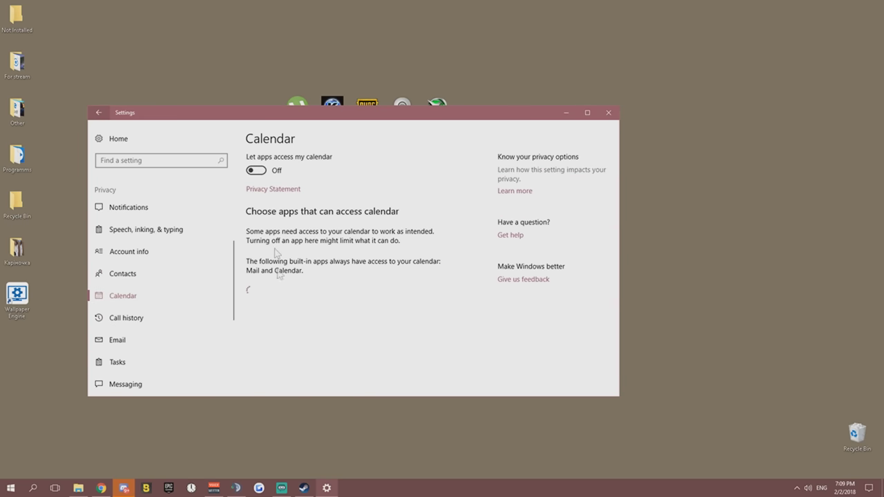
{"action": "left_click", "coordinate": [158, 320]}
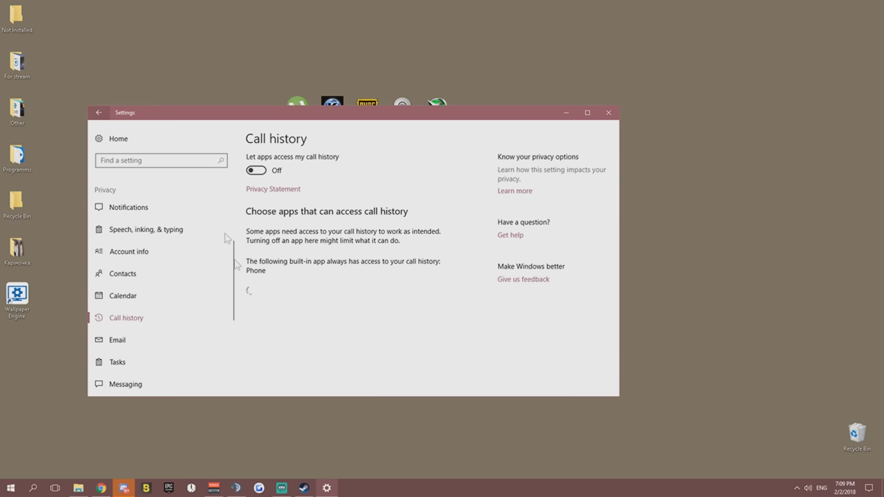
{"action": "left_click", "coordinate": [177, 274]}
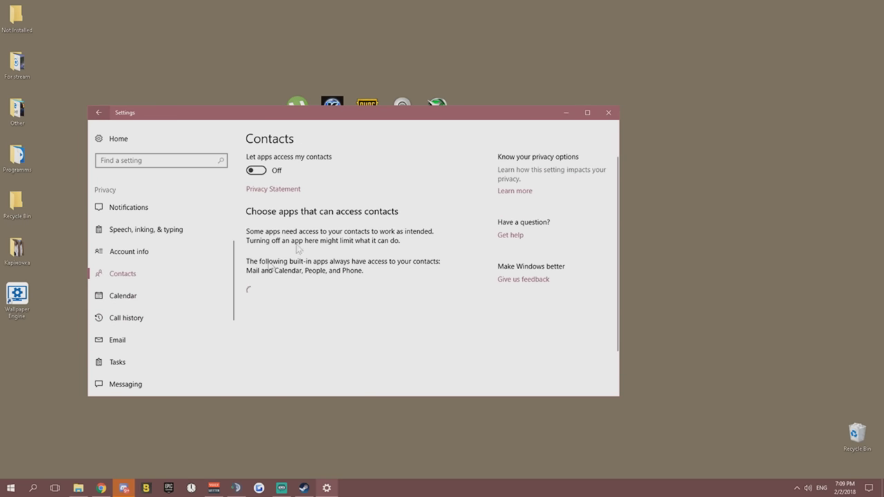
Check the app access switches on the Email, Tasks and Messaging privacy pages
{"action": "scroll", "coordinate": [375, 323], "scroll_direction": "down", "scroll_amount": 2}
{"action": "left_click", "coordinate": [172, 341]}
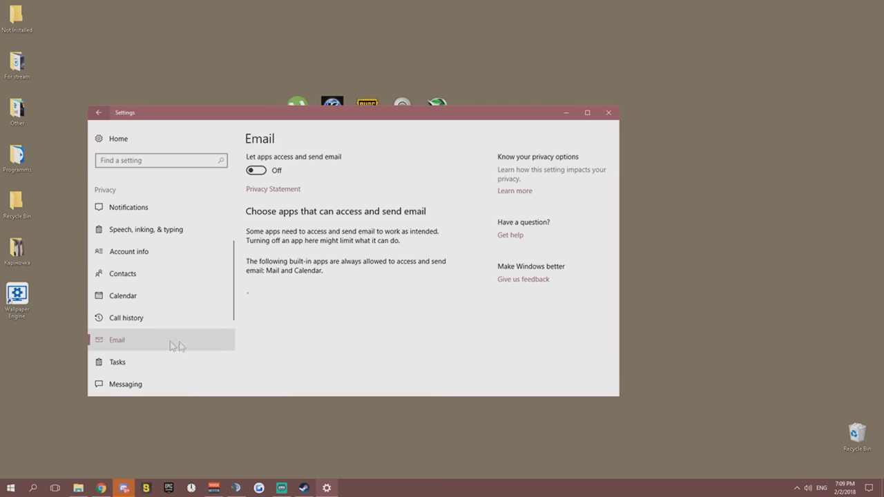
{"action": "left_click", "coordinate": [147, 357]}
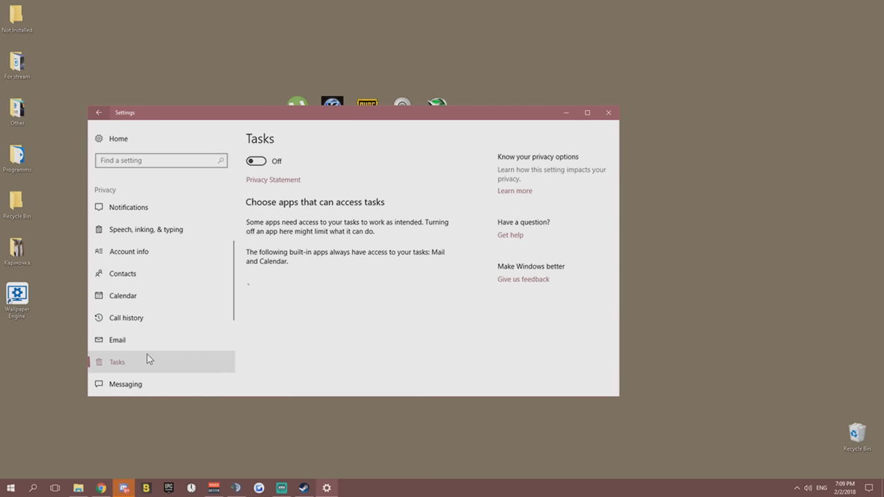
{"action": "left_click", "coordinate": [170, 386]}
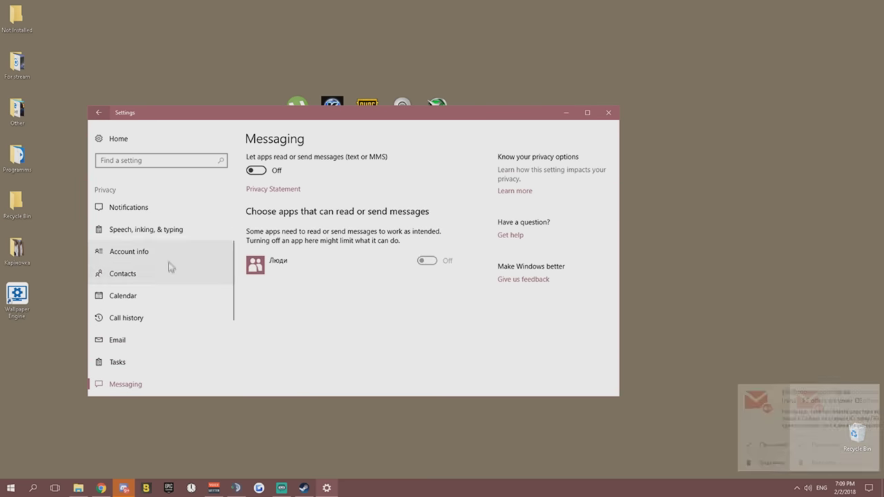
{"action": "scroll", "coordinate": [168, 261], "scroll_direction": "up", "scroll_amount": 2}
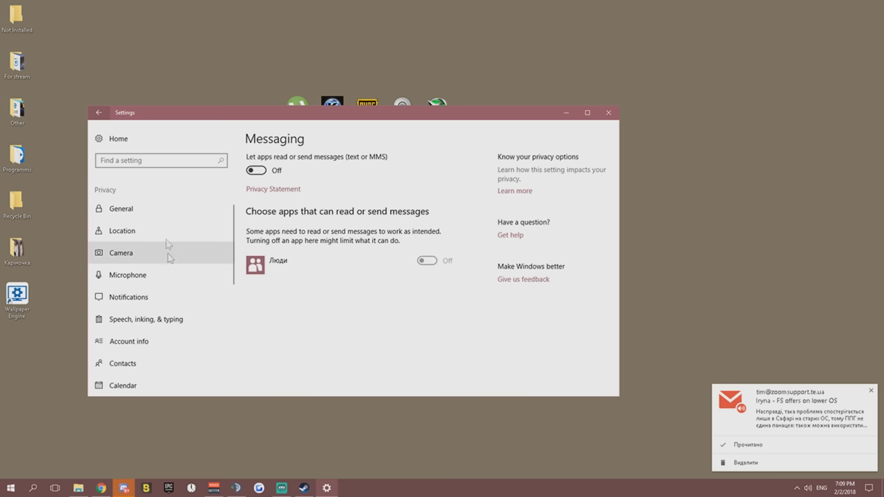
Leave Privacy and open the Update & Security settings to view the Windows Update page
{"action": "left_click", "coordinate": [99, 112]}
{"action": "scroll", "coordinate": [378, 279], "scroll_direction": "down", "scroll_amount": 2}
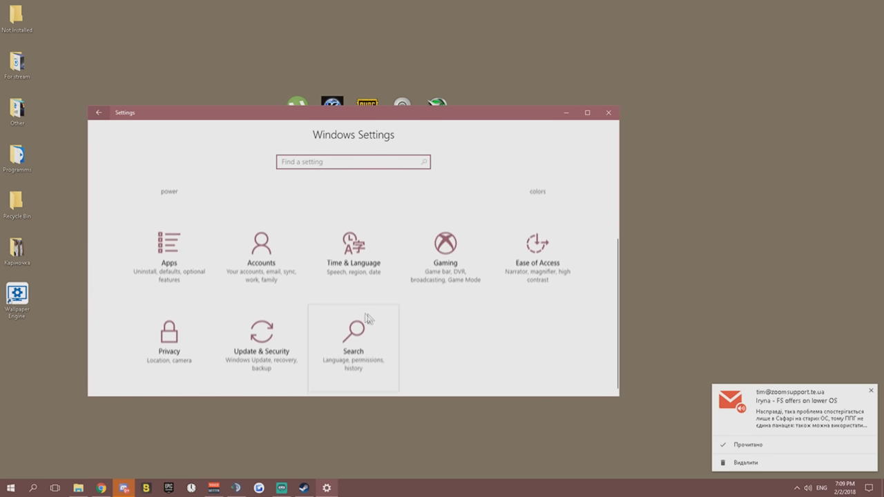
{"action": "left_click", "coordinate": [261, 325]}
{"action": "scroll", "coordinate": [164, 238], "scroll_direction": "down", "scroll_amount": 2}
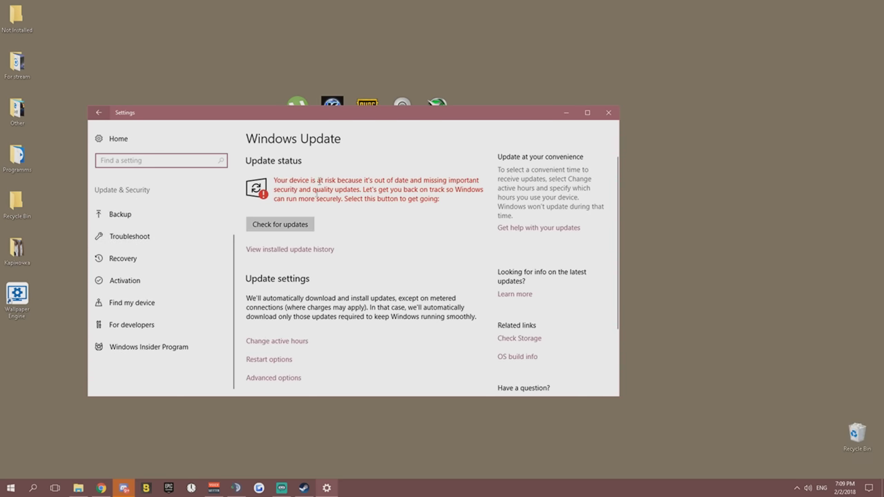
Go through the Backup, Troubleshoot, Recovery, Activation, Find my device and For developers pages
{"action": "left_click", "coordinate": [142, 222]}
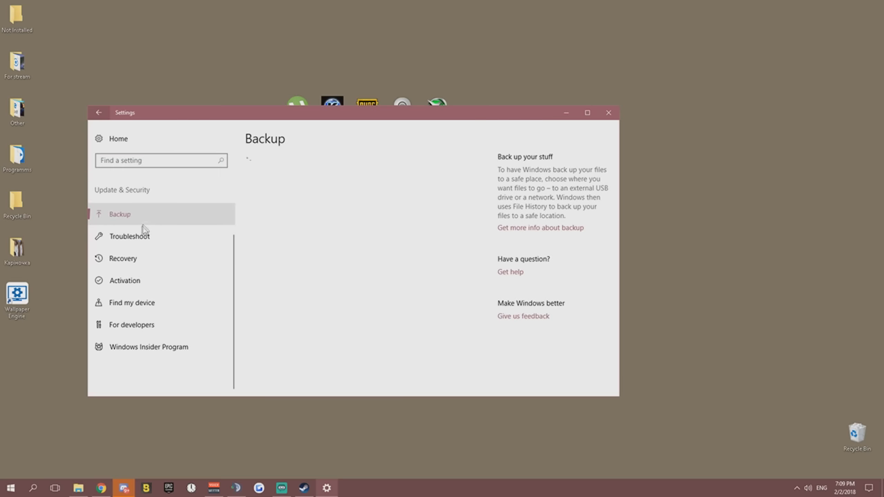
{"action": "left_click", "coordinate": [138, 236]}
{"action": "left_click", "coordinate": [132, 258]}
{"action": "left_click", "coordinate": [130, 285]}
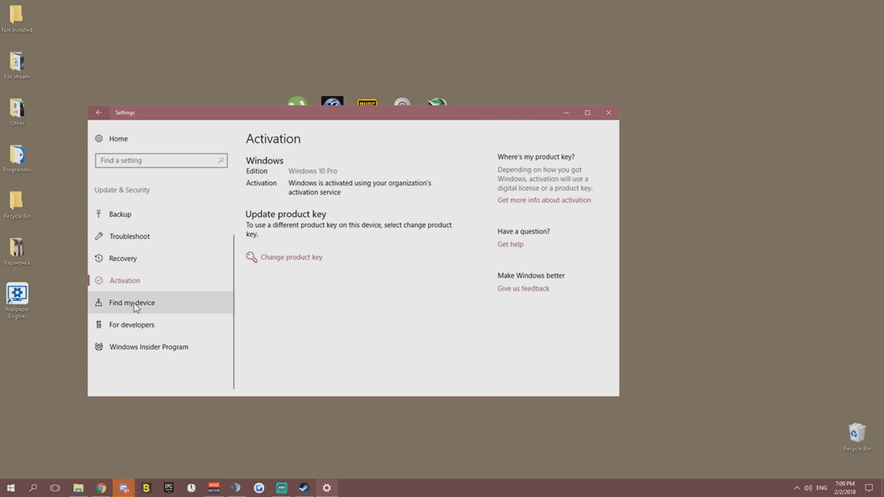
{"action": "left_click", "coordinate": [135, 303]}
{"action": "left_click", "coordinate": [139, 325]}
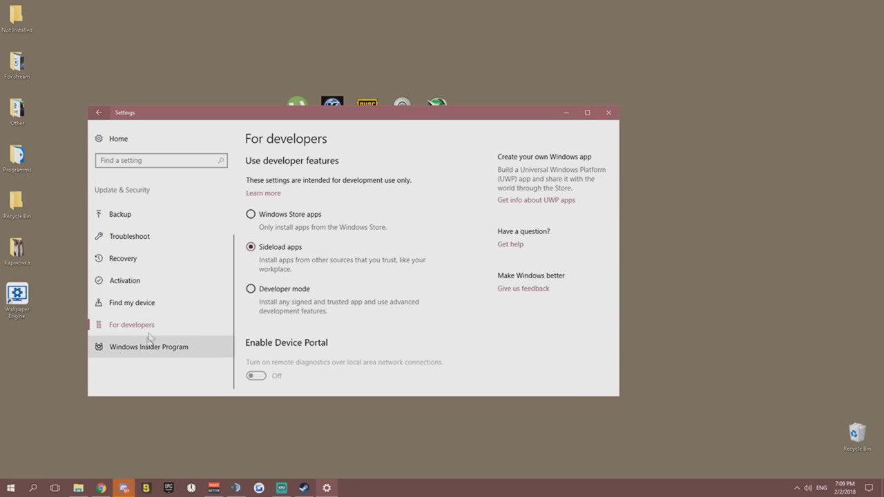
Review the Windows Update status and the Windows Defender page, and recheck the Backup page
{"action": "left_click", "coordinate": [133, 225]}
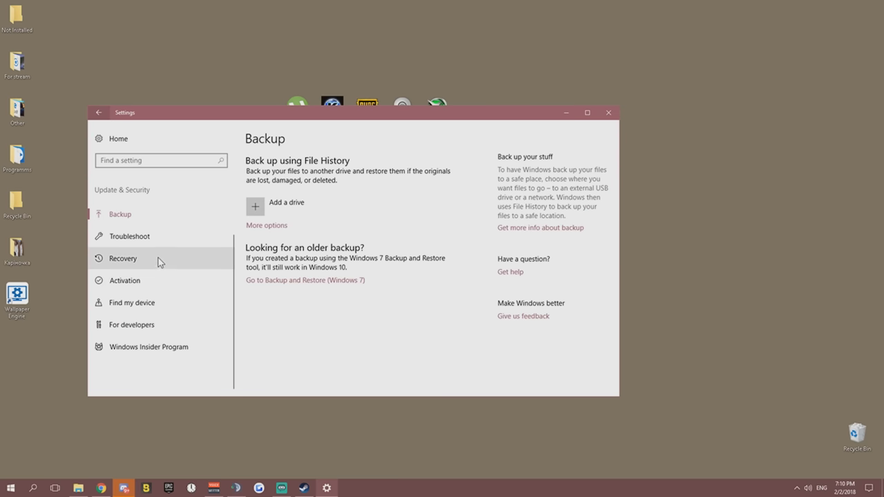
{"action": "scroll", "coordinate": [156, 205], "scroll_direction": "up", "scroll_amount": 1}
{"action": "left_click", "coordinate": [162, 211]}
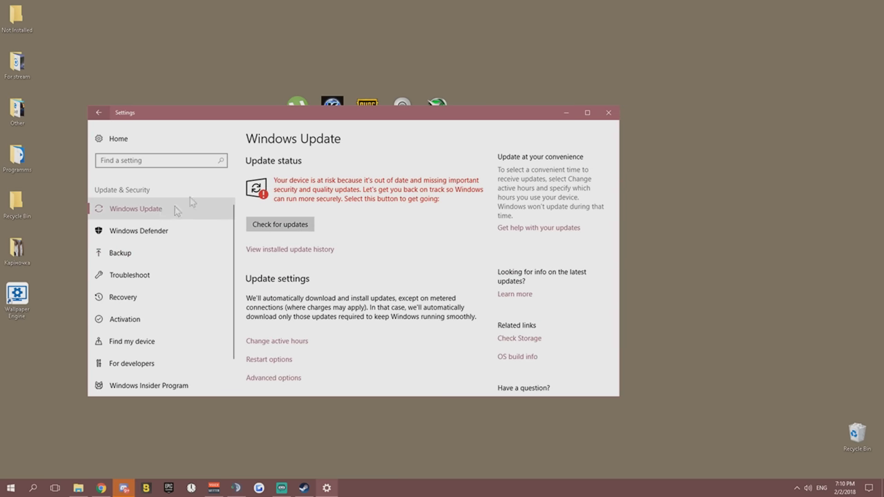
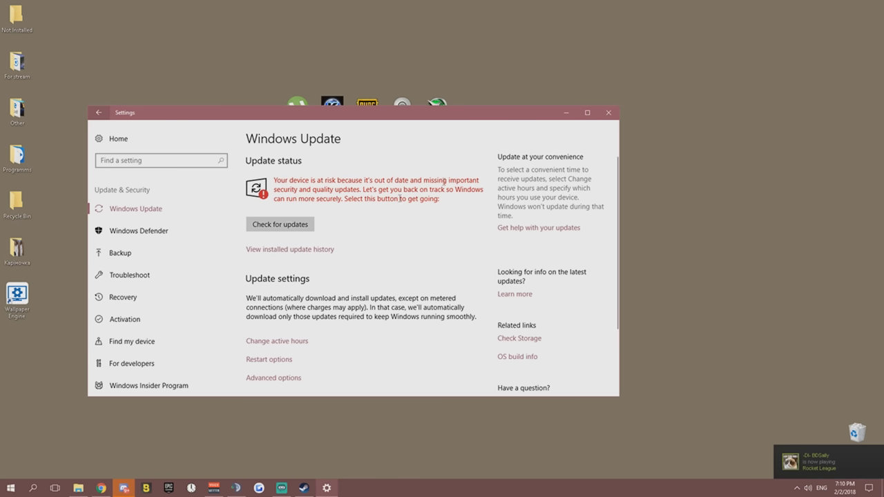
{"action": "left_click", "coordinate": [142, 238]}
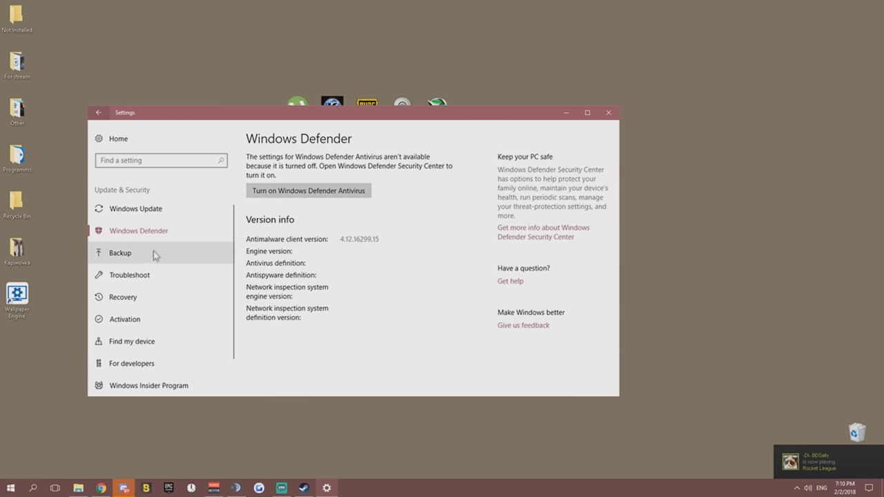
{"action": "left_click", "coordinate": [154, 253]}
Open the Search settings category and look through its Language, Permissions & History and More details pages
{"action": "left_click", "coordinate": [101, 130]}
{"action": "scroll", "coordinate": [449, 297], "scroll_direction": "down", "scroll_amount": 3}
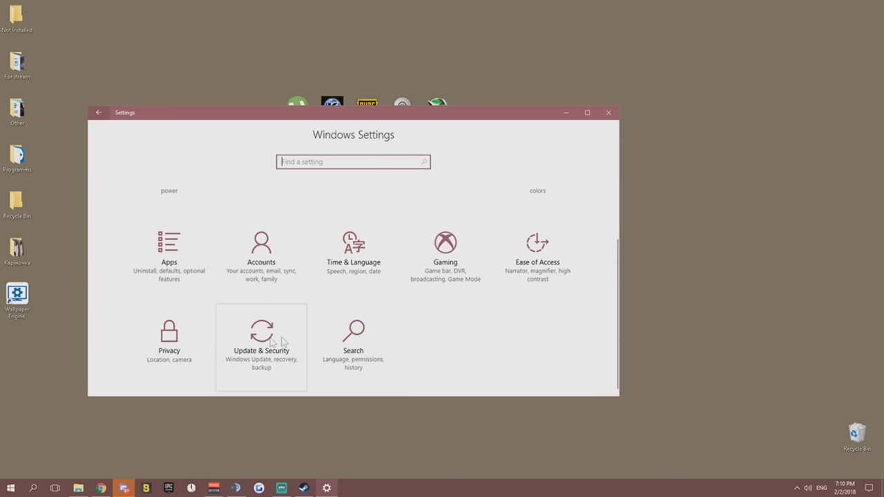
{"action": "left_click", "coordinate": [331, 347]}
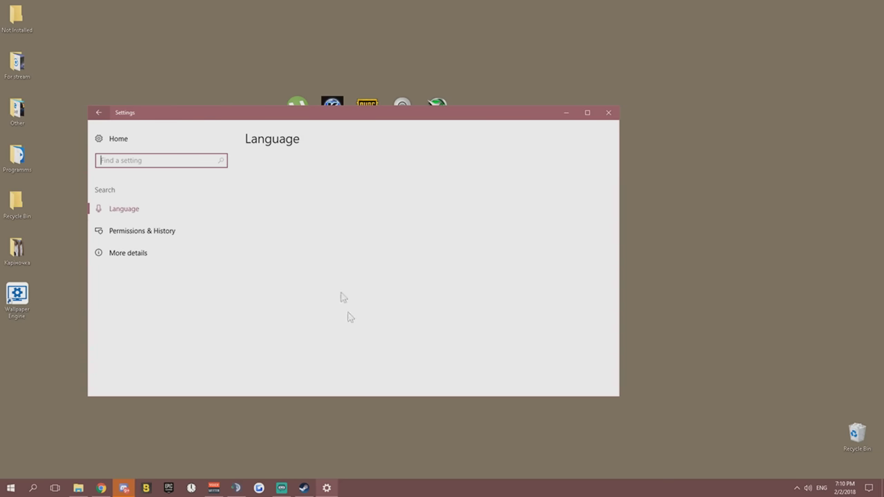
{"action": "left_click", "coordinate": [158, 237]}
{"action": "left_click", "coordinate": [162, 254]}
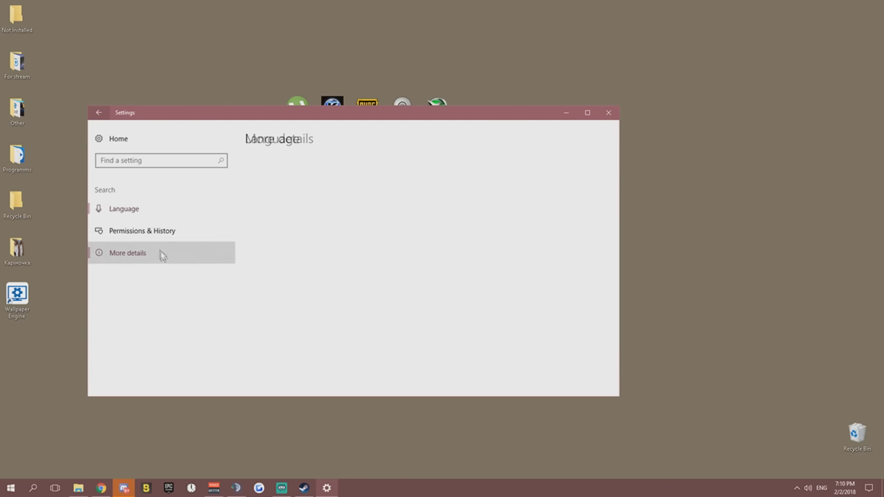
{"action": "left_click", "coordinate": [166, 232]}
{"action": "left_click", "coordinate": [171, 210]}
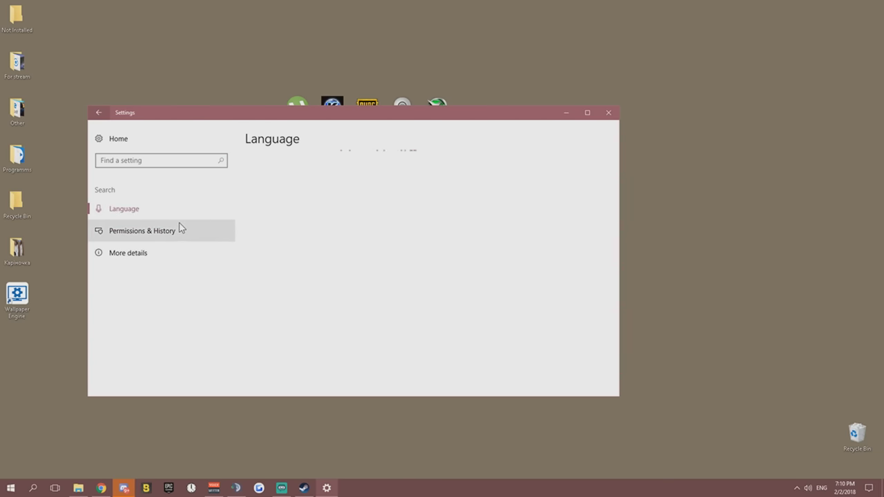
Review the Language, Permissions & History and More details pages of the Search settings, and close Settings
{"action": "left_click", "coordinate": [188, 228]}
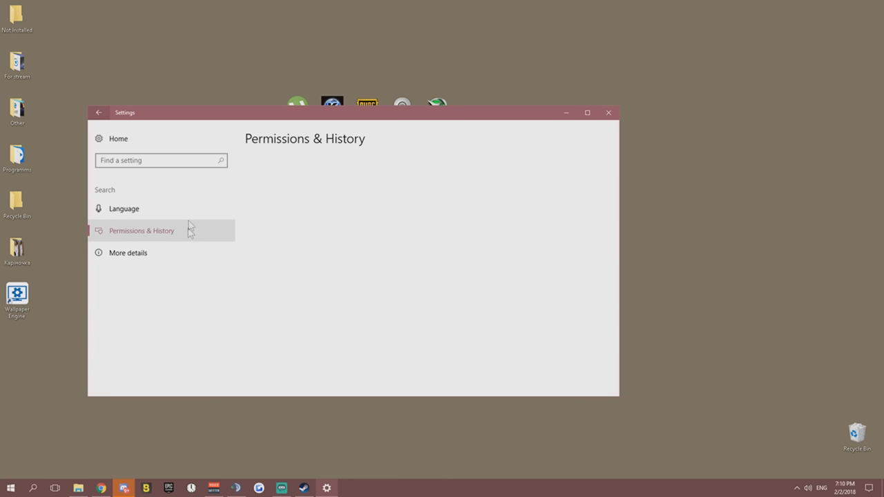
{"action": "left_click", "coordinate": [186, 209]}
{"action": "left_click", "coordinate": [181, 229]}
{"action": "left_click", "coordinate": [182, 210]}
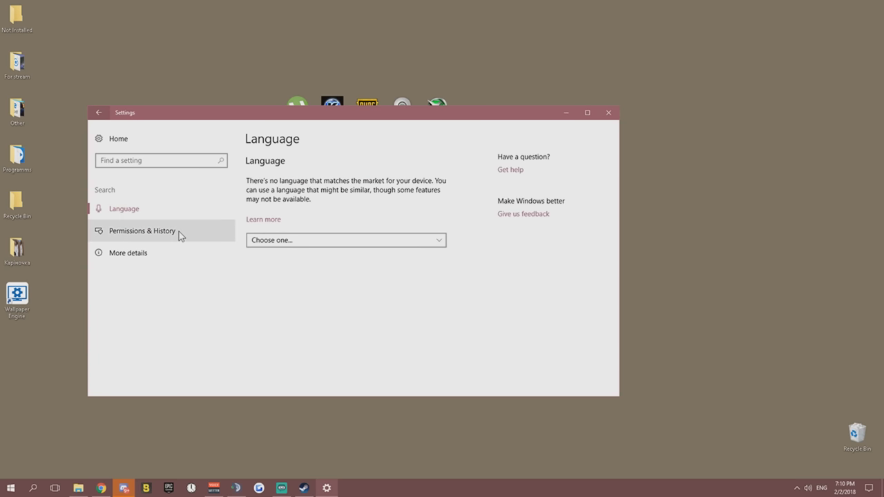
{"action": "left_click", "coordinate": [160, 231]}
{"action": "scroll", "coordinate": [305, 262], "scroll_direction": "down", "scroll_amount": 1}
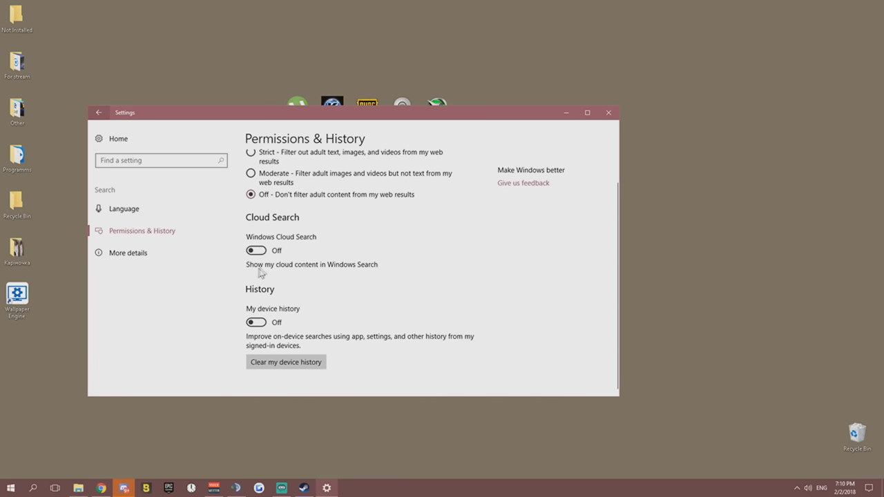
{"action": "scroll", "coordinate": [291, 319], "scroll_direction": "up", "scroll_amount": 1}
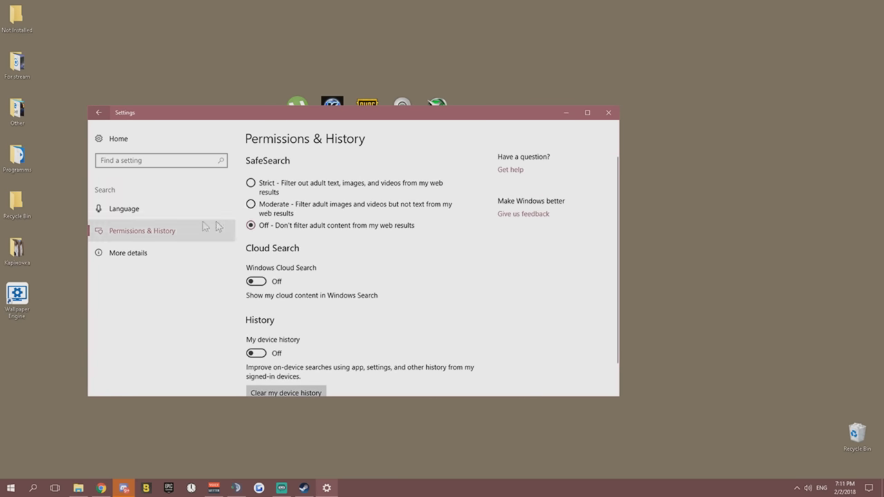
{"action": "left_click", "coordinate": [146, 251]}
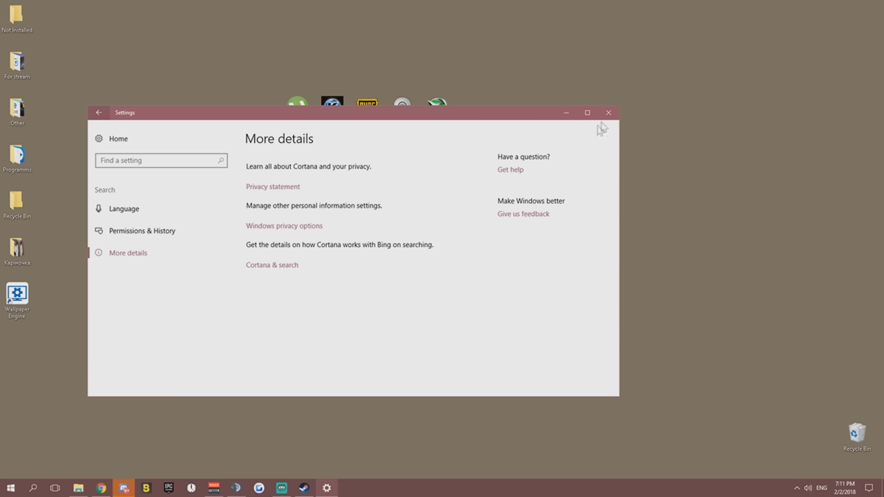
{"action": "left_click", "coordinate": [100, 113]}
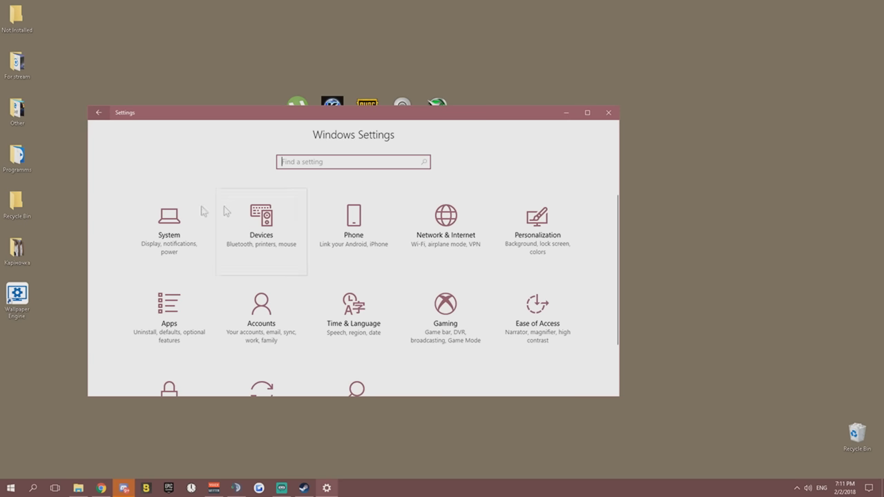
{"action": "left_click", "coordinate": [608, 113]}
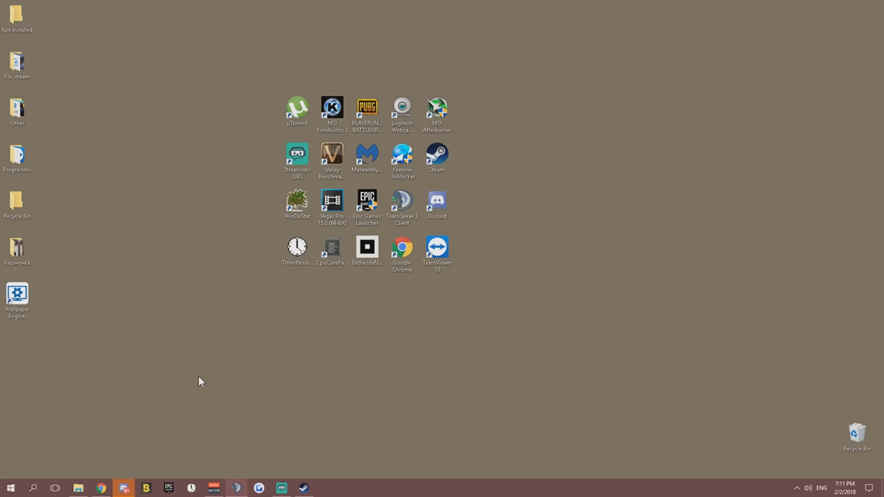
Open the system properties of This PC from File Explorer
{"action": "left_click", "coordinate": [78, 487]}
{"action": "left_click_drag", "start_coordinate": [153, 269], "coordinate": [153, 172]}
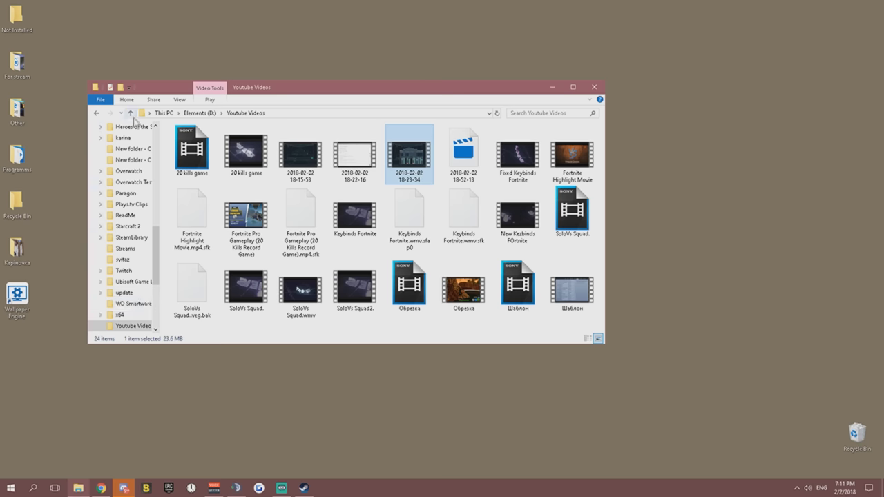
{"action": "left_click", "coordinate": [115, 129]}
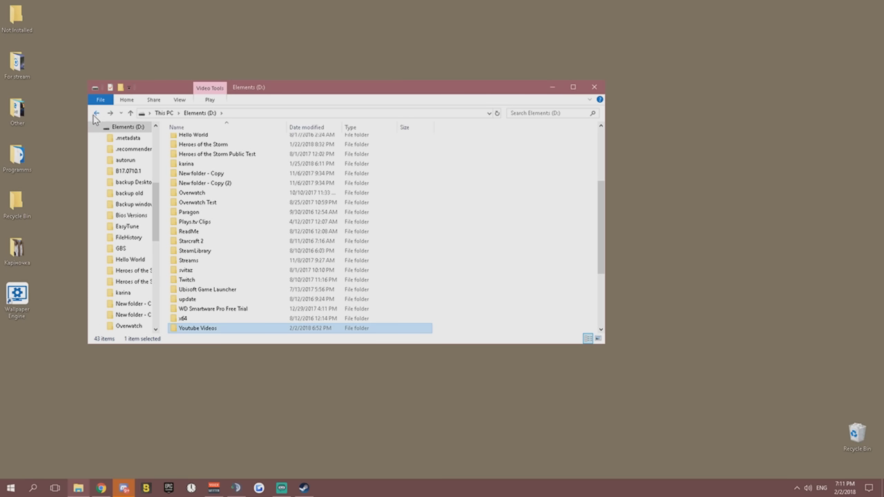
{"action": "key", "text": "alt+Left"}
{"action": "scroll", "coordinate": [134, 194], "scroll_direction": "up", "scroll_amount": 3}
{"action": "left_click", "coordinate": [130, 206]}
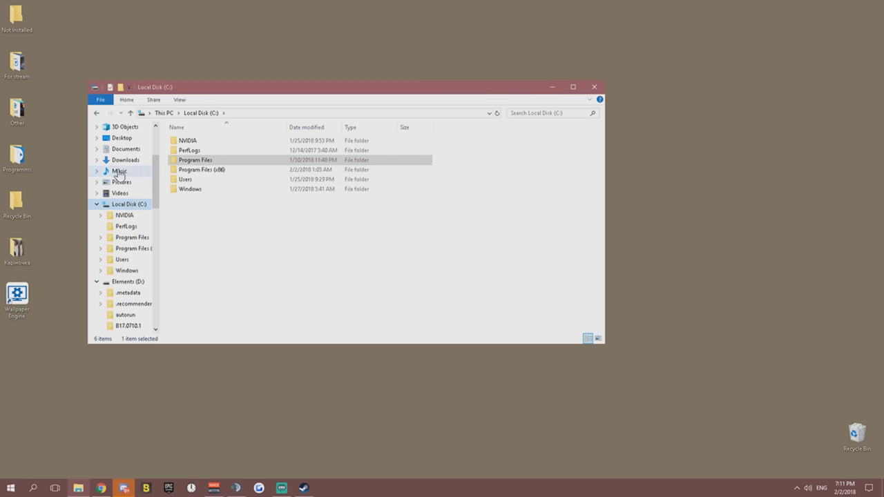
{"action": "scroll", "coordinate": [128, 203], "scroll_direction": "up", "scroll_amount": 3}
{"action": "right_click", "coordinate": [122, 205]}
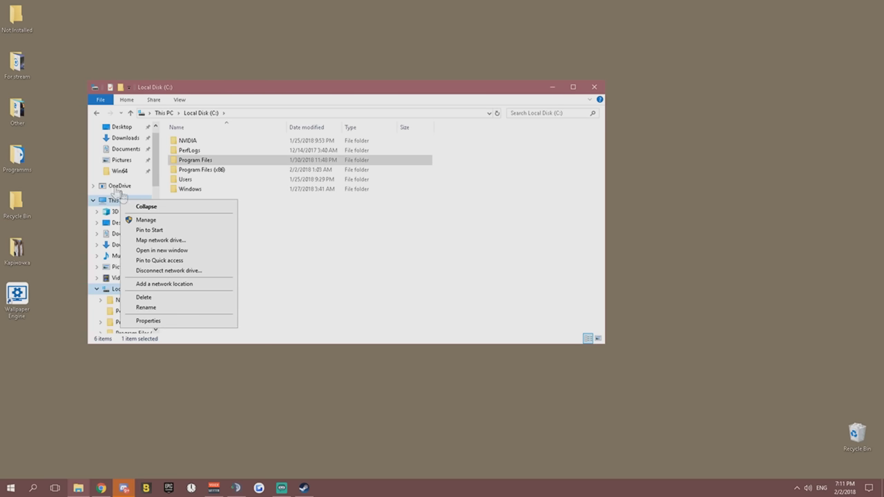
{"action": "left_click", "coordinate": [164, 320]}
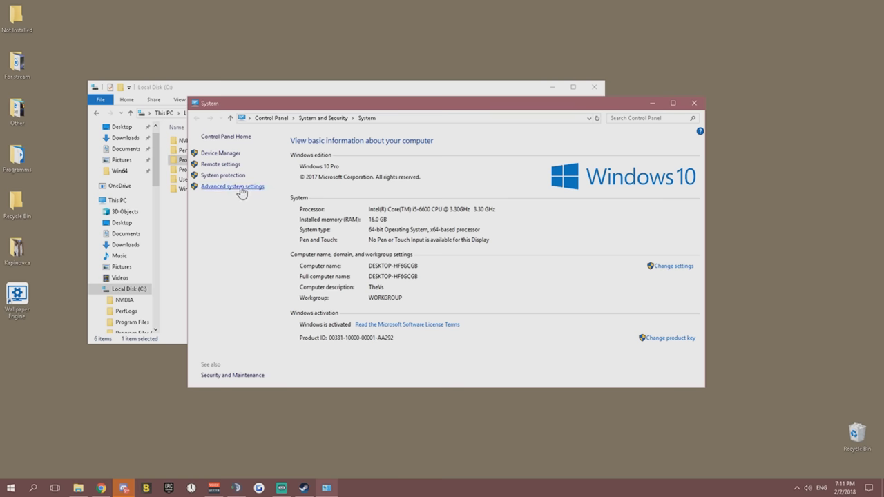
Open the advanced system performance options and choose best performance for visual effects, enabling only Show thumbnails instead of icons
{"action": "left_click", "coordinate": [233, 188]}
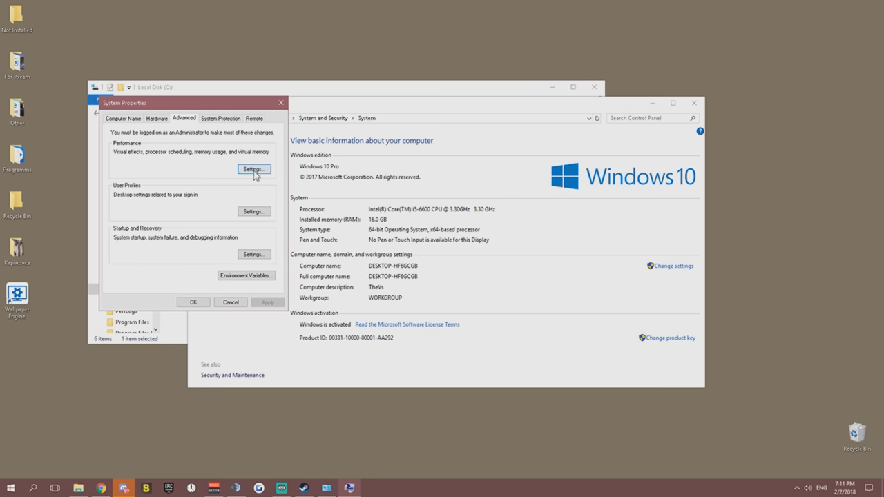
{"action": "left_click", "coordinate": [254, 170]}
{"action": "left_click_drag", "start_coordinate": [156, 138], "coordinate": [356, 117]}
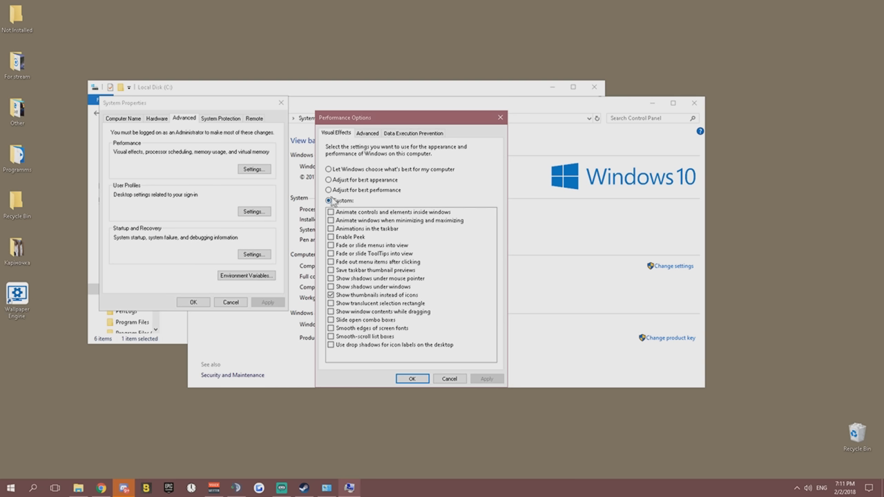
{"action": "left_click", "coordinate": [329, 189]}
{"action": "left_click", "coordinate": [330, 295]}
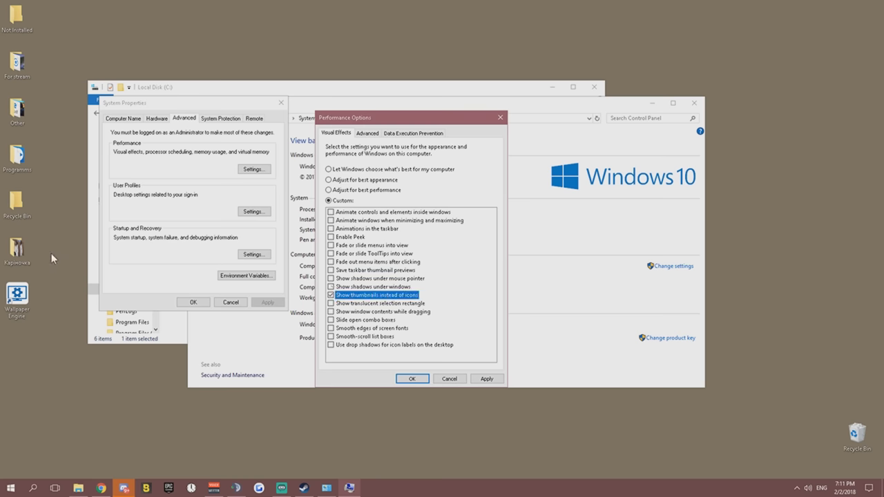
Display the desktop folder Other as large icons to view its file thumbnails, and close the folder
{"action": "double_click", "coordinate": [17, 109]}
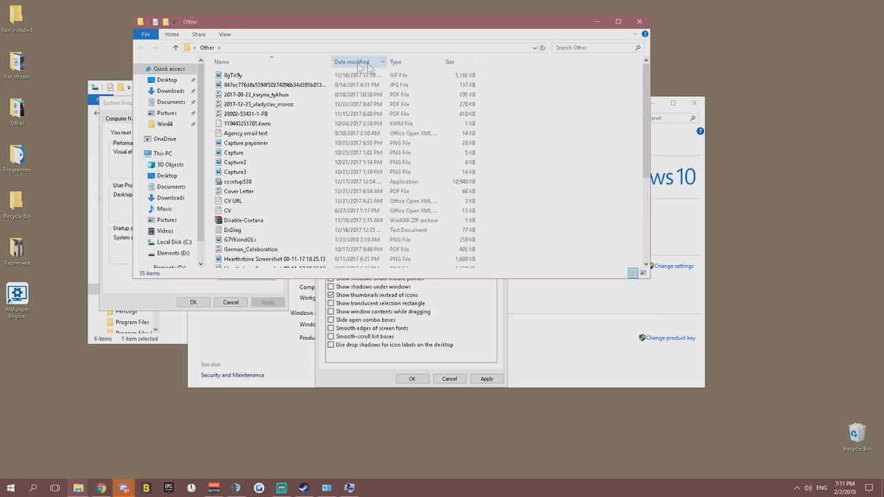
{"action": "left_click", "coordinate": [224, 33]}
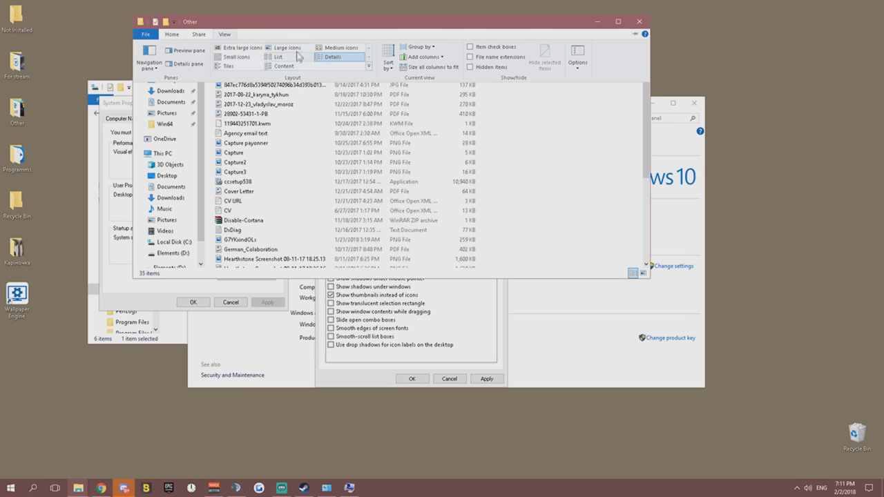
{"action": "left_click", "coordinate": [285, 48]}
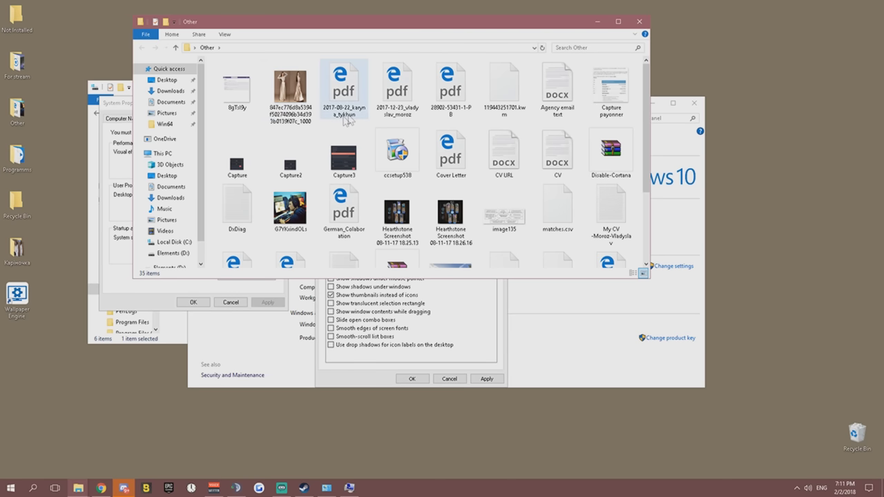
{"action": "left_click", "coordinate": [639, 22]}
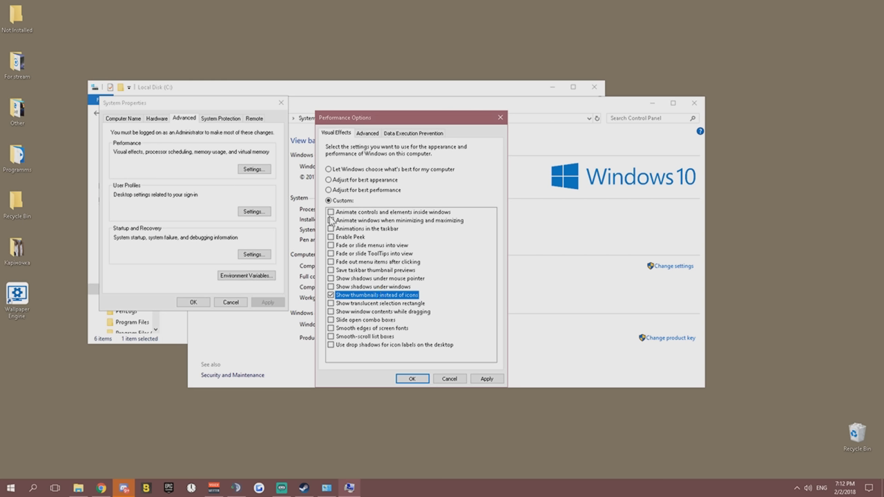
Reselect Adjust for best performance, re-enable Show thumbnails instead of icons, and apply the visual effects
{"action": "left_click", "coordinate": [328, 190]}
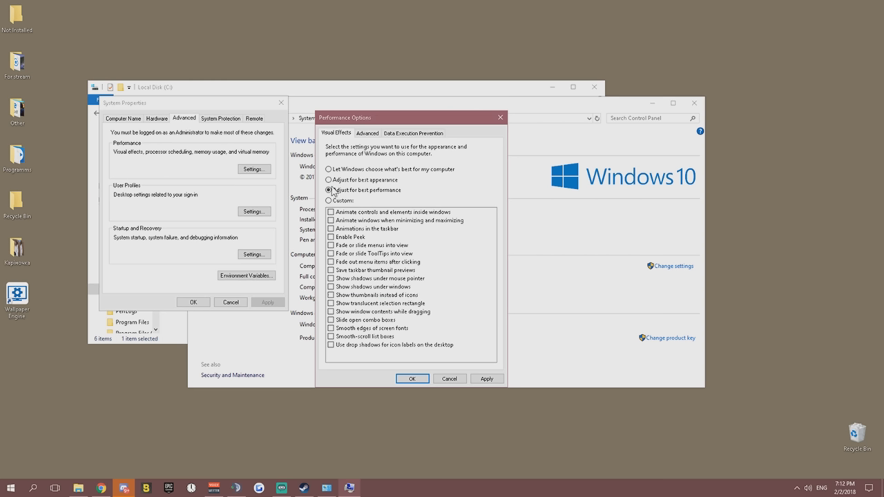
{"action": "left_click", "coordinate": [331, 295]}
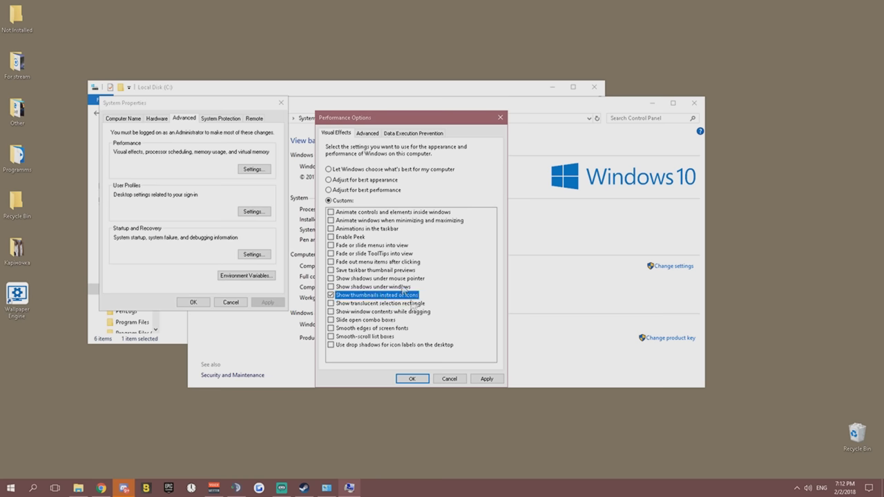
{"action": "left_click", "coordinate": [486, 378]}
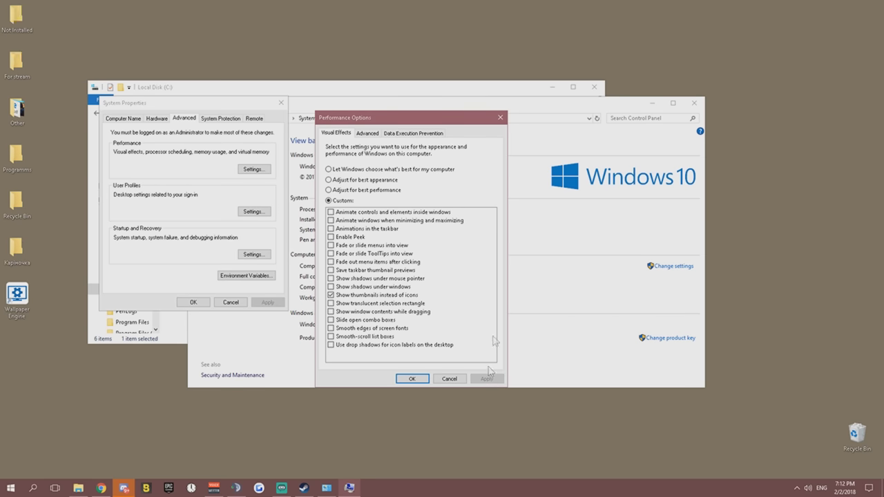
Set the paging file on drive C: to System managed size, keep drive D: without one, and accept the virtual memory settings
{"action": "left_click", "coordinate": [367, 133]}
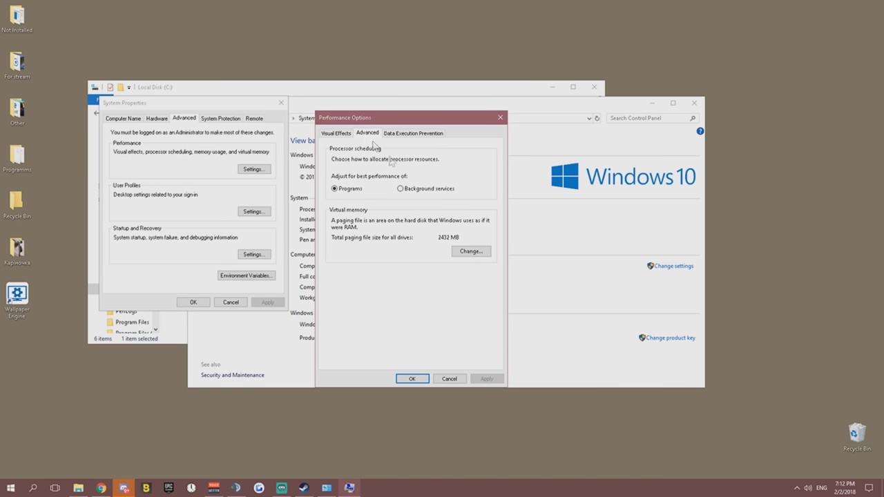
{"action": "left_click", "coordinate": [470, 251]}
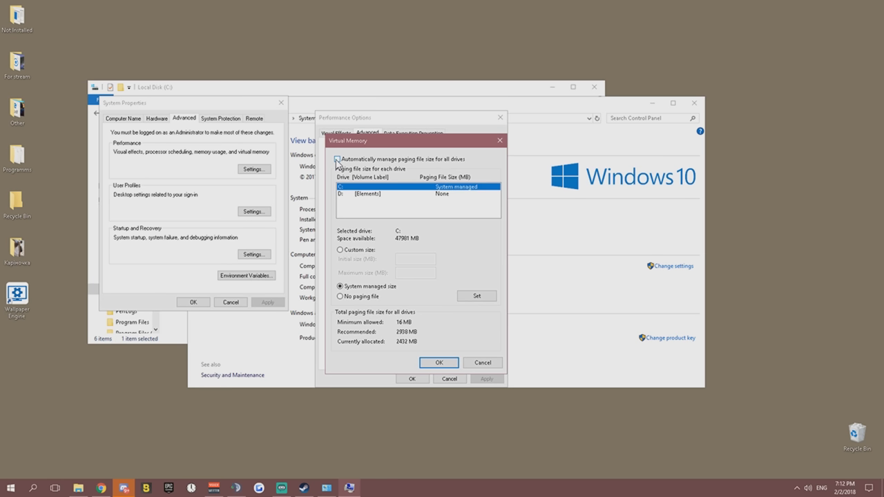
{"action": "left_click", "coordinate": [472, 298]}
{"action": "left_click", "coordinate": [381, 195]}
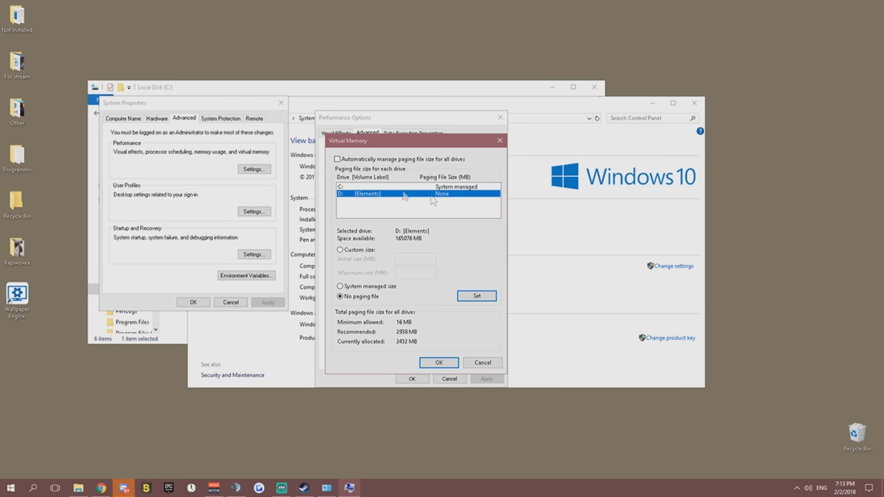
{"action": "left_click", "coordinate": [355, 187]}
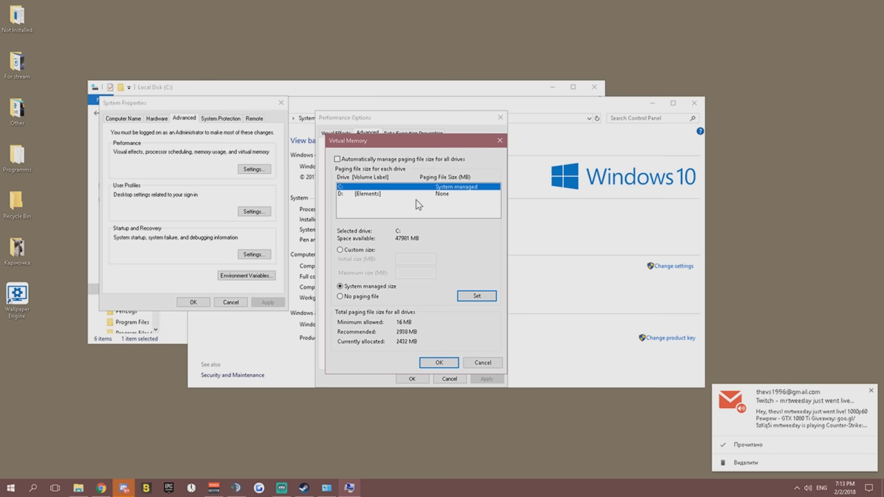
{"action": "left_click", "coordinate": [445, 364]}
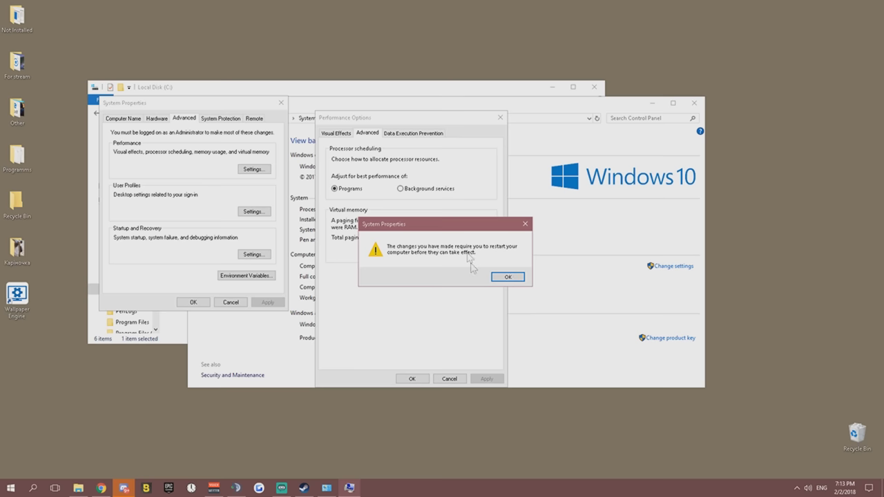
{"action": "left_click", "coordinate": [507, 276]}
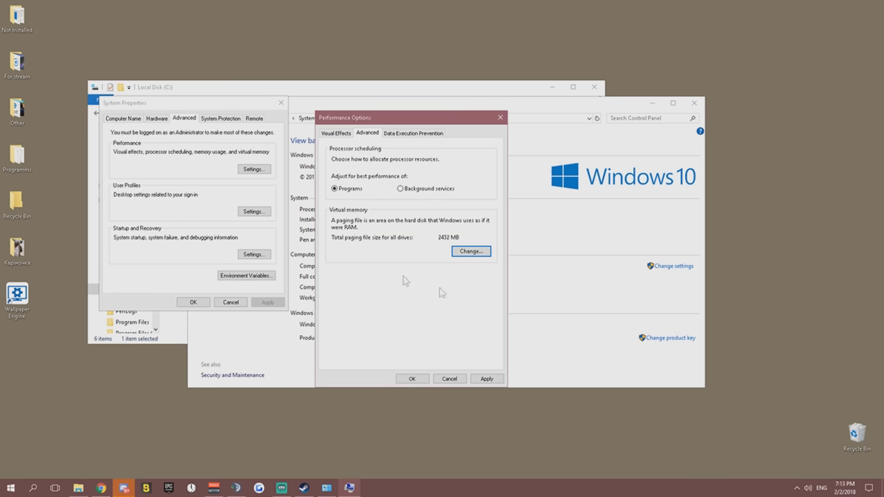
View the Data Execution Prevention options, and accept the Performance Options and System Properties dialogs
{"action": "left_click", "coordinate": [402, 137]}
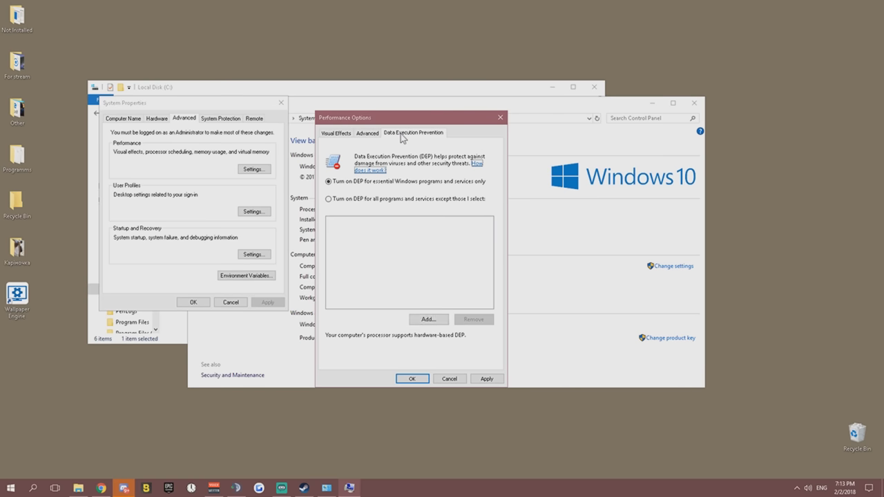
{"action": "left_click", "coordinate": [366, 136]}
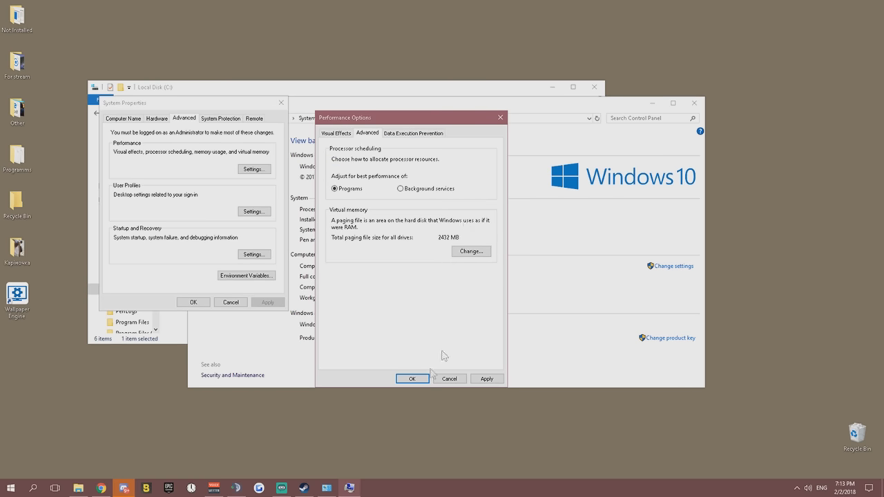
{"action": "left_click", "coordinate": [412, 379]}
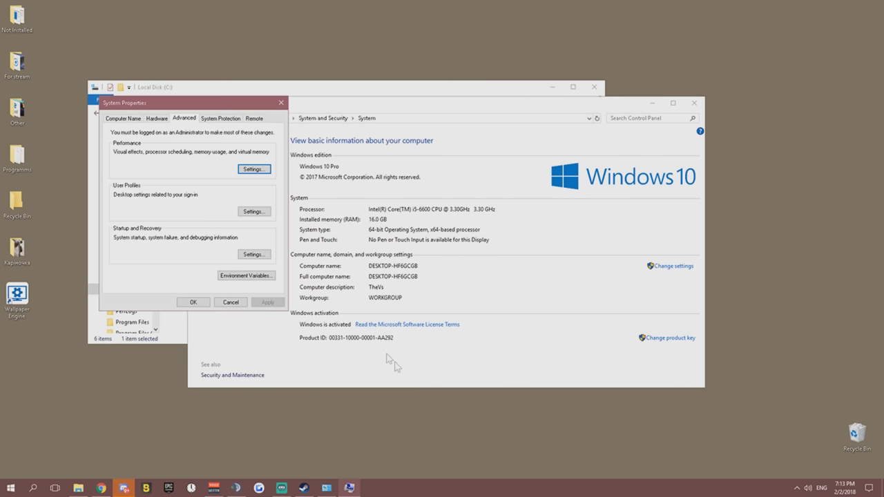
{"action": "left_click", "coordinate": [196, 303]}
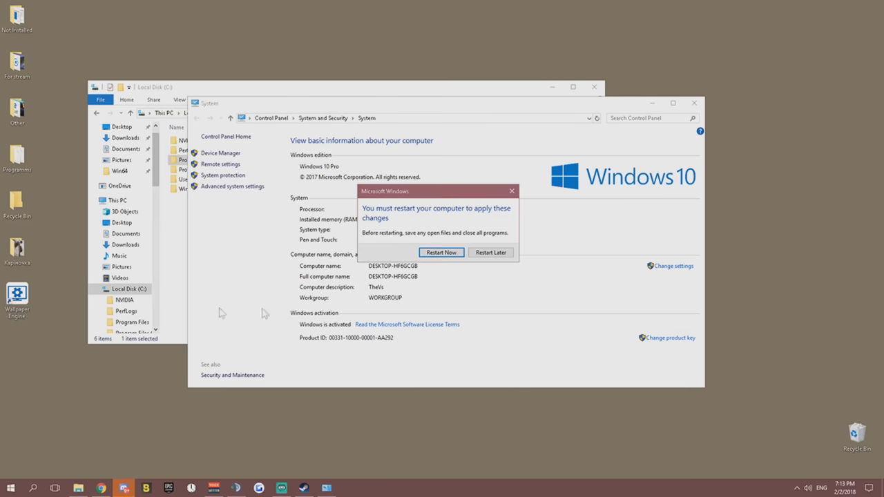
Dismiss the restart prompt without restarting, and close the System and File Explorer windows
{"action": "left_click", "coordinate": [512, 192]}
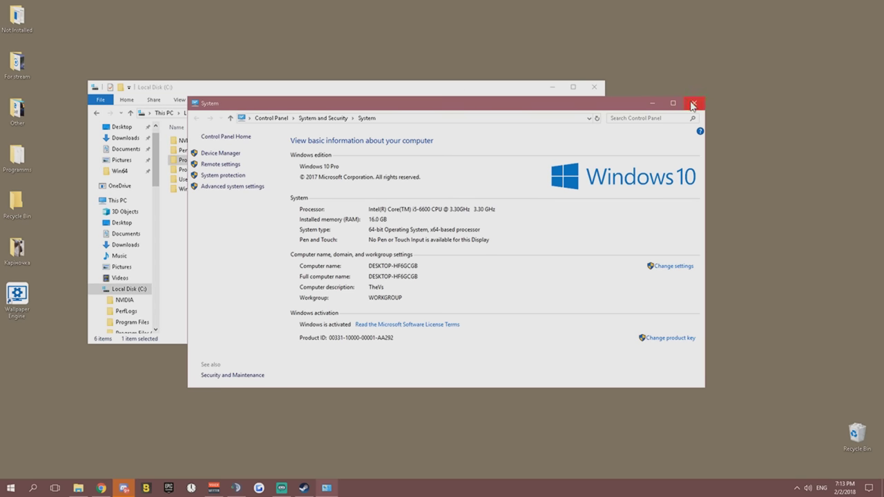
{"action": "left_click", "coordinate": [694, 102]}
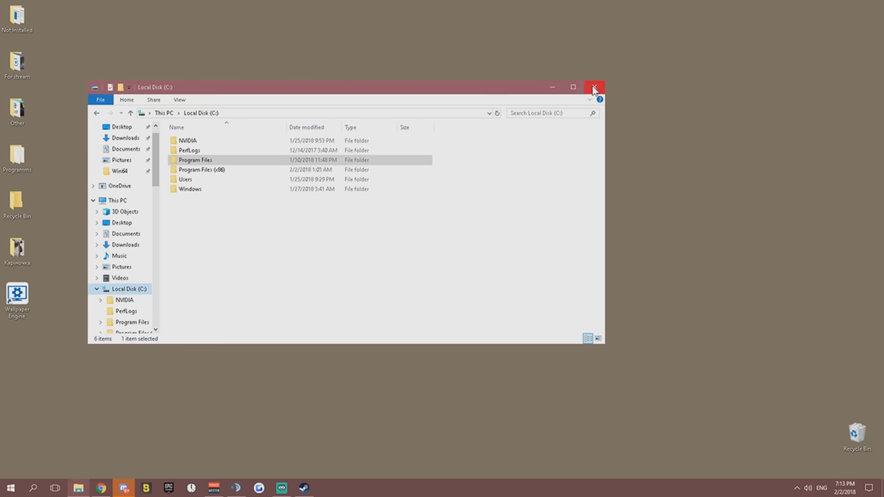
{"action": "left_click", "coordinate": [592, 87]}
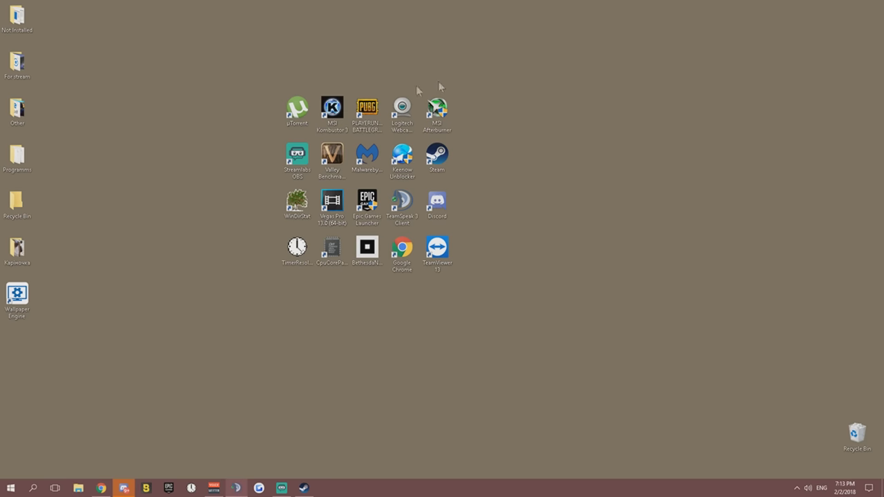
Open the Unpark-CPU-App folder inside For stream > Fortnite FPS by TheVs and move its window aside to uncover the desktop shortcuts
{"action": "double_click", "coordinate": [19, 73]}
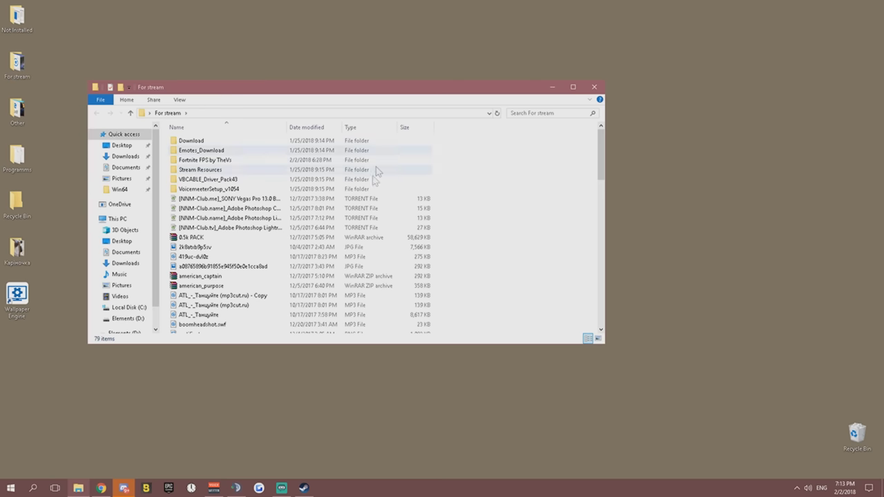
{"action": "double_click", "coordinate": [202, 162]}
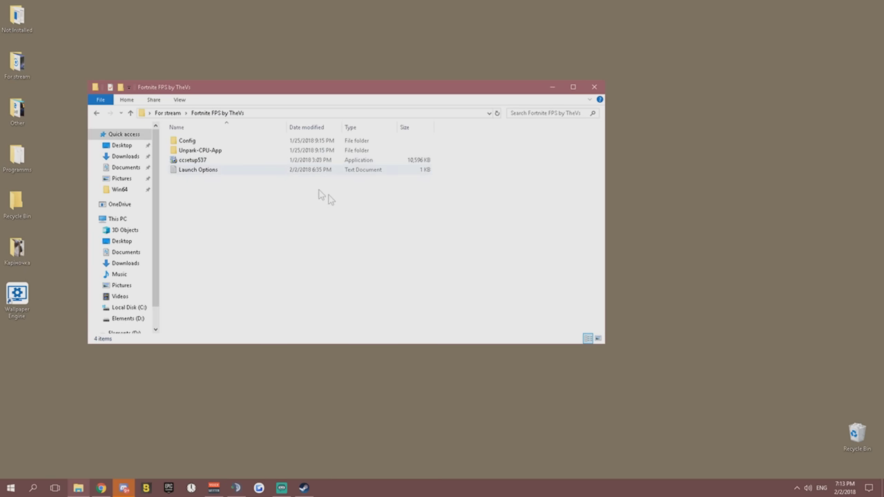
{"action": "double_click", "coordinate": [201, 150]}
{"action": "left_click_drag", "start_coordinate": [293, 94], "coordinate": [587, 103]}
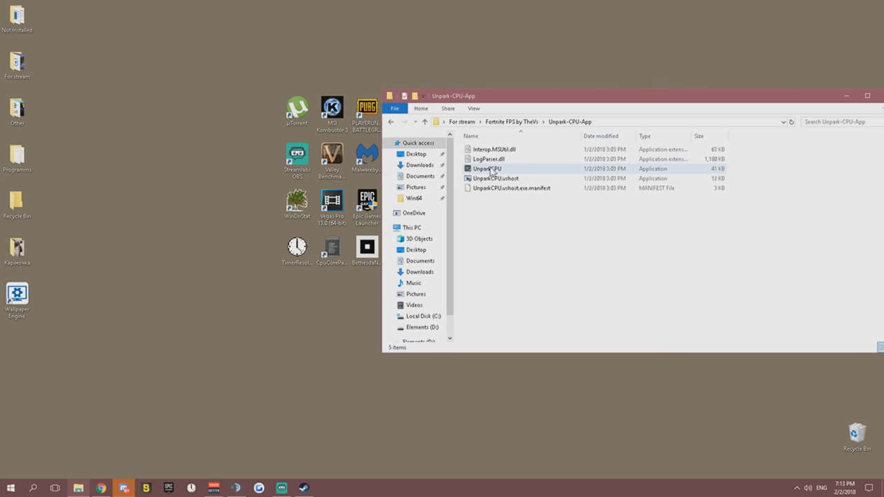
Launch CPU Core Parking Manager from the desktop, reposition its window, and dismiss the update notice
{"action": "double_click", "coordinate": [328, 248]}
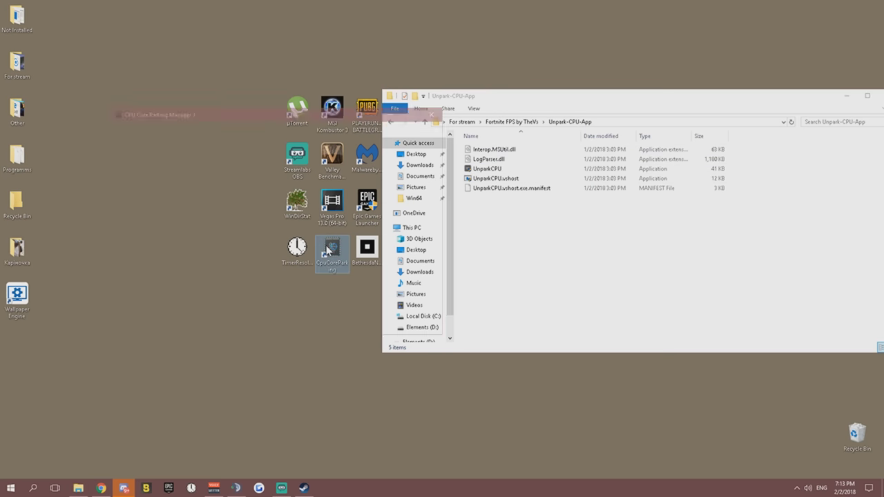
{"action": "left_click_drag", "start_coordinate": [274, 122], "coordinate": [240, 109]}
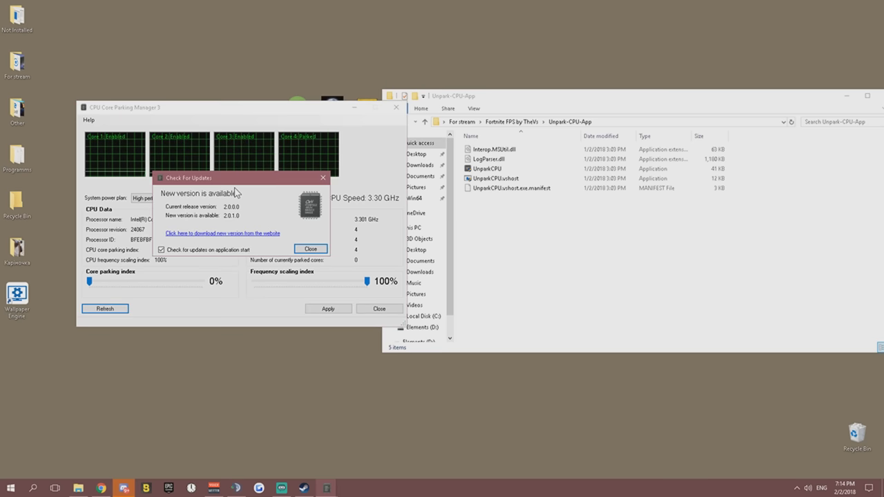
{"action": "left_click", "coordinate": [322, 178]}
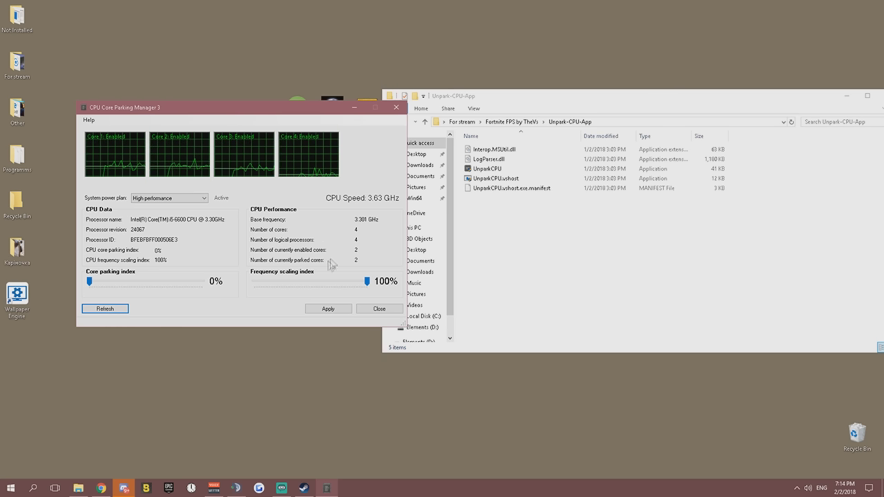
Apply a core parking index of 0% and a frequency scaling index of 100%, and close CPU Core Parking Manager
{"action": "left_click", "coordinate": [369, 283]}
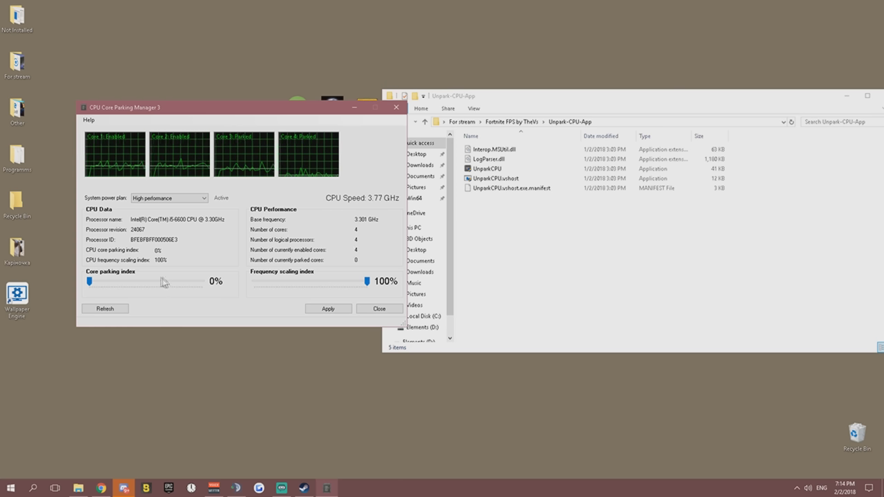
{"action": "left_click", "coordinate": [337, 310]}
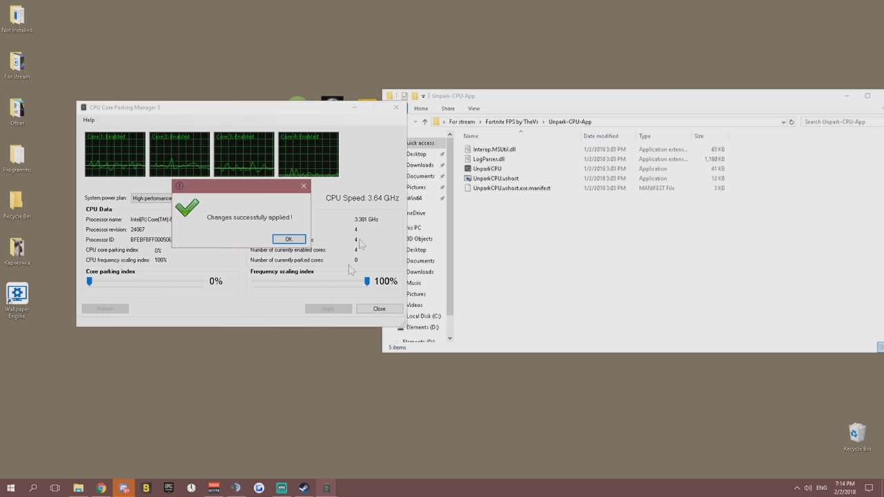
{"action": "left_click", "coordinate": [288, 239]}
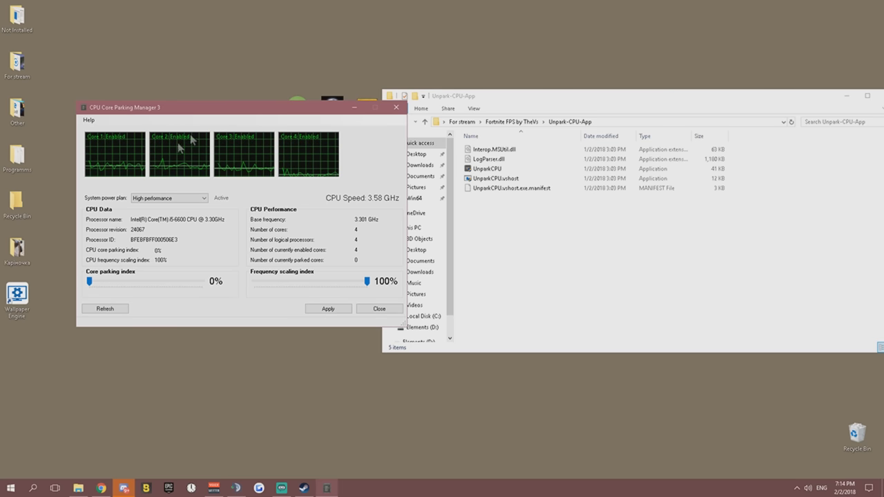
{"action": "left_click", "coordinate": [396, 107]}
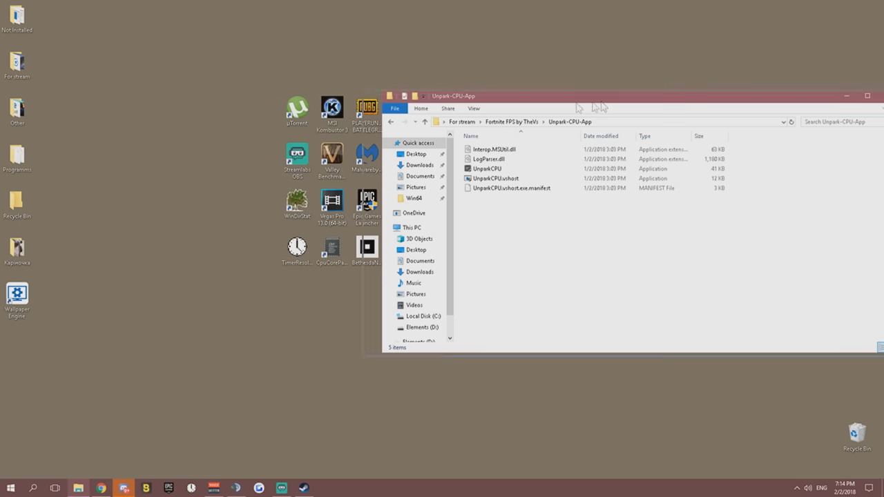
Return to the Fortnite FPS by TheVs folder, select the ccsetup537 installer, and minimize the window
{"action": "left_click", "coordinate": [390, 124]}
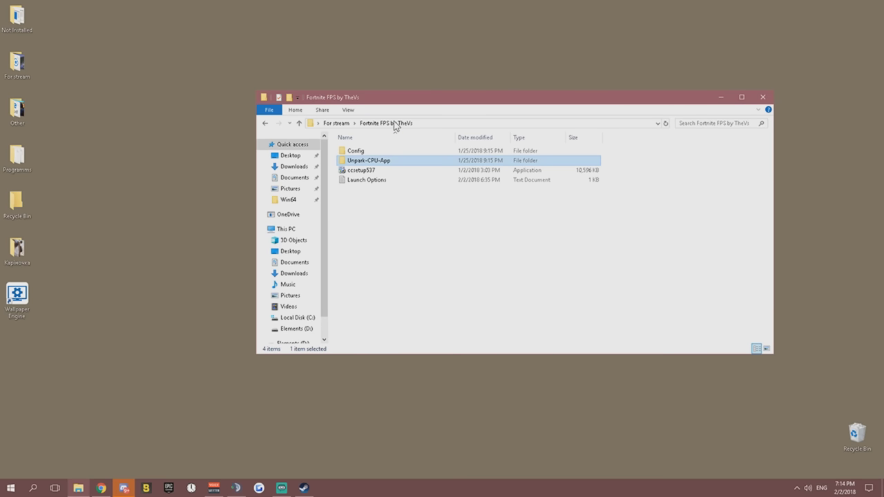
{"action": "left_click", "coordinate": [361, 172]}
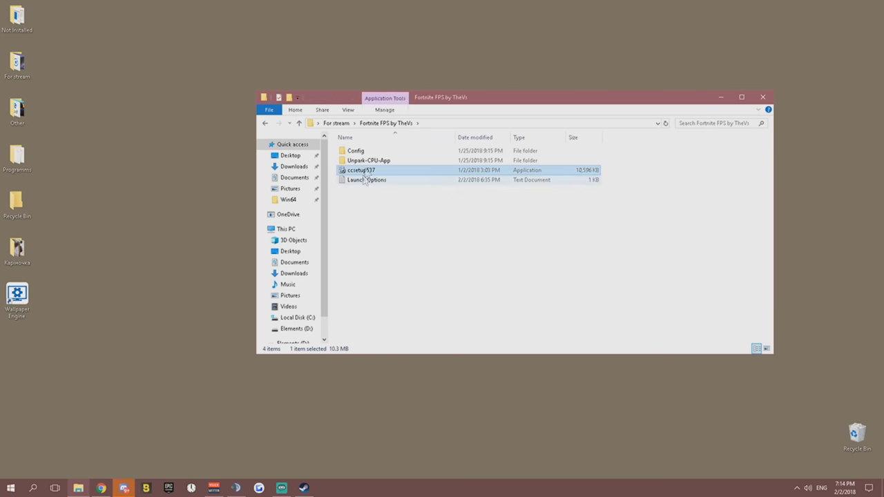
{"action": "left_click", "coordinate": [720, 97]}
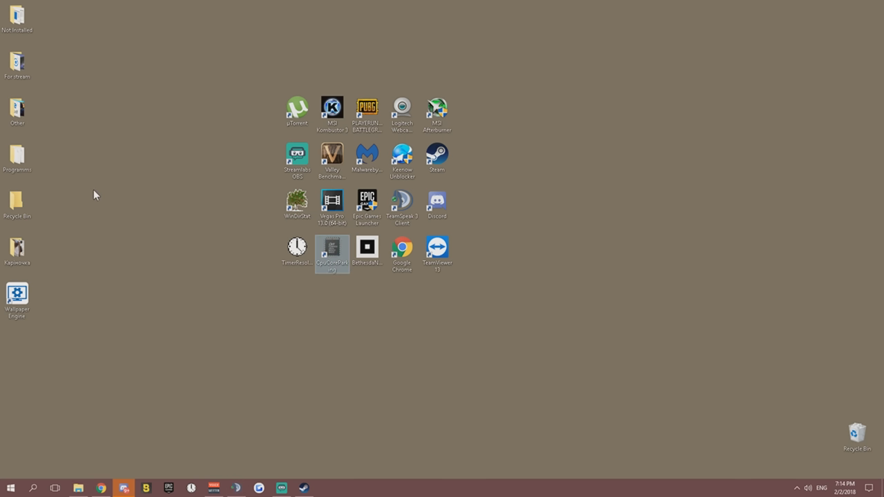
Look through the Programms desktop folder and the list of installed apps, closing both
{"action": "left_click", "coordinate": [21, 167]}
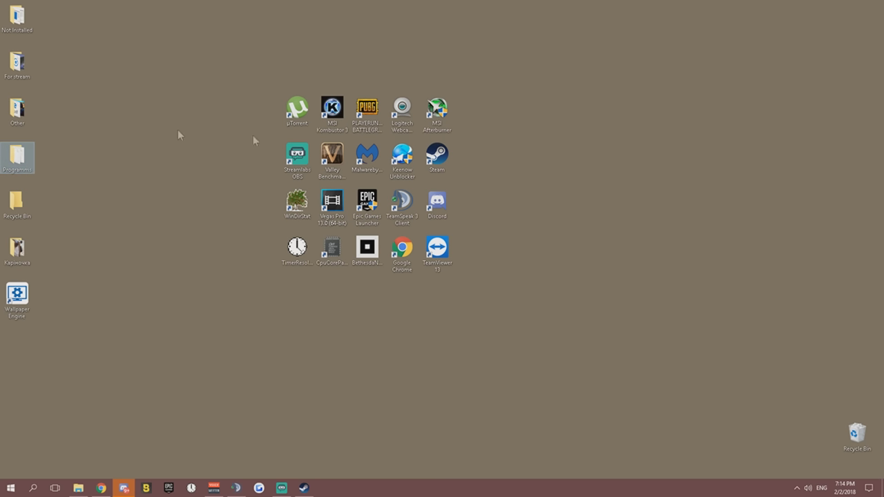
{"action": "double_click", "coordinate": [28, 156]}
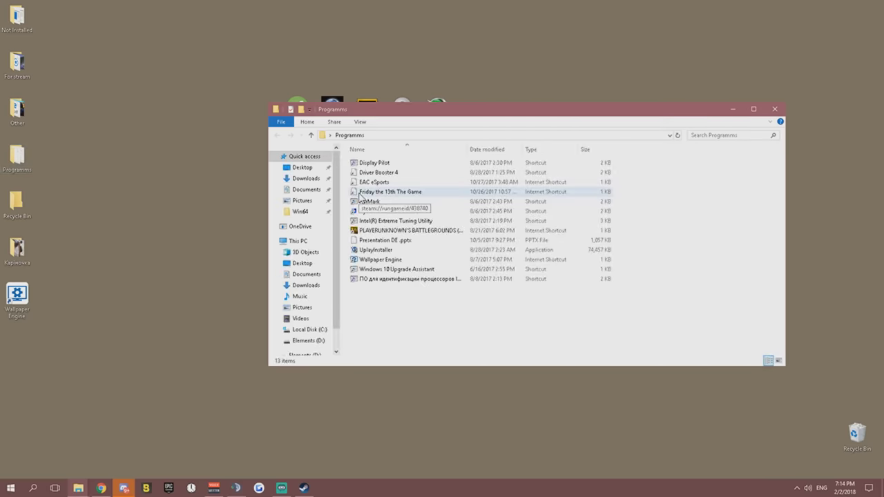
{"action": "left_click", "coordinate": [774, 110]}
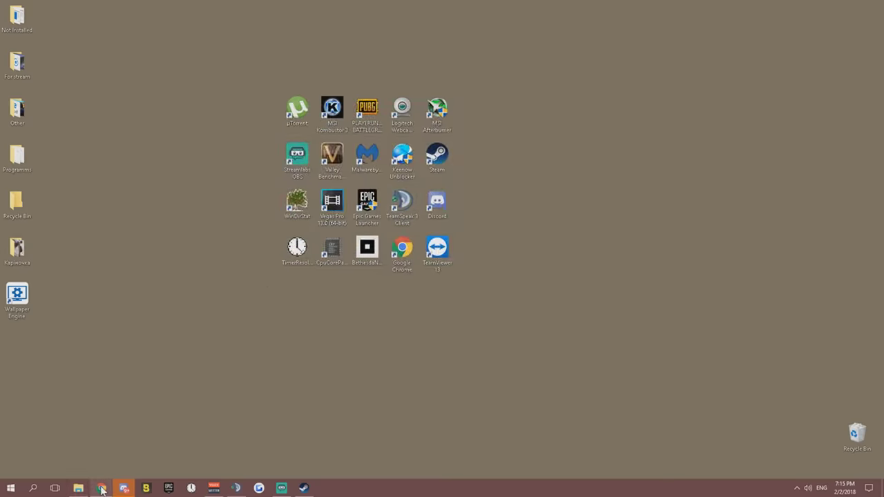
{"action": "left_click", "coordinate": [10, 488]}
{"action": "scroll", "coordinate": [90, 329], "scroll_direction": "down", "scroll_amount": 10}
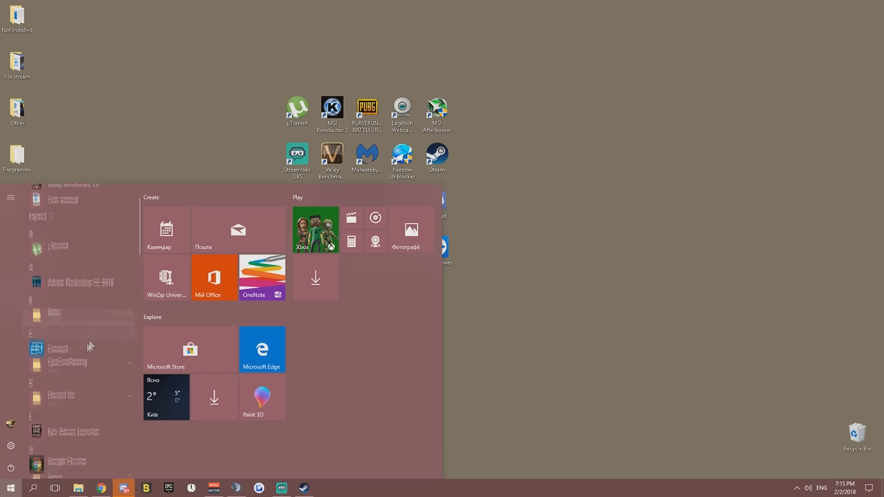
{"action": "scroll", "coordinate": [89, 307], "scroll_direction": "down", "scroll_amount": 3}
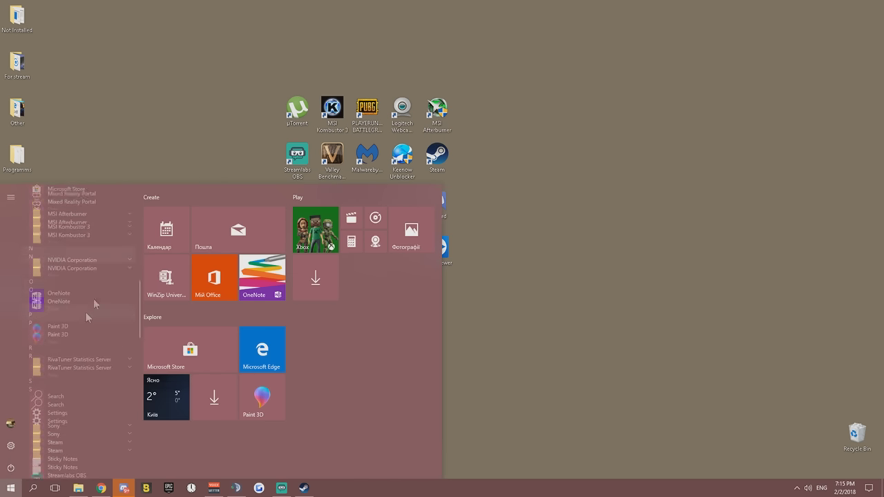
{"action": "left_click", "coordinate": [153, 159]}
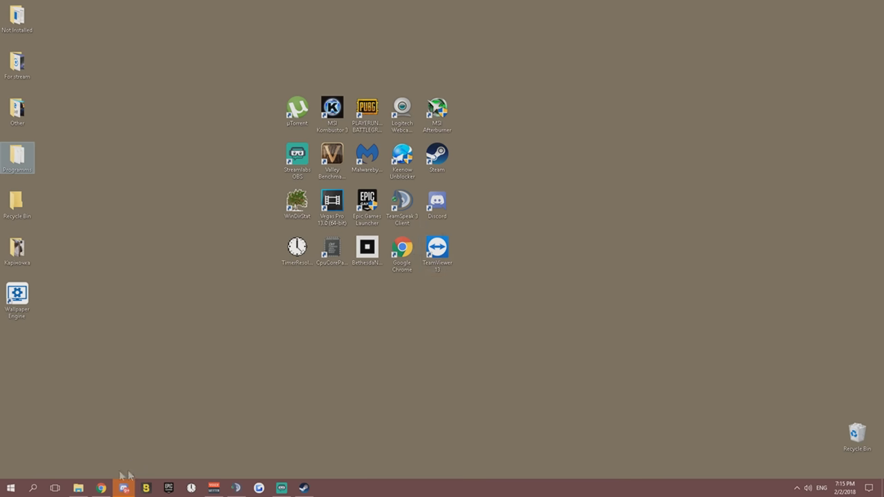
Install CCleaner v5.37 from the ccsetup537 file, launch it, and decline the new version download
{"action": "left_click", "coordinate": [78, 488]}
{"action": "double_click", "coordinate": [366, 171]}
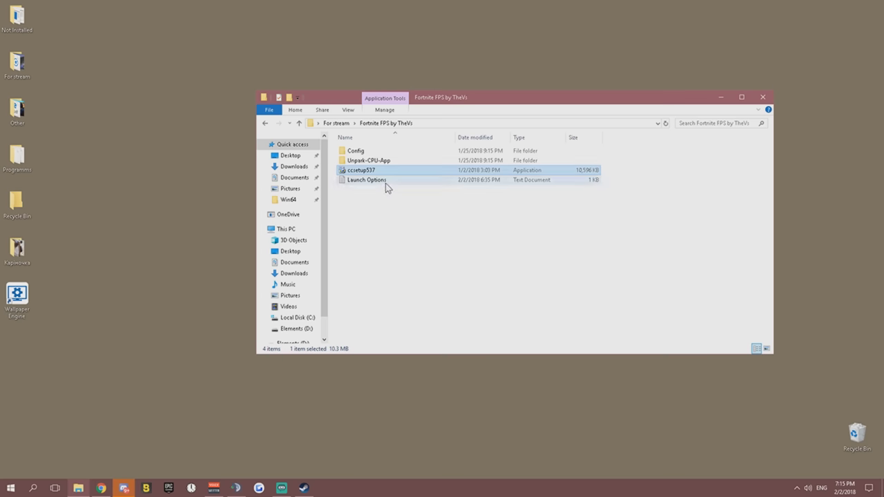
{"action": "left_click", "coordinate": [441, 267]}
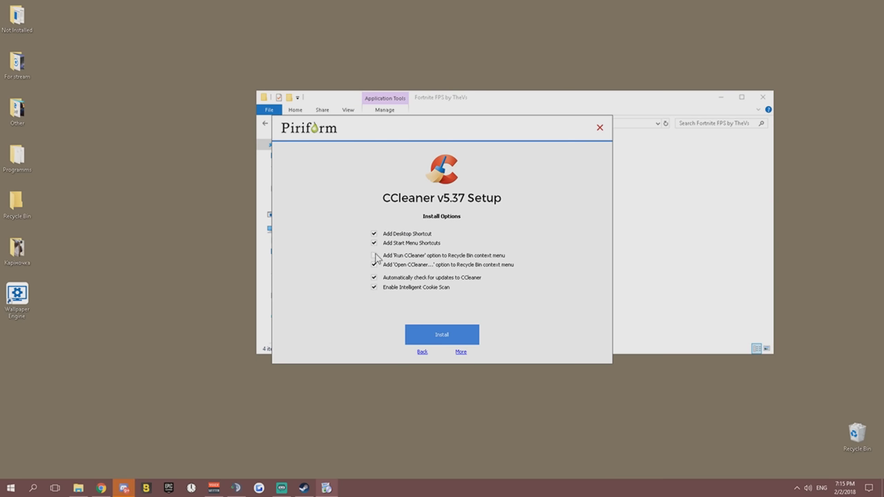
{"action": "left_click", "coordinate": [443, 336]}
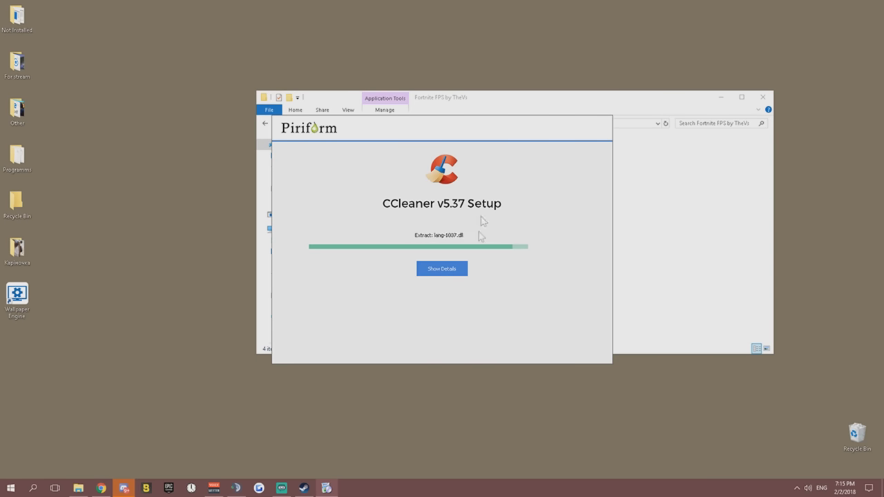
{"action": "left_click", "coordinate": [439, 253]}
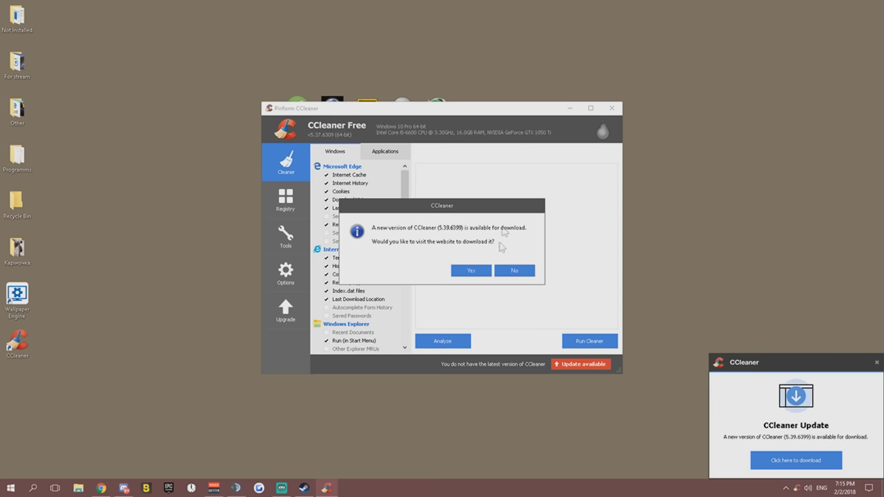
{"action": "left_click", "coordinate": [516, 271]}
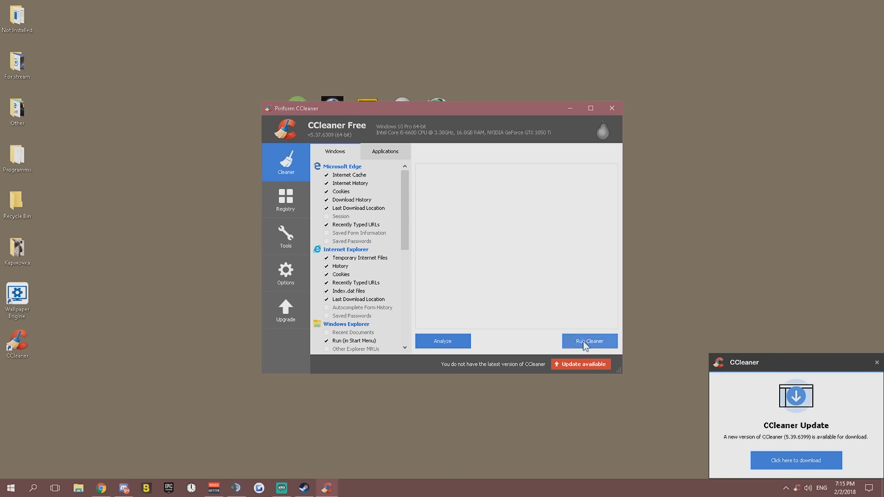
Exclude Cookies and Last Download Location from the Google Chrome items to clean in the application cleaning options
{"action": "scroll", "coordinate": [375, 200], "scroll_direction": "down", "scroll_amount": 5}
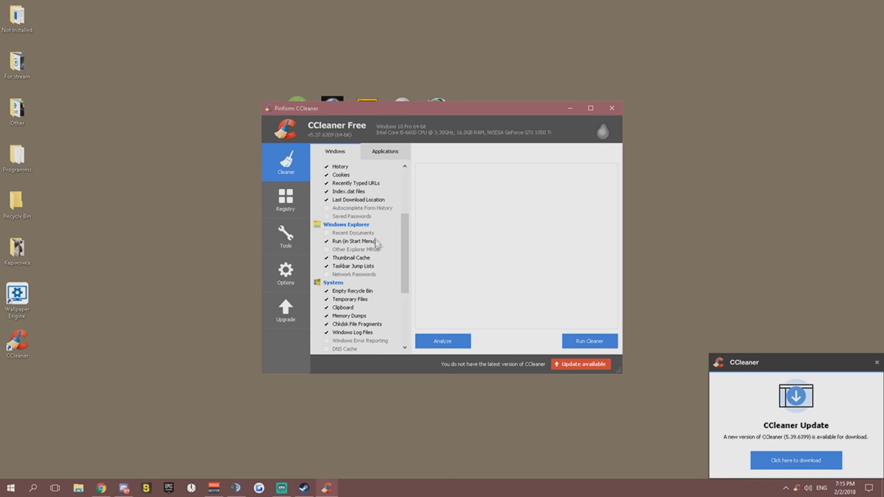
{"action": "scroll", "coordinate": [369, 204], "scroll_direction": "up", "scroll_amount": 3}
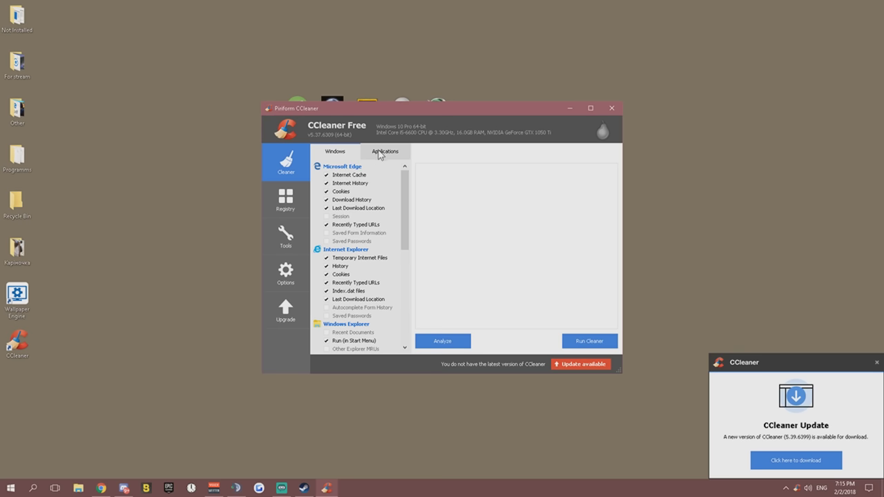
{"action": "left_click", "coordinate": [390, 156]}
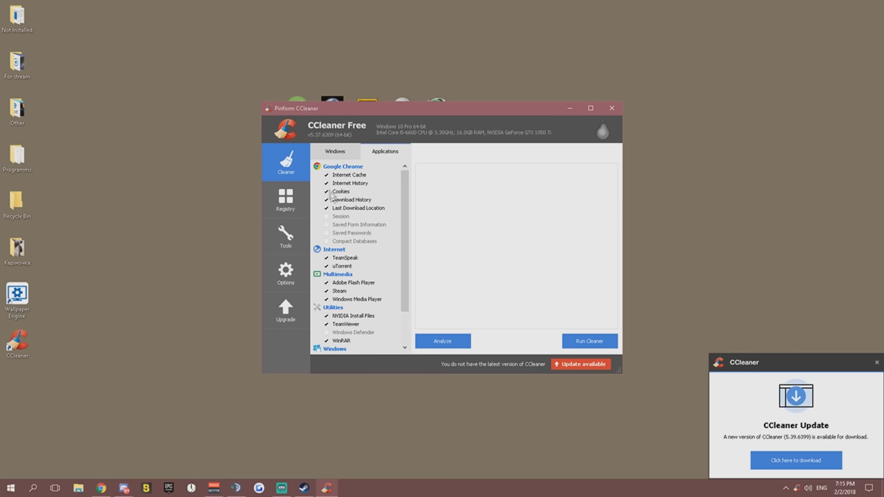
{"action": "left_click", "coordinate": [330, 192]}
{"action": "left_click", "coordinate": [328, 208]}
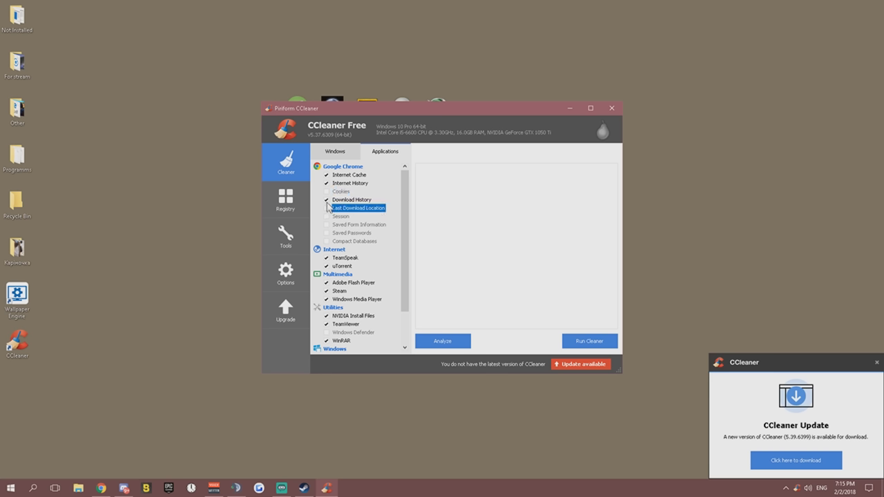
{"action": "left_click", "coordinate": [361, 225]}
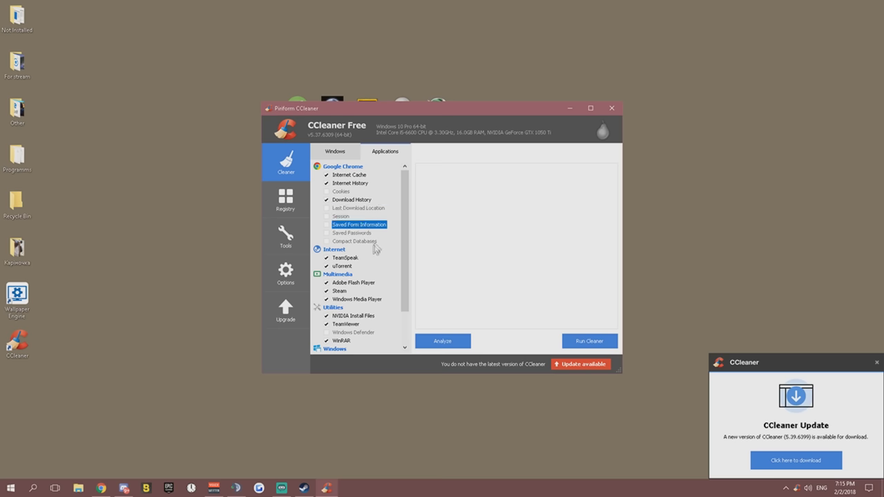
Review the remaining Windows and application cleaning items, and run the cleaner, accepting permanent deletion with Do not show me this message again enabled
{"action": "scroll", "coordinate": [374, 252], "scroll_direction": "down", "scroll_amount": 2}
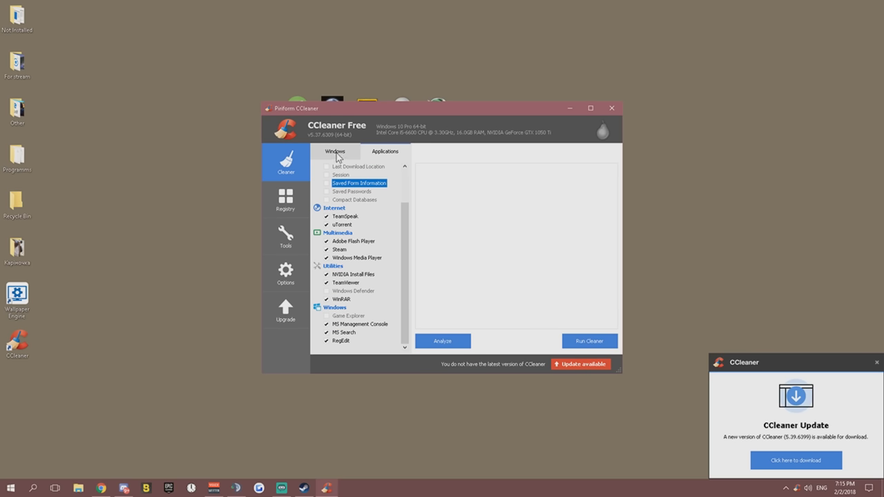
{"action": "left_click", "coordinate": [336, 157]}
{"action": "left_click_drag", "start_coordinate": [405, 200], "coordinate": [403, 173]}
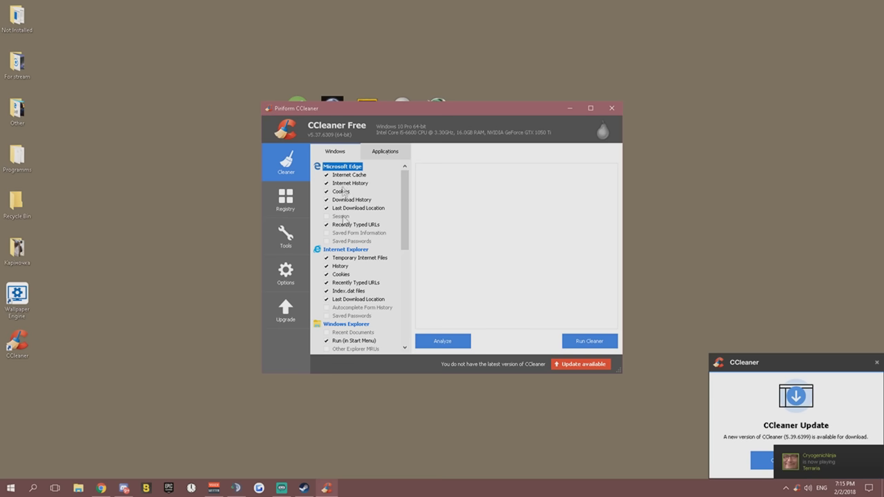
{"action": "left_click", "coordinate": [385, 156]}
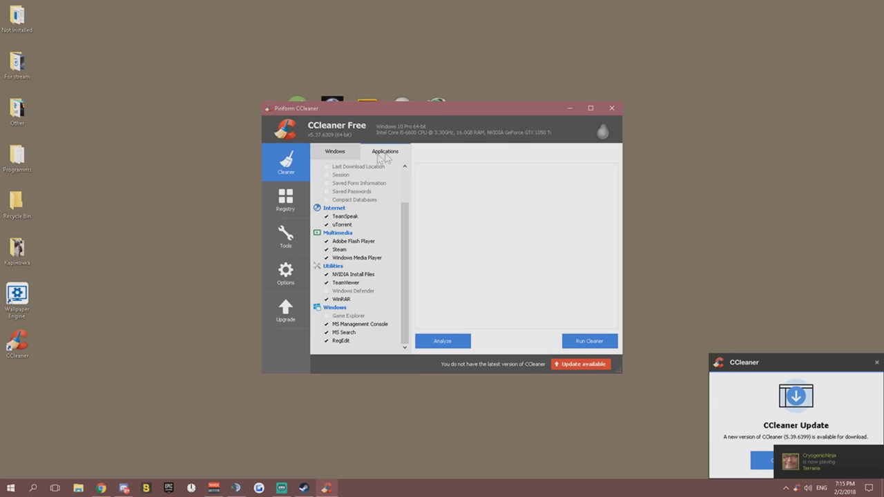
{"action": "scroll", "coordinate": [371, 262], "scroll_direction": "up", "scroll_amount": 2}
{"action": "scroll", "coordinate": [369, 269], "scroll_direction": "down", "scroll_amount": 2}
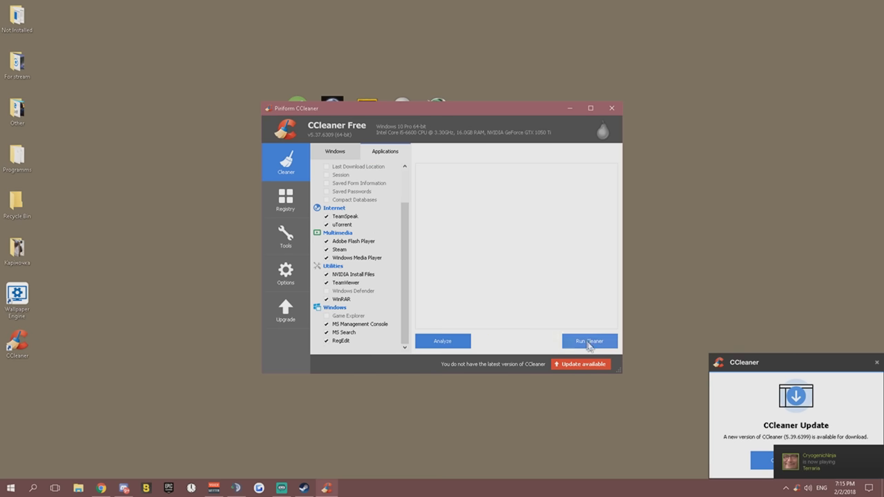
{"action": "left_click", "coordinate": [589, 342]}
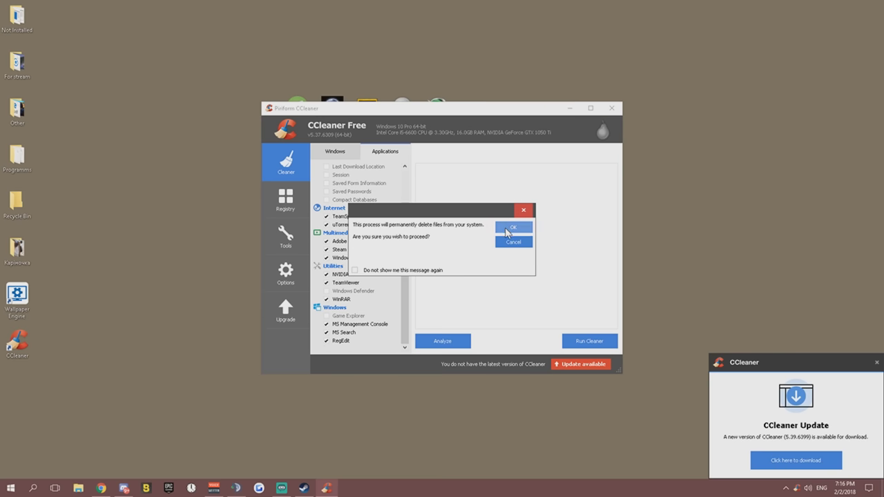
{"action": "left_click", "coordinate": [355, 270]}
{"action": "left_click", "coordinate": [512, 230]}
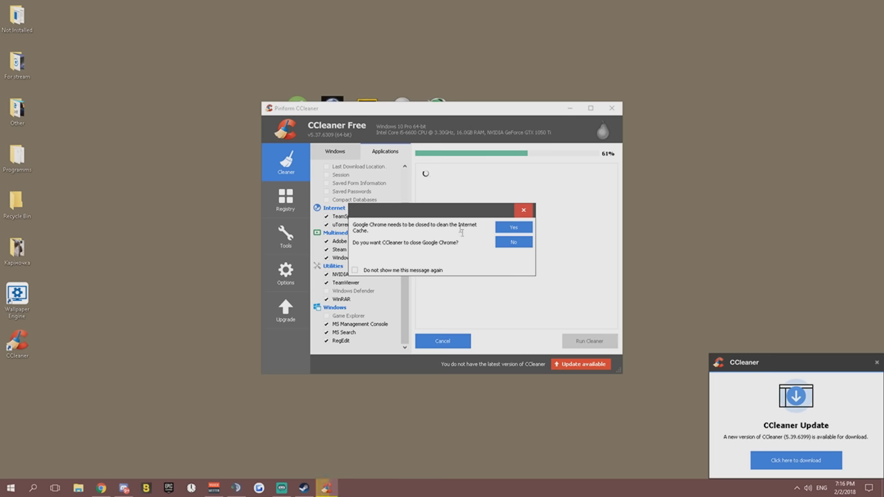
Close Google Chrome, allow CCleaner to clean its internet cache, and review the details of the deleted files
{"action": "left_click", "coordinate": [105, 491]}
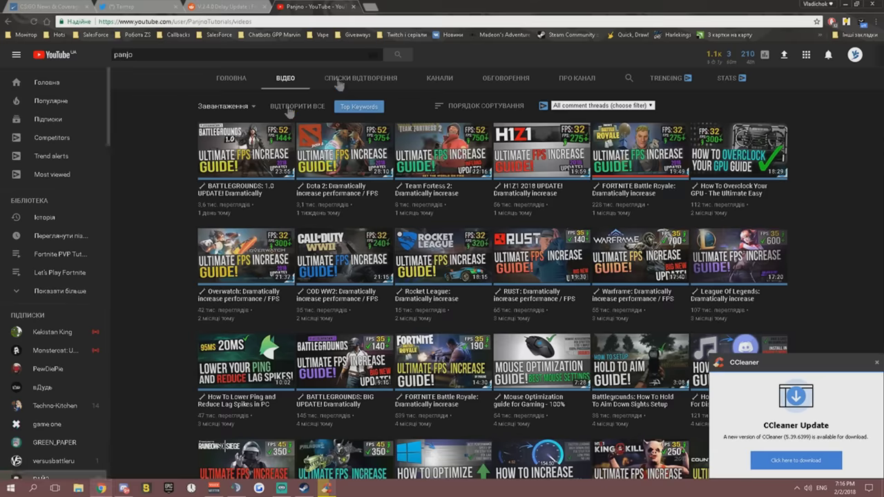
{"action": "left_click", "coordinate": [871, 6]}
{"action": "left_click", "coordinate": [512, 231]}
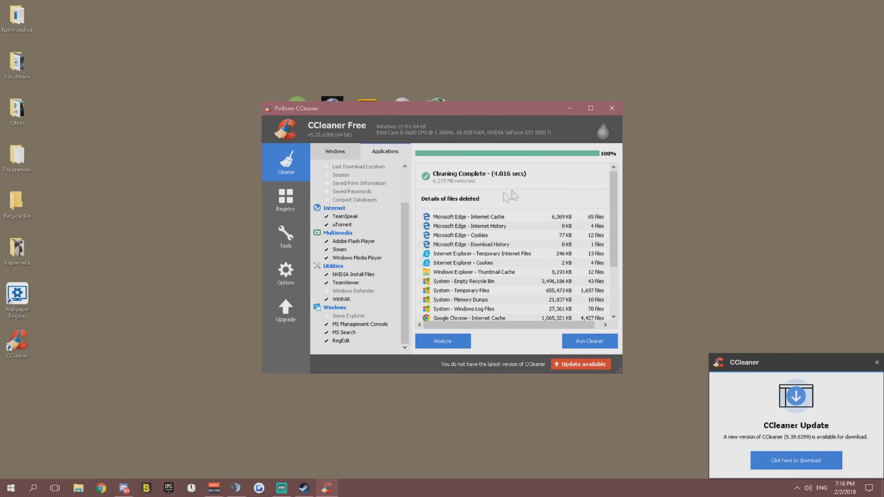
{"action": "scroll", "coordinate": [525, 255], "scroll_direction": "down", "scroll_amount": 1}
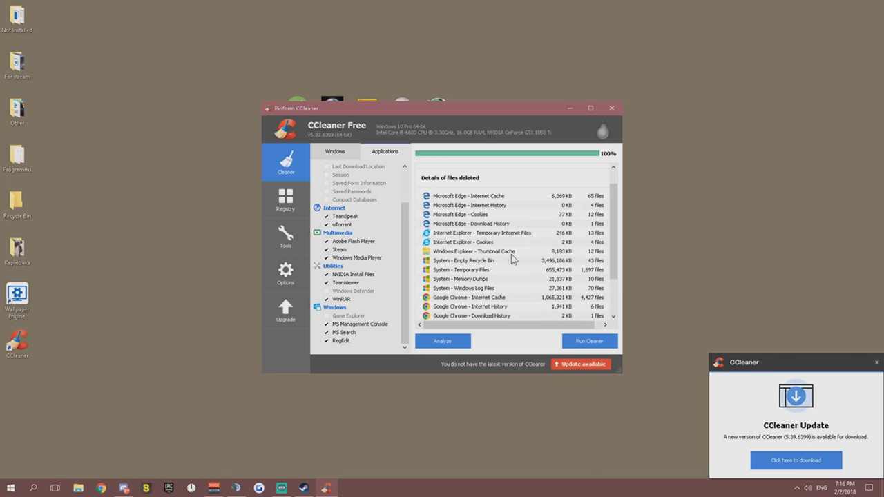
{"action": "scroll", "coordinate": [514, 255], "scroll_direction": "up", "scroll_amount": 1}
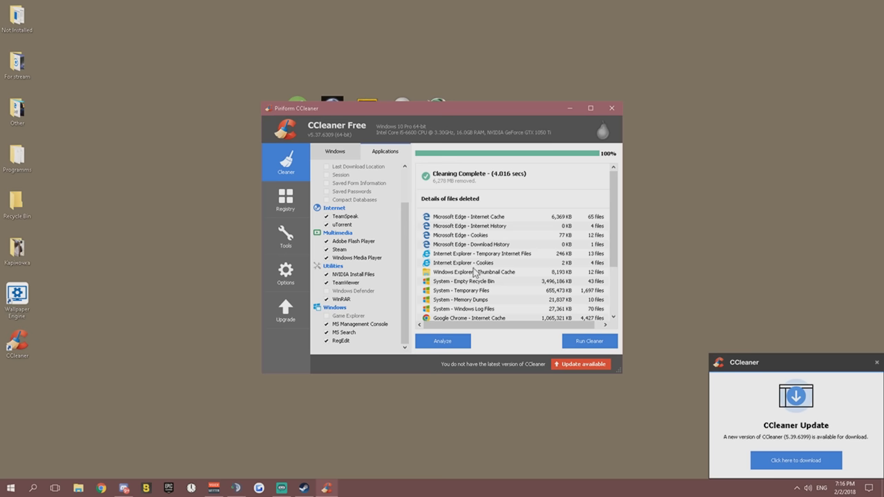
{"action": "scroll", "coordinate": [477, 269], "scroll_direction": "down", "scroll_amount": 3}
{"action": "scroll", "coordinate": [475, 310], "scroll_direction": "up", "scroll_amount": 3}
Scan the registry for issues and fix all selected ones without backing up the registry changes
{"action": "left_click", "coordinate": [287, 207]}
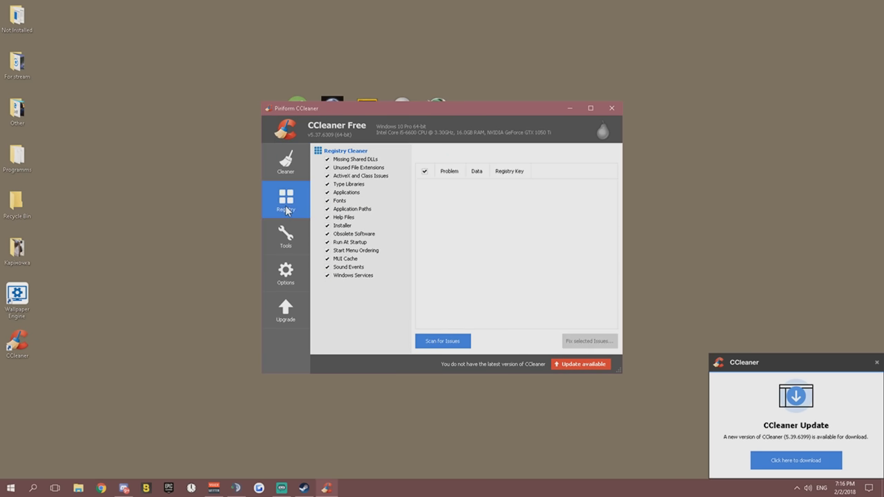
{"action": "left_click", "coordinate": [440, 341]}
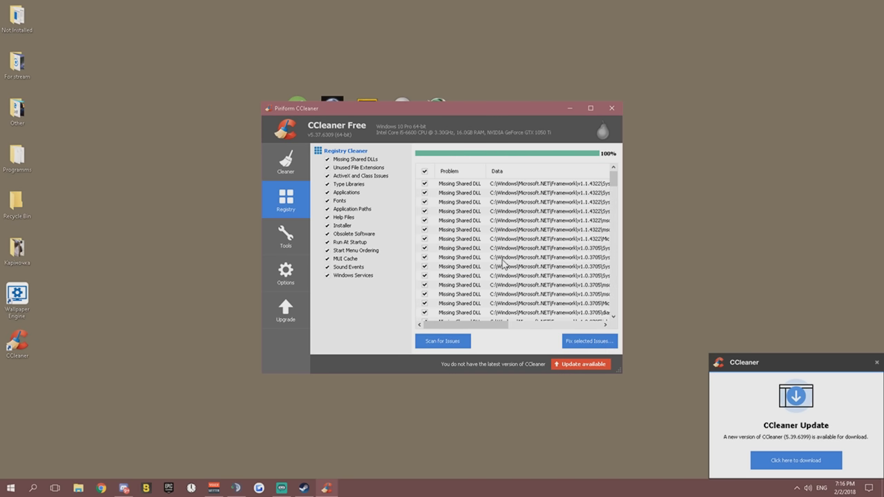
{"action": "left_click", "coordinate": [587, 340]}
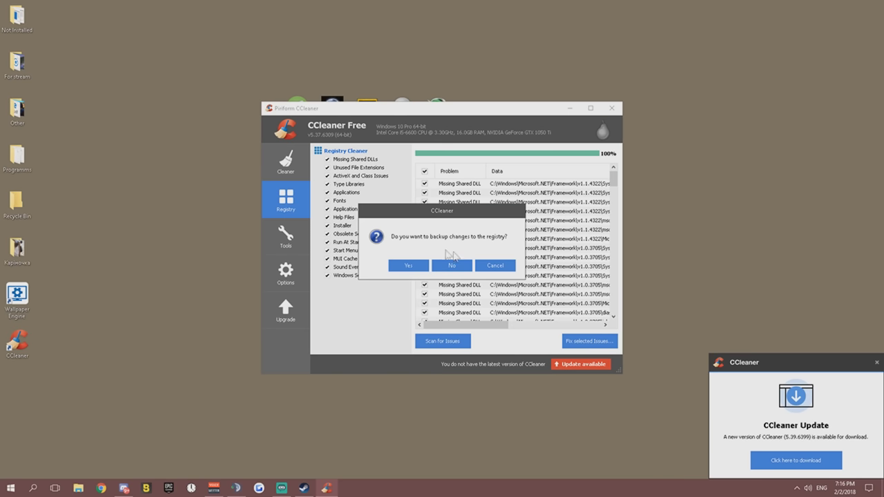
{"action": "left_click", "coordinate": [451, 267]}
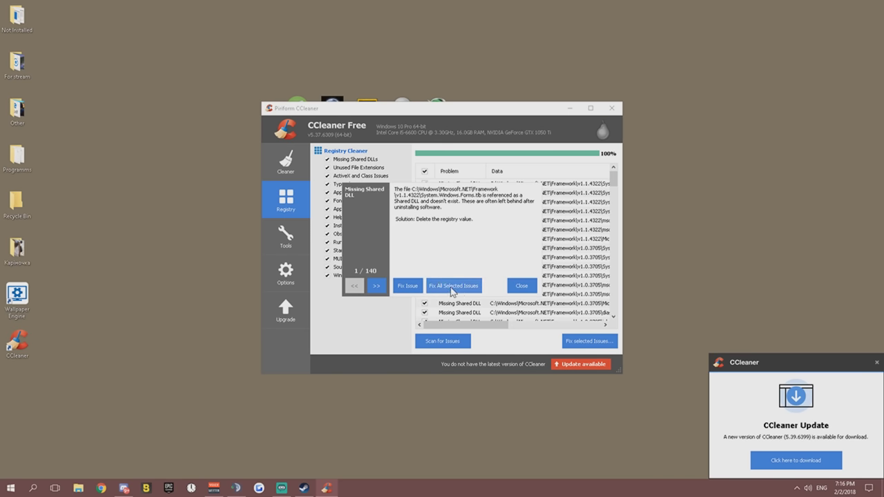
{"action": "left_click", "coordinate": [453, 287]}
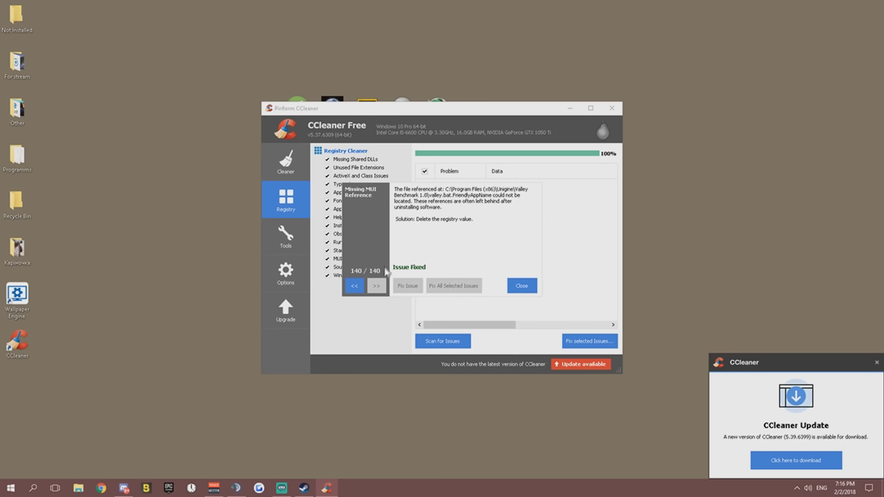
{"action": "left_click", "coordinate": [521, 286]}
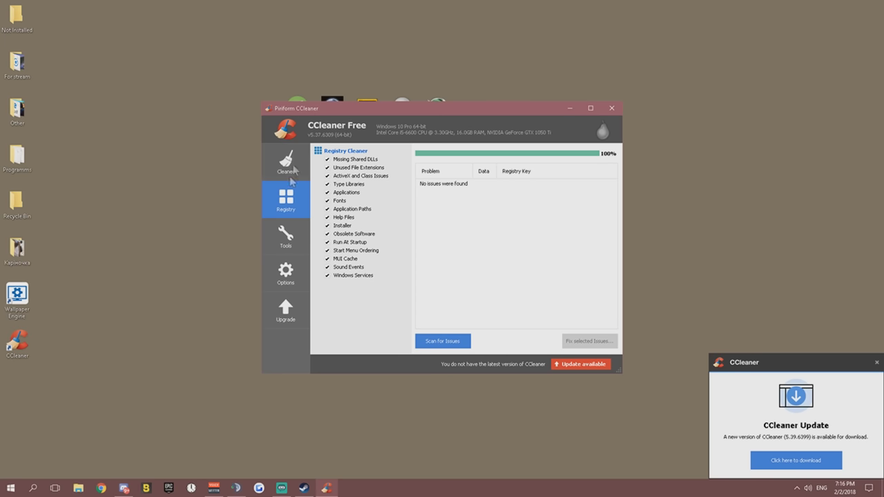
Close CCleaner, dismiss its update and monitoring notifications, and check the hidden tray icons
{"action": "left_click", "coordinate": [611, 108]}
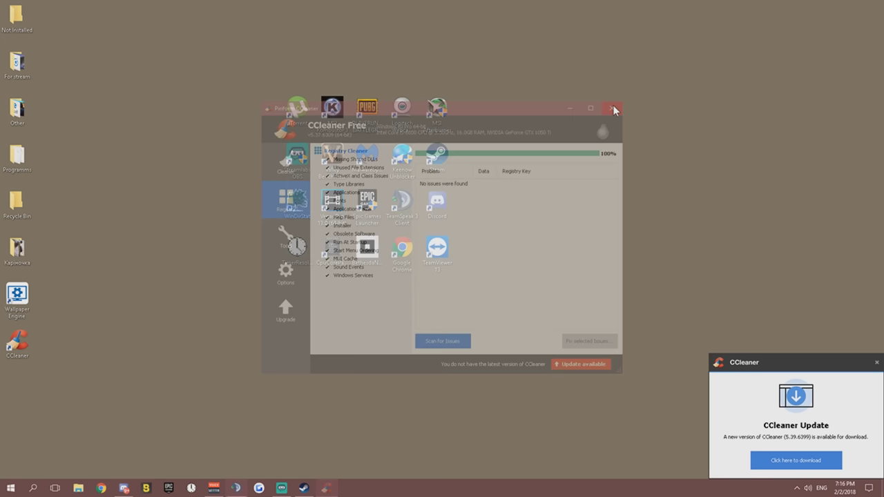
{"action": "left_click", "coordinate": [876, 361]}
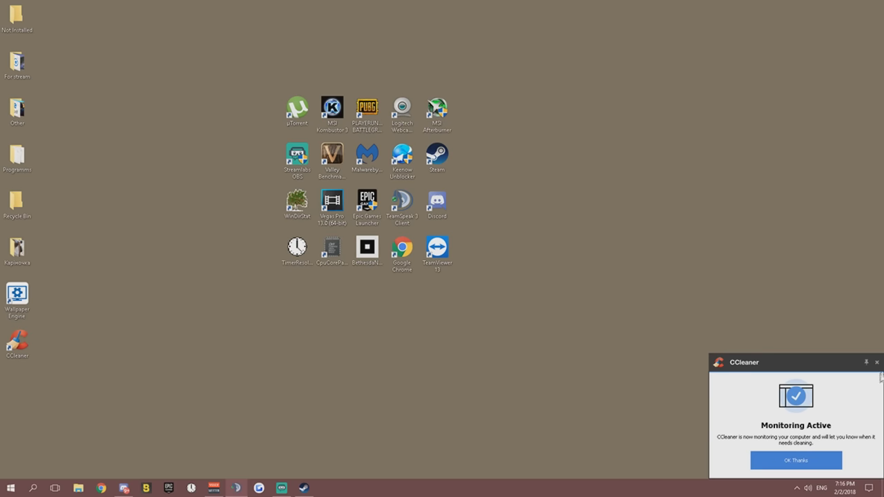
{"action": "left_click", "coordinate": [877, 361]}
{"action": "left_click", "coordinate": [798, 489]}
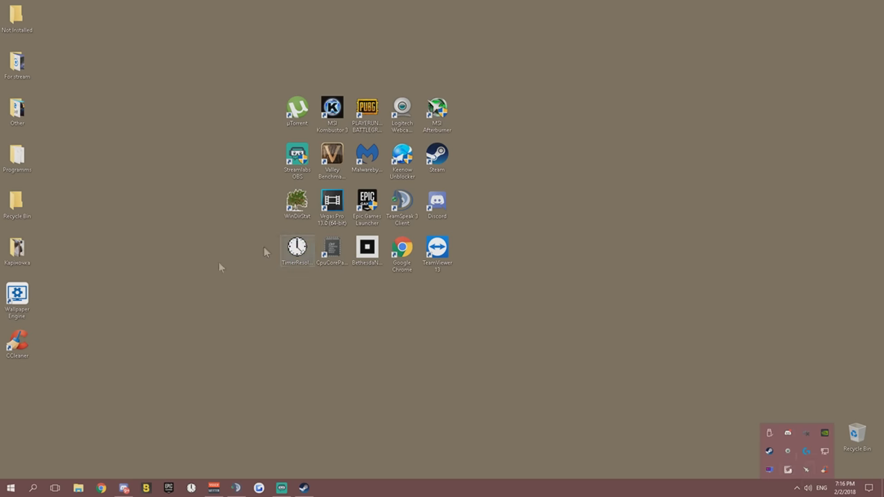
{"action": "left_click", "coordinate": [185, 281]}
Open the Launch Options text file in the For stream folder's Fortnite FPS subfolder, select the text -high -USEALLAVAILABLECORES, and close the file
{"action": "double_click", "coordinate": [17, 157]}
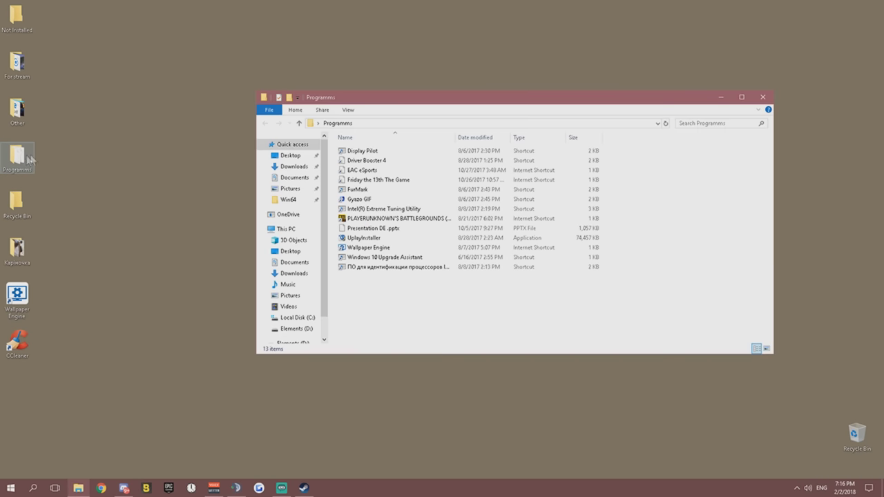
{"action": "left_click", "coordinate": [761, 99]}
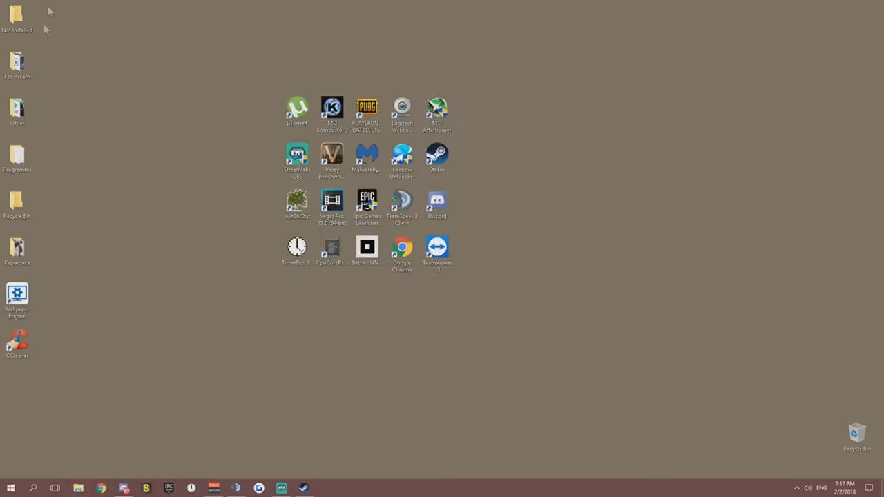
{"action": "double_click", "coordinate": [19, 64]}
{"action": "double_click", "coordinate": [374, 170]}
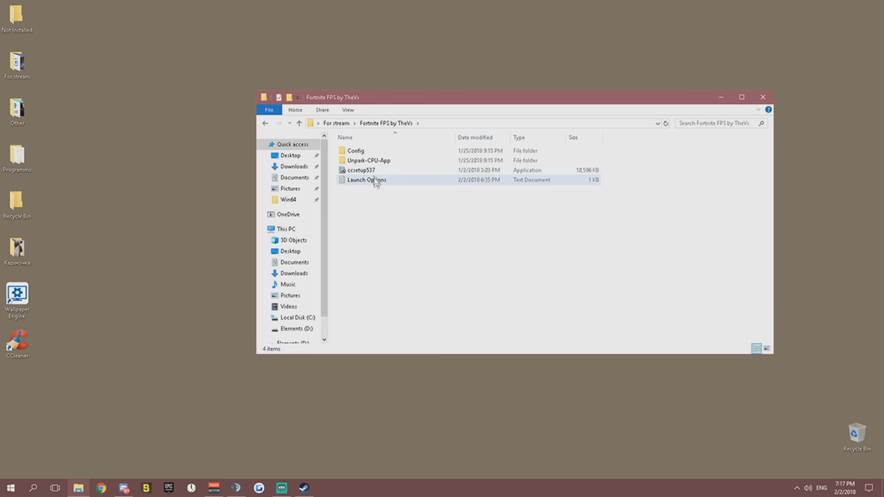
{"action": "double_click", "coordinate": [359, 181]}
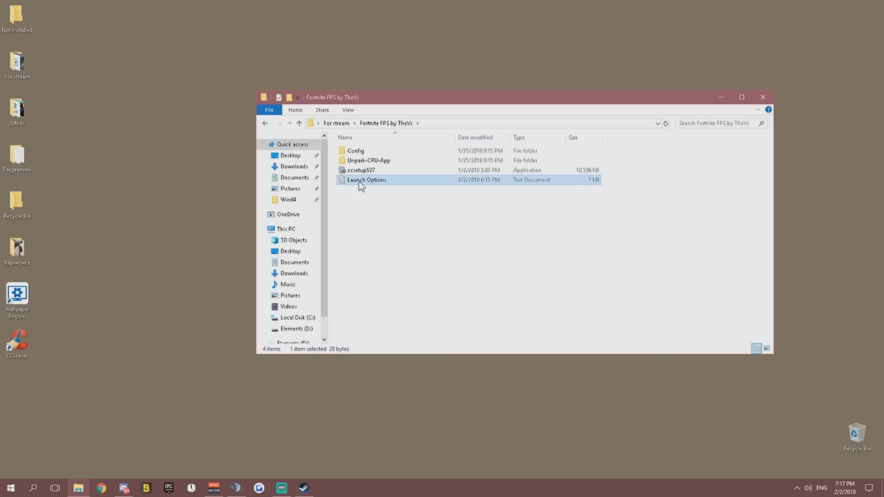
{"action": "key", "text": "ctrl+a"}
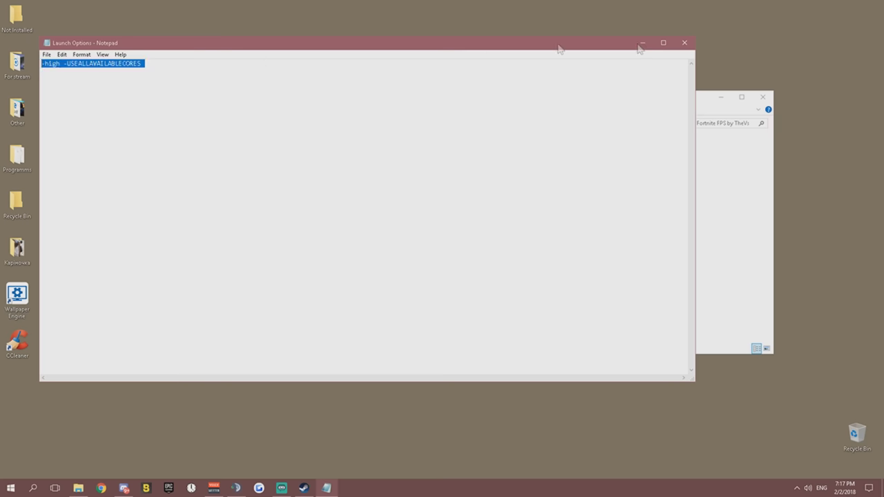
{"action": "left_click", "coordinate": [682, 43]}
Switch to the Epic Games Launcher and enable Additional Command Line Arguments for Fortnite in the settings
{"action": "left_click", "coordinate": [177, 478]}
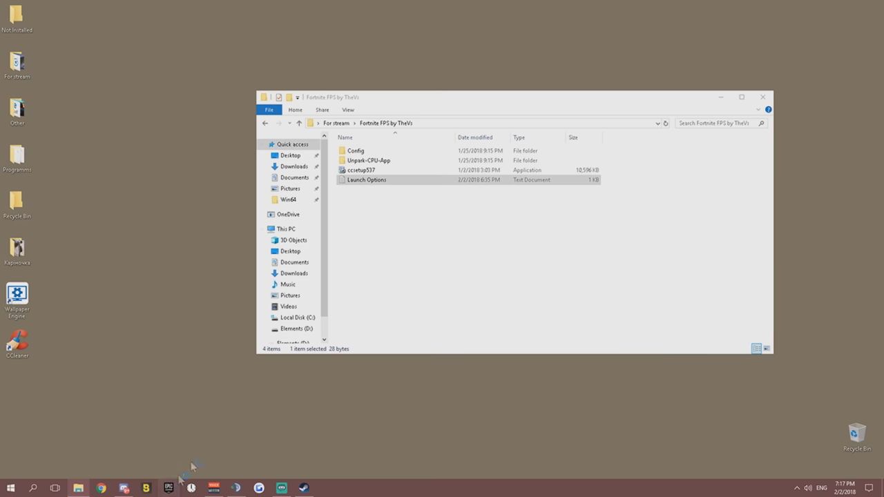
{"action": "left_click", "coordinate": [721, 96]}
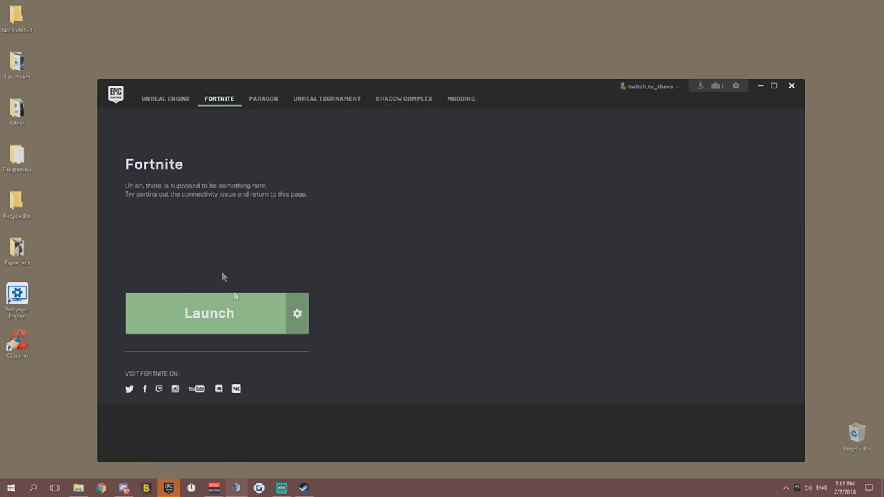
{"action": "left_click", "coordinate": [297, 314]}
{"action": "left_click", "coordinate": [214, 387]}
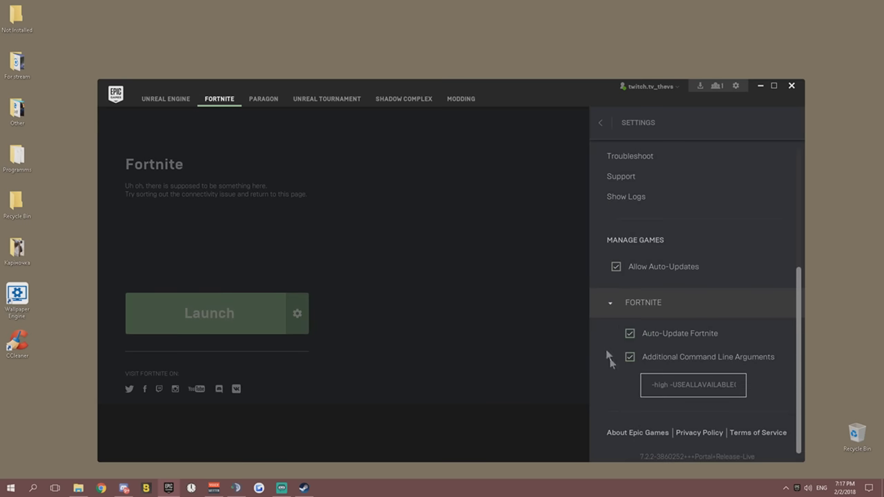
{"action": "left_click", "coordinate": [629, 357]}
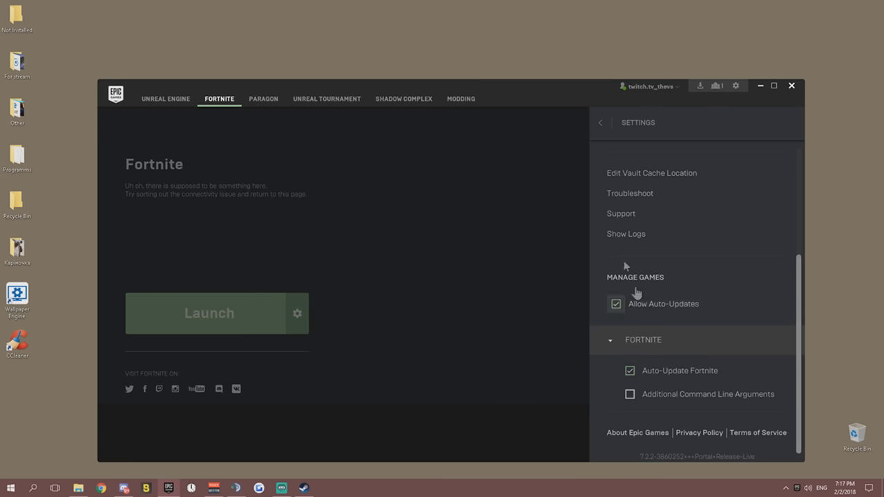
{"action": "left_click", "coordinate": [612, 342]}
{"action": "left_click", "coordinate": [611, 374]}
{"action": "left_click", "coordinate": [630, 396]}
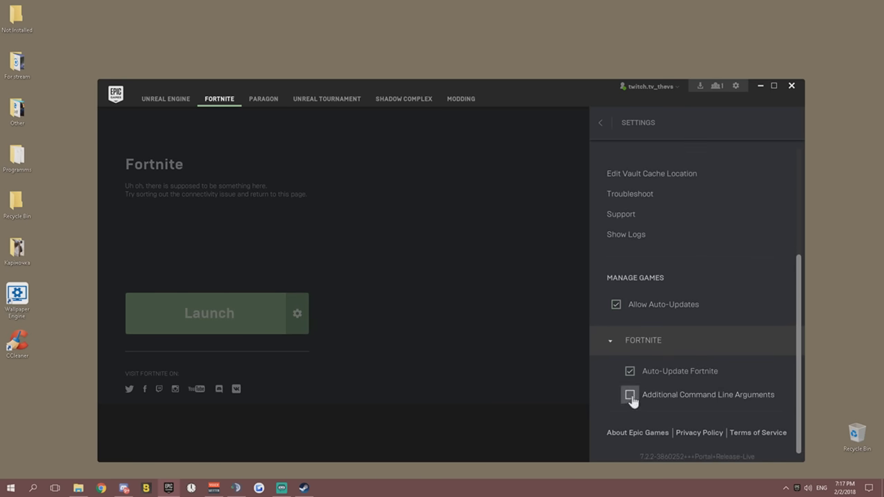
Set Fortnite's additional command line arguments to -high -USEALLAVAILABLECORES and return to the game's page
{"action": "left_click_drag", "start_coordinate": [659, 384], "coordinate": [780, 387]}
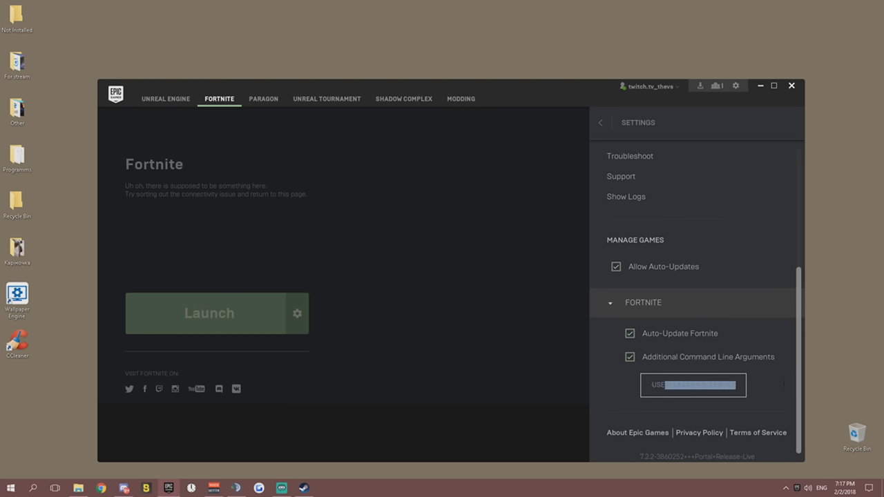
{"action": "left_click", "coordinate": [741, 388]}
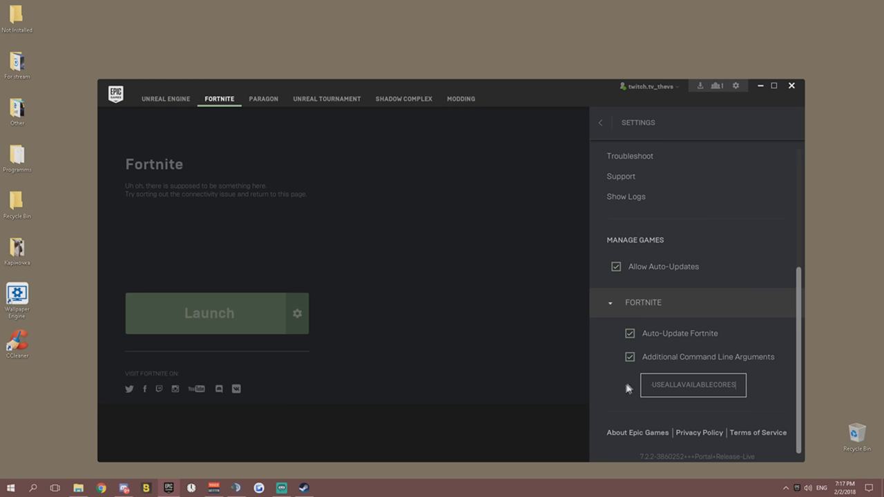
{"action": "left_click", "coordinate": [650, 385]}
{"action": "type", "text": "-high -"}
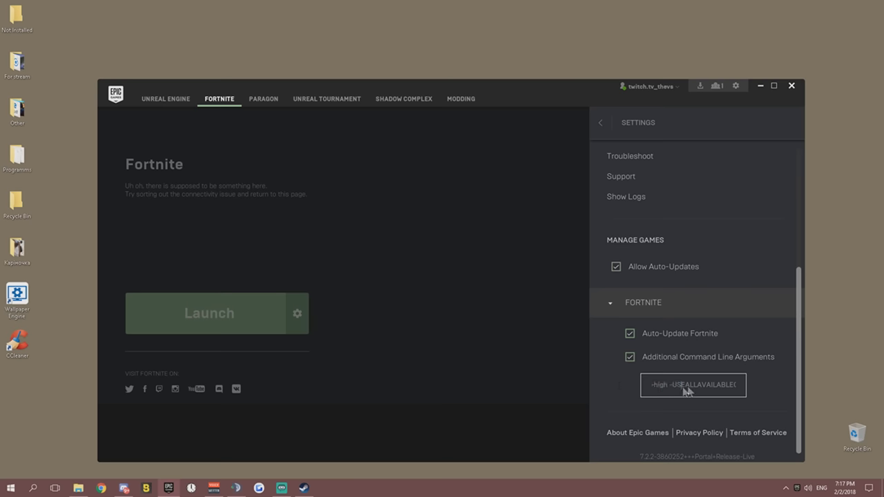
{"action": "key", "text": "ctrl+a"}
{"action": "left_click", "coordinate": [736, 387]}
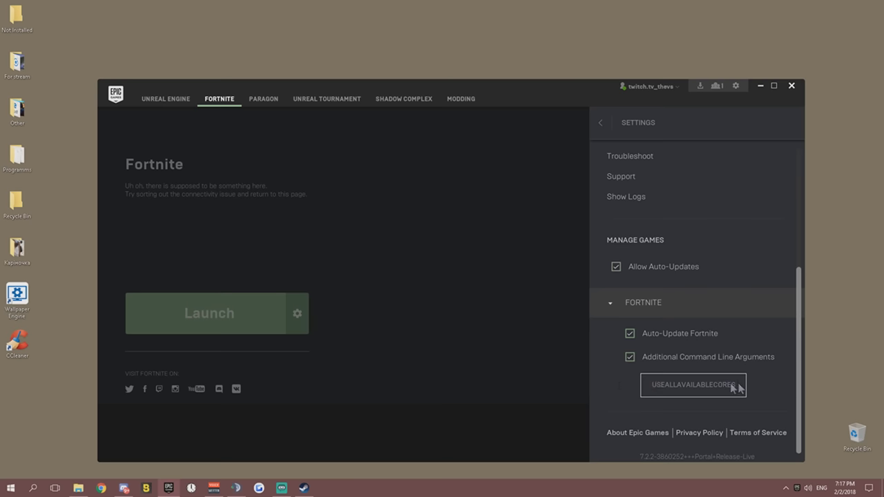
{"action": "left_click", "coordinate": [598, 123]}
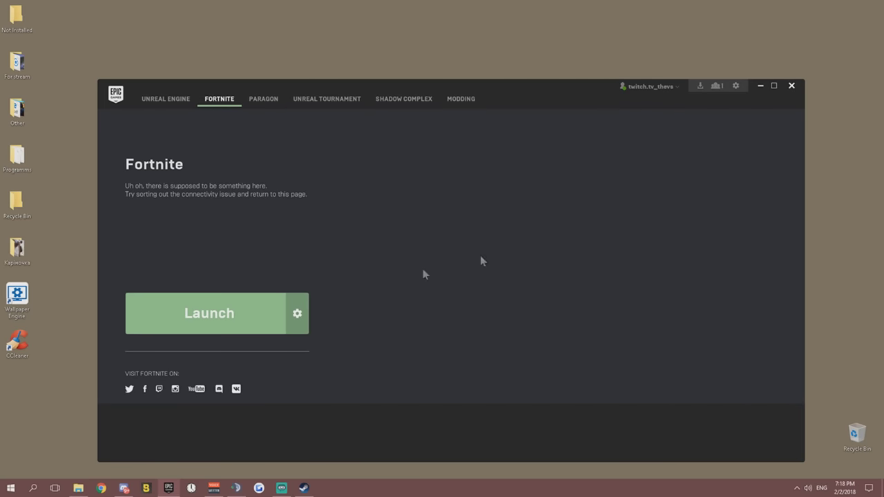
Launch Fortnite and enter the Battle Royale mode
{"action": "left_click", "coordinate": [227, 316]}
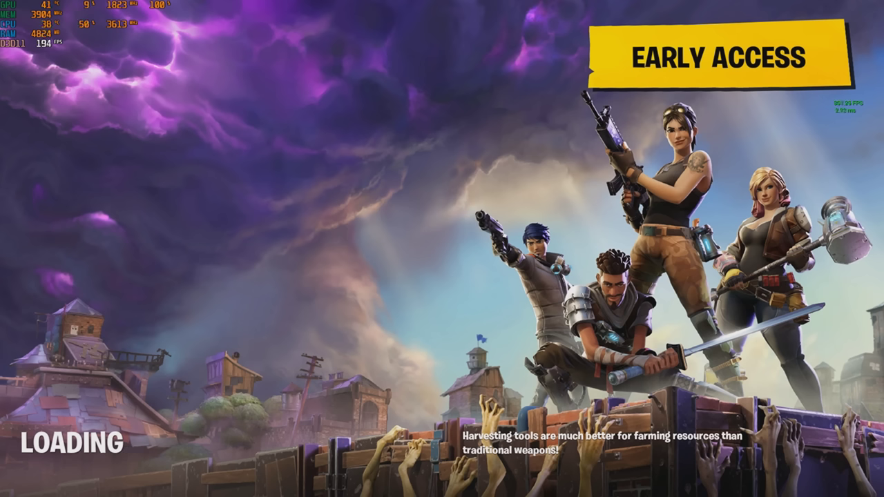
{"action": "key", "text": "Escape"}
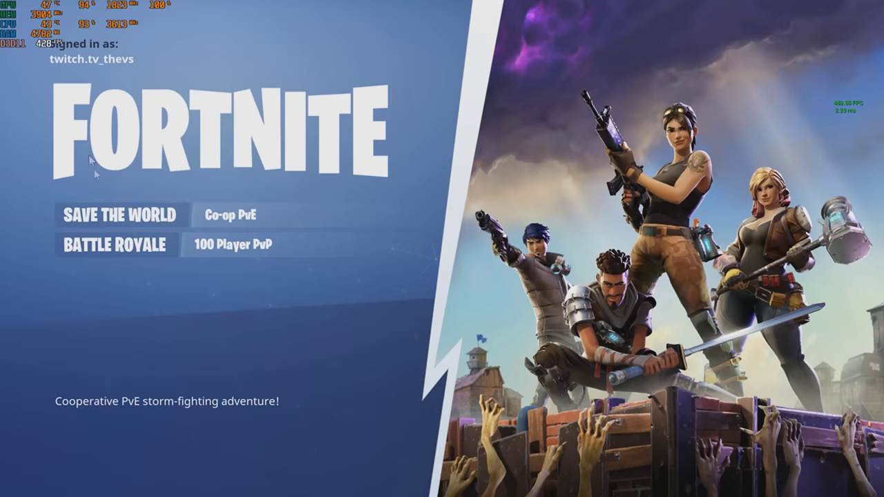
{"action": "key", "text": "Down"}
{"action": "key", "text": "Return"}
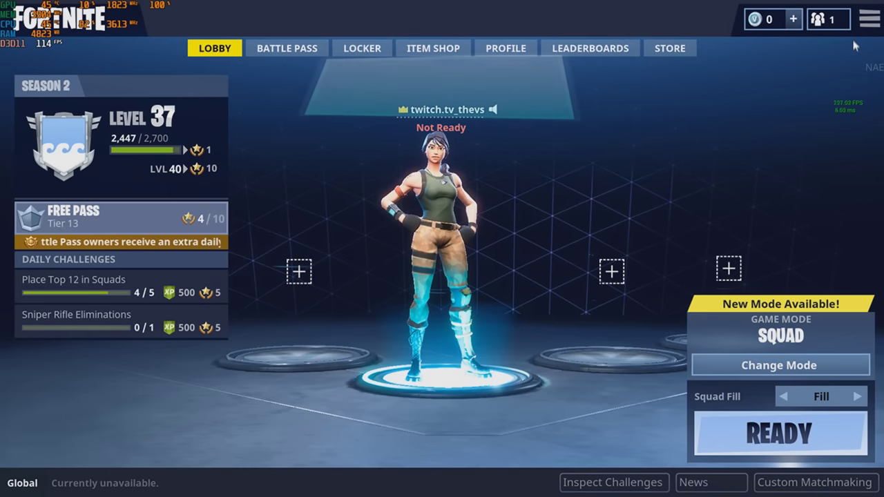
Open Fortnite's video settings and set the window mode to Fullscreen and the display resolution to 1920x1080 16:9
{"action": "left_click", "coordinate": [869, 19]}
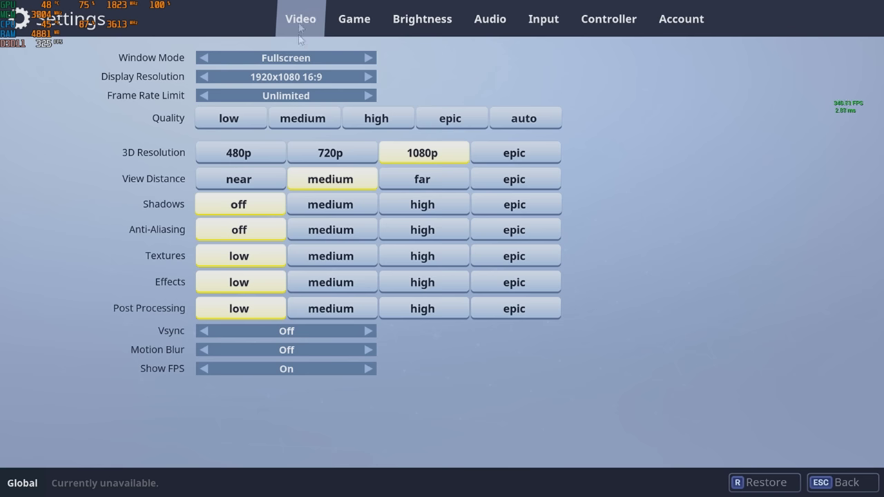
{"action": "left_click", "coordinate": [369, 58]}
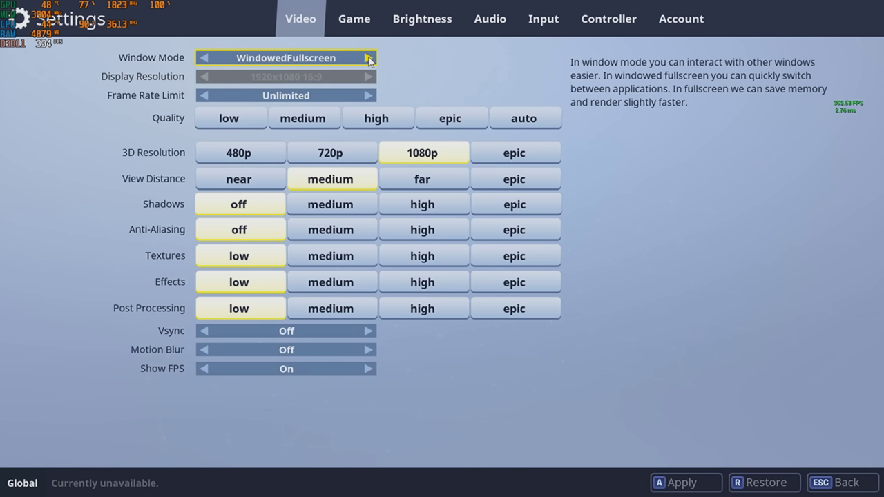
{"action": "left_click", "coordinate": [203, 58]}
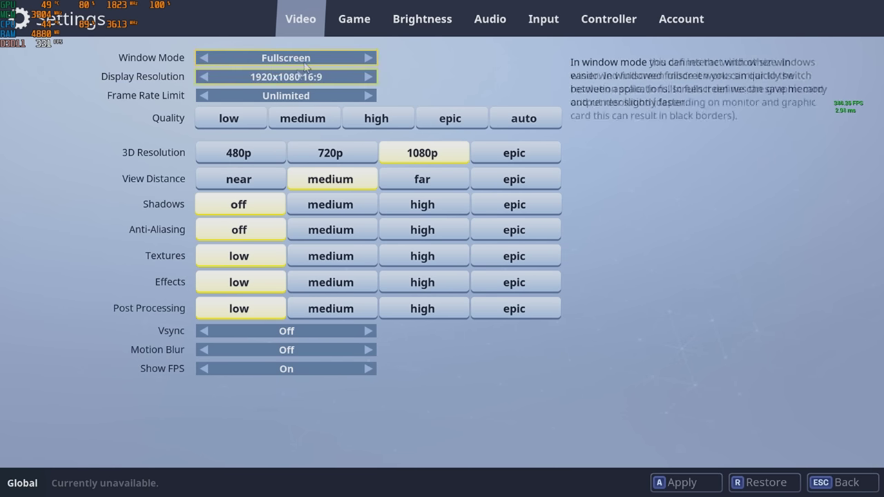
{"action": "left_click", "coordinate": [366, 78]}
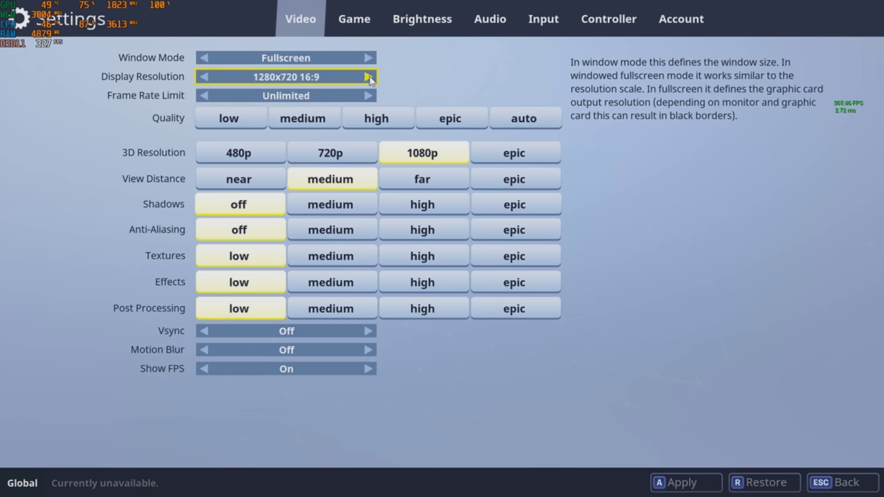
{"action": "left_click", "coordinate": [205, 78]}
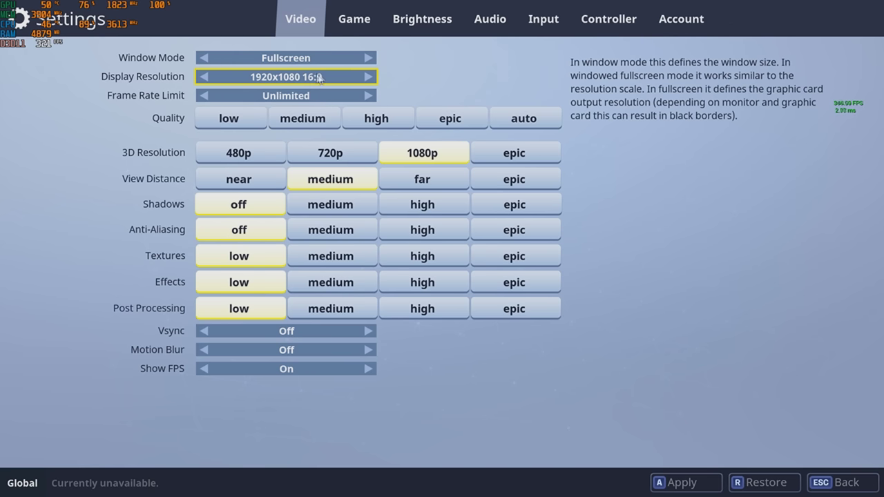
Set the frame rate limit to Unlimited and the 3D resolution to 1080p
{"action": "left_click", "coordinate": [205, 97]}
{"action": "left_click", "coordinate": [205, 97]}
{"action": "left_click", "coordinate": [367, 96]}
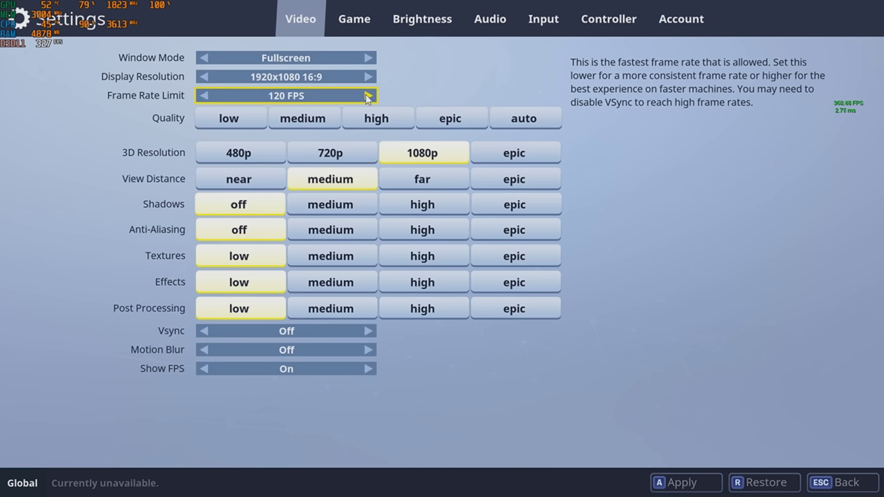
{"action": "left_click", "coordinate": [368, 97]}
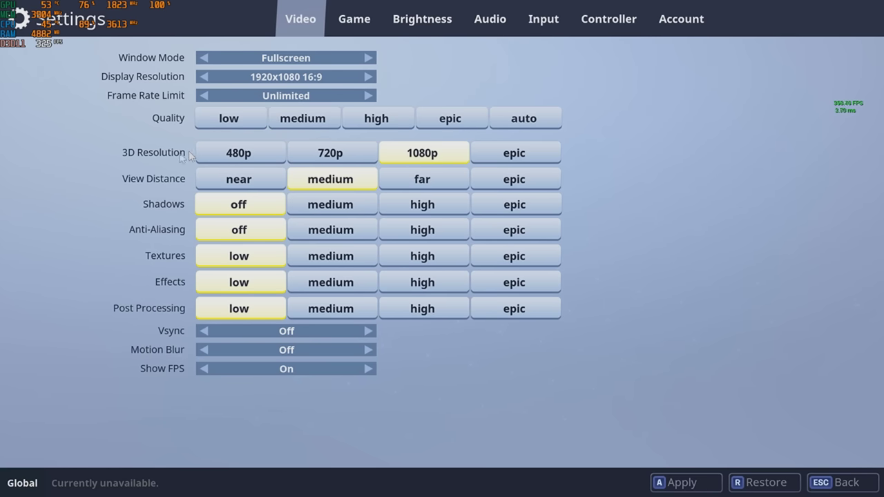
{"action": "left_click", "coordinate": [338, 155]}
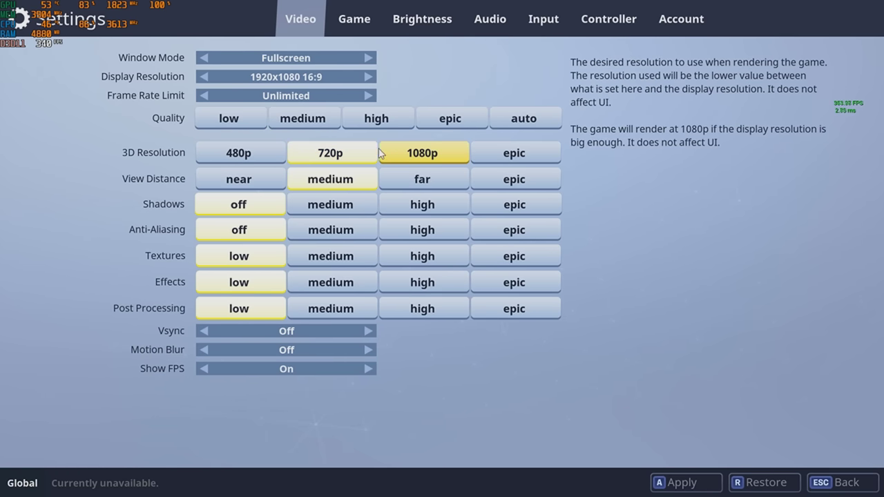
{"action": "left_click", "coordinate": [428, 157]}
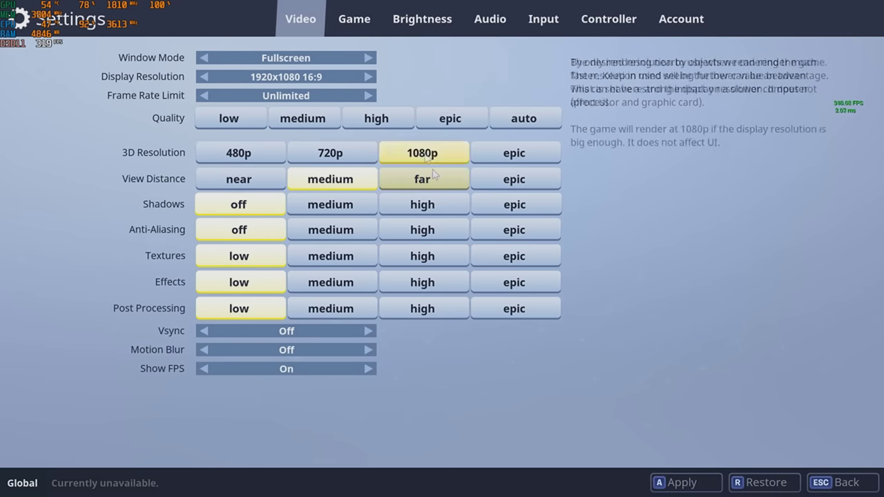
Set the audio quality to Low, return to the video settings and apply the changes
{"action": "left_click", "coordinate": [483, 31]}
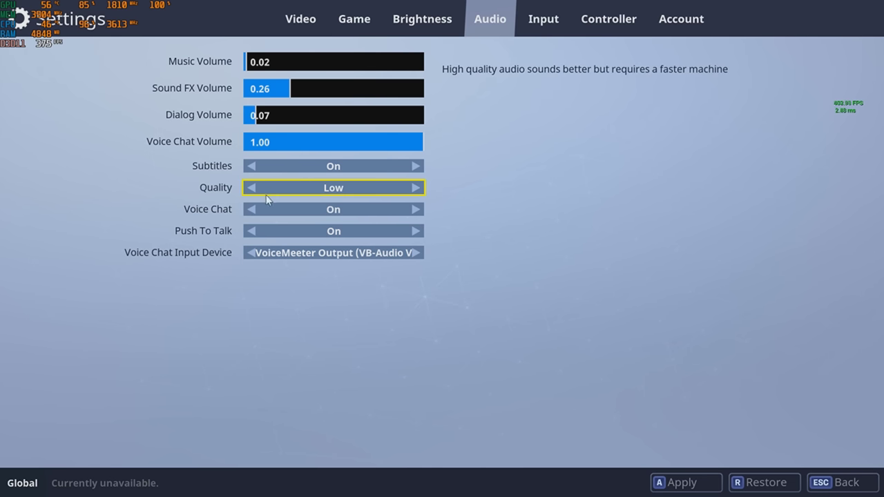
{"action": "left_click", "coordinate": [415, 188]}
{"action": "left_click", "coordinate": [249, 188]}
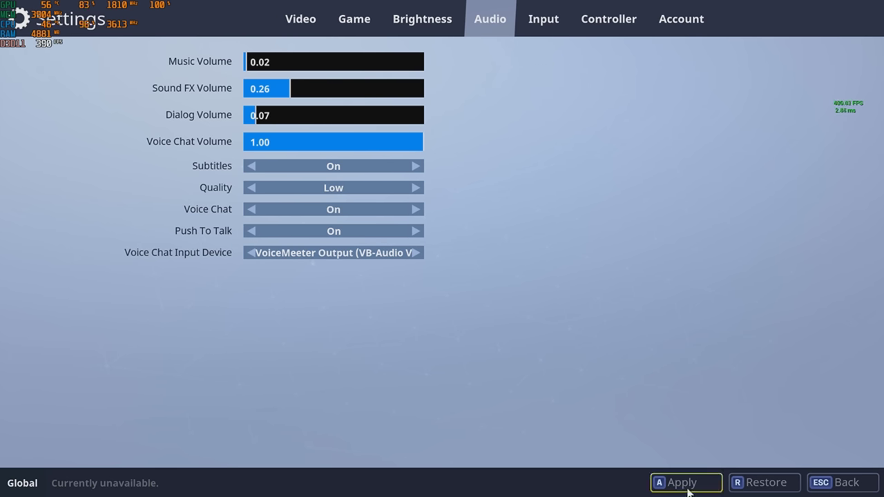
{"action": "left_click", "coordinate": [300, 19]}
{"action": "left_click", "coordinate": [685, 482]}
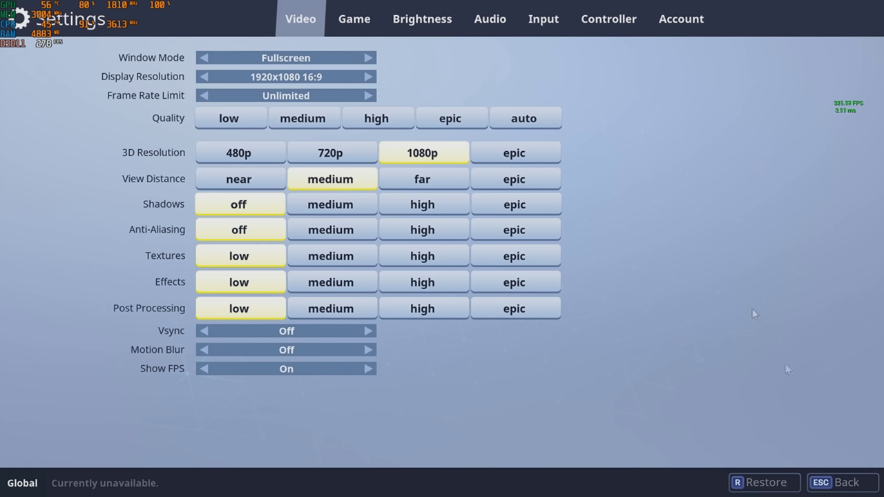
Leave the settings and quit Fortnite, confirming the exit
{"action": "left_click", "coordinate": [838, 482]}
{"action": "left_click", "coordinate": [866, 161]}
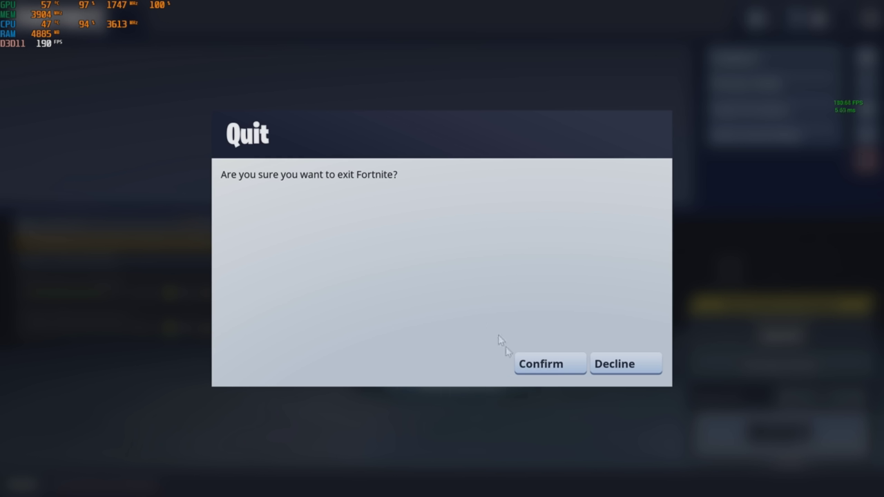
{"action": "left_click", "coordinate": [545, 366]}
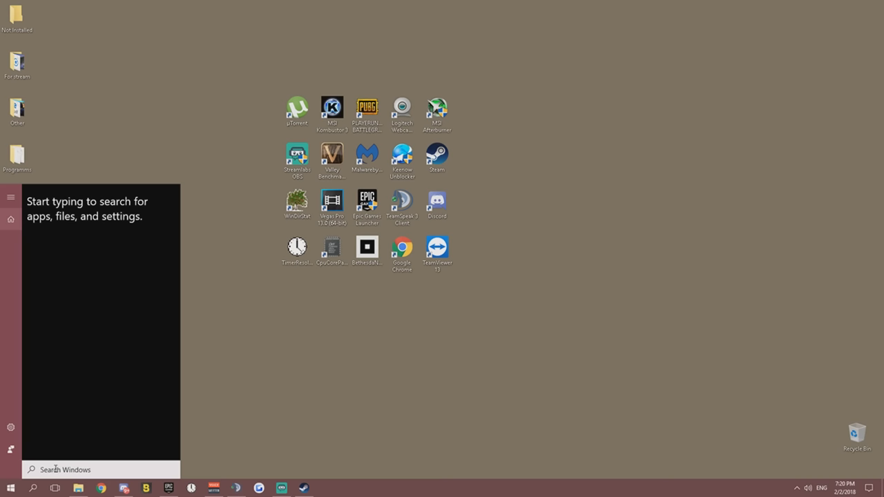
Search Windows for %appdata% and navigate from the Roaming folder to the Temp folder inside AppData's Local folder
{"action": "type", "text": "%"}
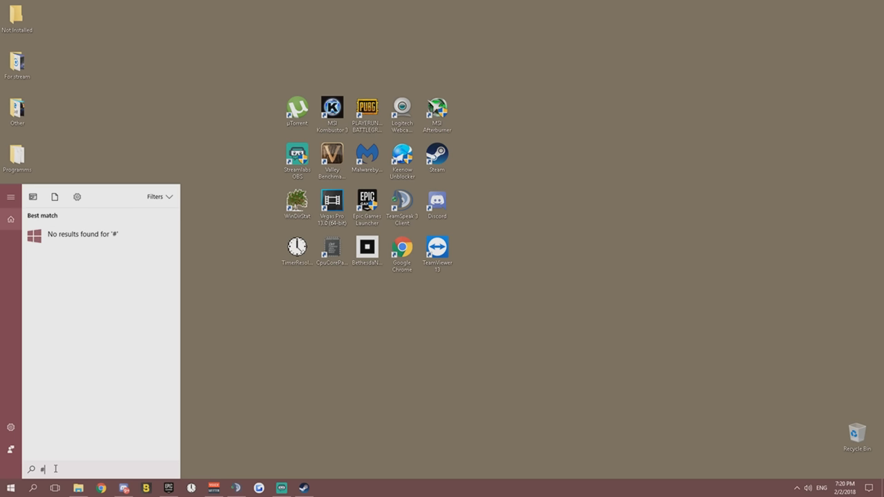
{"action": "key", "text": "BackSpace"}
{"action": "type", "text": "%appdata%"}
{"action": "key", "text": "Return"}
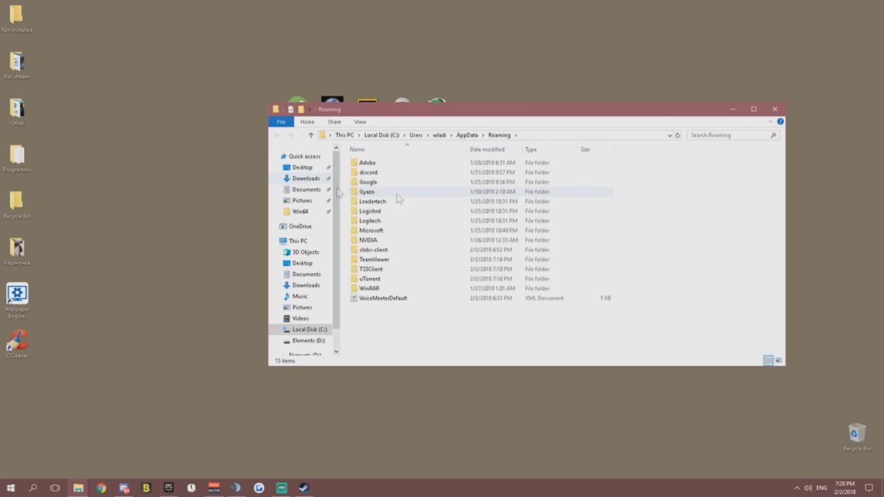
{"action": "left_click", "coordinate": [467, 135]}
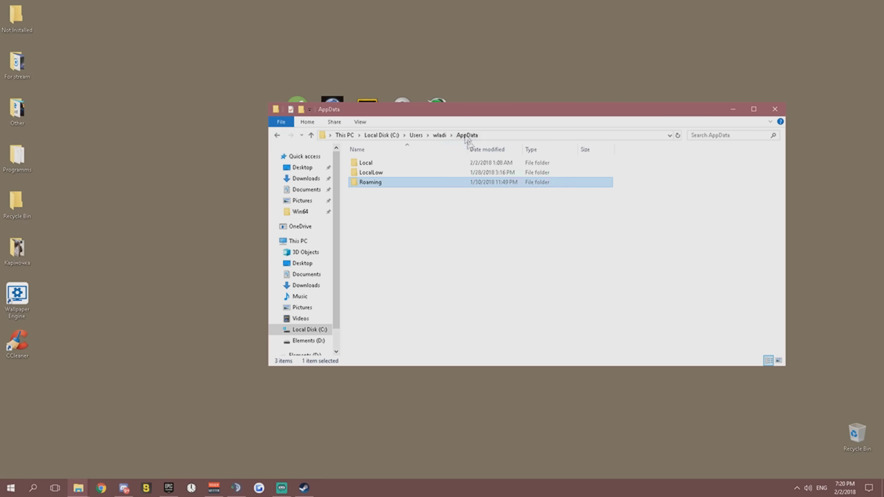
{"action": "double_click", "coordinate": [381, 164]}
{"action": "scroll", "coordinate": [414, 277], "scroll_direction": "down", "scroll_amount": 3}
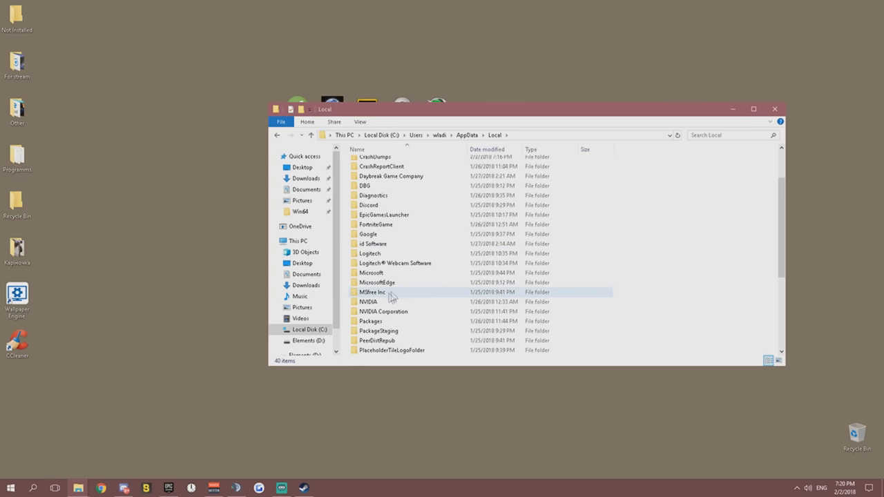
{"action": "scroll", "coordinate": [394, 295], "scroll_direction": "down", "scroll_amount": 4}
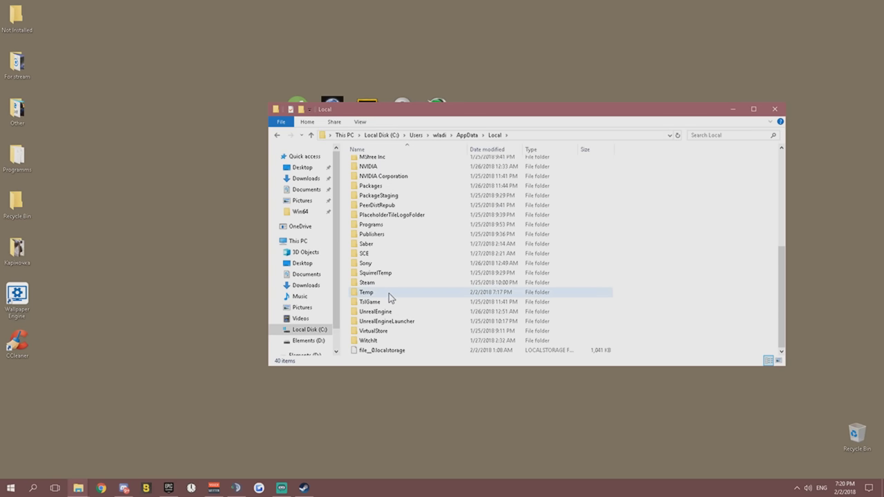
{"action": "double_click", "coordinate": [389, 293]}
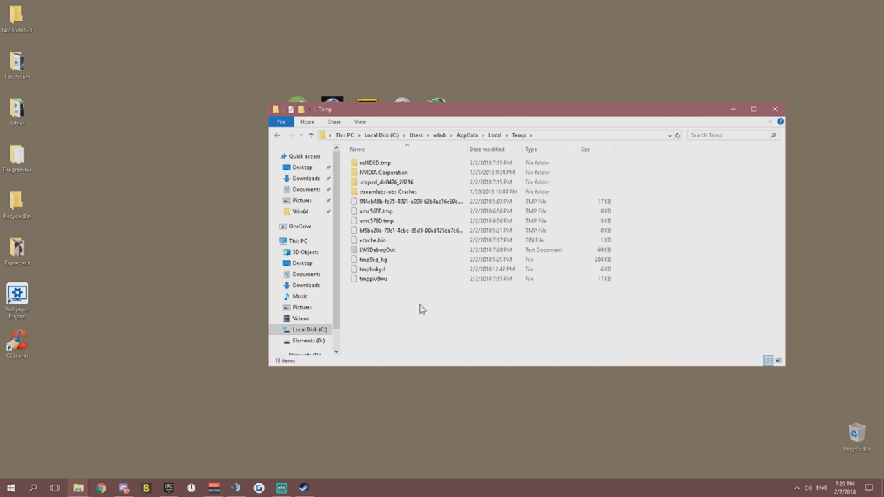
Delete everything in the Temp folder, skipping all files and folders that are in use
{"action": "key", "text": "ctrl+a"}
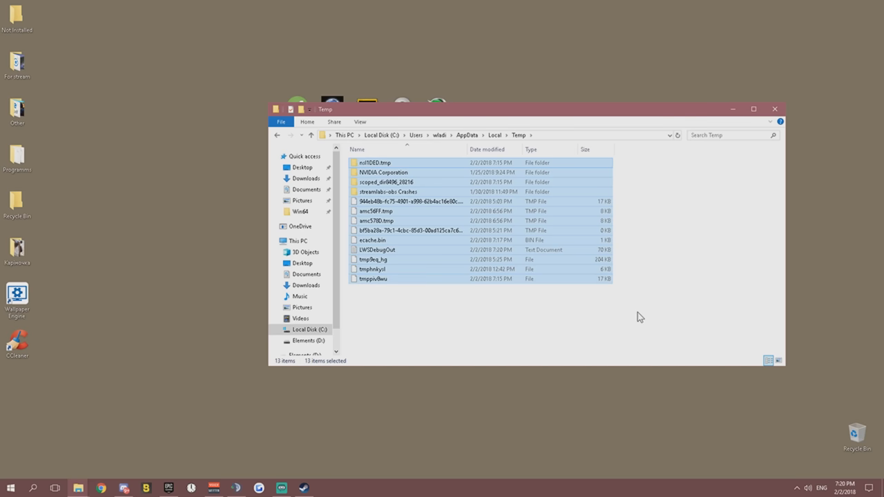
{"action": "left_click_drag", "start_coordinate": [630, 324], "coordinate": [390, 163]}
{"action": "right_click", "coordinate": [411, 231]}
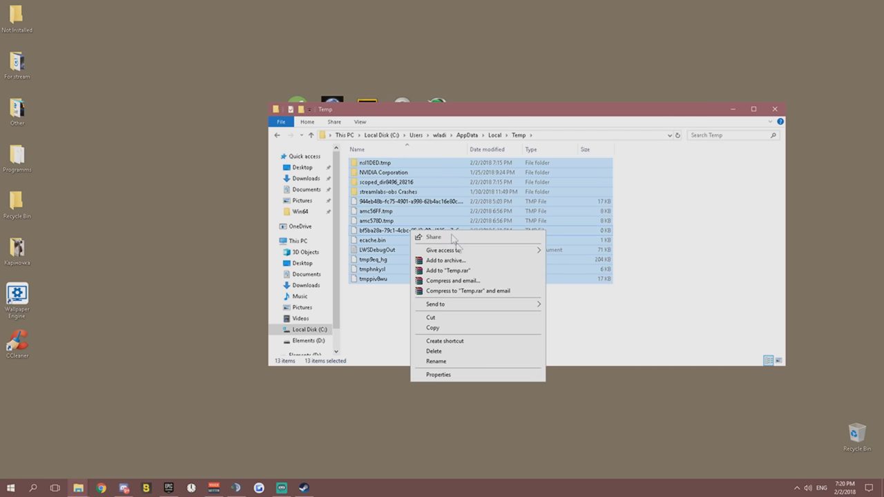
{"action": "left_click", "coordinate": [439, 353]}
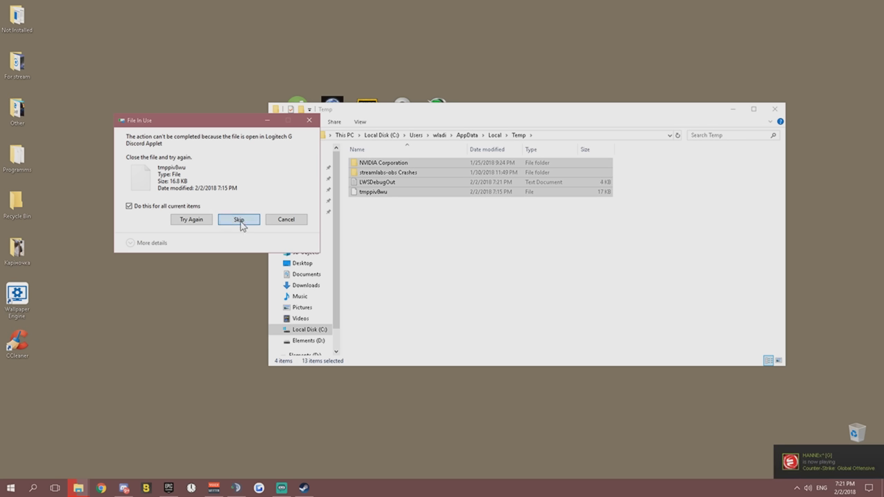
{"action": "left_click", "coordinate": [239, 221]}
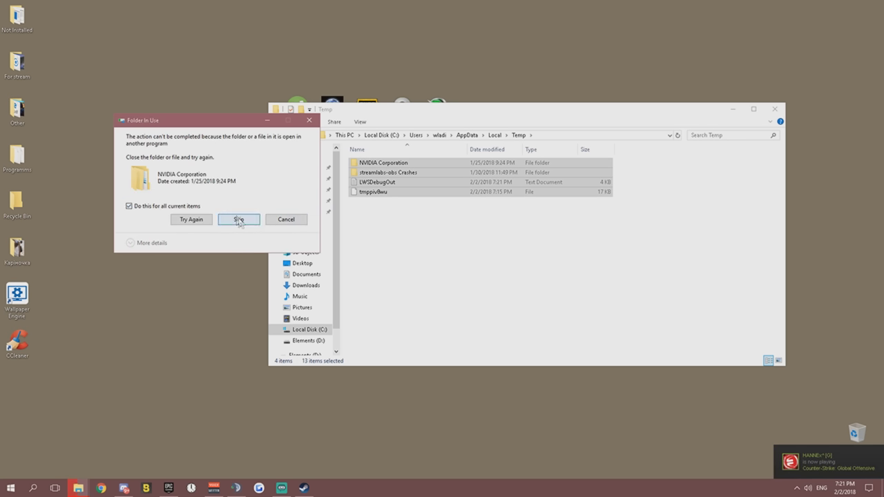
{"action": "left_click", "coordinate": [238, 219]}
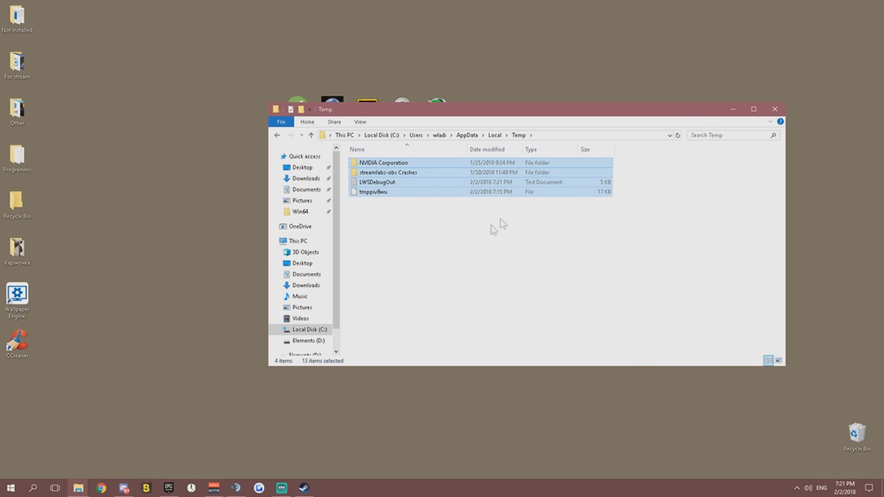
Go up to the Local folder, check the Temp folder's size in its properties and close them
{"action": "left_click", "coordinate": [497, 136]}
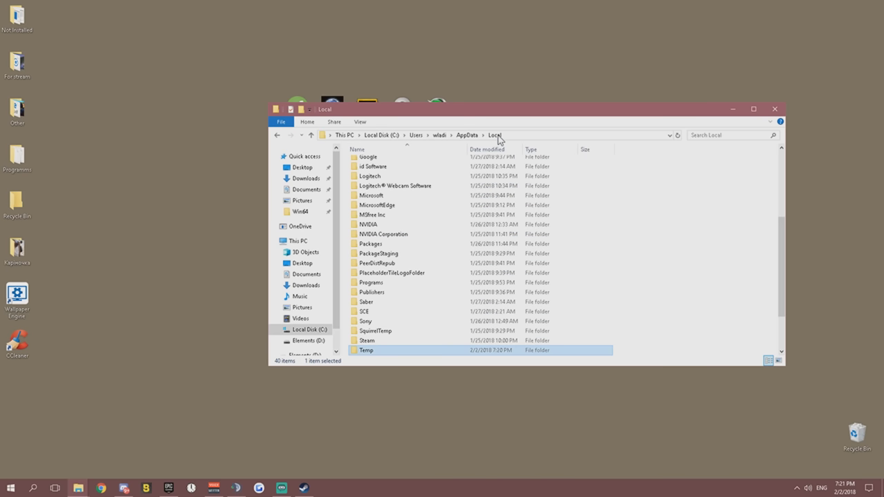
{"action": "right_click", "coordinate": [406, 351]}
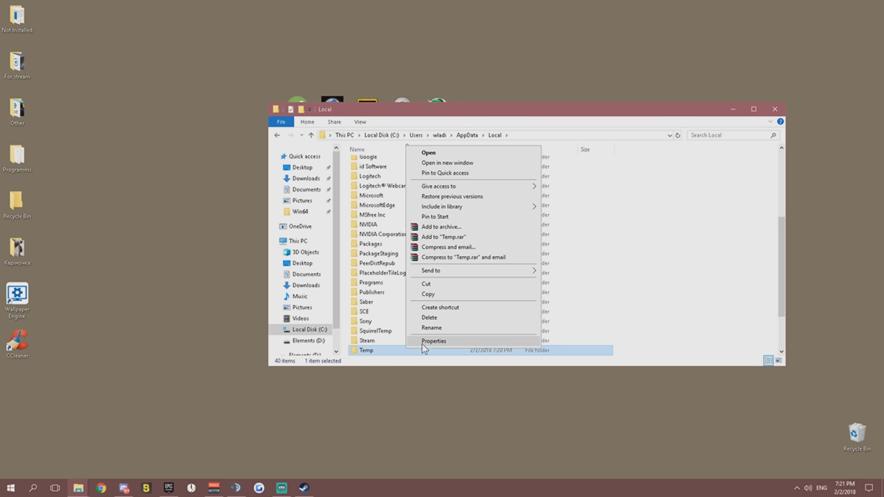
{"action": "left_click", "coordinate": [427, 341]}
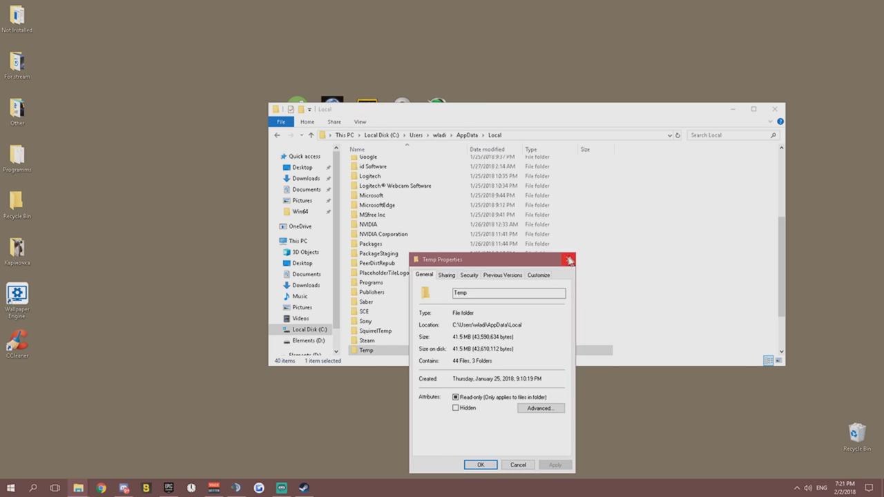
{"action": "left_click_drag", "start_coordinate": [474, 339], "coordinate": [439, 337]}
{"action": "left_click", "coordinate": [560, 260]}
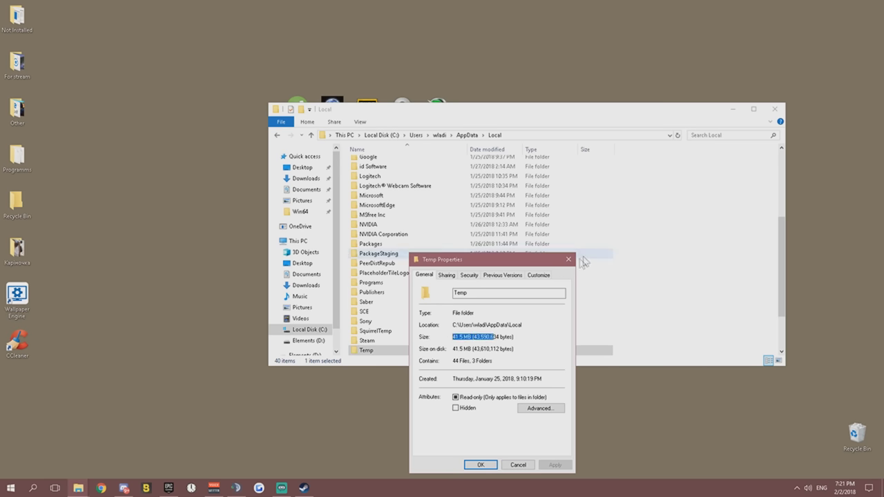
Reopen the Temp folder to review its leftover items, and close the File Explorer window
{"action": "double_click", "coordinate": [407, 352]}
{"action": "left_click_drag", "start_coordinate": [407, 231], "coordinate": [372, 151]}
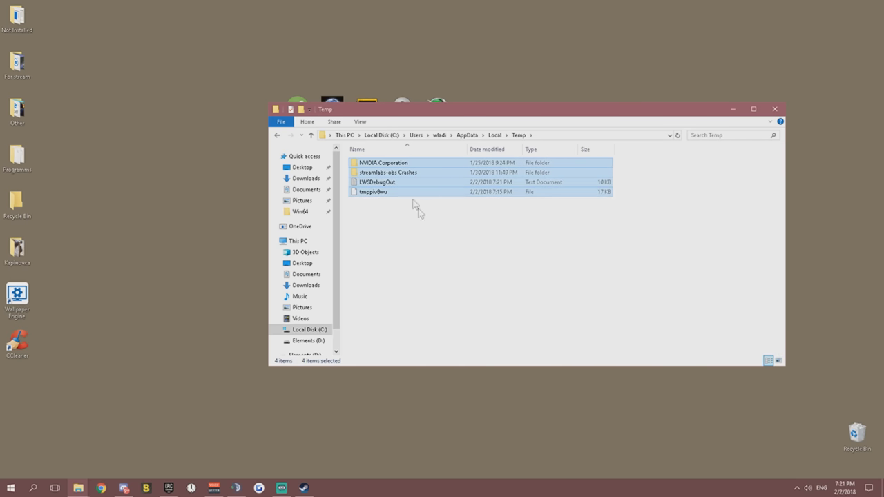
{"action": "left_click", "coordinate": [426, 209]}
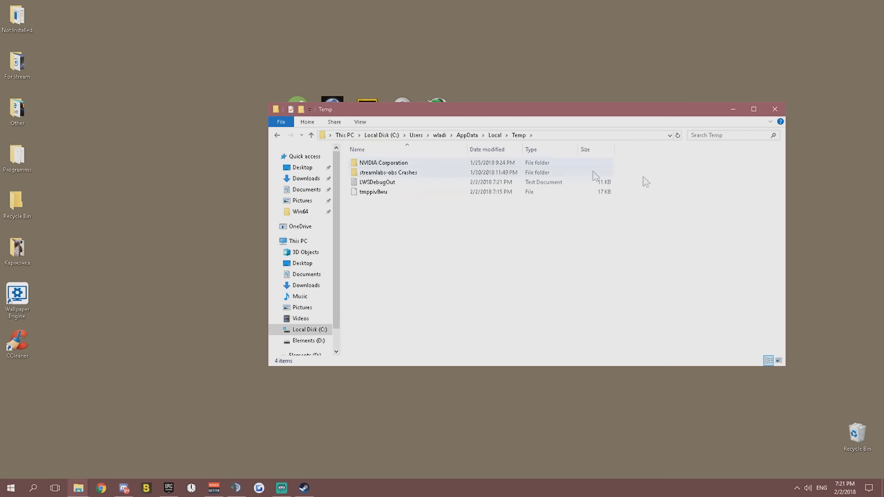
{"action": "left_click", "coordinate": [775, 108]}
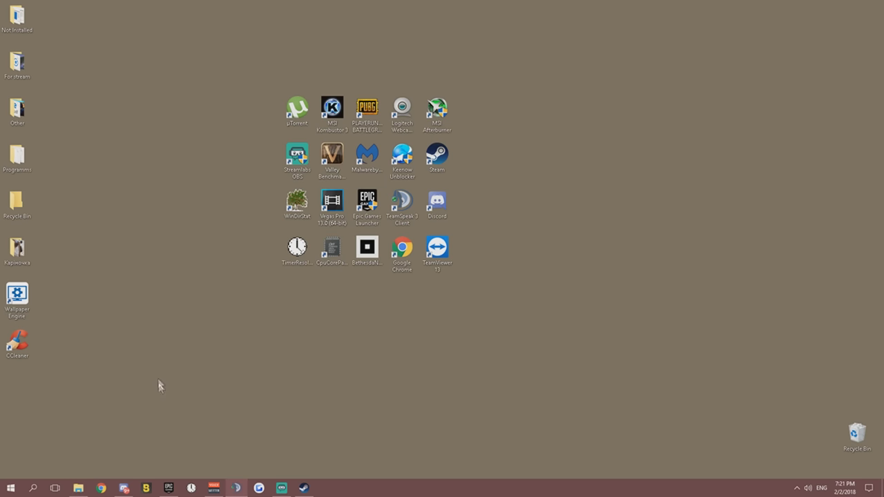
Search Windows for regedit and run it as administrator
{"action": "left_click", "coordinate": [33, 487]}
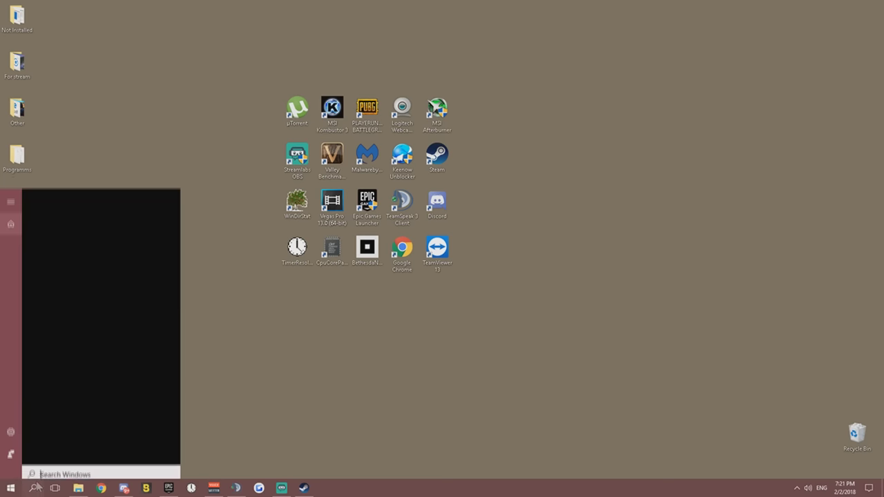
{"action": "type", "text": "regedit"}
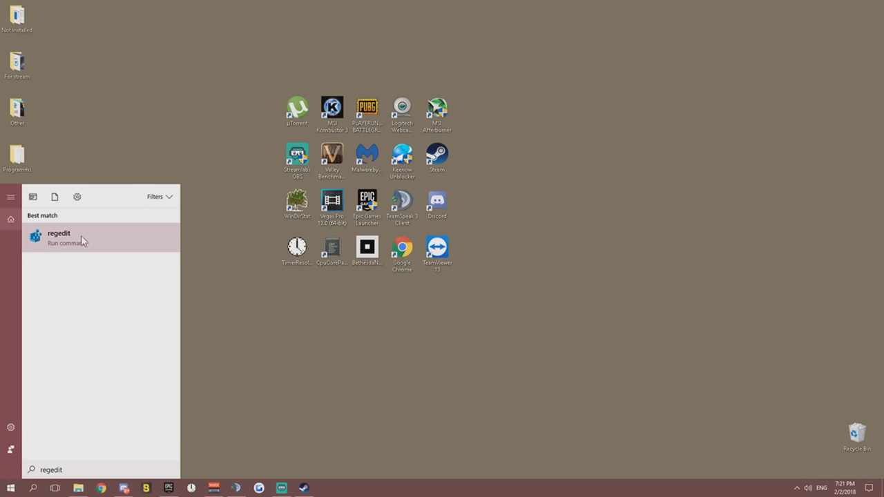
{"action": "right_click", "coordinate": [83, 240]}
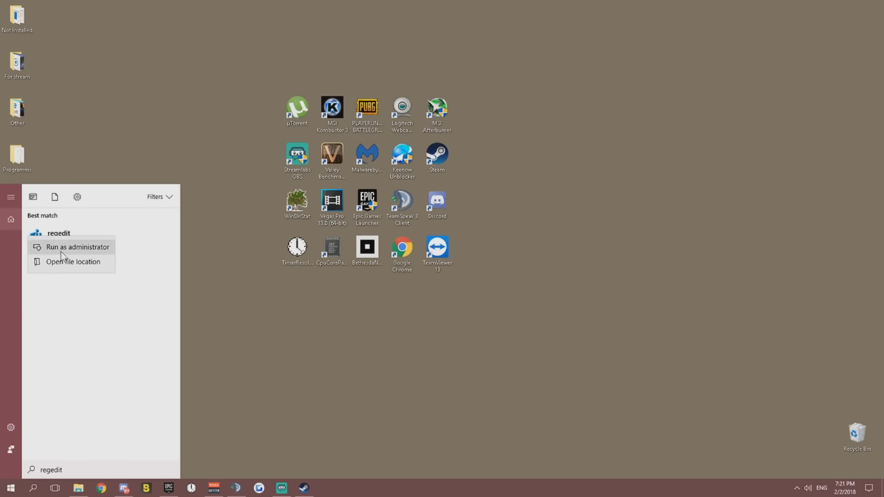
{"action": "left_click", "coordinate": [62, 246]}
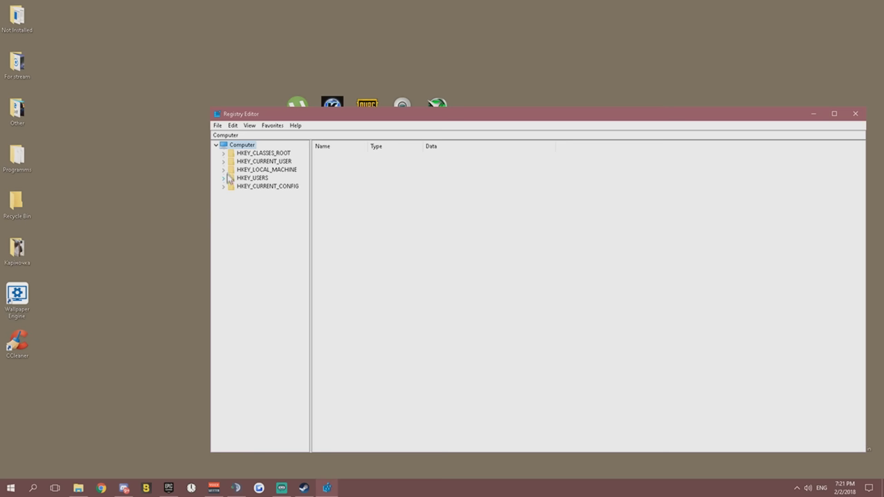
Expand HKEY_LOCAL_MACHINE, SOFTWARE and Microsoft in the registry key tree
{"action": "left_click", "coordinate": [223, 170]}
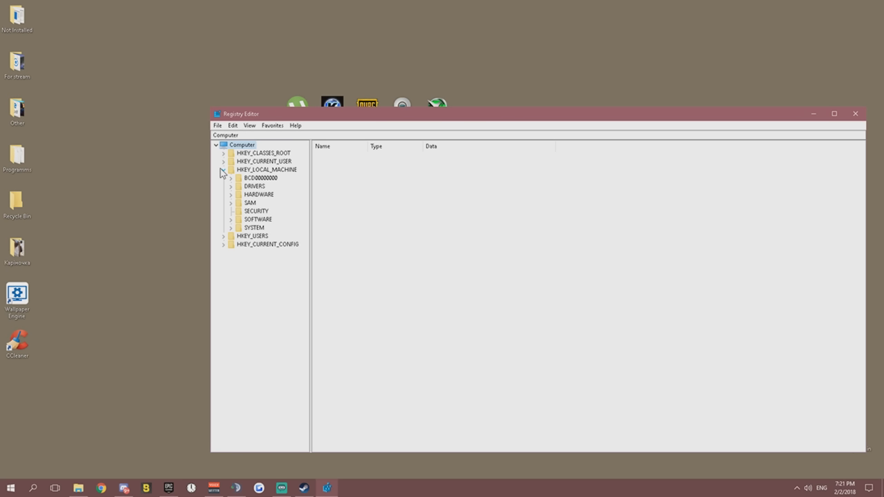
{"action": "left_click", "coordinate": [231, 220]}
{"action": "scroll", "coordinate": [270, 308], "scroll_direction": "down", "scroll_amount": 1}
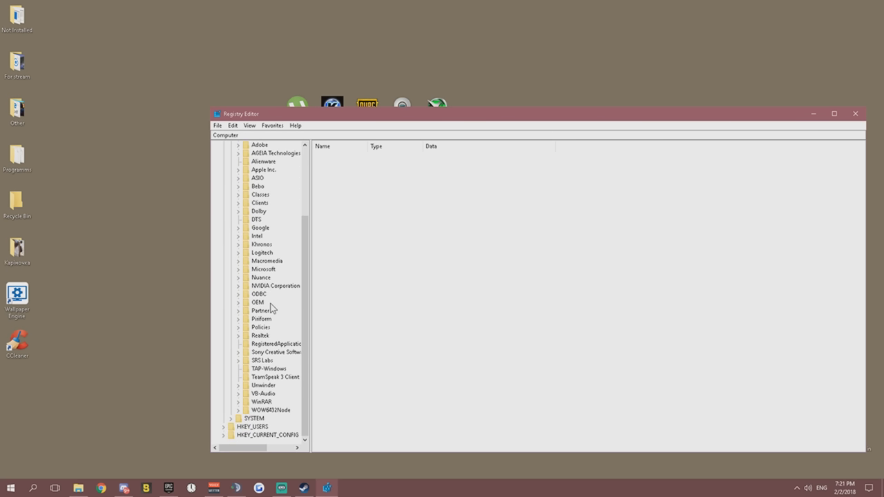
{"action": "left_click", "coordinate": [238, 269]}
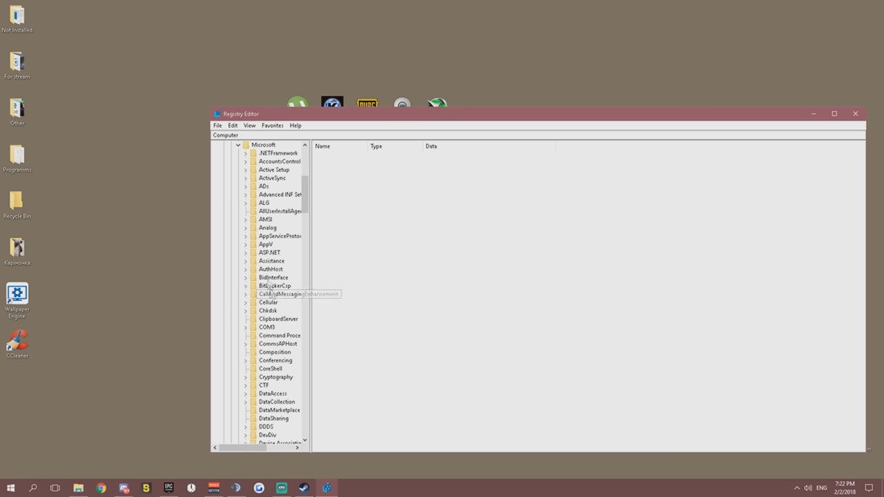
Find and expand the Windows NT key under Microsoft, and open its CurrentVersion subkey
{"action": "scroll", "coordinate": [261, 283], "scroll_direction": "down", "scroll_amount": 8}
{"action": "scroll", "coordinate": [263, 286], "scroll_direction": "down", "scroll_amount": 20}
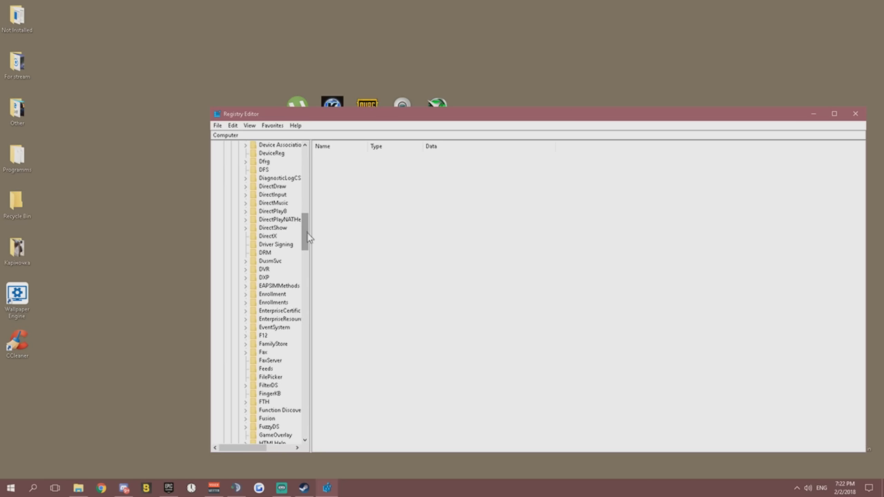
{"action": "scroll", "coordinate": [293, 316], "scroll_direction": "down", "scroll_amount": 20}
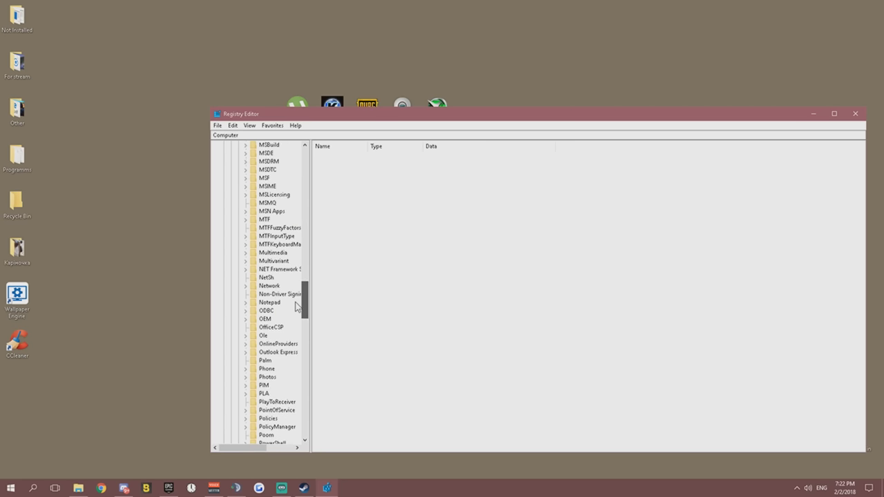
{"action": "scroll", "coordinate": [293, 363], "scroll_direction": "down", "scroll_amount": 11}
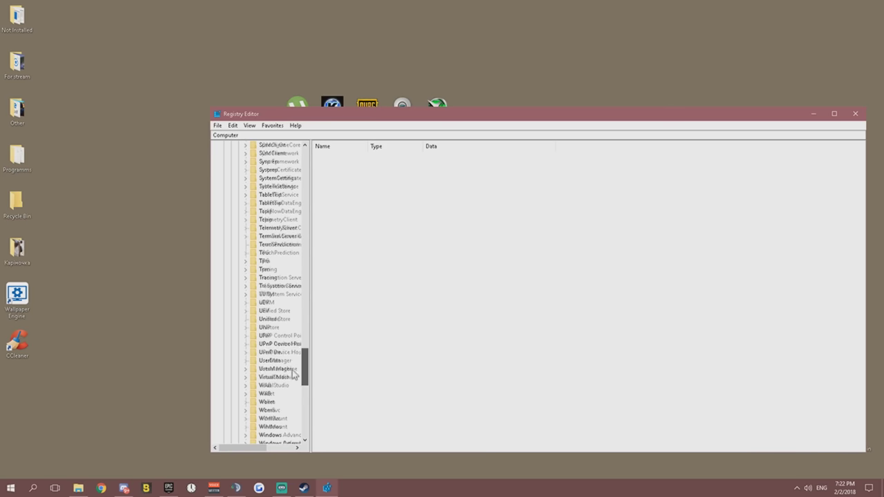
{"action": "left_click", "coordinate": [246, 352]}
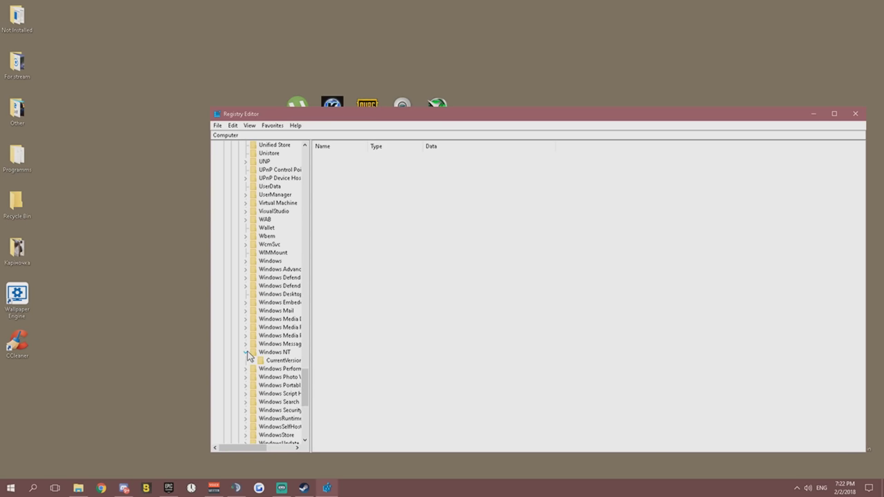
{"action": "left_click", "coordinate": [253, 361]}
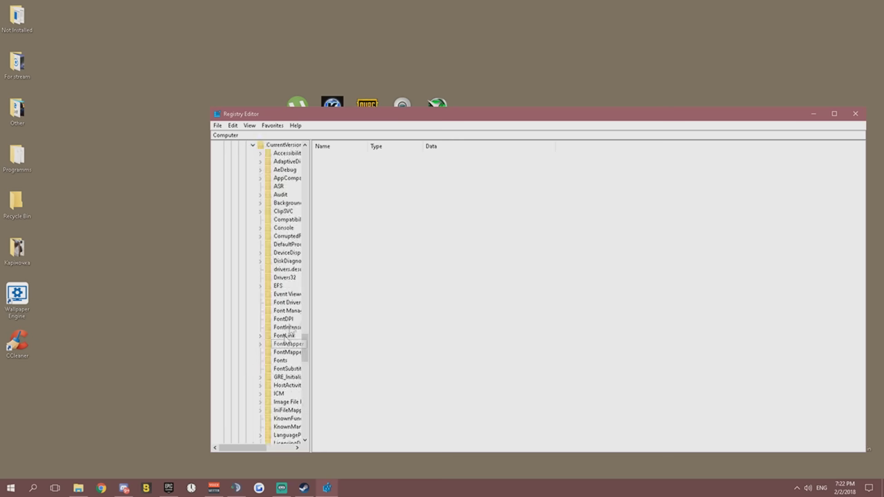
{"action": "scroll", "coordinate": [290, 342], "scroll_direction": "up", "scroll_amount": 3}
{"action": "left_click", "coordinate": [284, 220]}
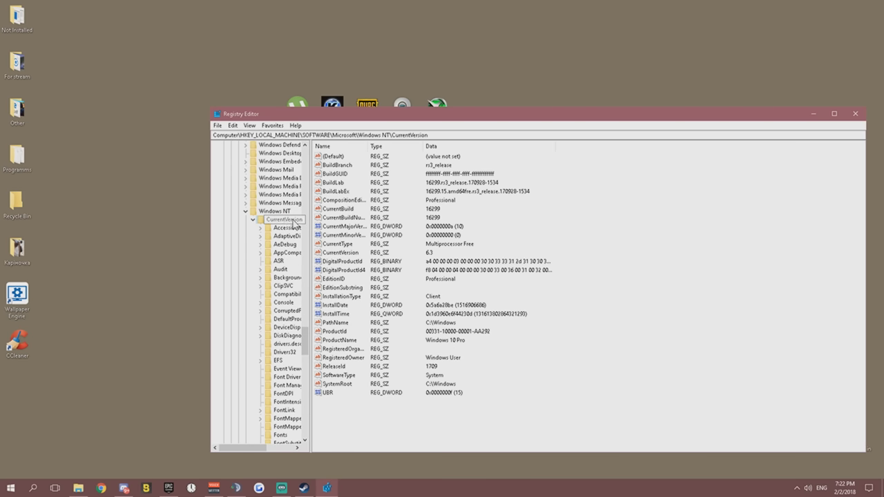
{"action": "scroll", "coordinate": [280, 311], "scroll_direction": "down", "scroll_amount": 3}
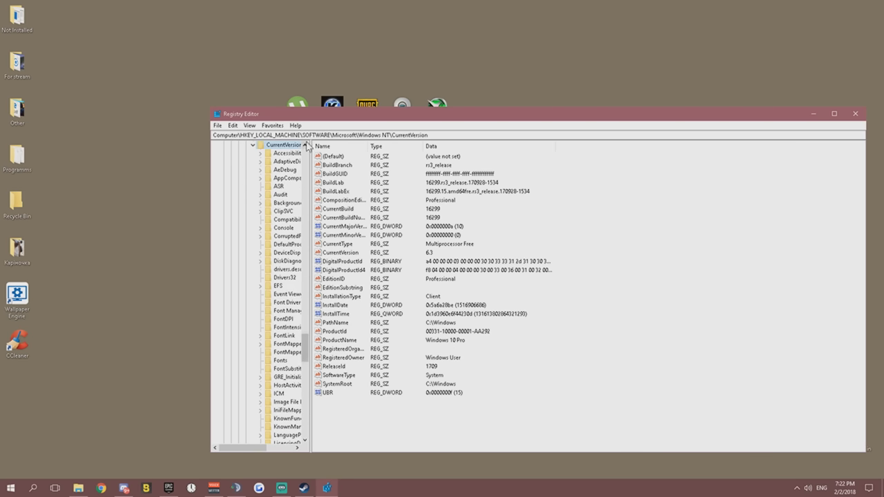
Maximize the Registry Editor window, widen the key tree and highlight the end of the CurrentVersion key's path
{"action": "left_click", "coordinate": [833, 113]}
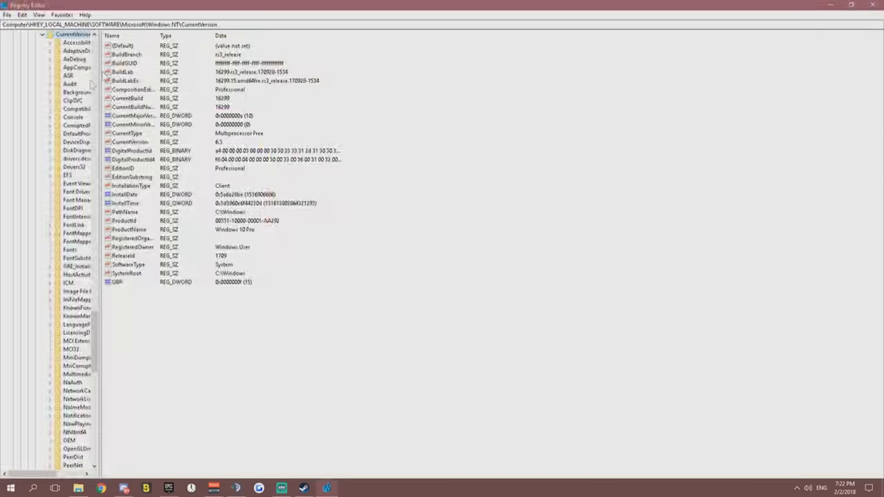
{"action": "left_click_drag", "start_coordinate": [99, 88], "coordinate": [356, 138]}
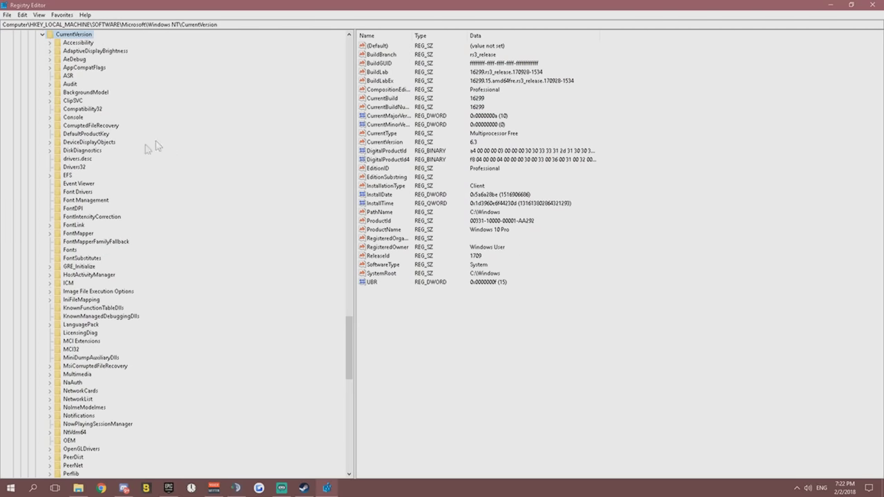
{"action": "scroll", "coordinate": [101, 185], "scroll_direction": "up", "scroll_amount": 2}
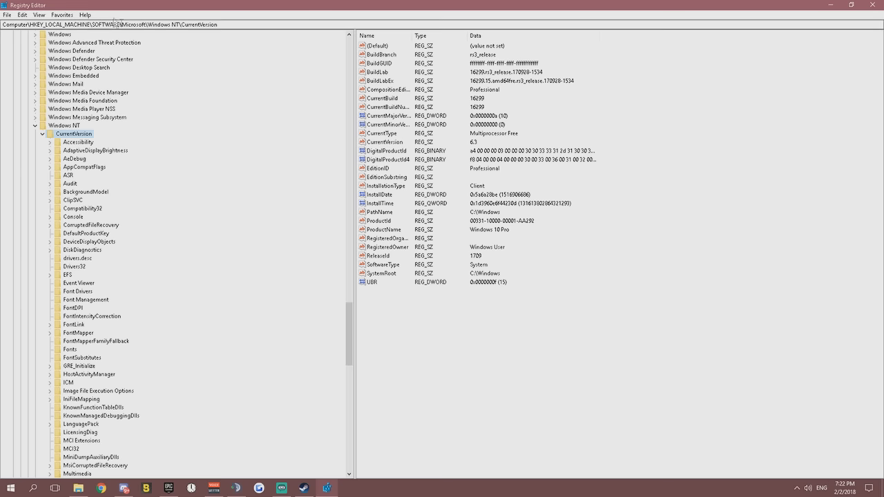
{"action": "left_click", "coordinate": [146, 24]}
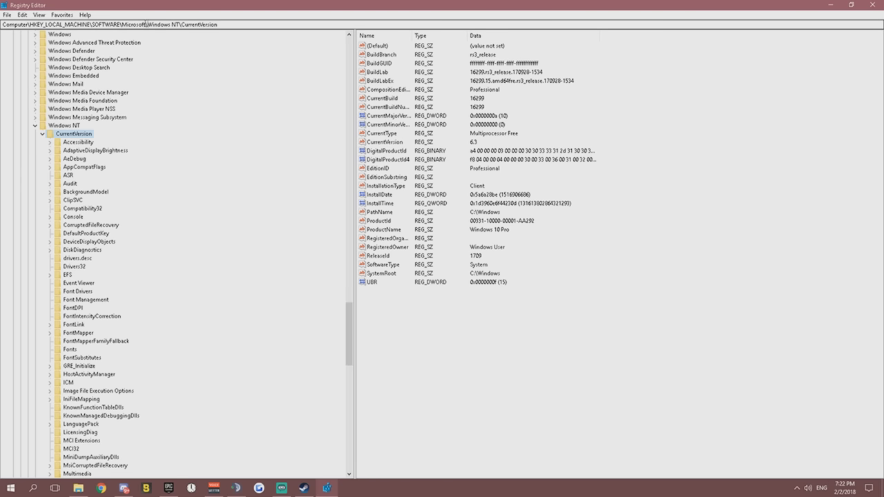
{"action": "left_click_drag", "start_coordinate": [178, 25], "coordinate": [220, 25]}
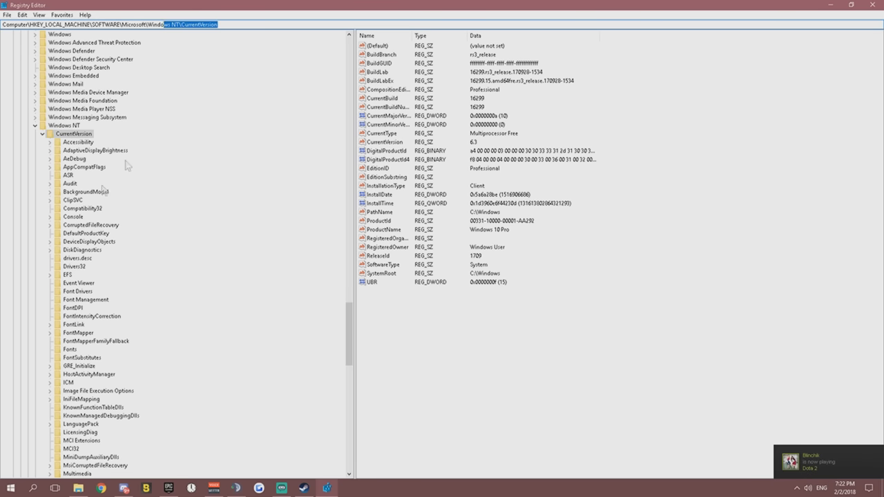
Expand the Multimedia key under CurrentVersion and open its SystemProfile subkey
{"action": "scroll", "coordinate": [92, 282], "scroll_direction": "down", "scroll_amount": 6}
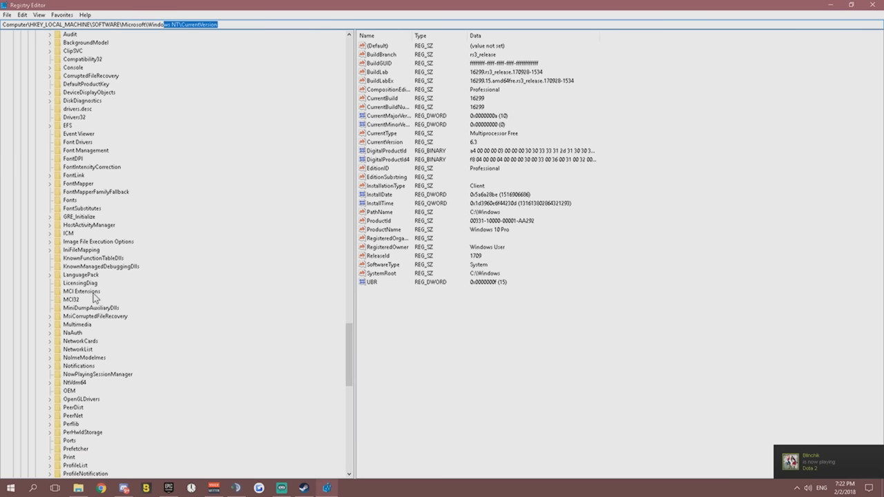
{"action": "left_click", "coordinate": [59, 326]}
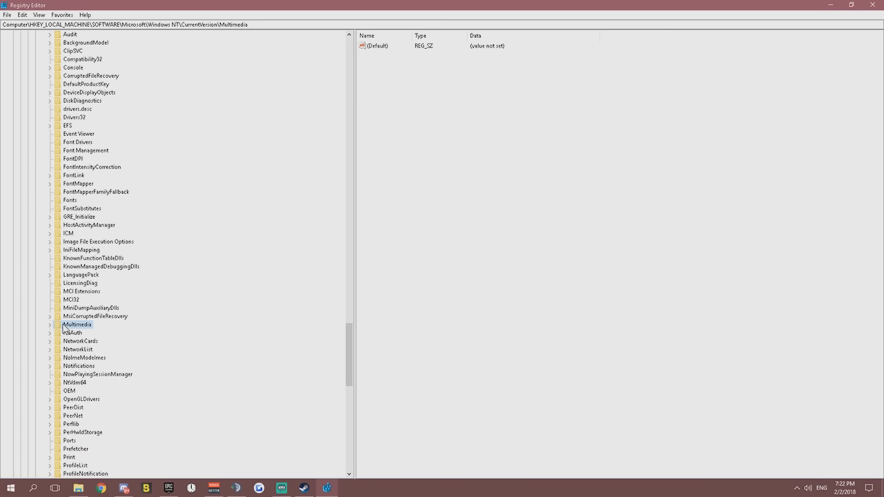
{"action": "left_click", "coordinate": [49, 325]}
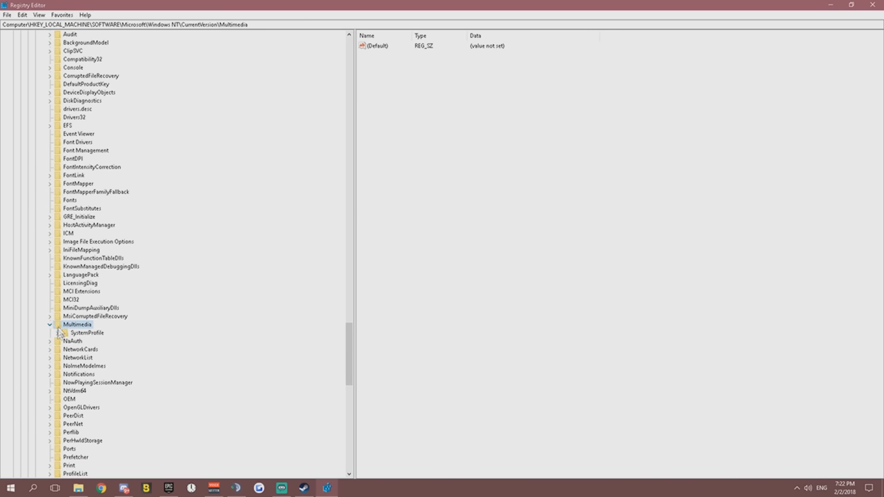
{"action": "left_click", "coordinate": [59, 334]}
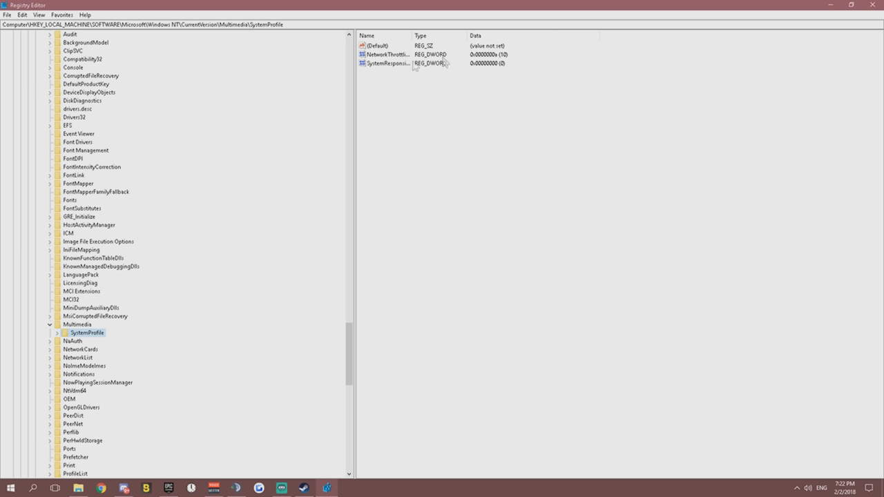
Create a new DWORD (32-bit) value in the SystemProfile key and name it SystemResponsivness
{"action": "right_click", "coordinate": [383, 81]}
{"action": "mouse_move", "coordinate": [405, 89]}
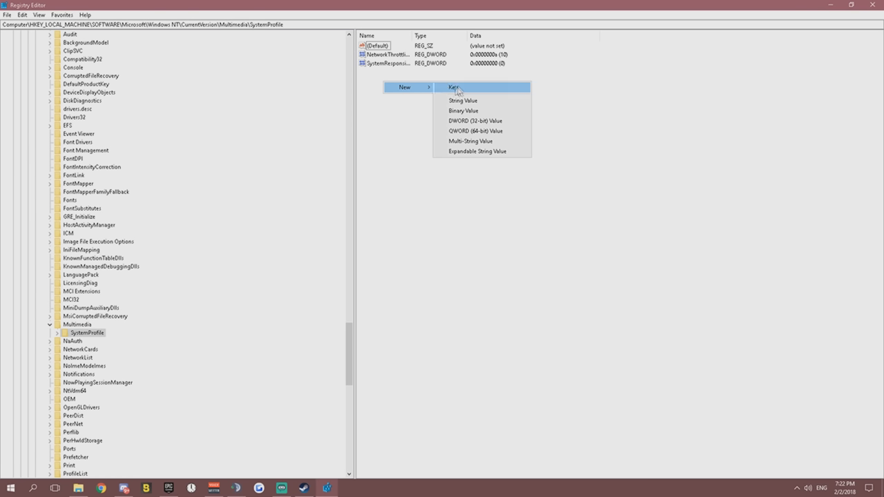
{"action": "left_click", "coordinate": [481, 121]}
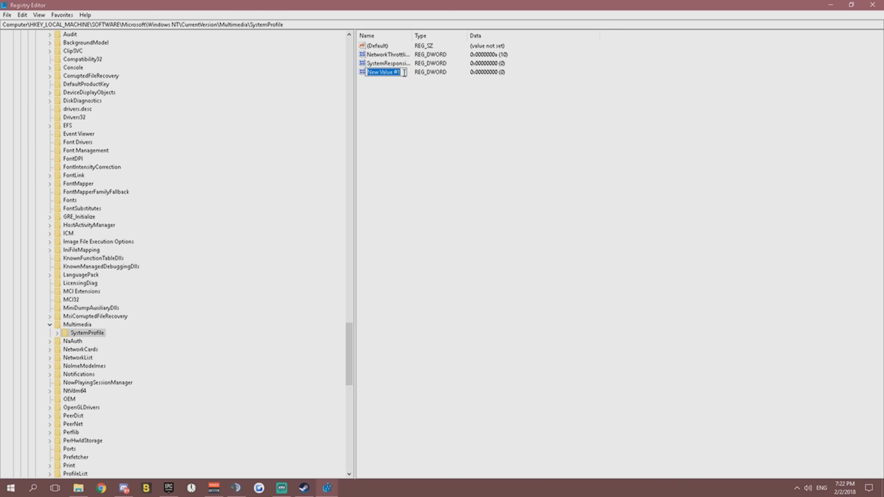
{"action": "type", "text": "SystemResponsivene"}
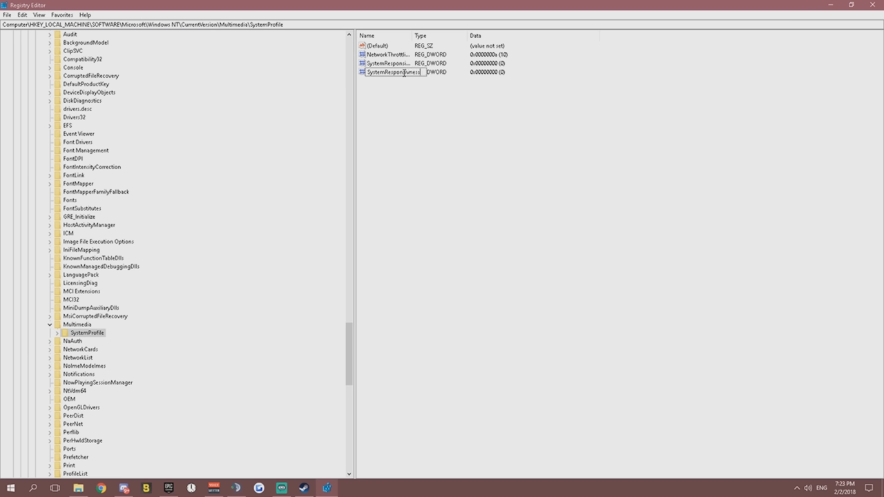
{"action": "type", "text": "ss"}
{"action": "left_click", "coordinate": [406, 65]}
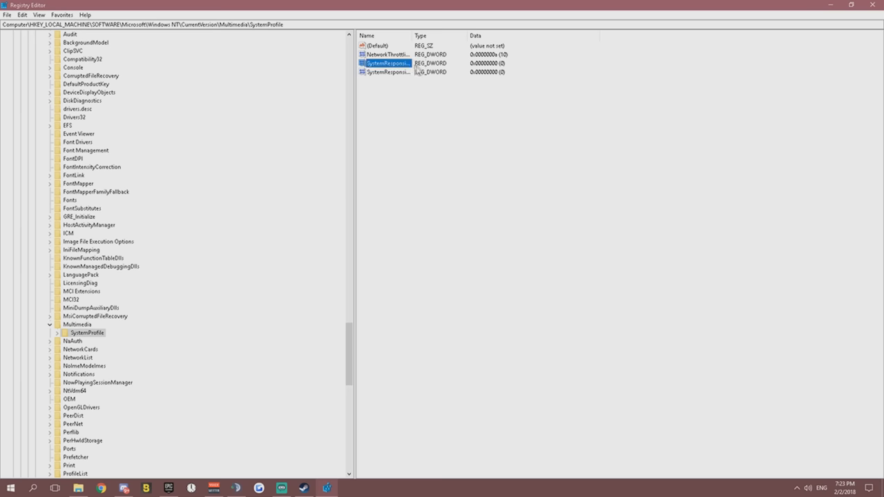
Widen the value name column and compare the spelling of the new value with the existing SystemResponsiveness value
{"action": "left_click_drag", "start_coordinate": [411, 35], "coordinate": [479, 35]}
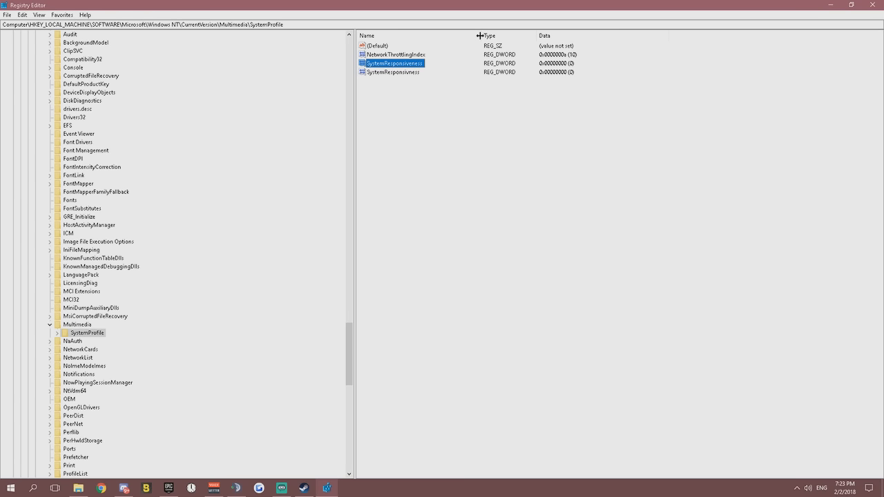
{"action": "left_click", "coordinate": [419, 72]}
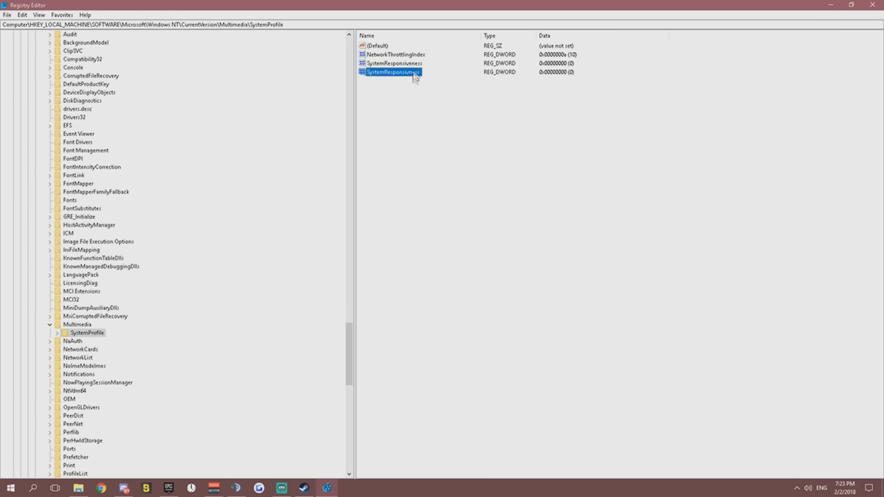
{"action": "left_click", "coordinate": [404, 63]}
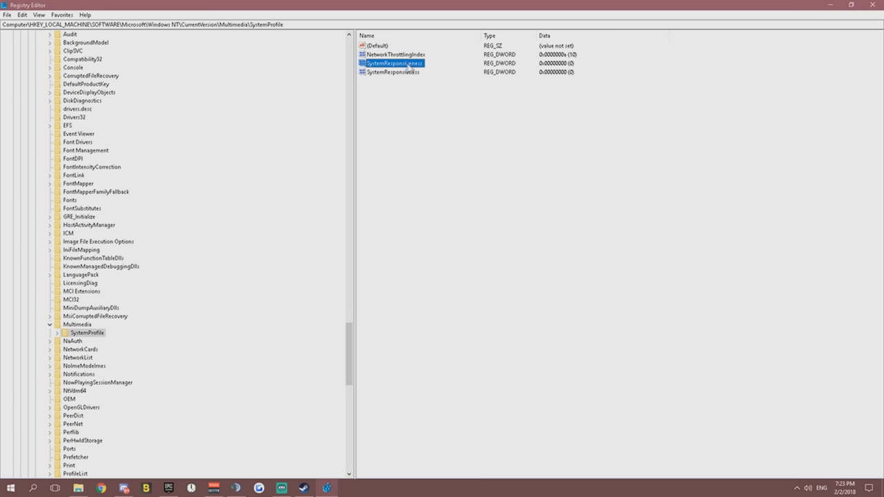
Try to rename the new SystemResponsivness value to SystemResponsiveness
{"action": "right_click", "coordinate": [401, 73]}
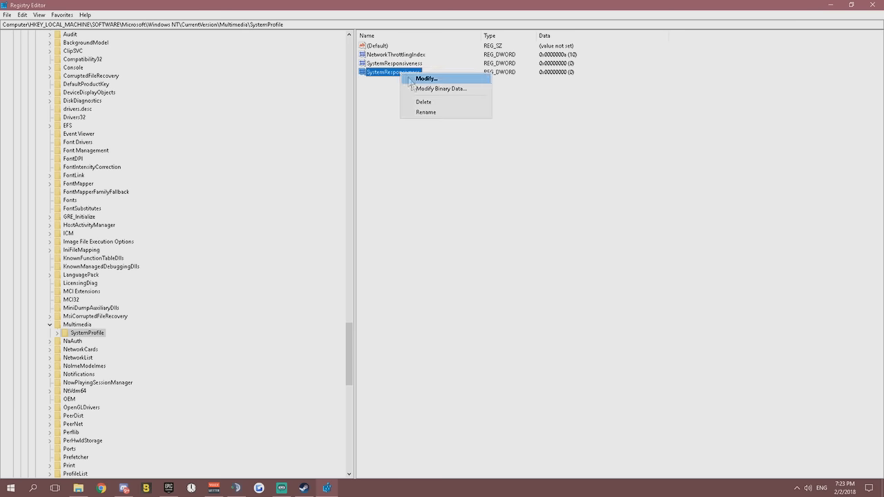
{"action": "left_click", "coordinate": [426, 112]}
{"action": "left_click", "coordinate": [417, 72]}
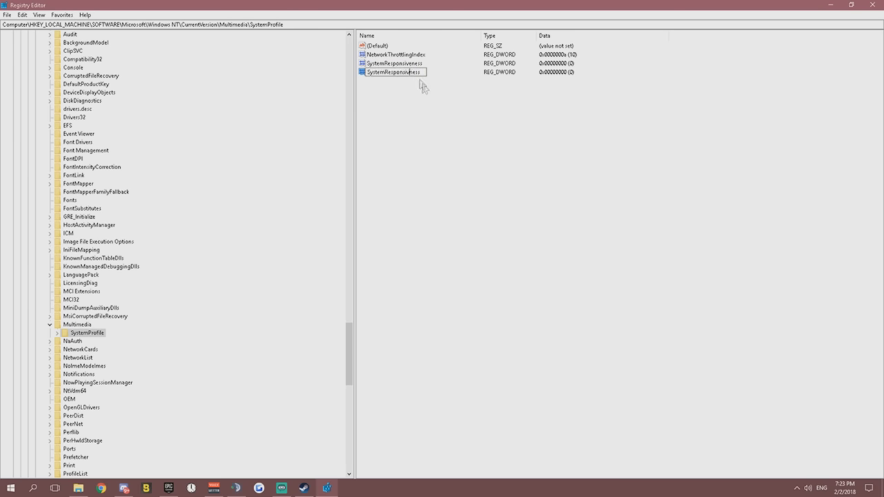
{"action": "type", "text": "e"}
{"action": "key", "text": "Return"}
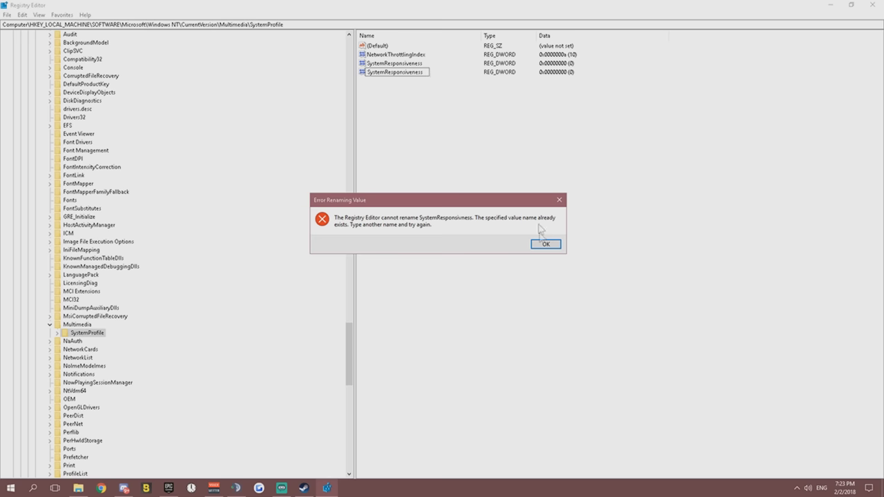
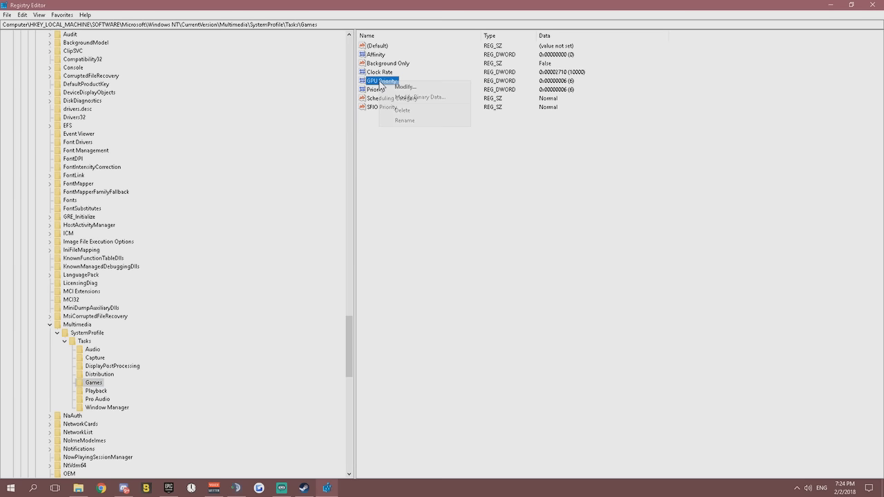
Set both the GPU Priority and Priority values of the Games key to 6 and close the Registry Editor
{"action": "left_click", "coordinate": [400, 89]}
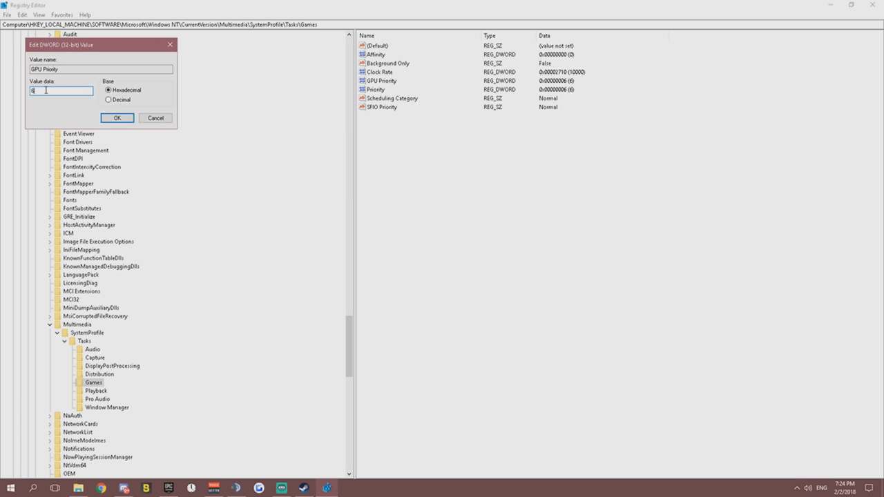
{"action": "left_click", "coordinate": [119, 118]}
{"action": "right_click", "coordinate": [370, 89]}
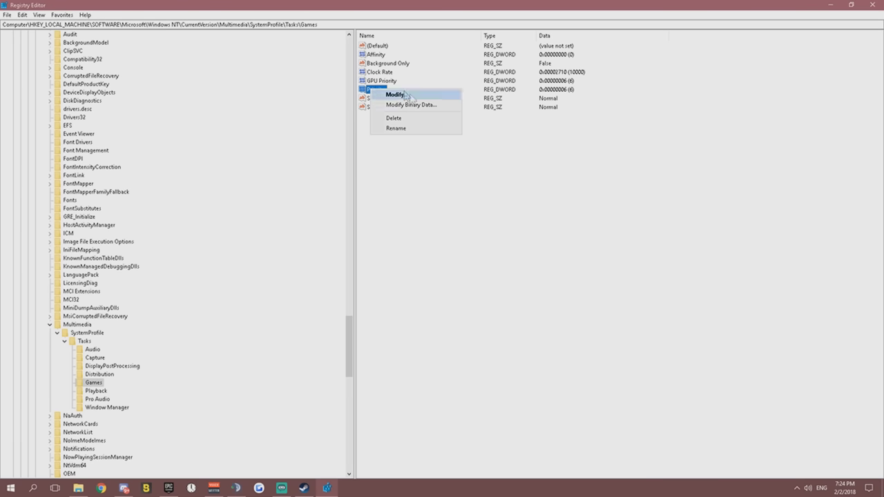
{"action": "left_click", "coordinate": [395, 95]}
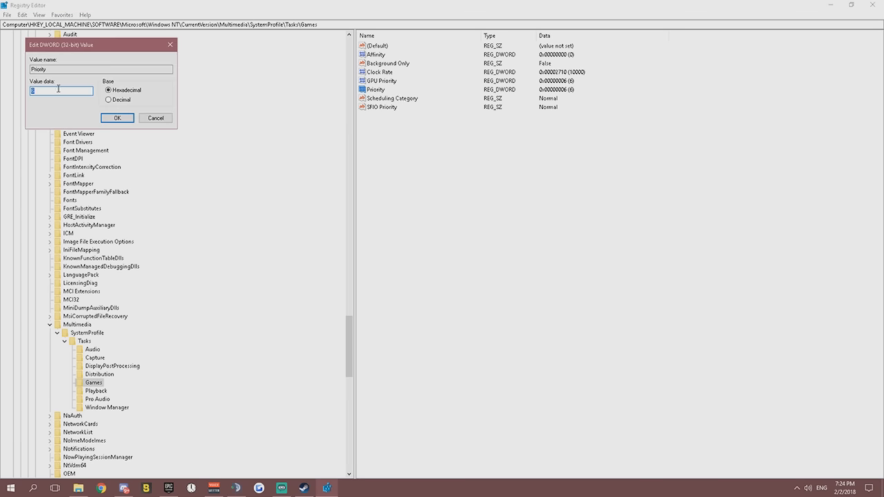
{"action": "left_click", "coordinate": [119, 118]}
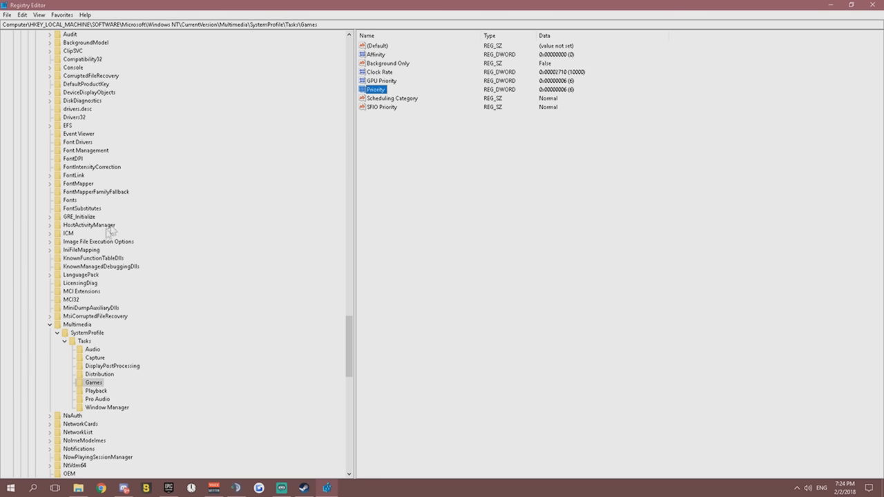
{"action": "scroll", "coordinate": [148, 197], "scroll_direction": "up", "scroll_amount": 11}
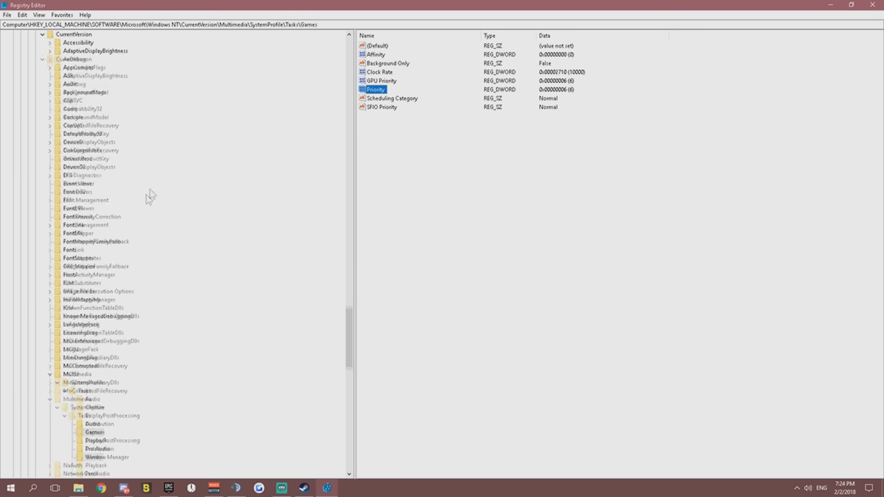
{"action": "left_click", "coordinate": [874, 5]}
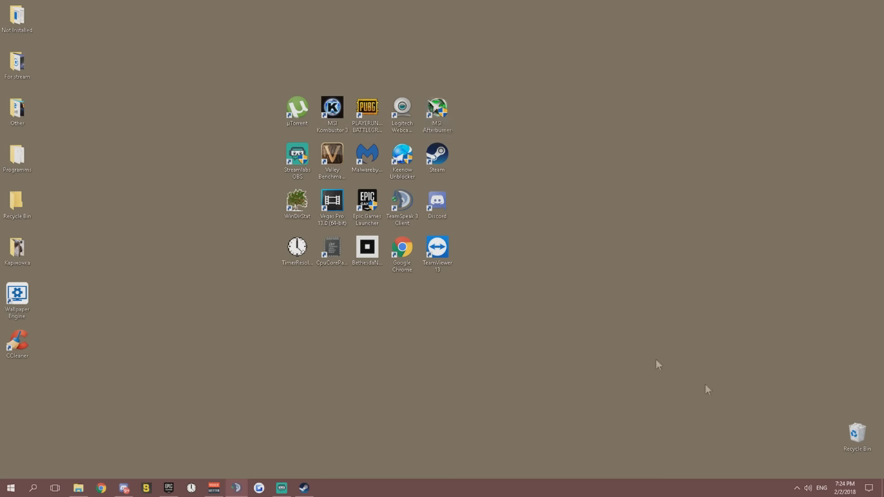
Open Windows Settings and go to the Apps & features page
{"action": "left_click", "coordinate": [795, 488]}
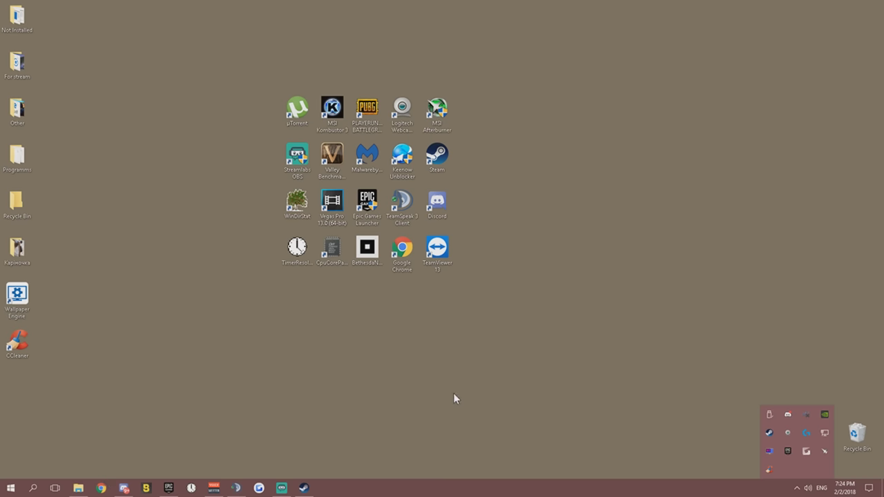
{"action": "left_click", "coordinate": [13, 489]}
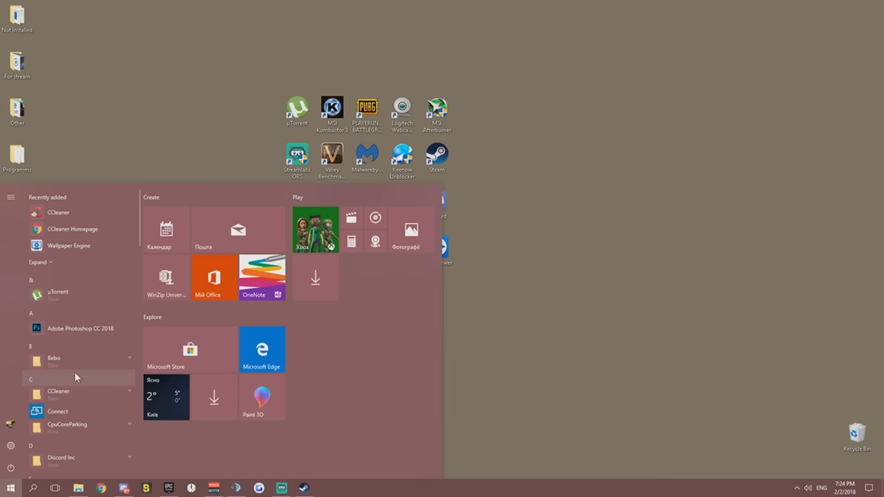
{"action": "left_click", "coordinate": [11, 445]}
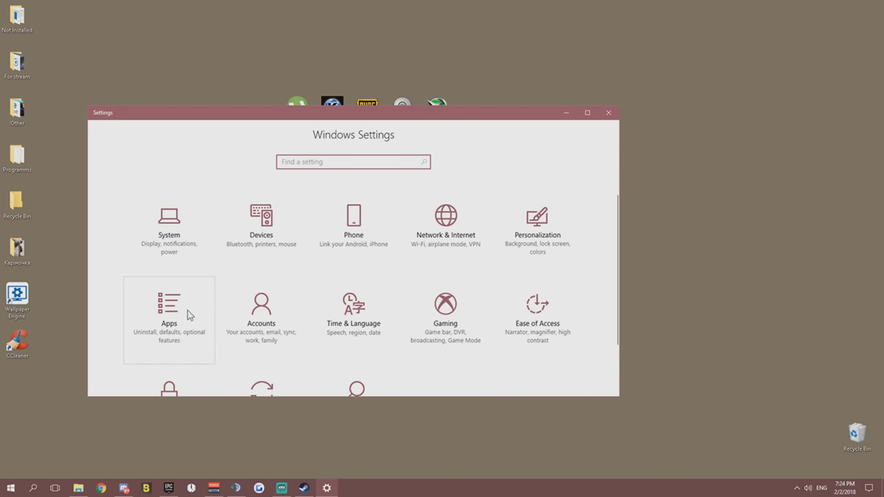
{"action": "scroll", "coordinate": [209, 310], "scroll_direction": "down", "scroll_amount": 2}
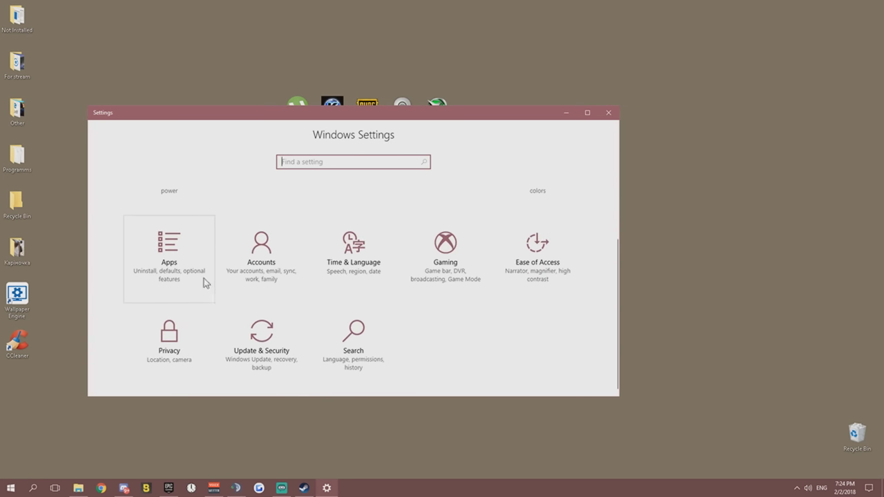
{"action": "scroll", "coordinate": [202, 275], "scroll_direction": "up", "scroll_amount": 2}
{"action": "left_click", "coordinate": [197, 299]}
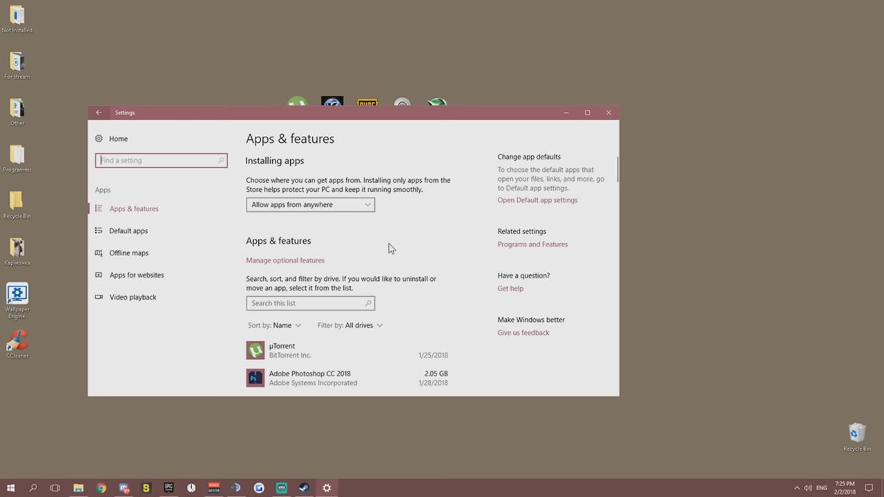
Find NVIDIA Graphics Driver 390.65 in the installed apps list and expand its entry
{"action": "scroll", "coordinate": [389, 244], "scroll_direction": "down", "scroll_amount": 2}
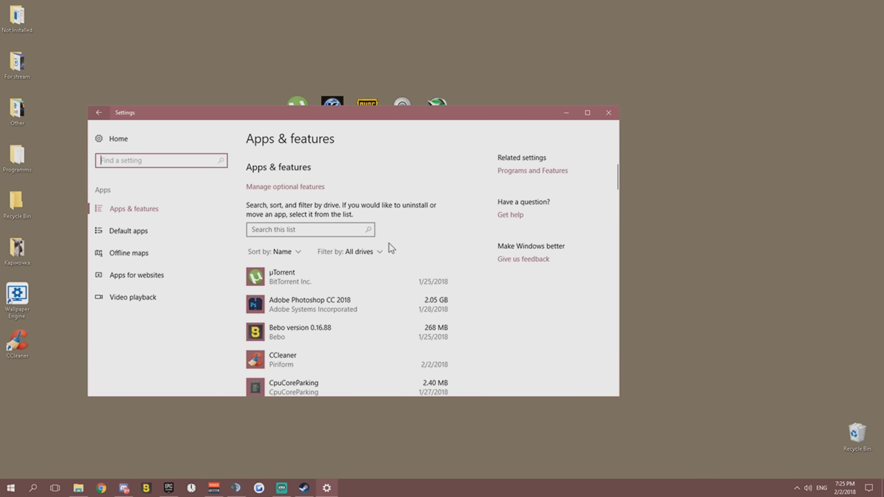
{"action": "scroll", "coordinate": [383, 269], "scroll_direction": "down", "scroll_amount": 4}
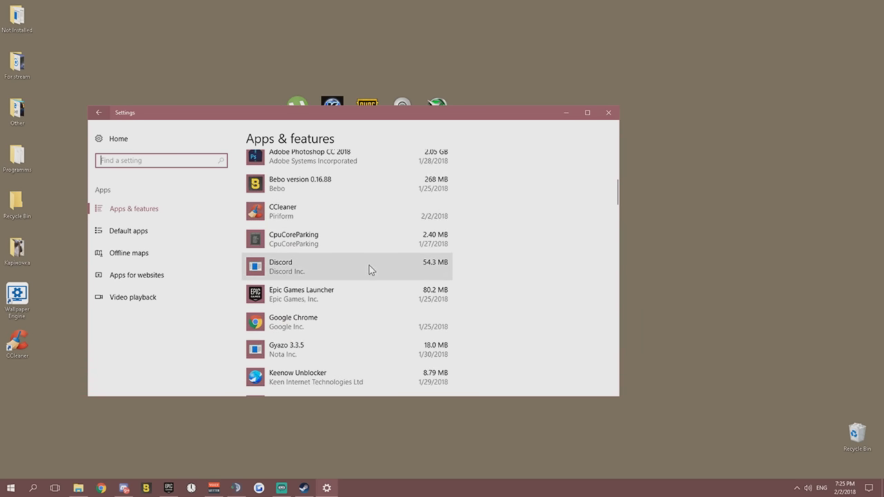
{"action": "scroll", "coordinate": [369, 270], "scroll_direction": "down", "scroll_amount": 5}
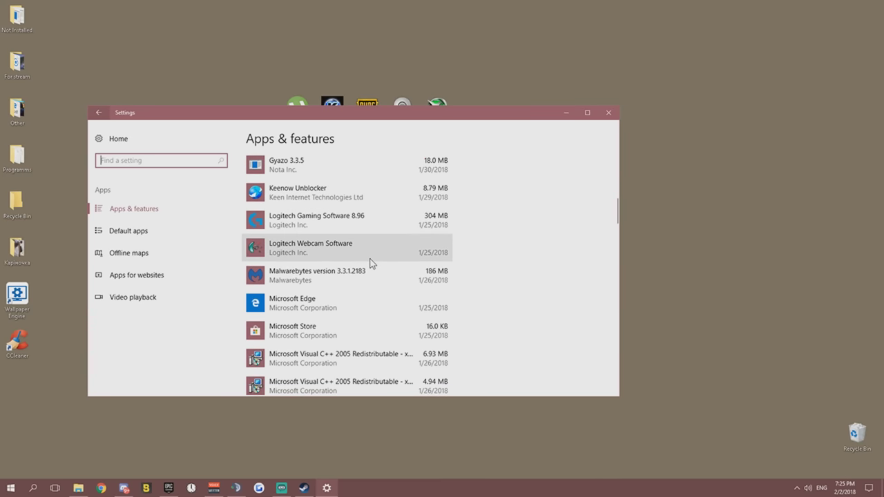
{"action": "scroll", "coordinate": [369, 258], "scroll_direction": "down", "scroll_amount": 14}
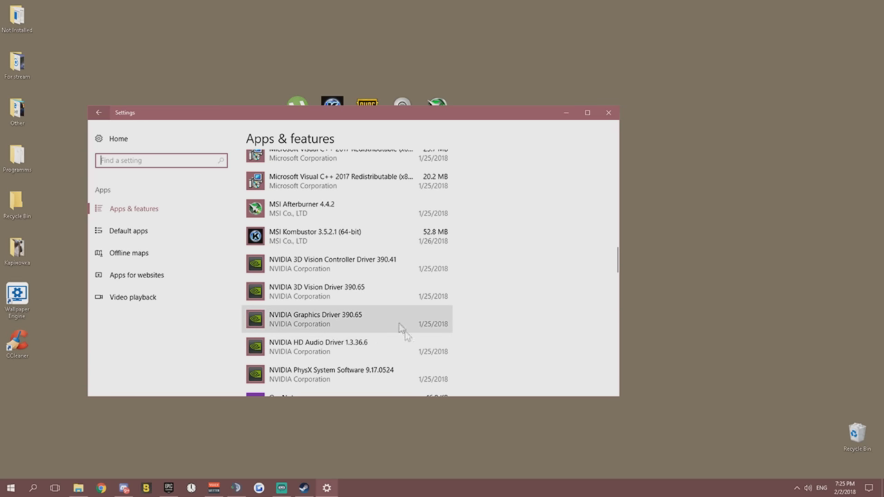
{"action": "left_click", "coordinate": [423, 326]}
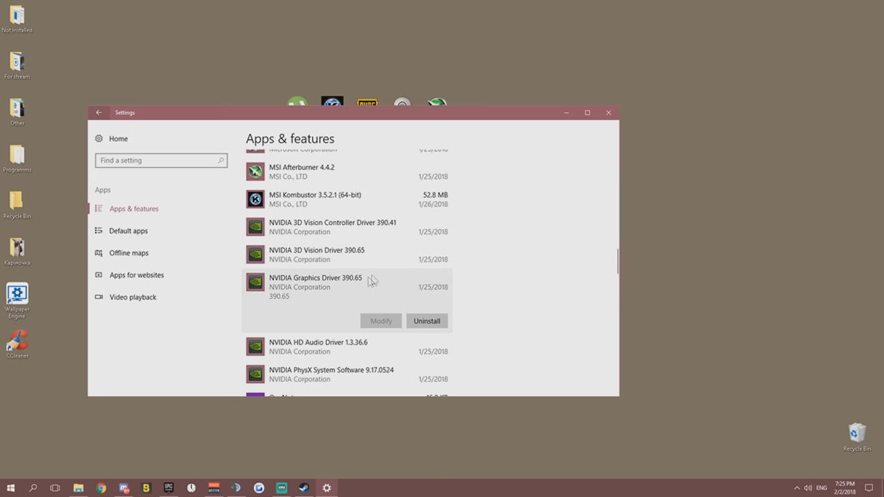
Switch to Chrome, load nvidia.com in a new tab and go to the GeForce Drivers page
{"action": "left_click", "coordinate": [100, 488]}
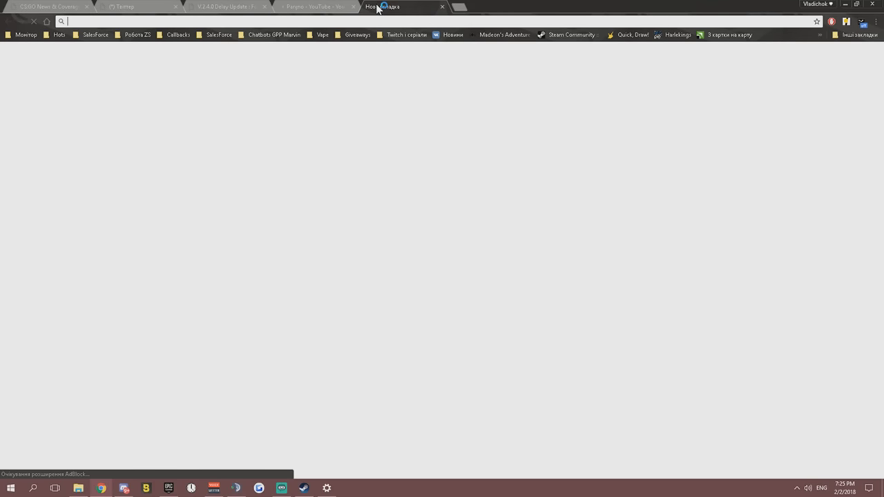
{"action": "type", "text": "nvidia.com"}
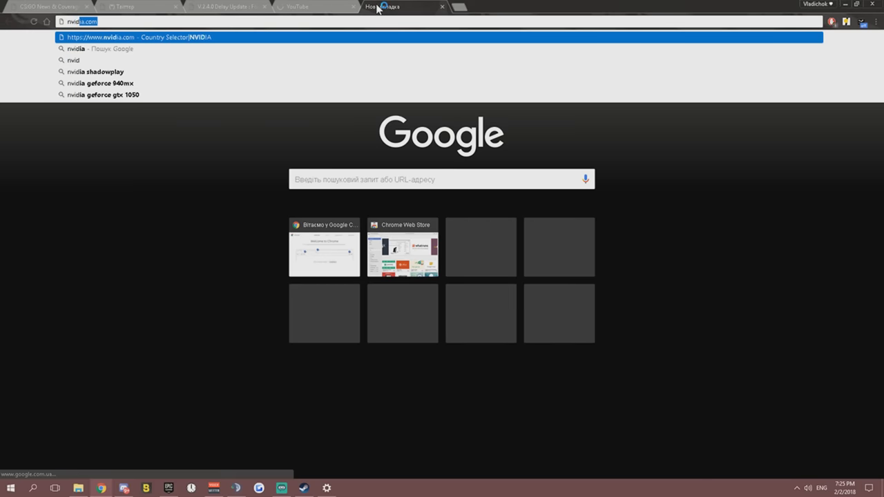
{"action": "key", "text": "Return"}
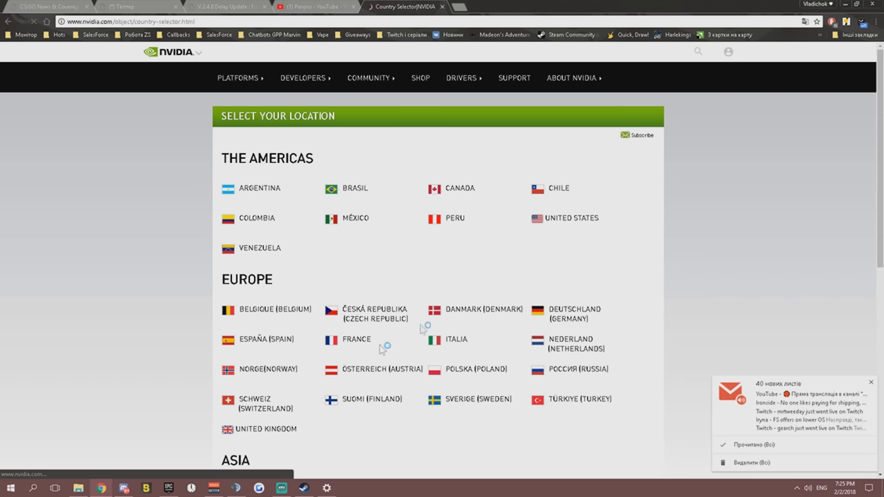
{"action": "scroll", "coordinate": [417, 304], "scroll_direction": "down", "scroll_amount": 1}
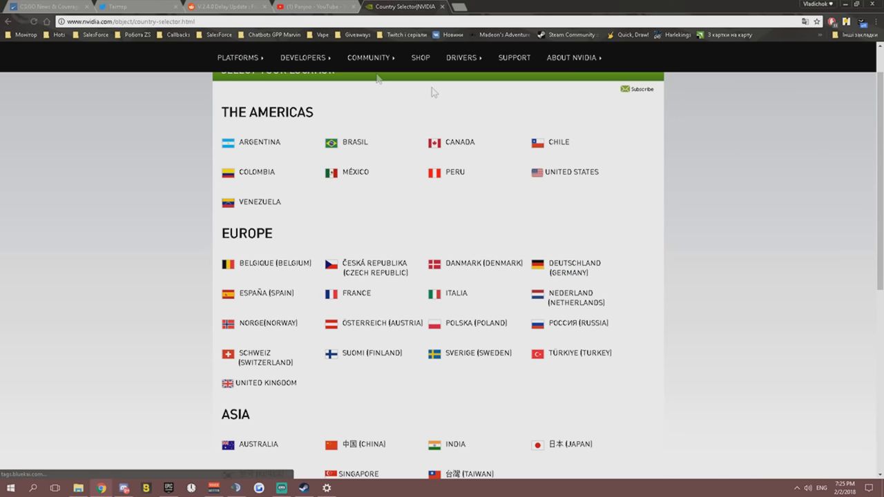
{"action": "mouse_move", "coordinate": [303, 59]}
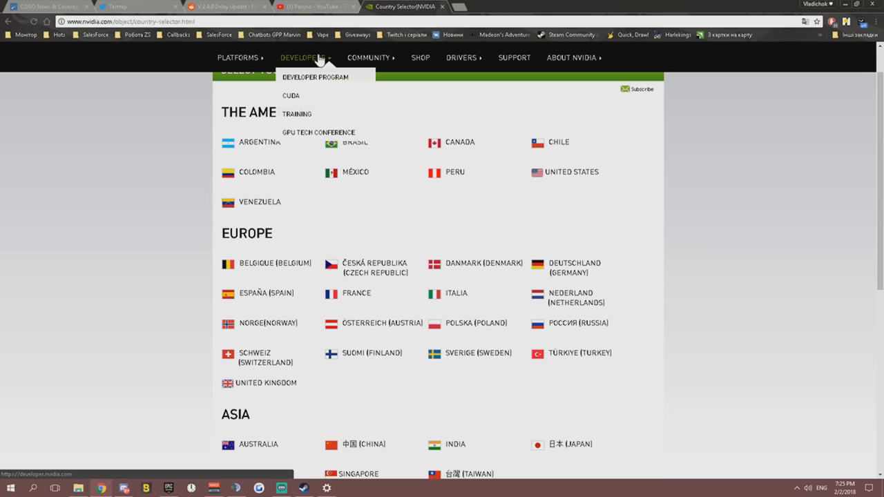
{"action": "mouse_move", "coordinate": [386, 62]}
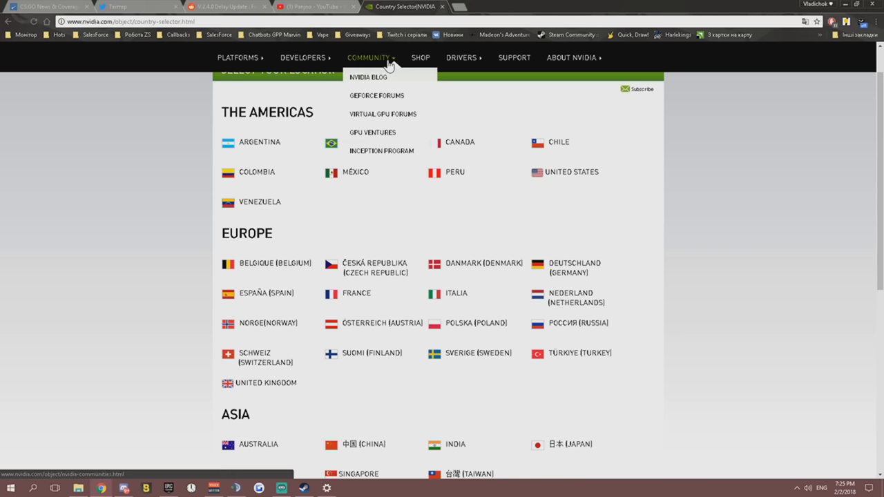
{"action": "mouse_move", "coordinate": [462, 63]}
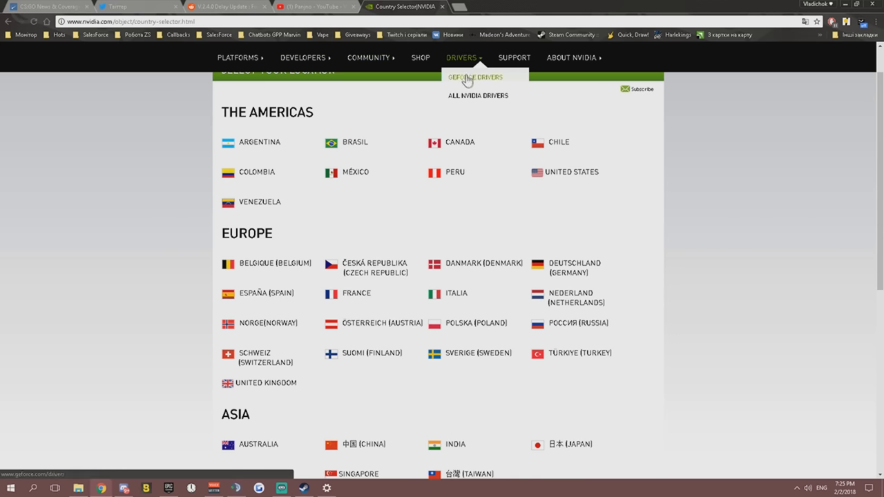
{"action": "left_click", "coordinate": [472, 79]}
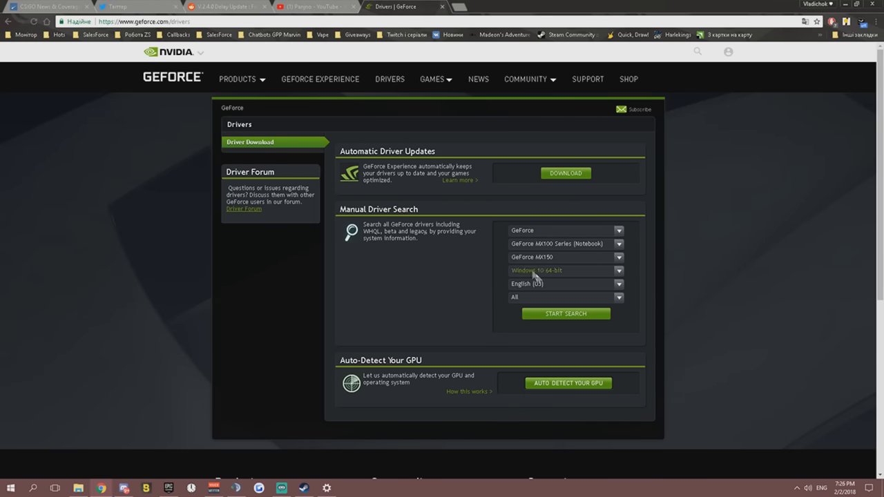
Check the product series choices in the Manual Driver Search and minimize the browser to return to Settings
{"action": "left_click", "coordinate": [619, 245]}
{"action": "left_click", "coordinate": [619, 247]}
{"action": "left_click", "coordinate": [845, 4]}
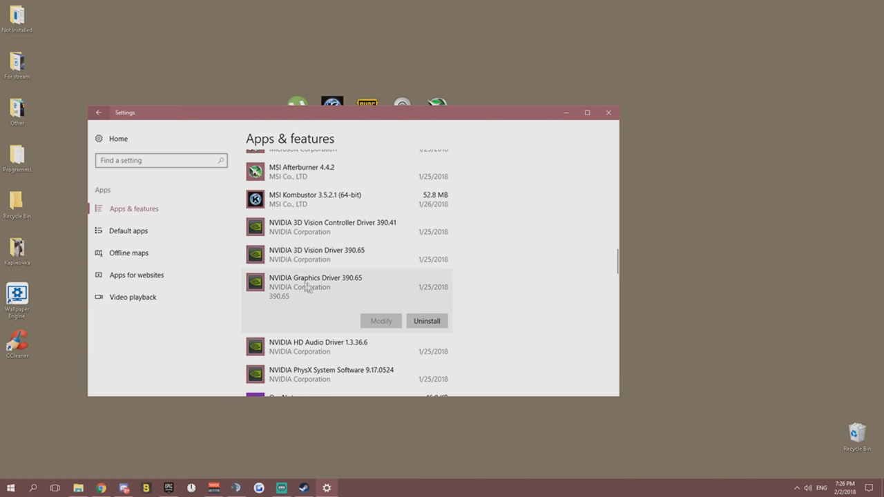
Switch back to Chrome, search for amd radeon in a new tab and open the AMD Support result
{"action": "left_click", "coordinate": [100, 487]}
{"action": "left_click", "coordinate": [459, 8]}
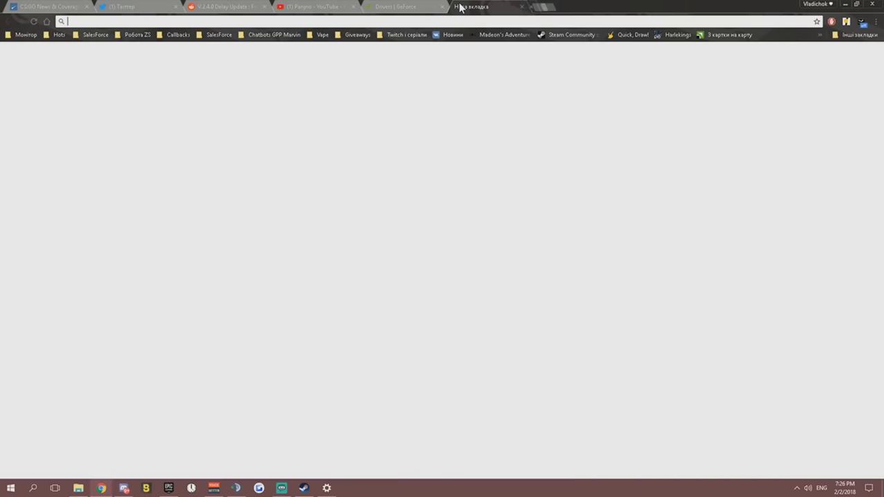
{"action": "type", "text": "amd"}
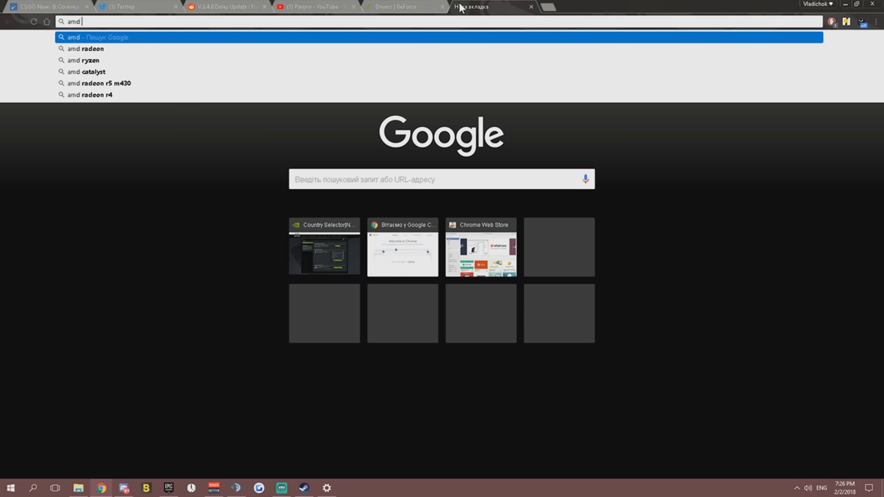
{"action": "key", "text": "Down"}
{"action": "key", "text": "Return"}
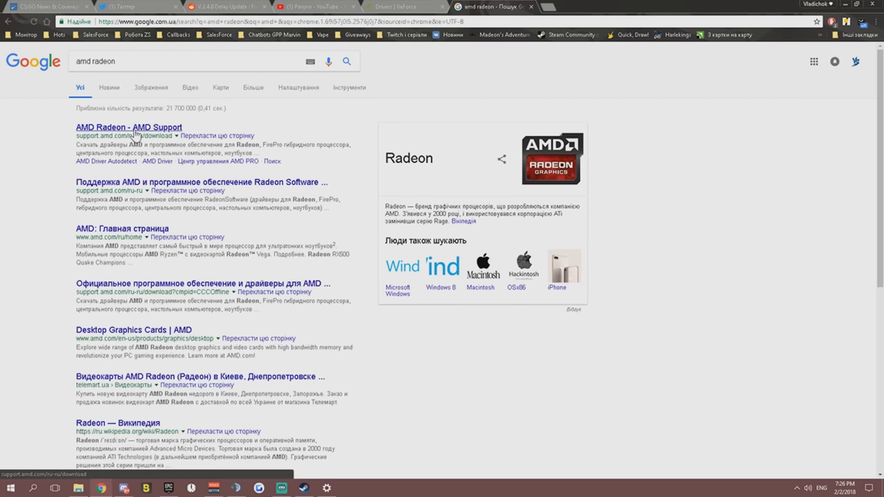
{"action": "left_click", "coordinate": [136, 131]}
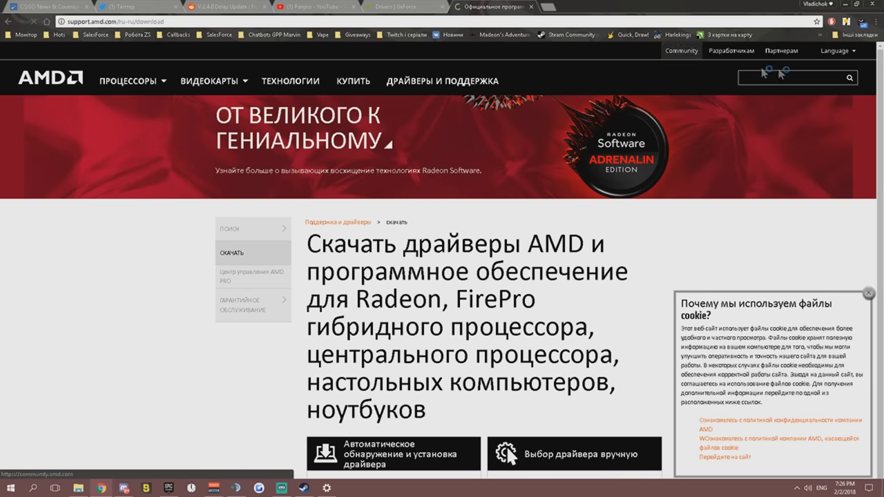
Change the AMD site language to English and open its Drivers & Support download page
{"action": "mouse_move", "coordinate": [852, 58]}
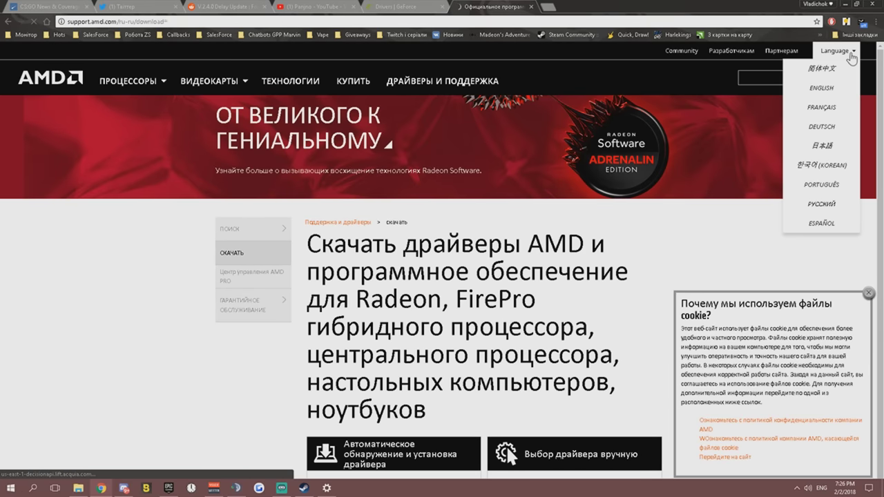
{"action": "left_click", "coordinate": [821, 88]}
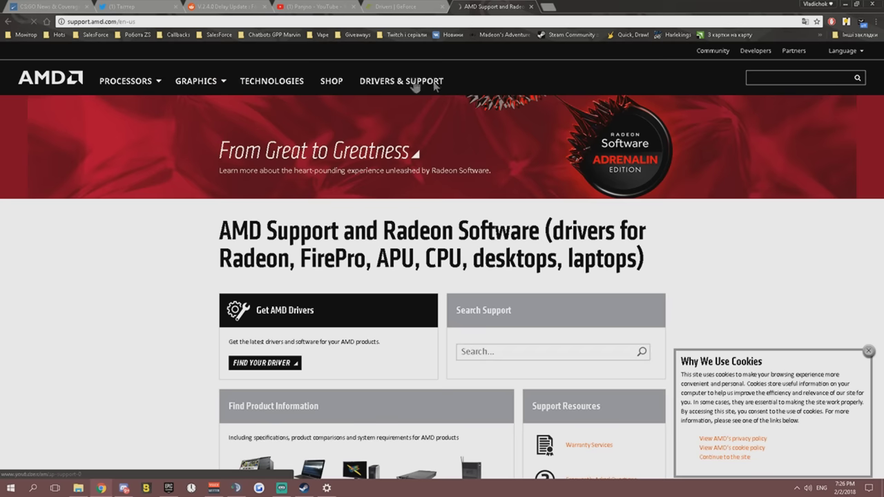
{"action": "left_click", "coordinate": [414, 81]}
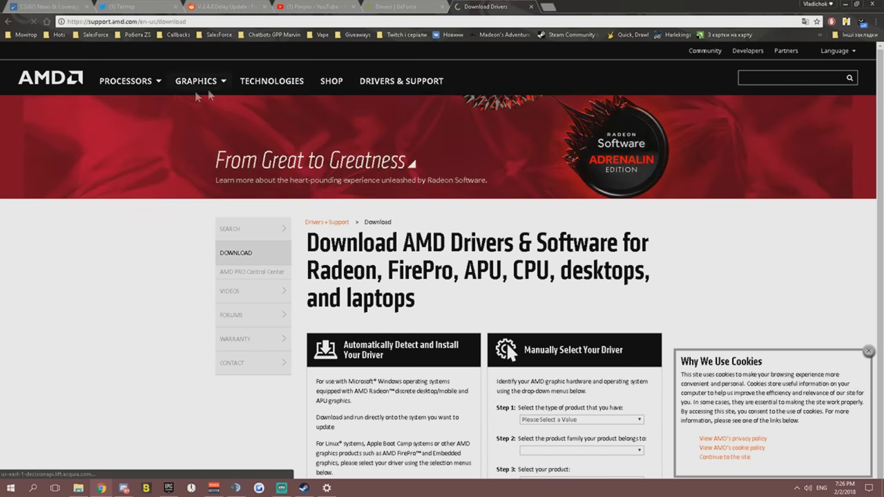
Choose Desktop Graphics as the product type in the Manually Select Your Driver form
{"action": "scroll", "coordinate": [196, 97], "scroll_direction": "down", "scroll_amount": 3}
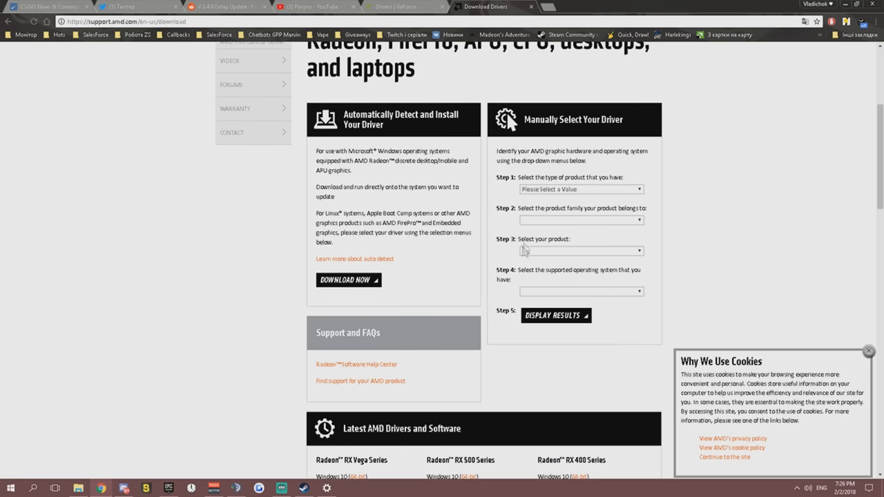
{"action": "left_click", "coordinate": [561, 190]}
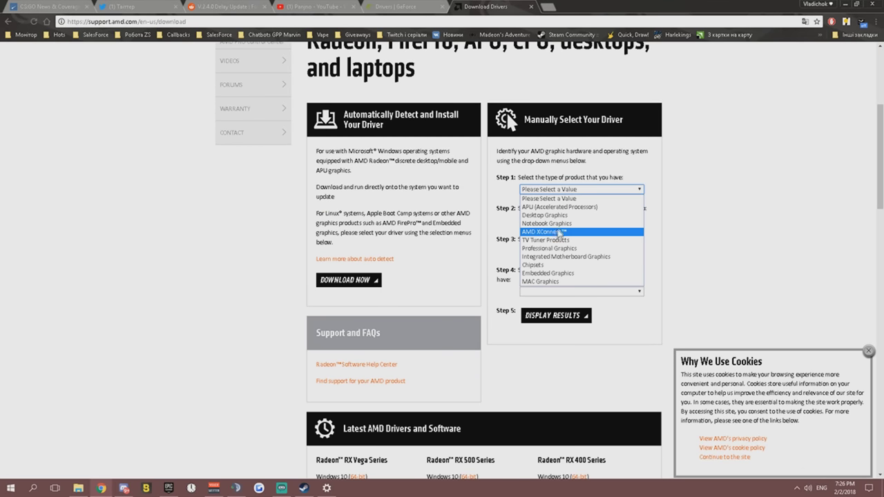
{"action": "left_click", "coordinate": [546, 216]}
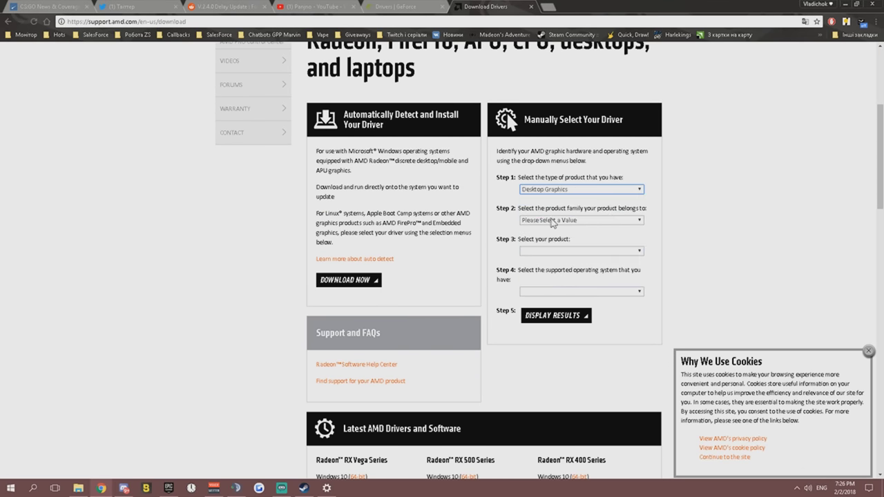
Check the product family choices for Desktop Graphics and the automatic detection download on the AMD page
{"action": "left_click", "coordinate": [552, 221]}
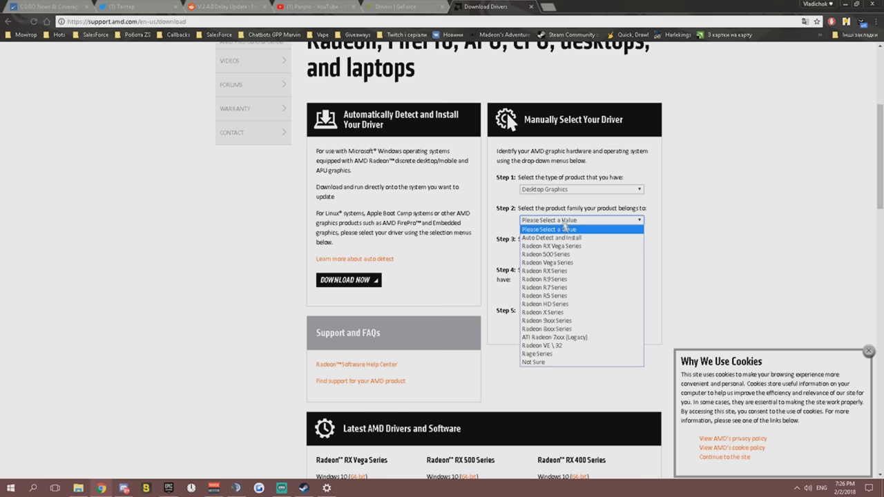
{"action": "left_click", "coordinate": [714, 257]}
{"action": "scroll", "coordinate": [525, 261], "scroll_direction": "down", "scroll_amount": 1}
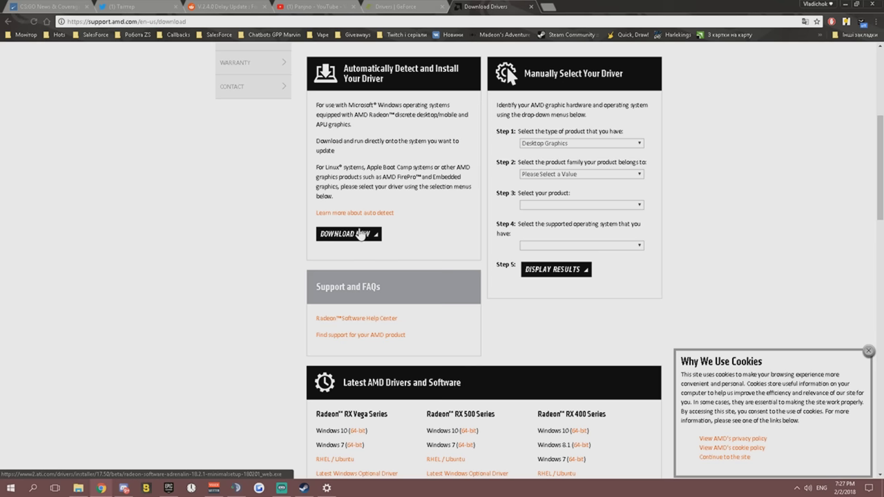
Close the AMD download page and clear the browser and Settings windows from the desktop
{"action": "left_click", "coordinate": [531, 7]}
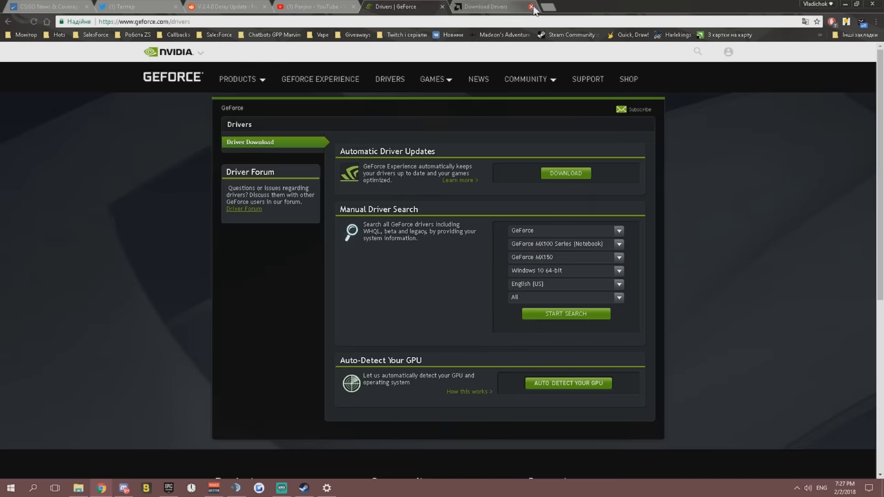
{"action": "left_click", "coordinate": [846, 5]}
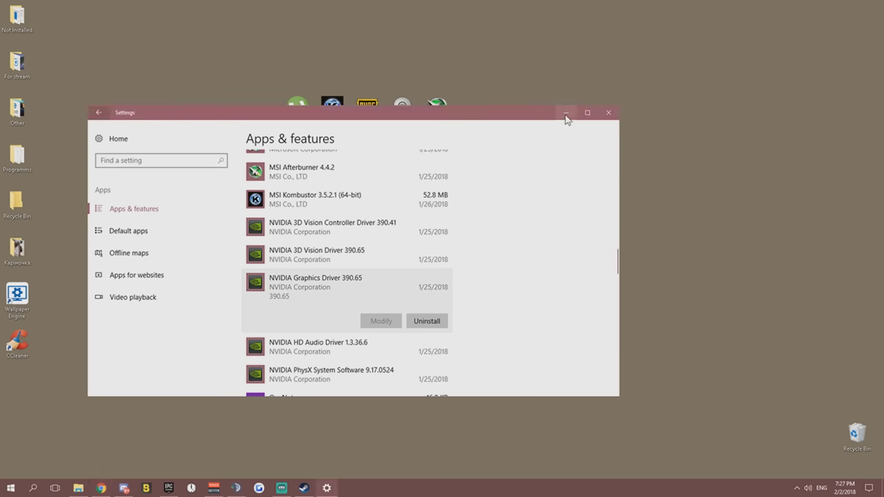
{"action": "left_click", "coordinate": [608, 112]}
Open NVIDIA Control Panel from the desktop and go to Adjust image settings with preview
{"action": "right_click", "coordinate": [510, 304]}
{"action": "left_click", "coordinate": [548, 378]}
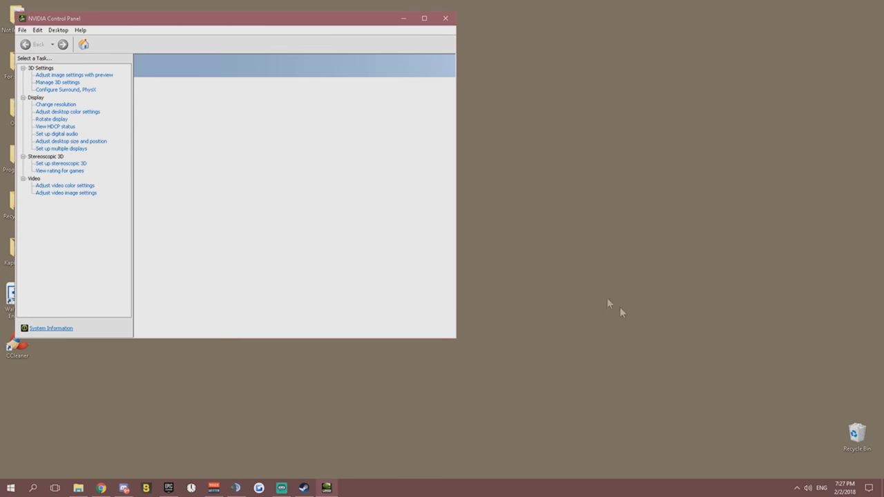
{"action": "left_click_drag", "start_coordinate": [306, 24], "coordinate": [388, 47]}
{"action": "left_click", "coordinate": [165, 99]}
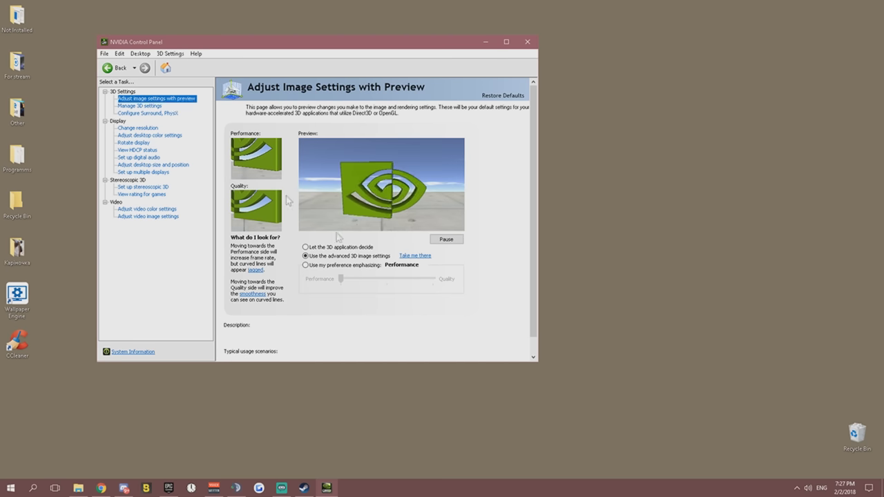
Try the Performance preference, return to Use the advanced 3D image settings and follow its link to Manage 3D Settings
{"action": "left_click", "coordinate": [317, 266]}
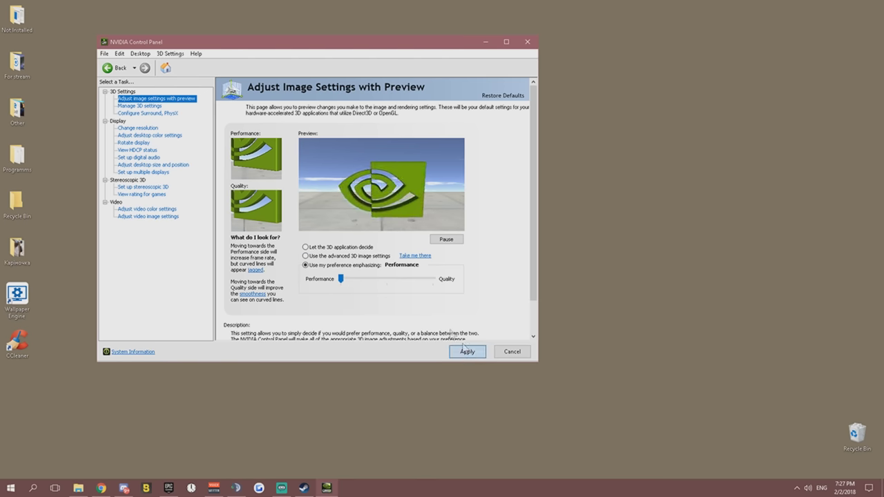
{"action": "left_click", "coordinate": [309, 257]}
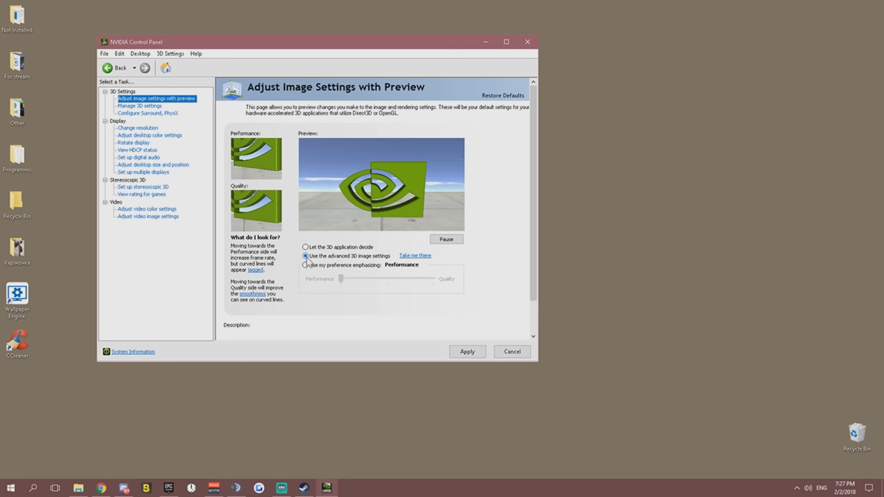
{"action": "left_click", "coordinate": [415, 257]}
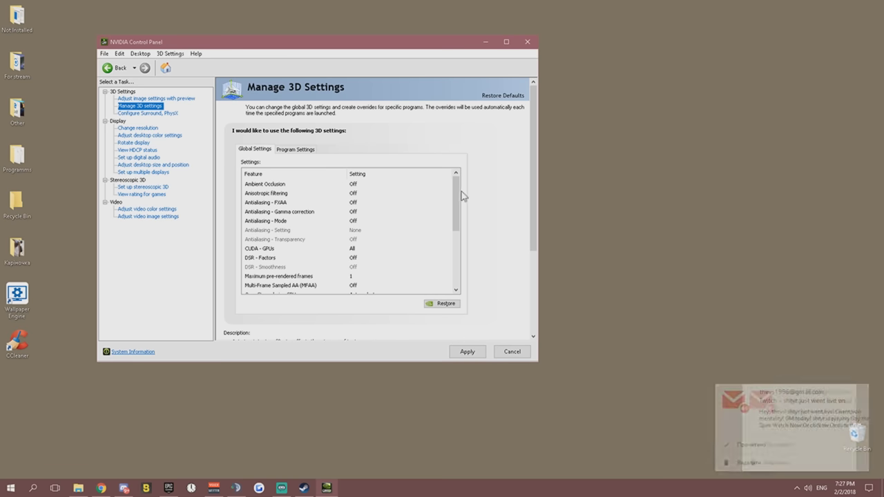
Review the global 3D settings from Ambient Occlusion and Anisotropic filtering down to power management and texture filtering
{"action": "left_click", "coordinate": [354, 185]}
{"action": "left_click", "coordinate": [357, 197]}
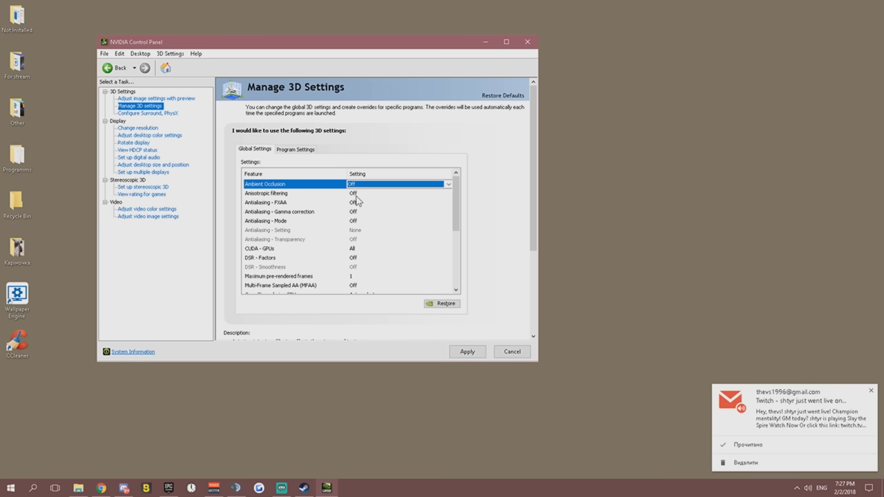
{"action": "left_click", "coordinate": [359, 195]}
{"action": "left_click", "coordinate": [363, 195]}
{"action": "left_click", "coordinate": [455, 194]}
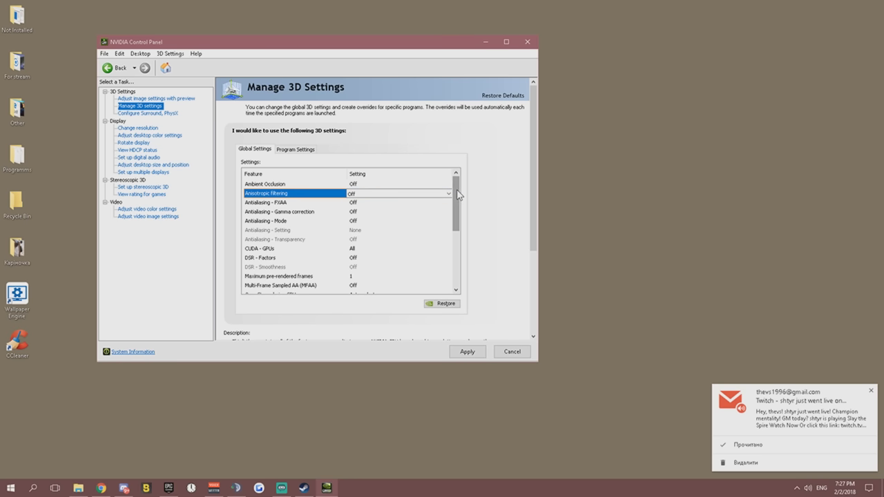
{"action": "scroll", "coordinate": [456, 199], "scroll_direction": "down", "scroll_amount": 1}
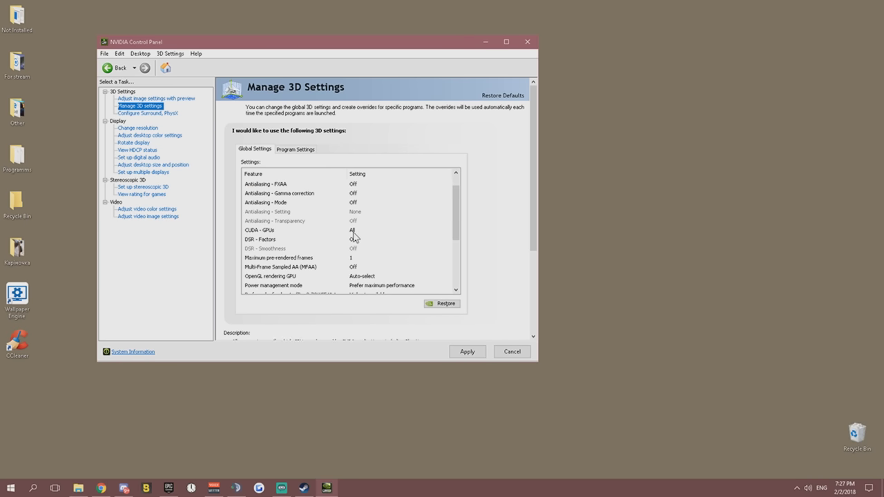
{"action": "scroll", "coordinate": [454, 227], "scroll_direction": "down", "scroll_amount": 3}
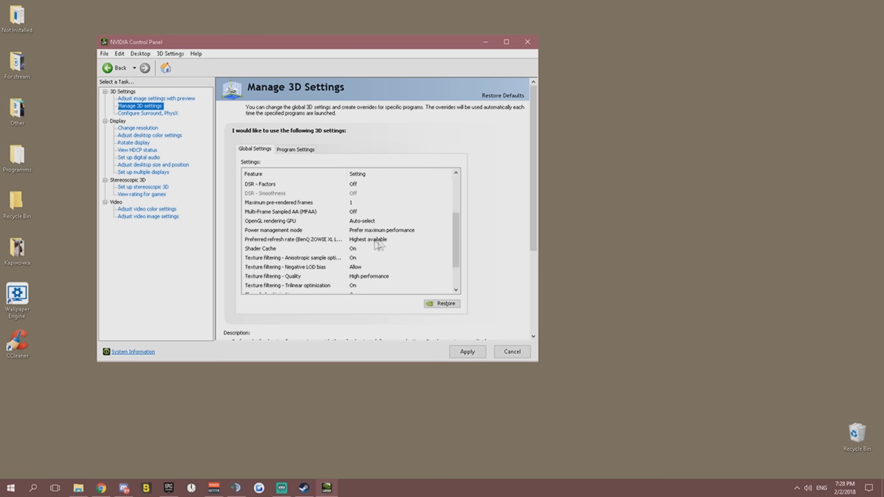
{"action": "scroll", "coordinate": [452, 231], "scroll_direction": "down", "scroll_amount": 1}
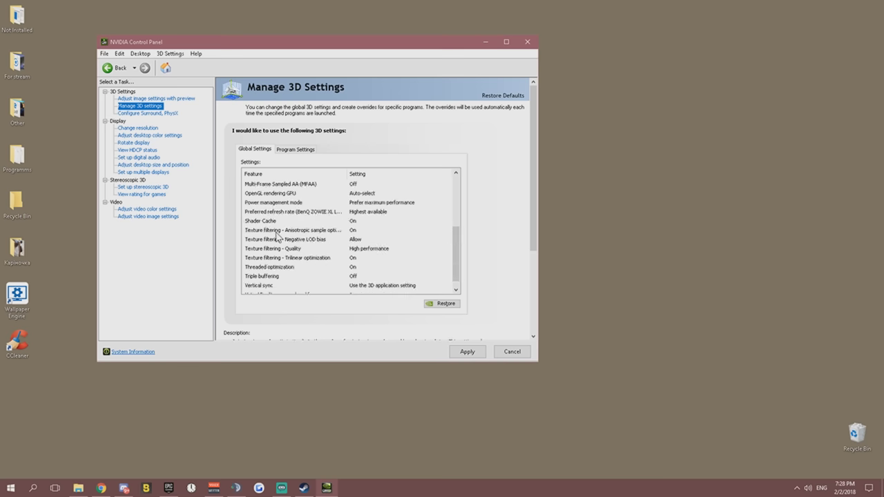
Set Texture filtering - Anisotropic sample optimization to Off in the global settings and enlarge the control panel window
{"action": "left_click", "coordinate": [329, 233]}
{"action": "left_click", "coordinate": [379, 232]}
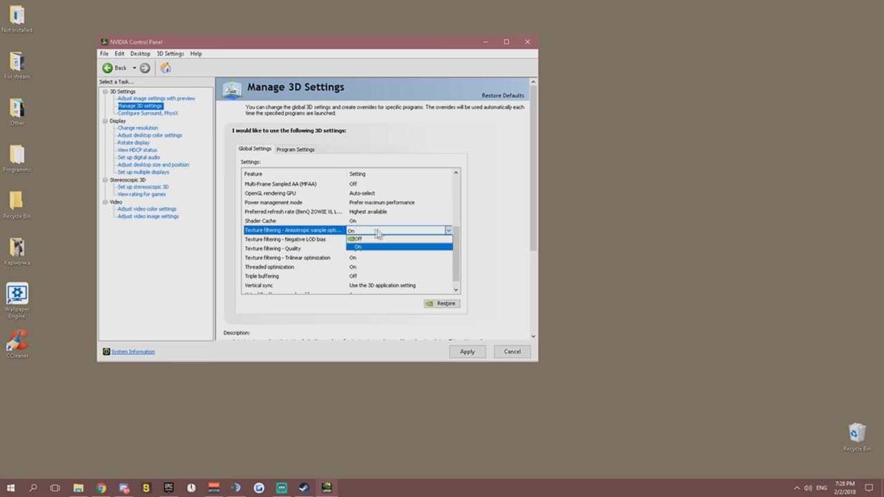
{"action": "left_click", "coordinate": [362, 237]}
{"action": "scroll", "coordinate": [450, 245], "scroll_direction": "down", "scroll_amount": 3}
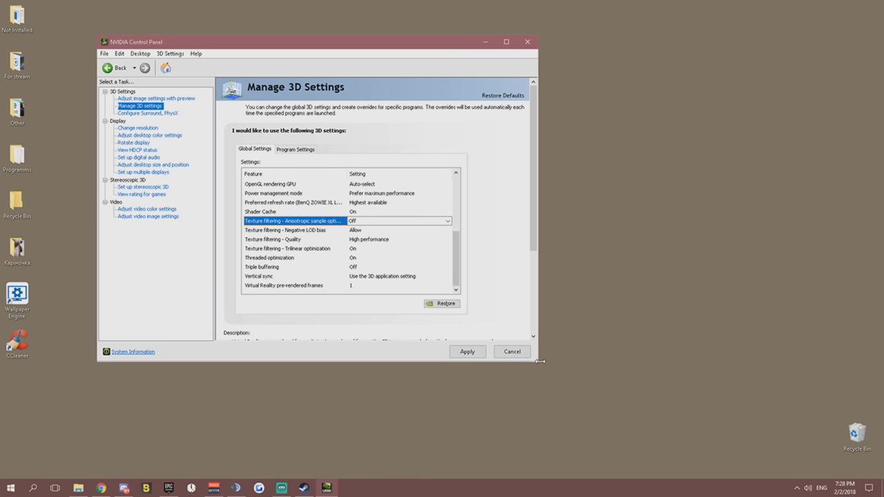
{"action": "left_click_drag", "start_coordinate": [537, 361], "coordinate": [589, 417]}
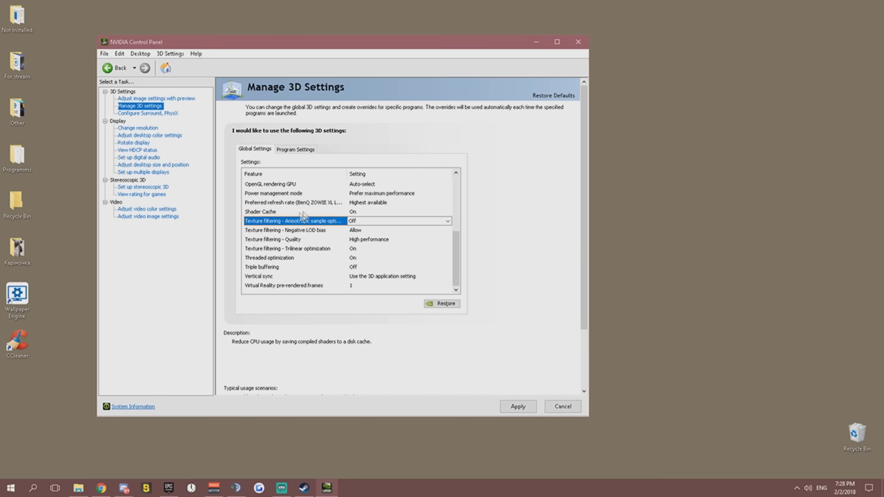
Keep Texture filtering - Negative LOD bias at Allow and choose High performance for Texture filtering - Quality
{"action": "left_click", "coordinate": [355, 232]}
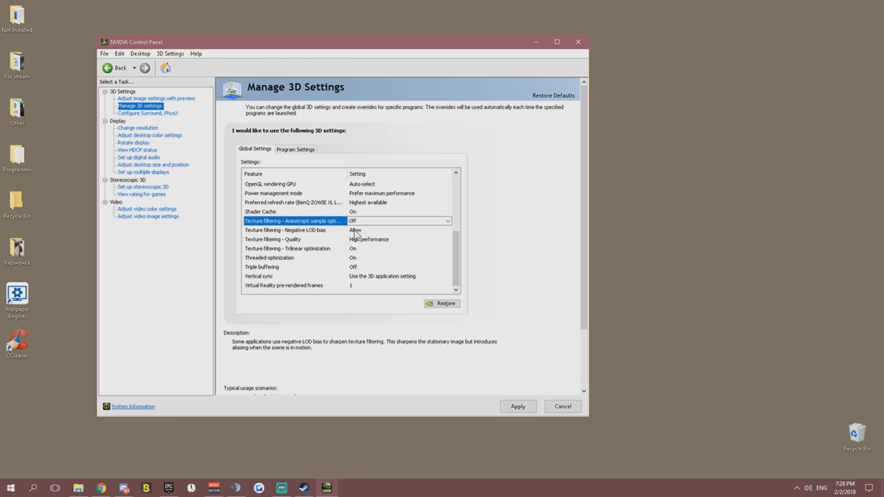
{"action": "left_click", "coordinate": [359, 239]}
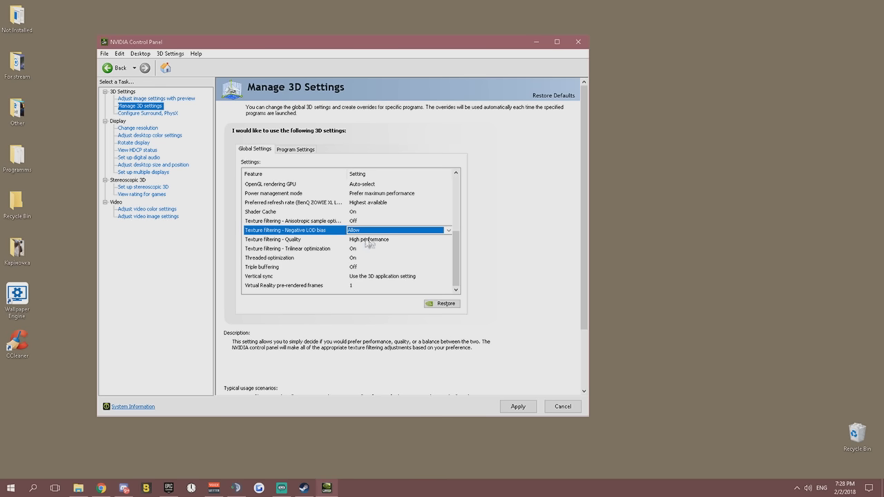
{"action": "left_click", "coordinate": [357, 239]}
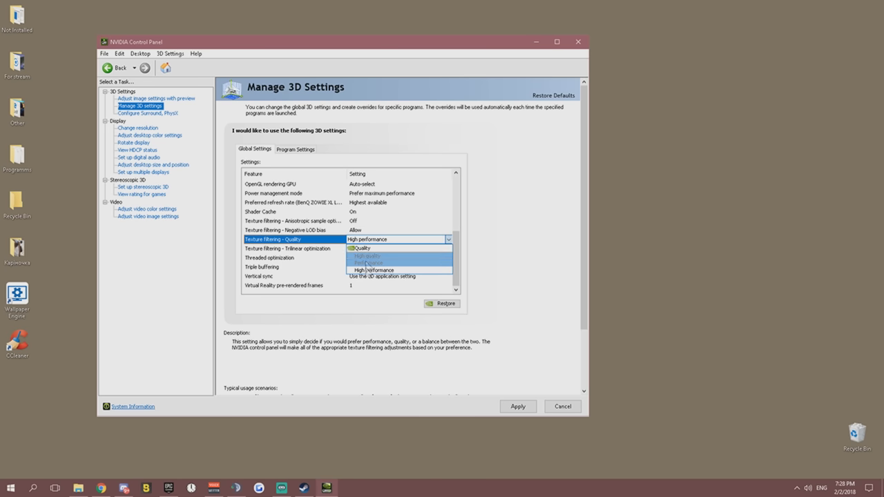
{"action": "left_click", "coordinate": [367, 270]}
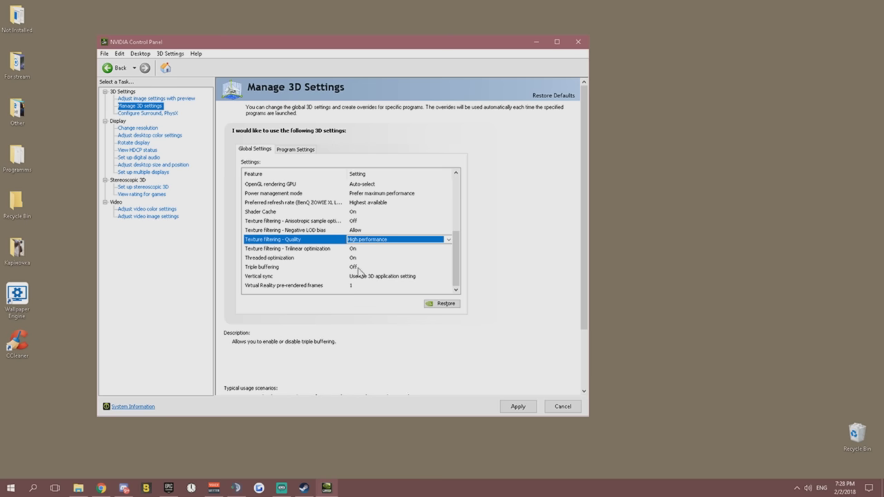
Set Vertical sync to Off in the global settings and apply the 3D settings changes
{"action": "left_click", "coordinate": [404, 277]}
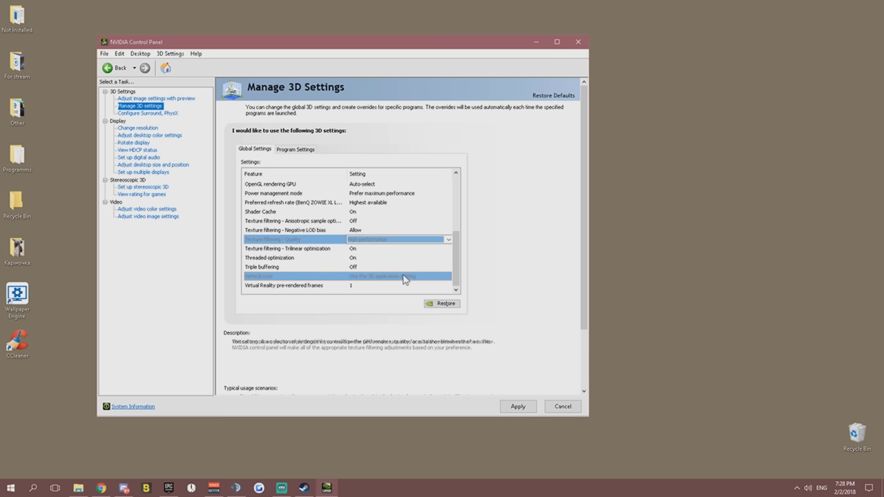
{"action": "left_click", "coordinate": [406, 276]}
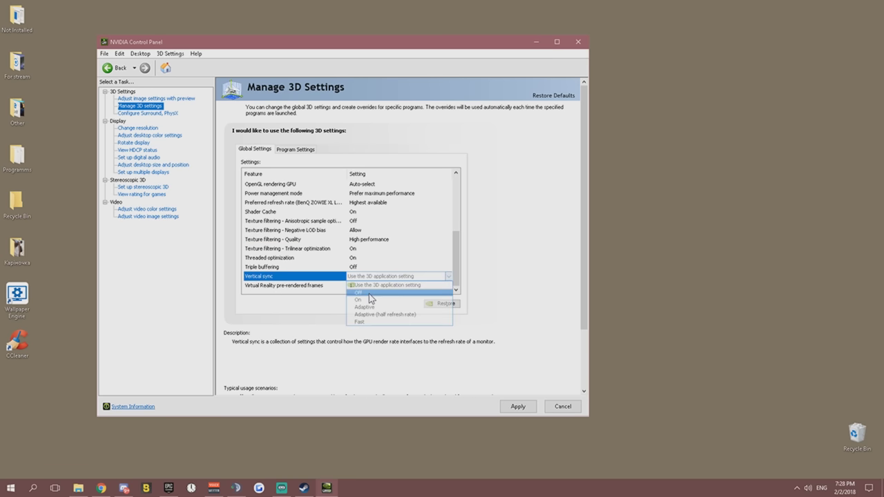
{"action": "left_click", "coordinate": [378, 293]}
{"action": "scroll", "coordinate": [456, 262], "scroll_direction": "up", "scroll_amount": 1}
{"action": "scroll", "coordinate": [456, 263], "scroll_direction": "down", "scroll_amount": 1}
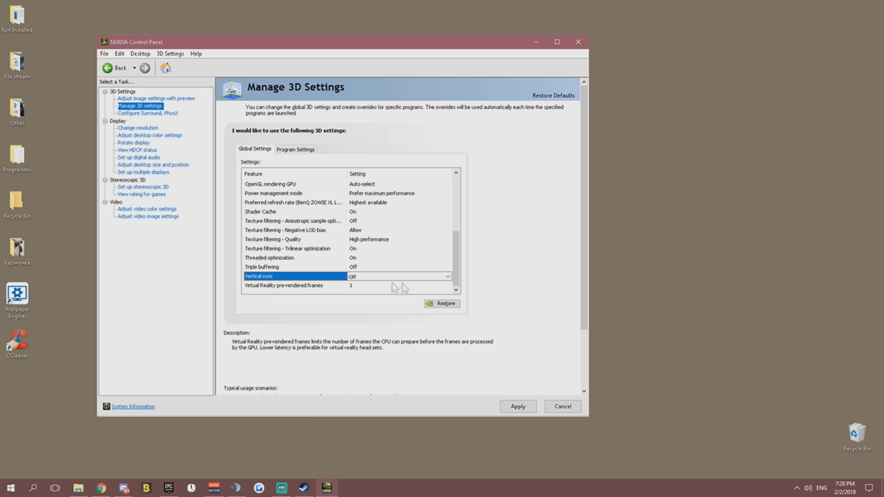
{"action": "left_click", "coordinate": [517, 406]}
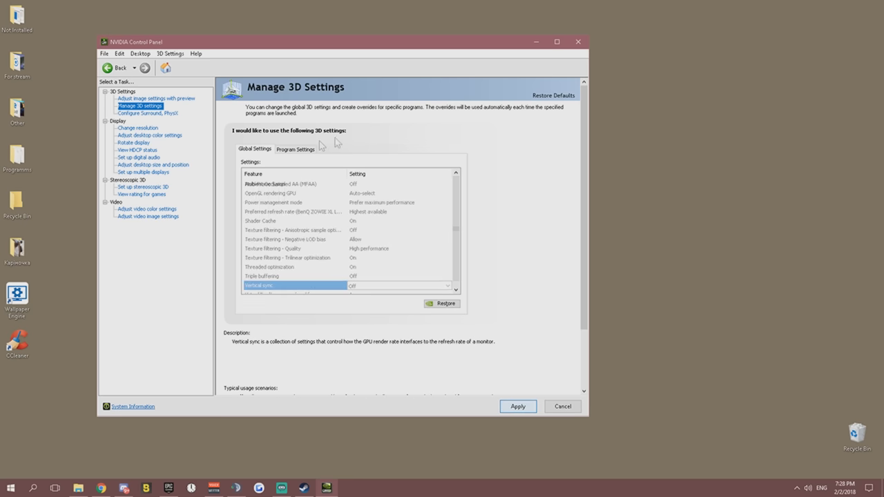
Review the program-specific 3D settings for Fortnite down to the end of the list
{"action": "left_click", "coordinate": [295, 149]}
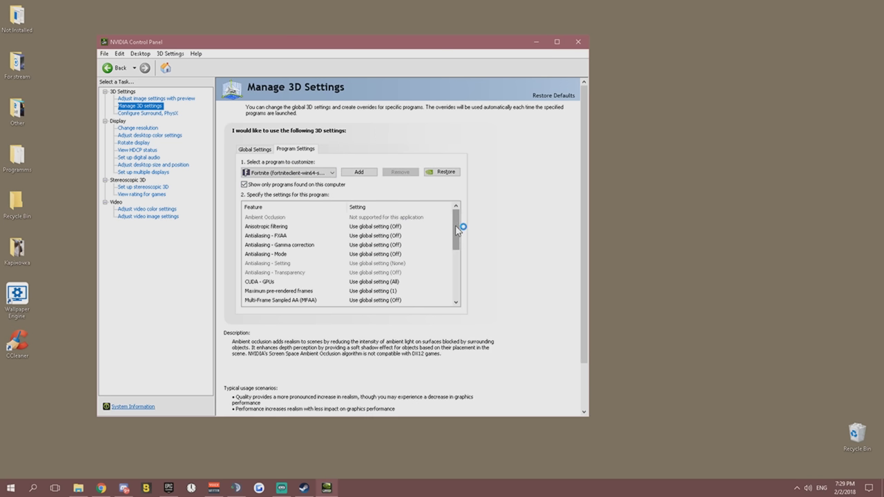
{"action": "left_click_drag", "start_coordinate": [456, 228], "coordinate": [437, 271]}
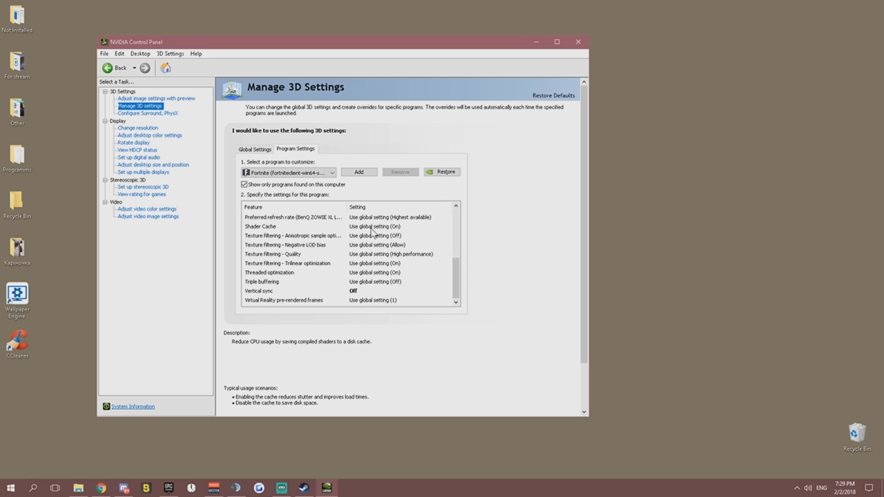
Choose GeForce GTX 1050 Ti as the PhysX processor and close NVIDIA Control Panel
{"action": "left_click", "coordinate": [148, 113]}
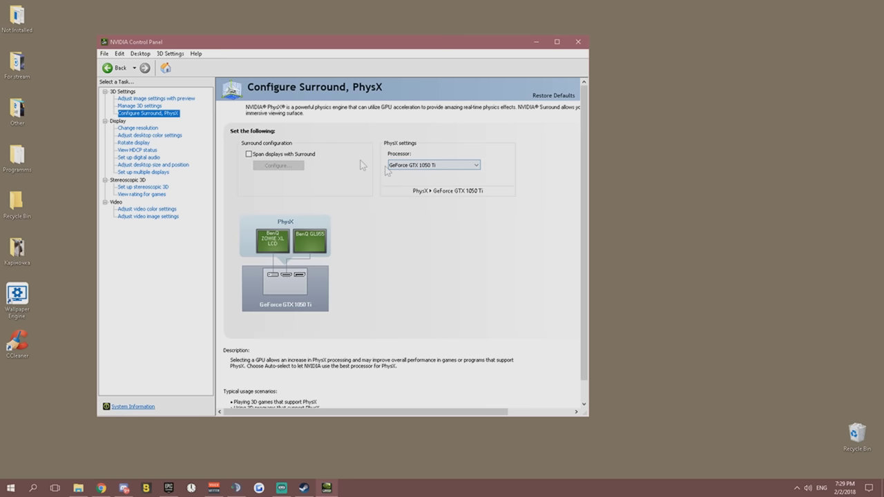
{"action": "left_click", "coordinate": [435, 165]}
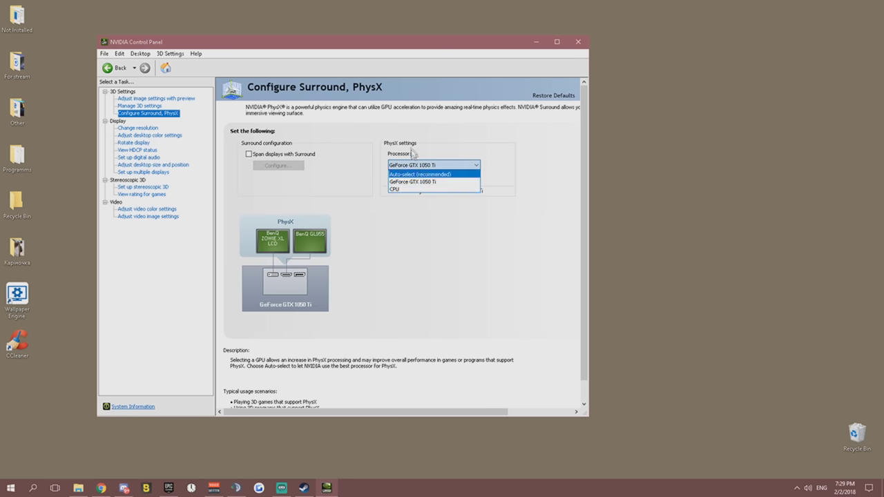
{"action": "left_click", "coordinate": [422, 185]}
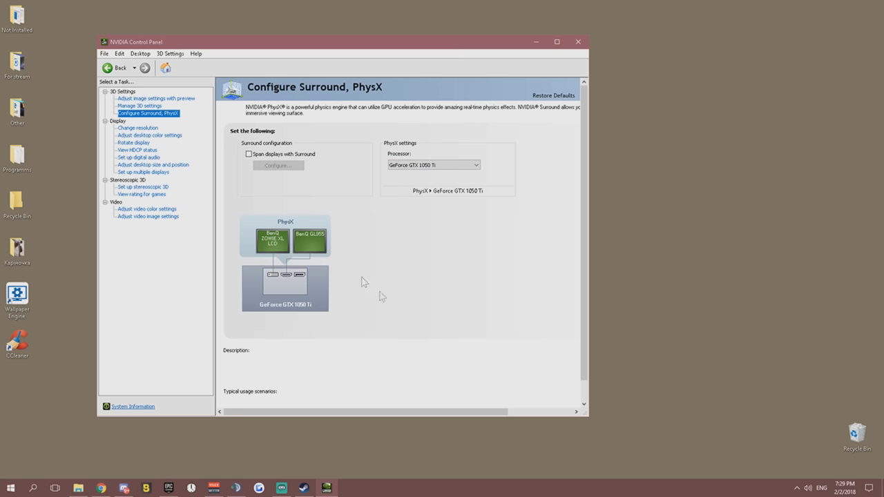
{"action": "scroll", "coordinate": [364, 290], "scroll_direction": "down", "scroll_amount": 1}
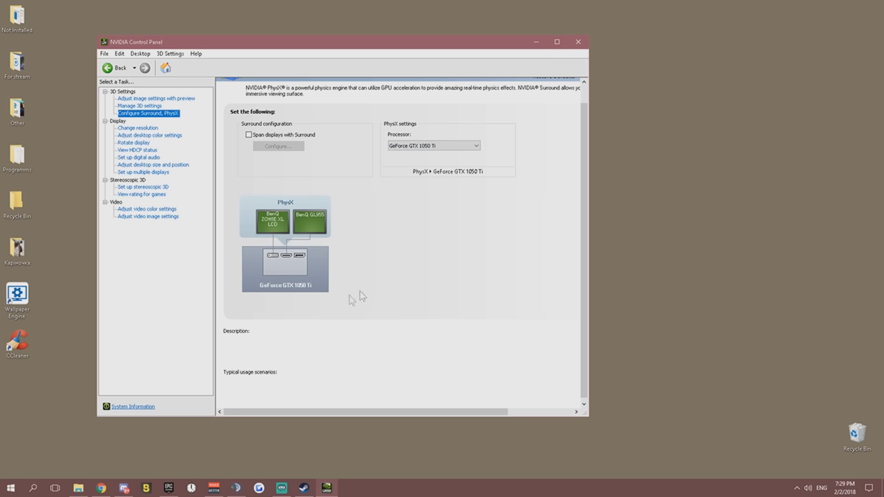
{"action": "left_click", "coordinate": [578, 41]}
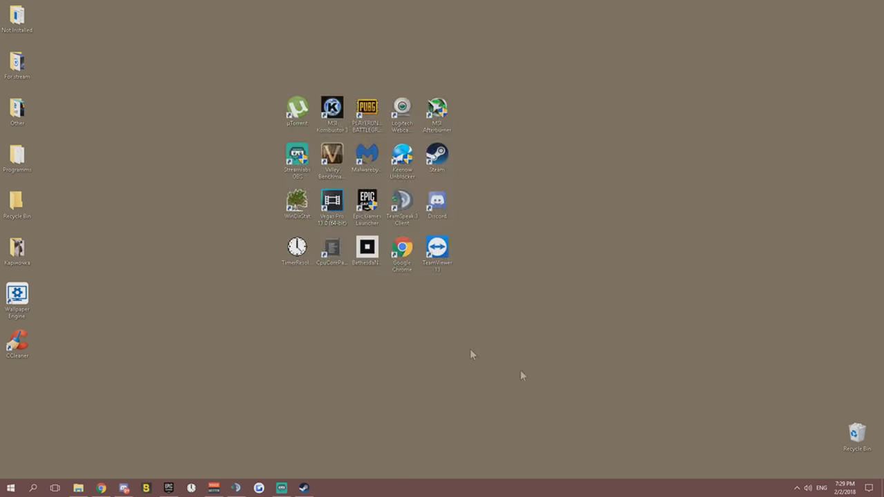
Open Task Manager and sort the running processes by Memory, CPU, GPU and Disk usage in turn
{"action": "left_click", "coordinate": [797, 487]}
{"action": "right_click", "coordinate": [445, 488]}
{"action": "left_click", "coordinate": [476, 449]}
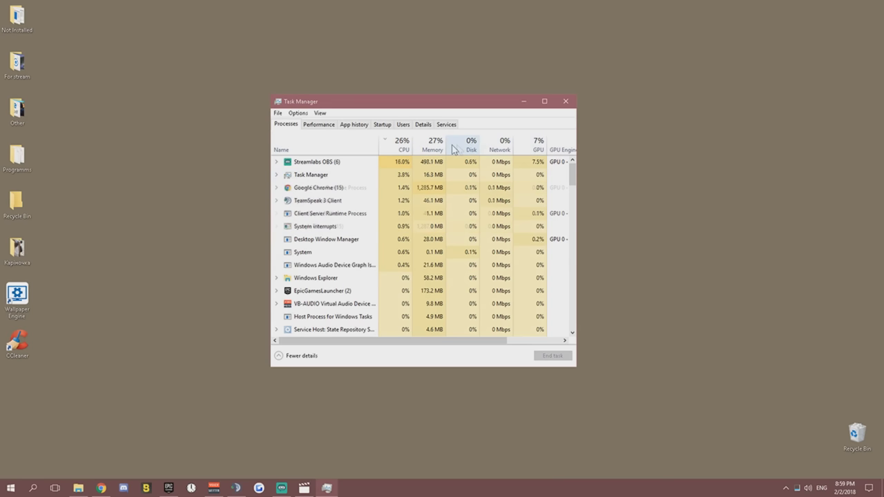
{"action": "left_click", "coordinate": [434, 146]}
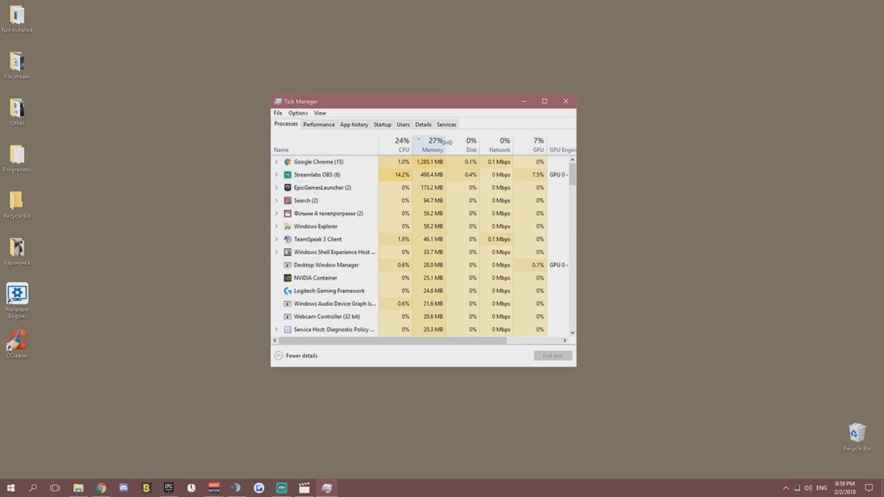
{"action": "left_click", "coordinate": [400, 143]}
{"action": "left_click", "coordinate": [532, 144]}
{"action": "left_click", "coordinate": [468, 150]}
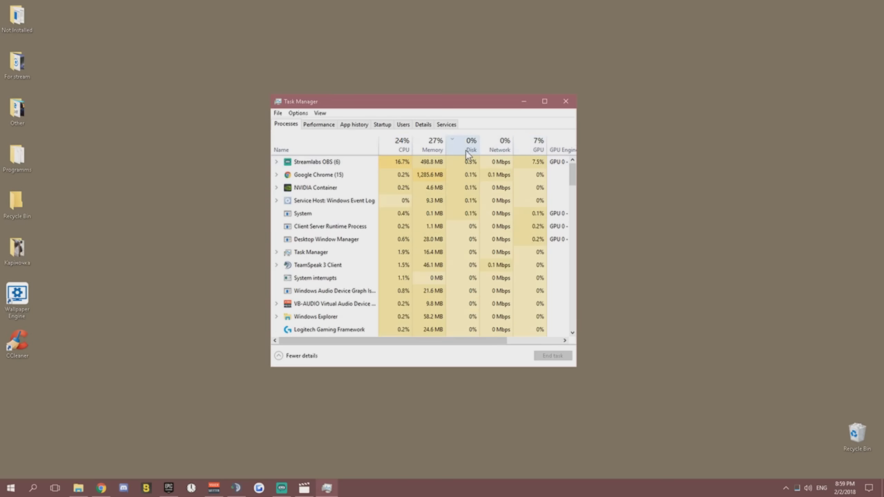